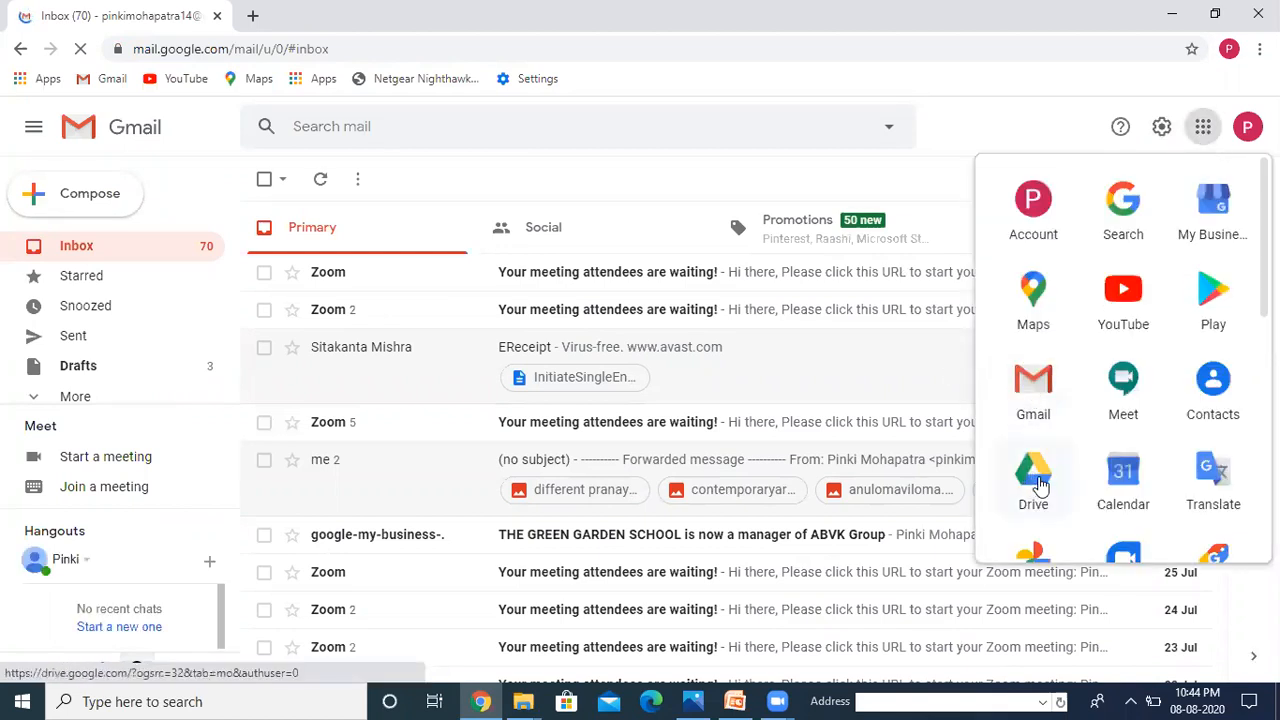
# Step: Go to Google Drive from the apps panel and open the FA1 folder of Computer FA1 forms
pyautogui.click(1040, 485)
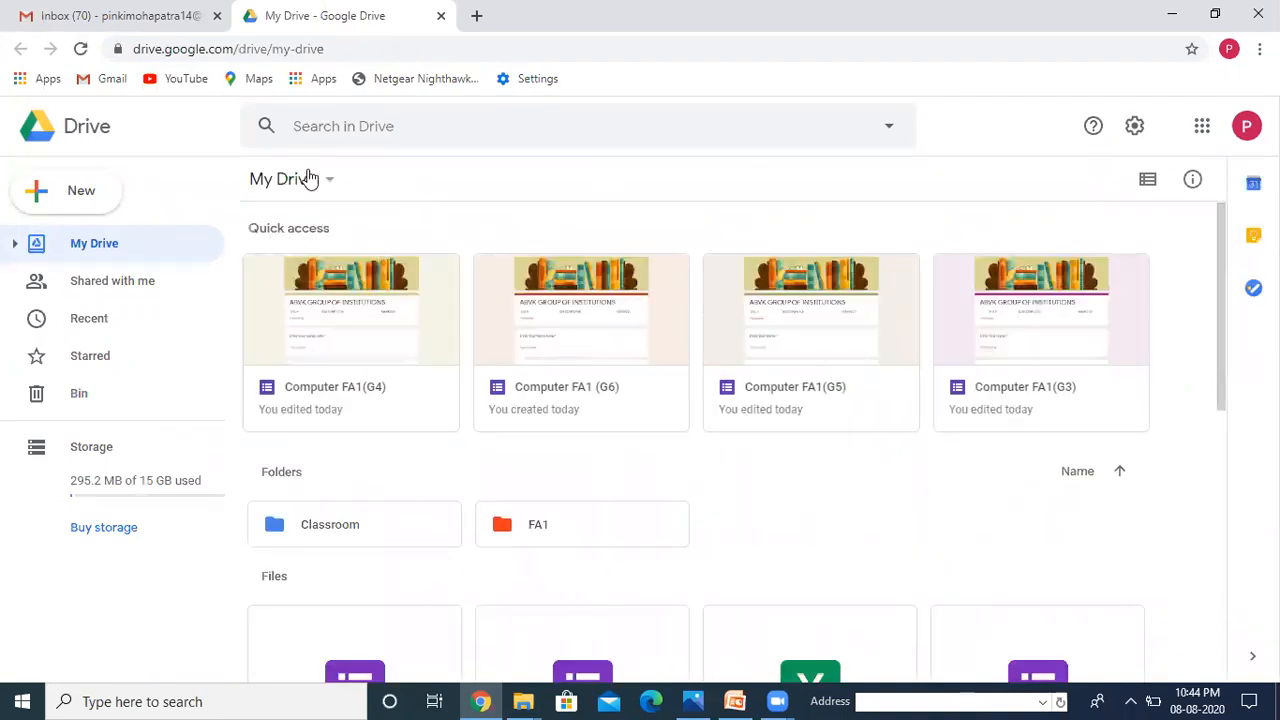
pyautogui.doubleClick(566, 527)
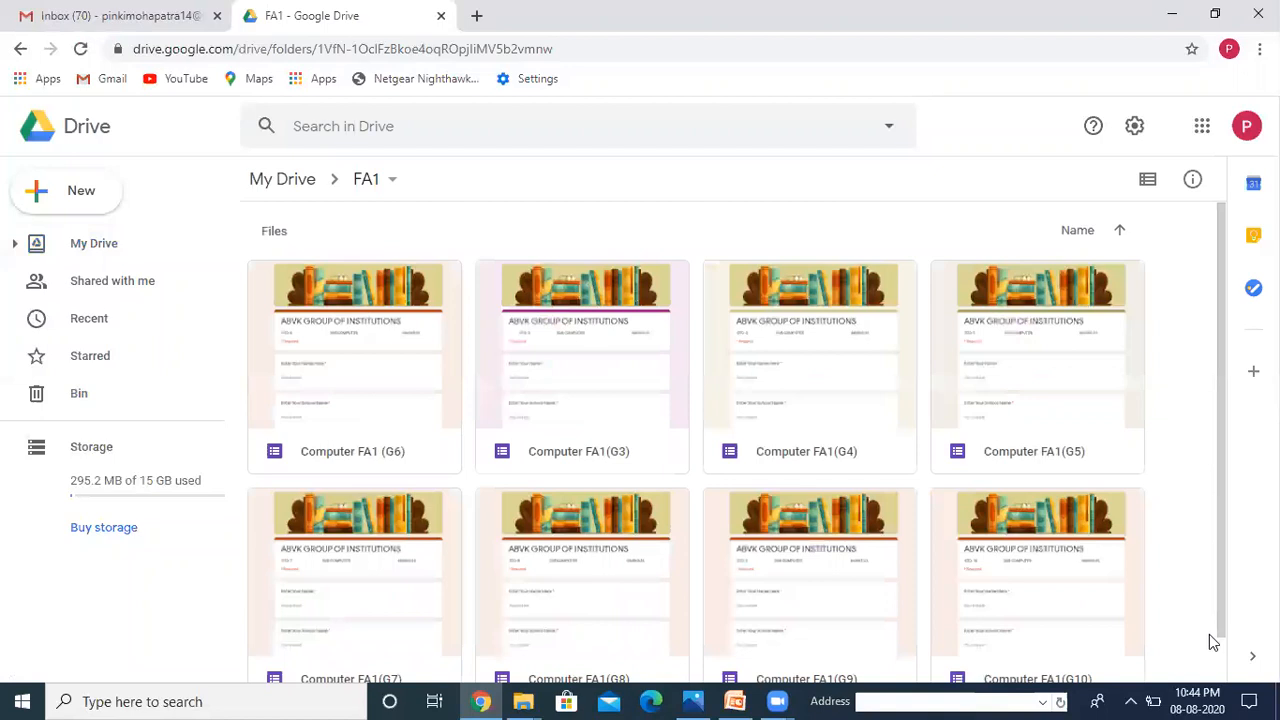
pyautogui.scroll(-1, 1226, 668)
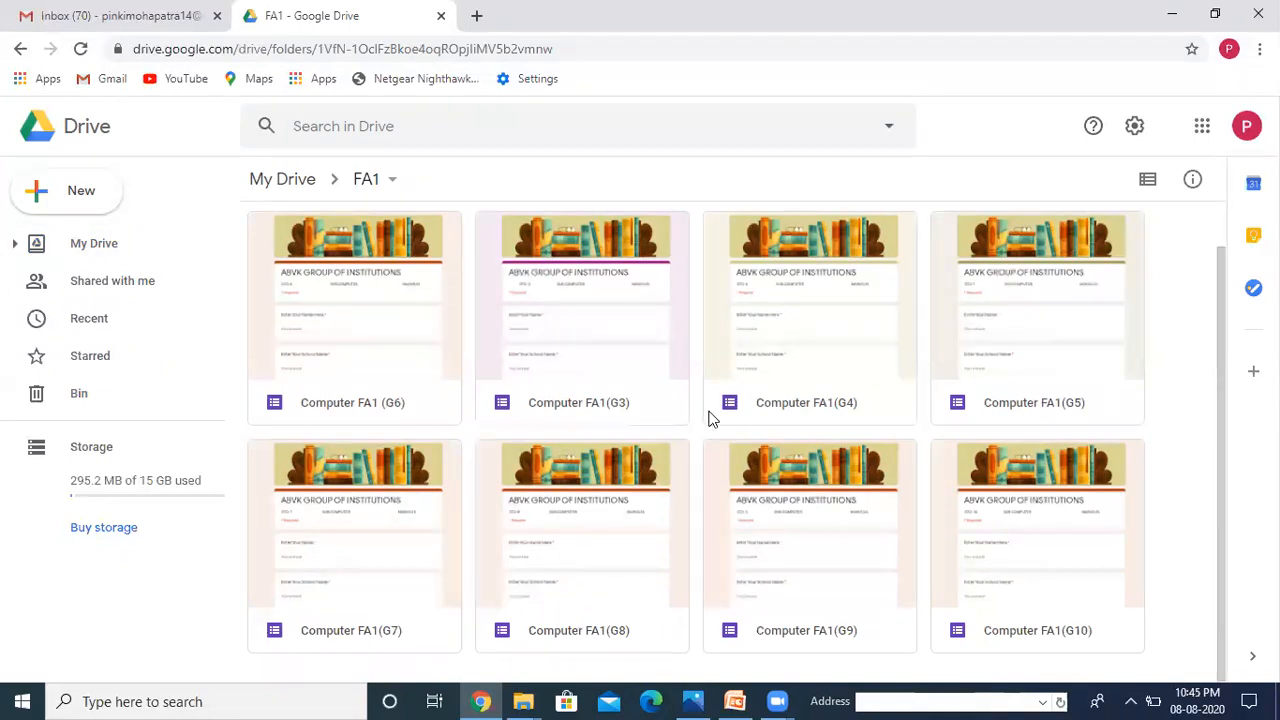
# Step: Open the Computer FA1 (G6) form and scroll through its respondent preview
pyautogui.doubleClick(385, 378)
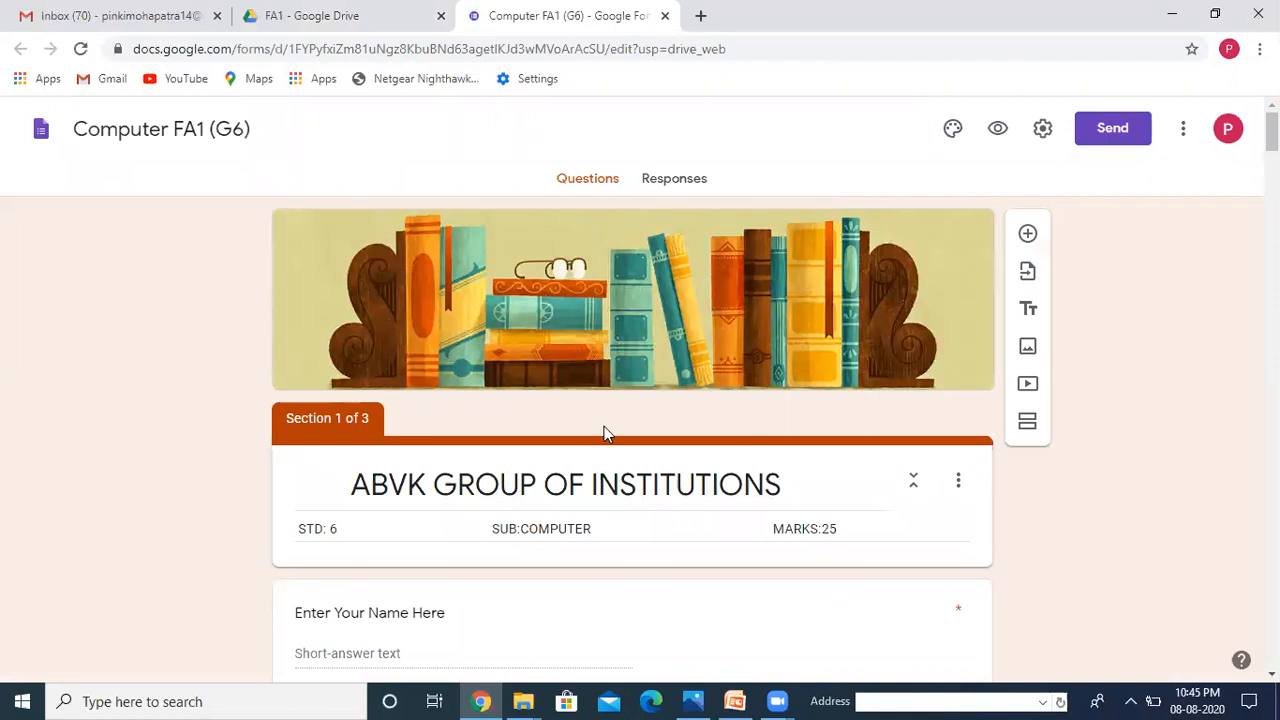
pyautogui.click(996, 130)
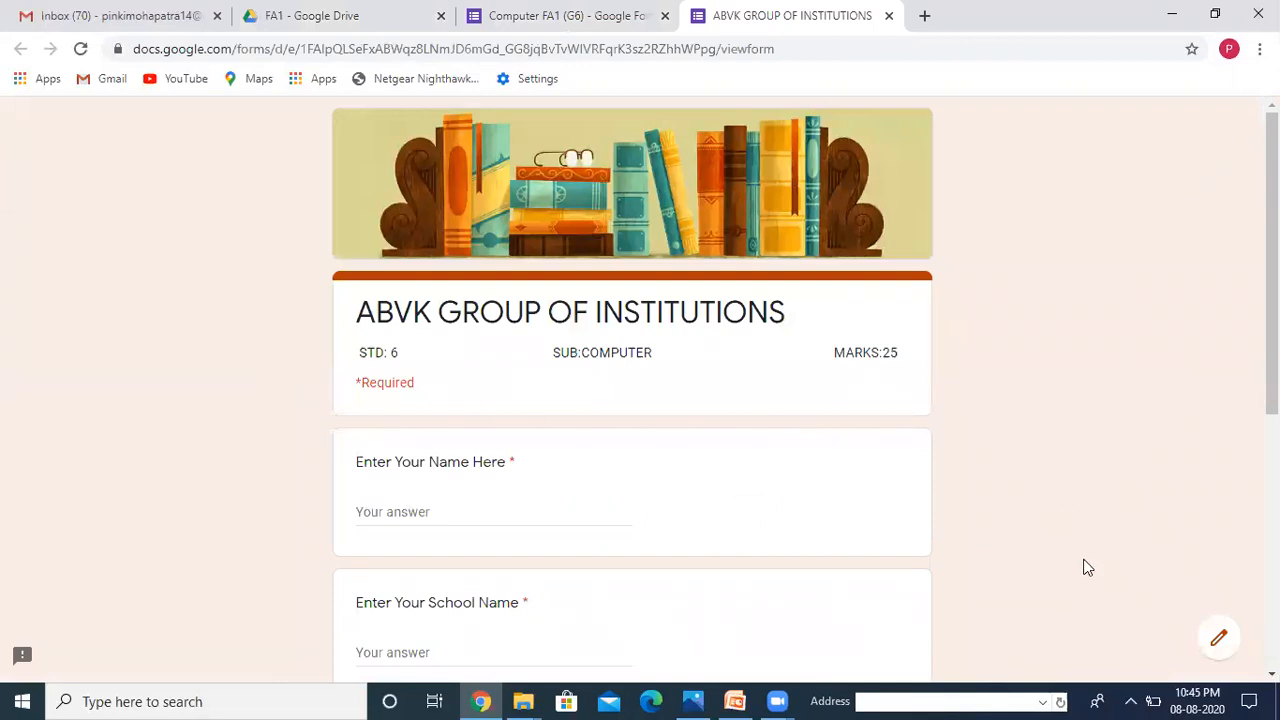
pyautogui.click(1271, 674)
pyautogui.click(1271, 674)
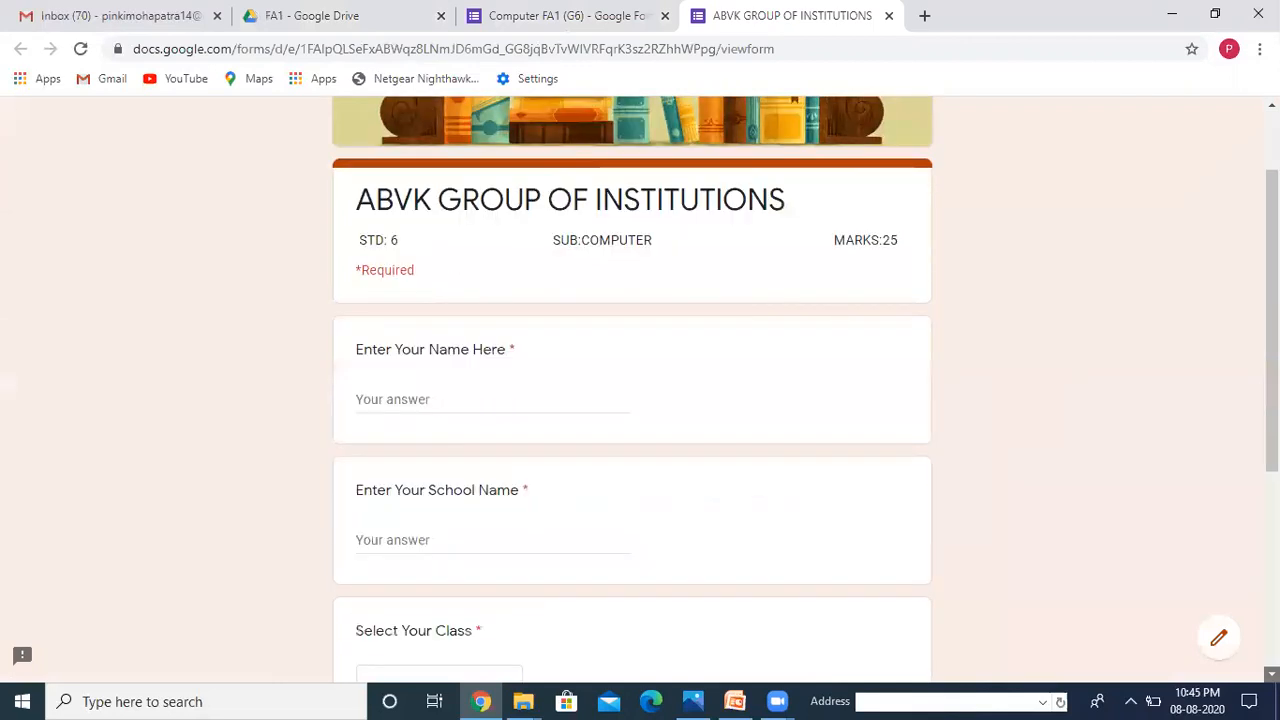
pyautogui.click(1271, 674)
pyautogui.click(1271, 674)
pyautogui.click(1271, 674)
pyautogui.click(1271, 674)
pyautogui.click(1271, 674)
pyautogui.click(1271, 674)
pyautogui.click(1271, 674)
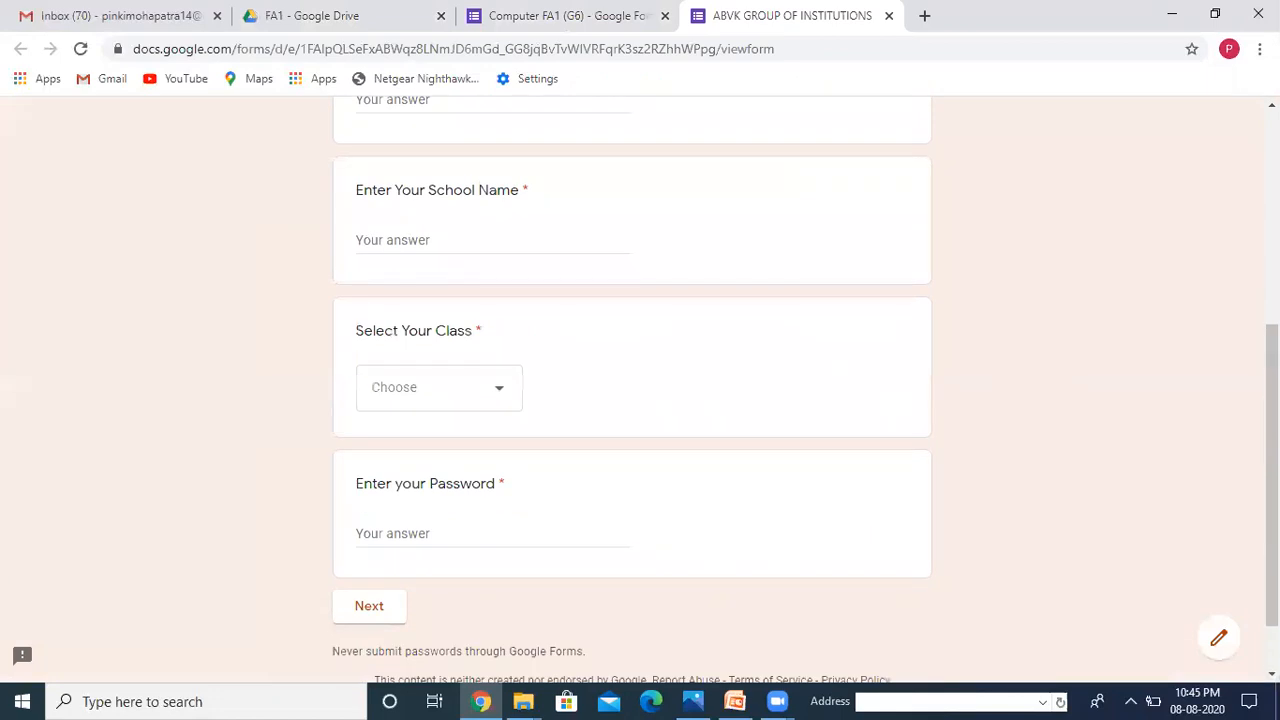
pyautogui.click(1271, 105)
pyautogui.click(1271, 105)
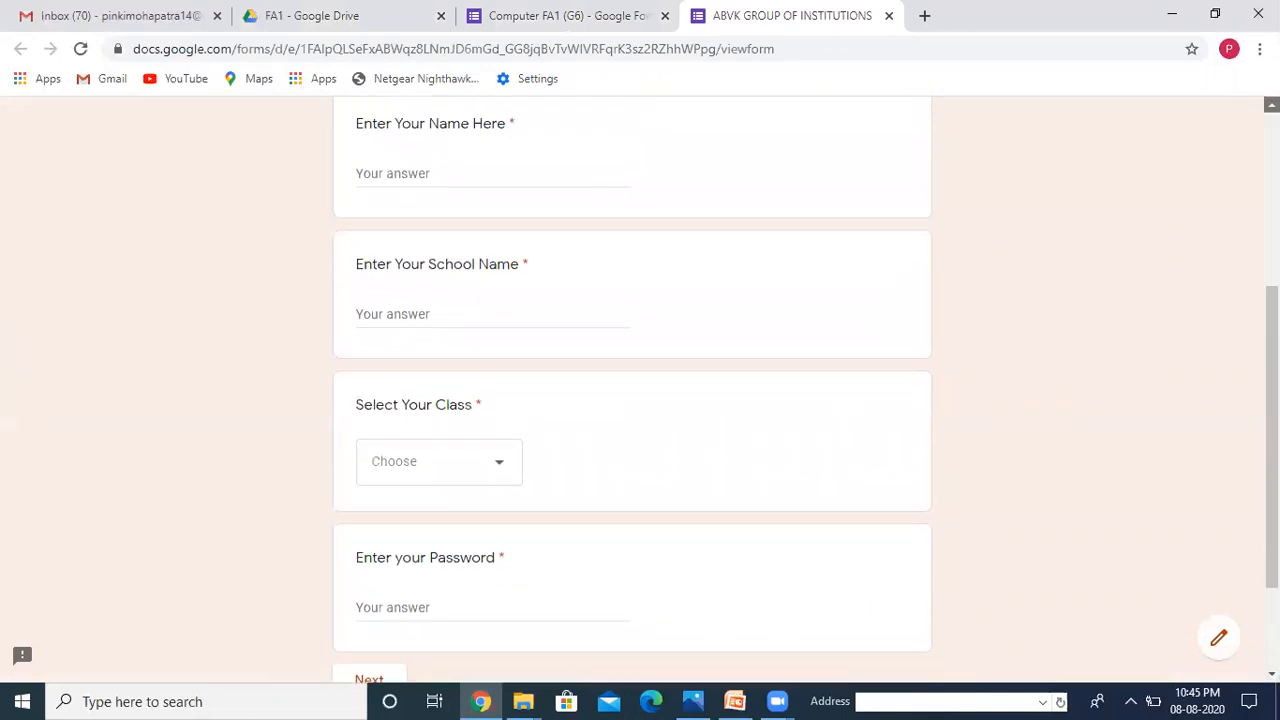
pyautogui.click(1271, 105)
pyautogui.click(1271, 105)
pyautogui.click(1271, 105)
pyautogui.click(1271, 105)
pyautogui.click(1271, 105)
pyautogui.click(1271, 105)
pyautogui.click(1271, 105)
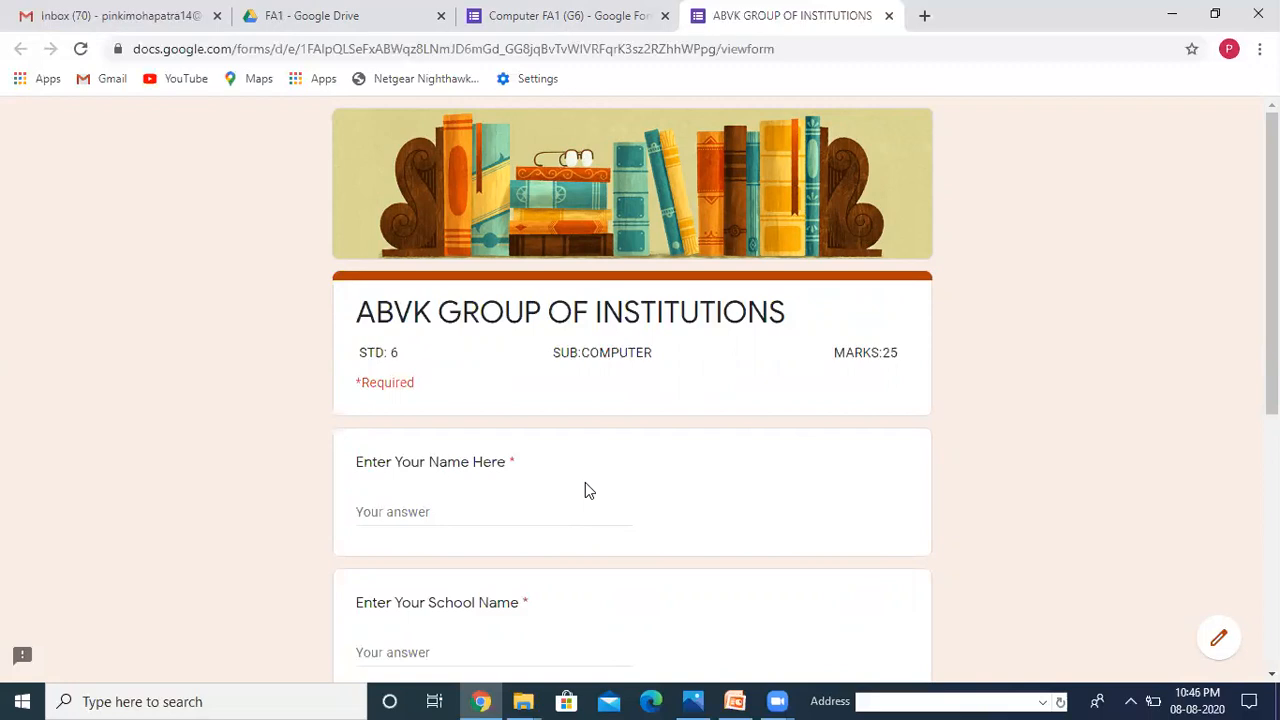
# Step: Fill in the student's name and ABVK as the school name
pyautogui.click(427, 514)
pyautogui.write('Pinki')
pyautogui.click(387, 607)
pyautogui.click(416, 660)
pyautogui.write('AB')
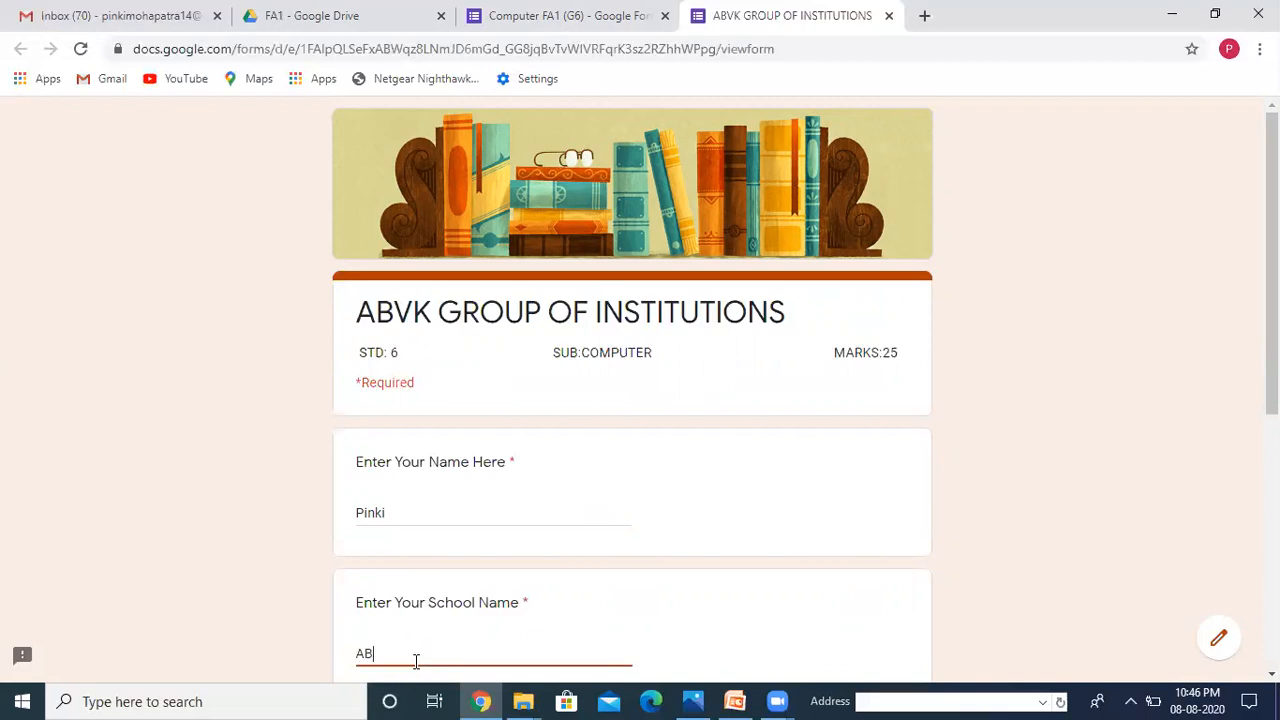
pyautogui.write('VK')
# Step: Select STD-7 as the class, enter and correct the password, then continue to the questions
pyautogui.scroll(-4, 635, 344)
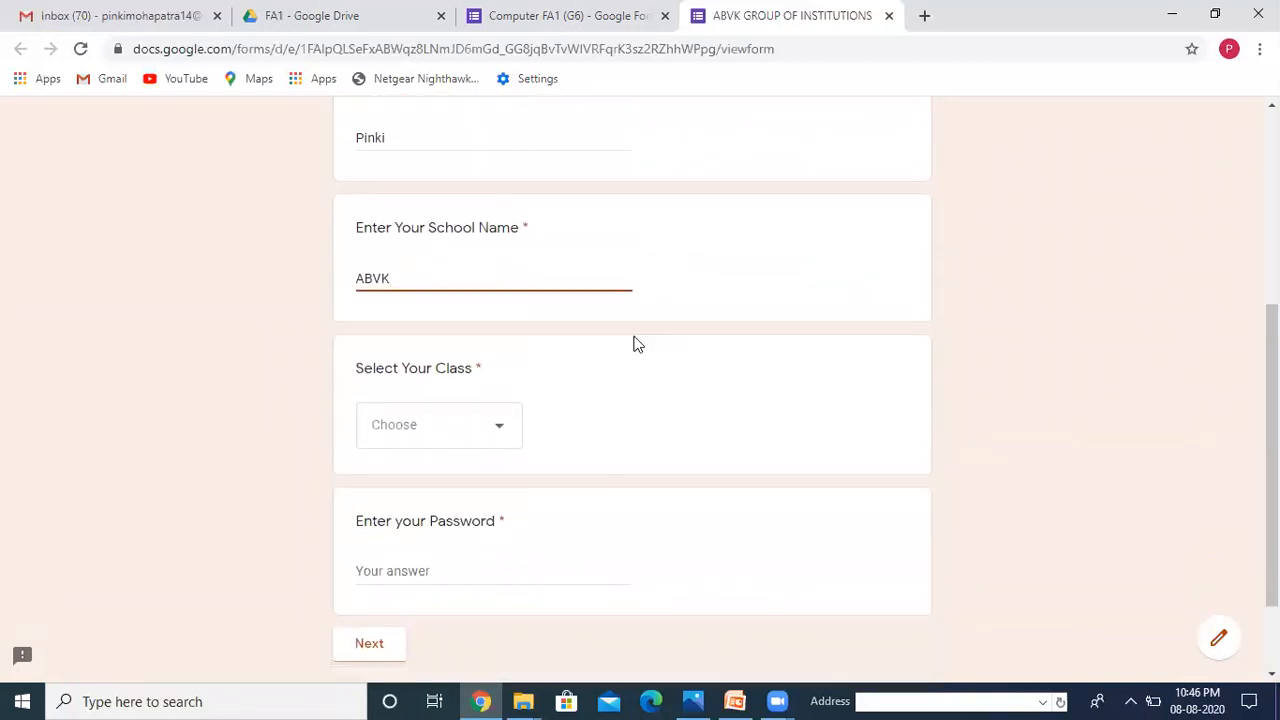
pyautogui.click(506, 429)
pyautogui.click(400, 497)
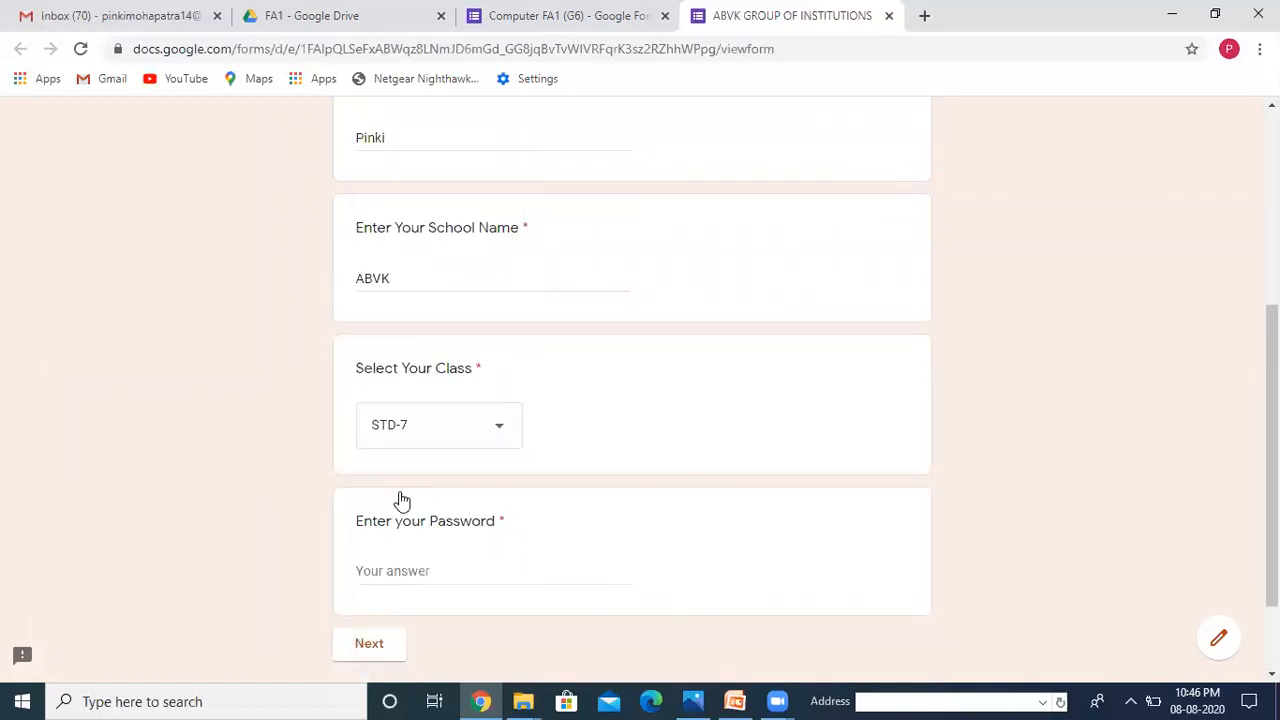
pyautogui.click(433, 571)
pyautogui.write('A')
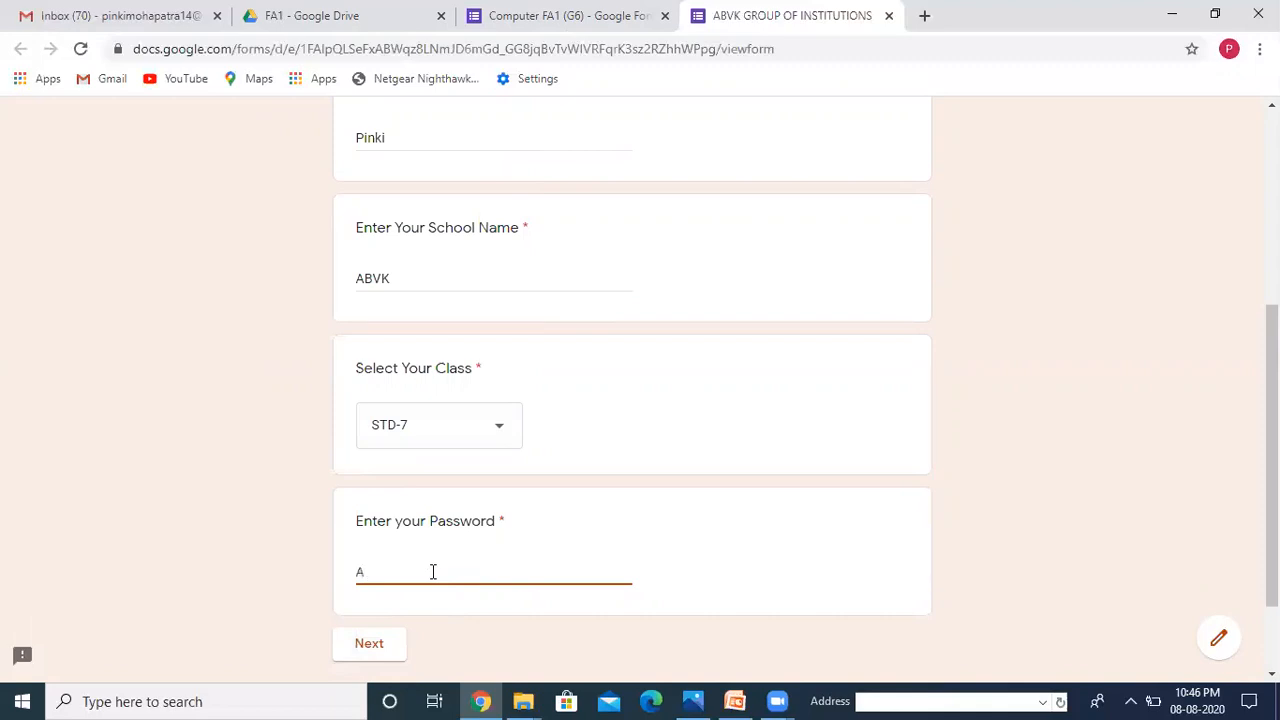
pyautogui.write('BVK')
pyautogui.click(380, 648)
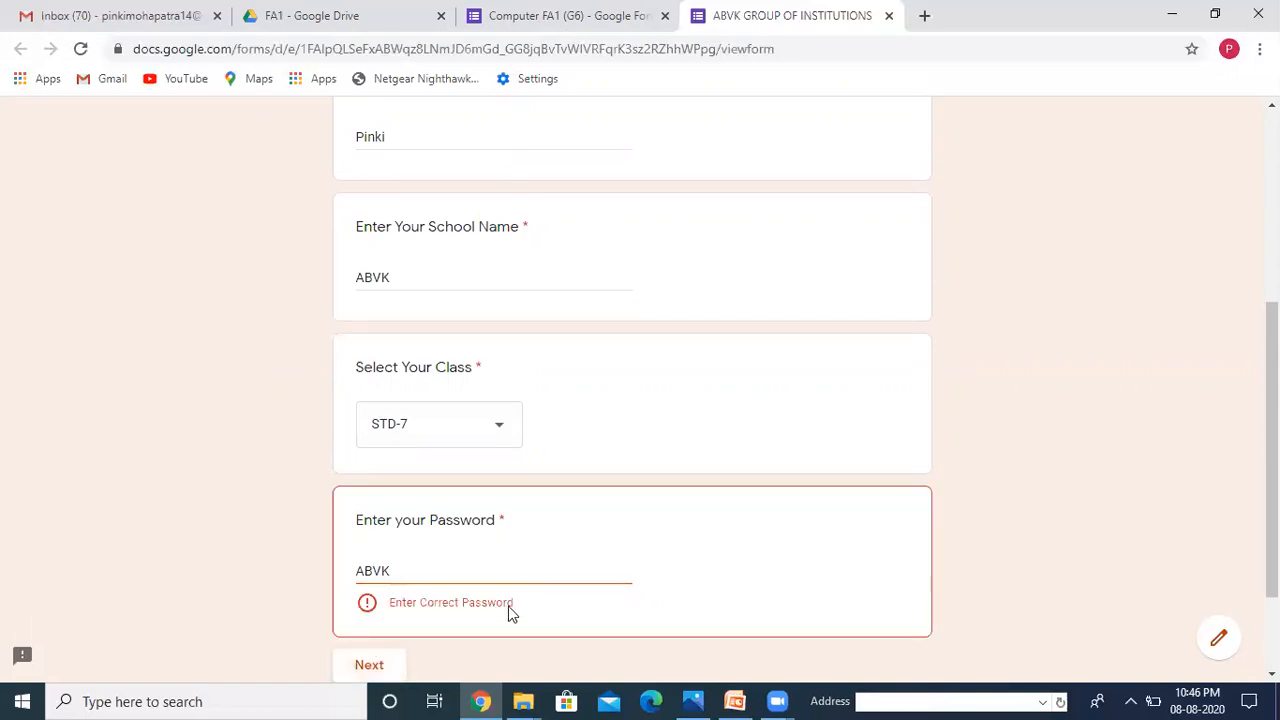
pyautogui.click(408, 572)
pyautogui.write('123')
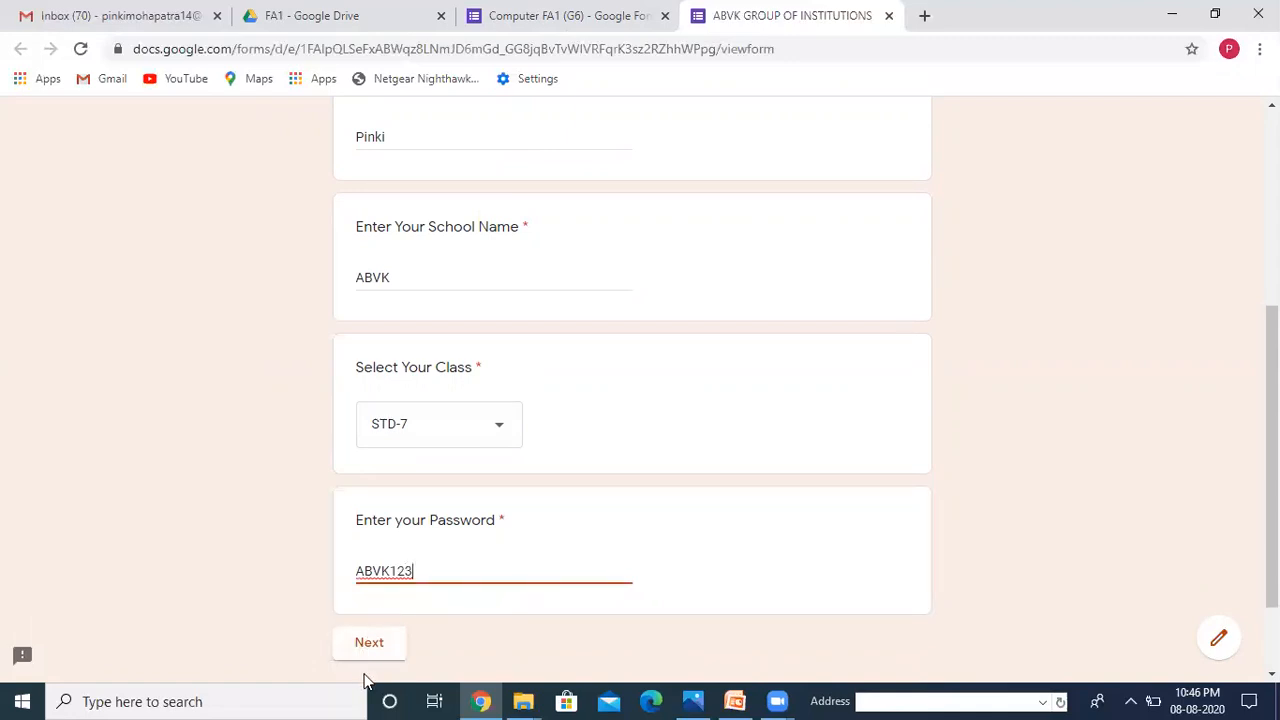
pyautogui.click(372, 645)
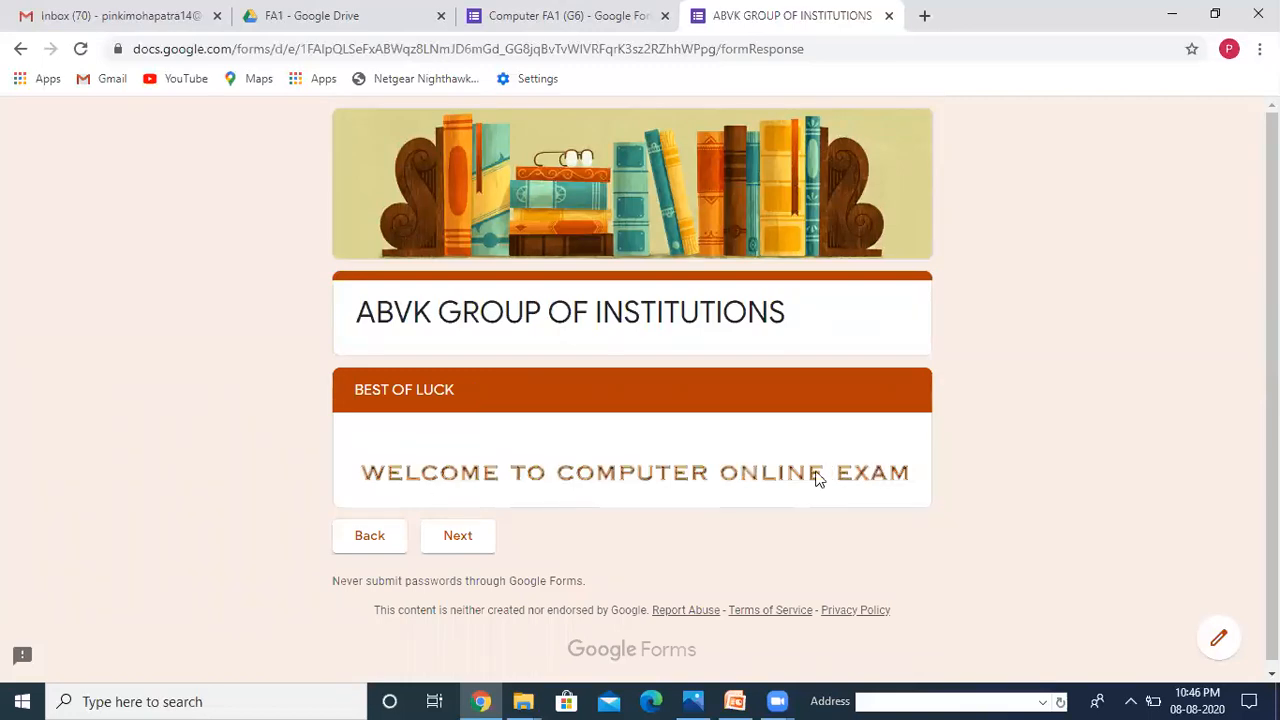
pyautogui.click(459, 551)
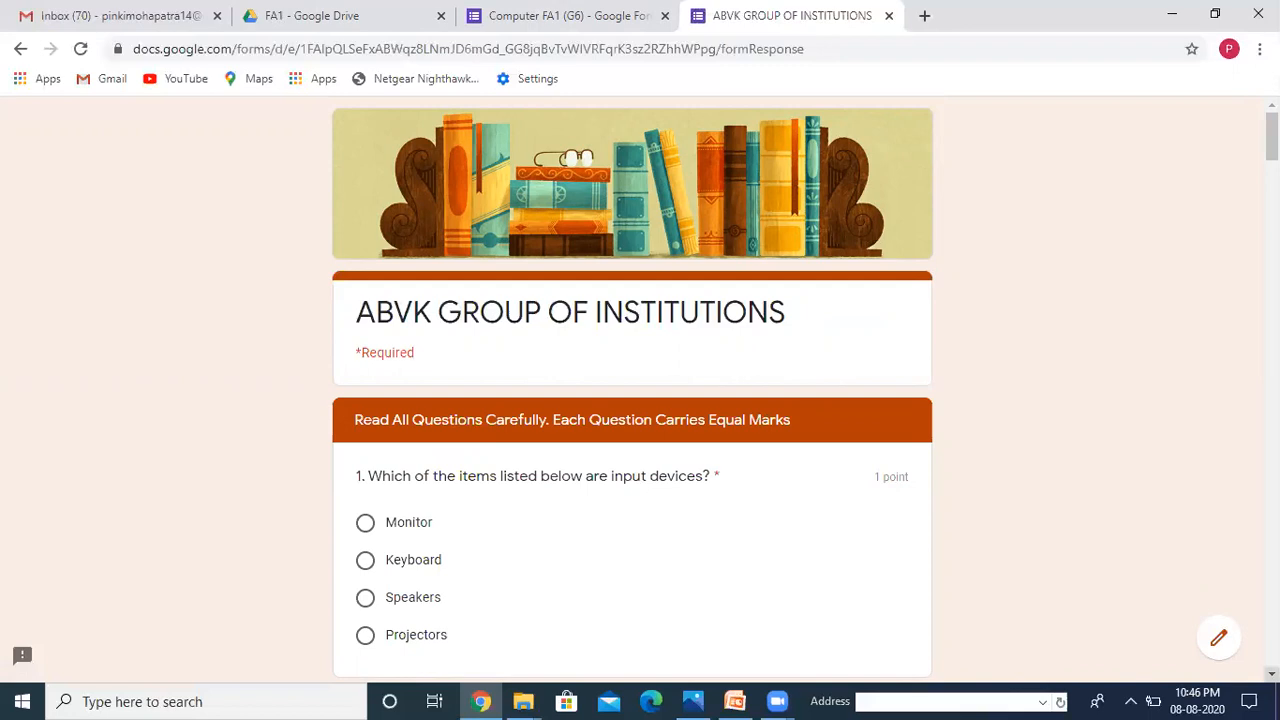
# Step: Scroll through the exam questions, then return to the FA1 folder in Drive
pyautogui.scroll(-3, 632, 390)
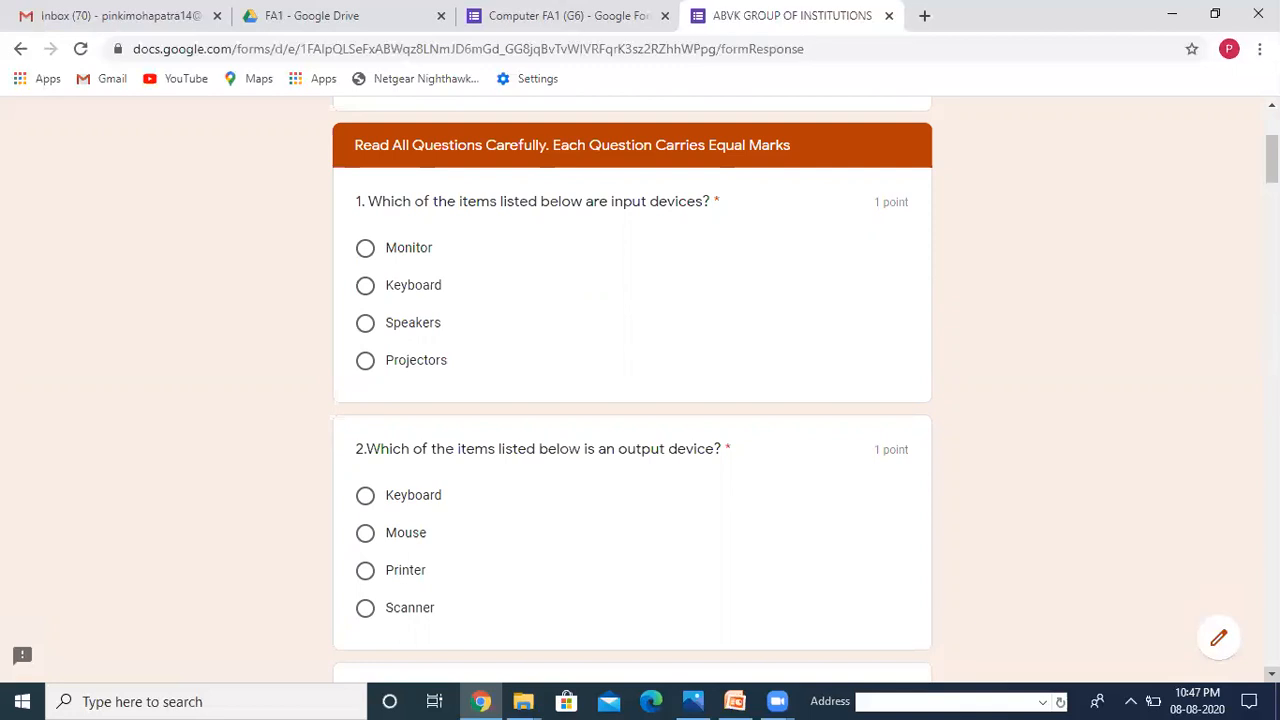
pyautogui.click(320, 16)
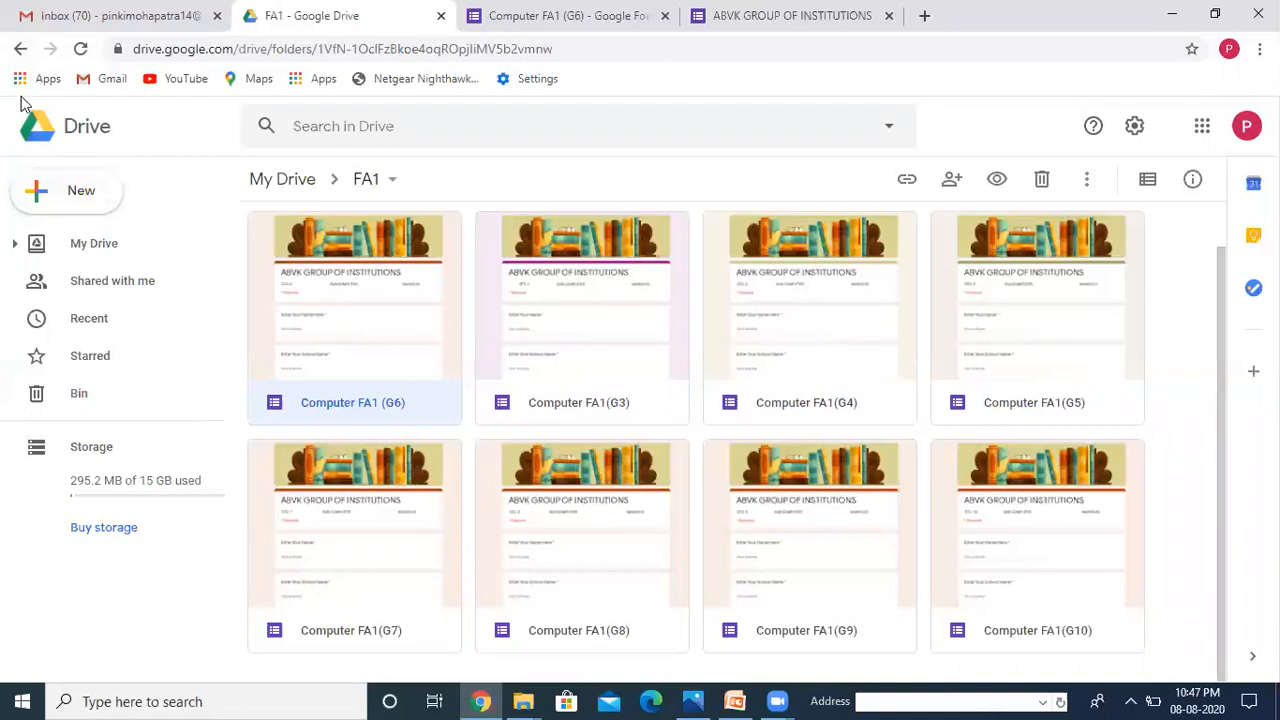
# Step: Create a new folder named 'Demo' in My Drive
pyautogui.click(20, 50)
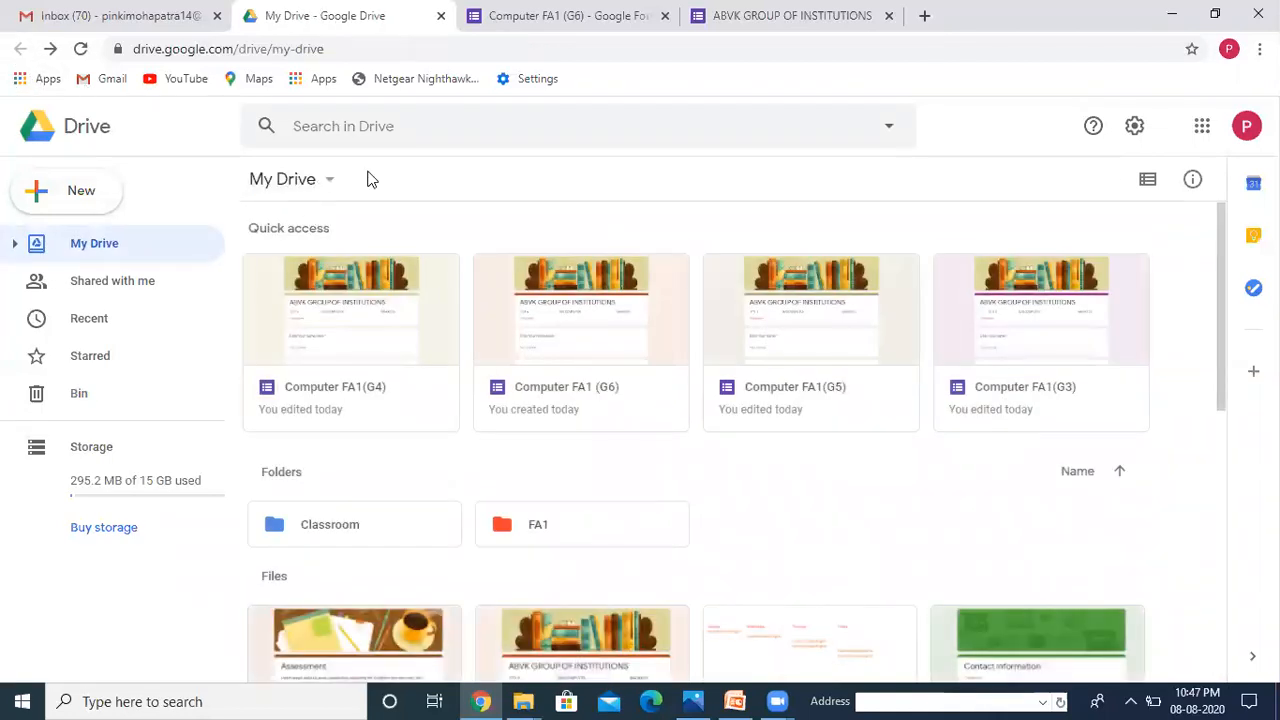
pyautogui.rightClick(795, 478)
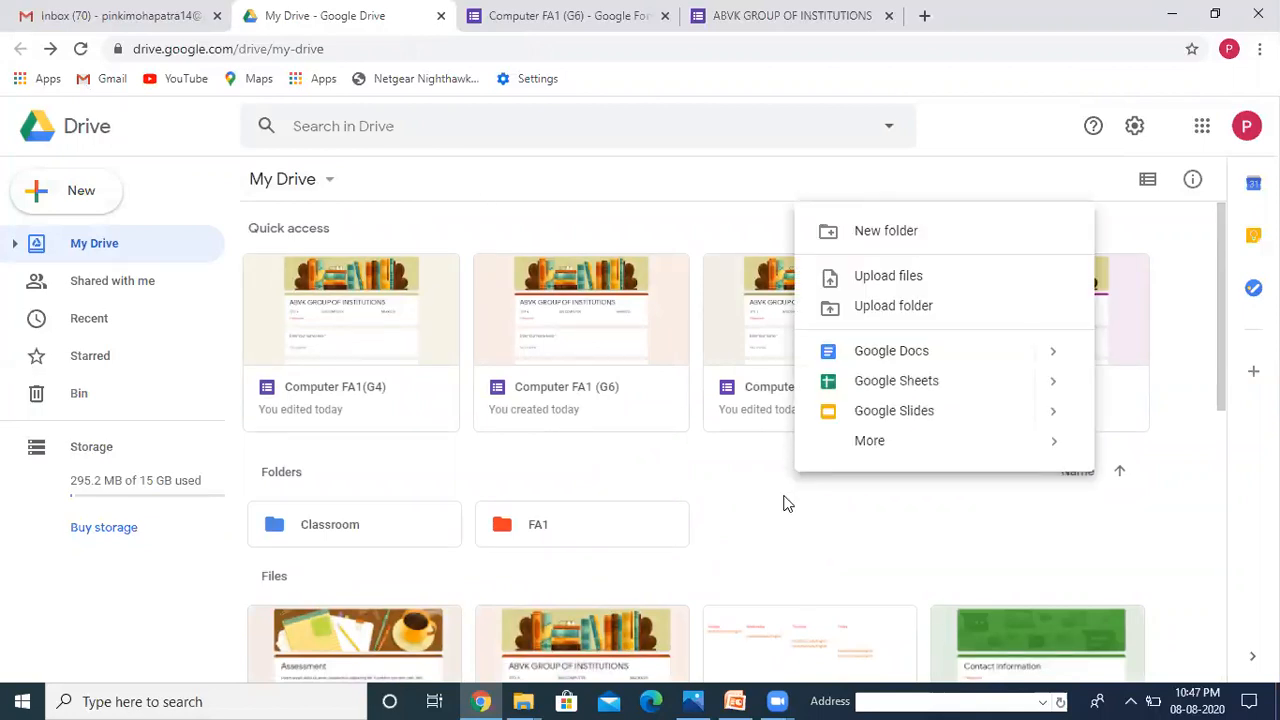
pyautogui.click(886, 231)
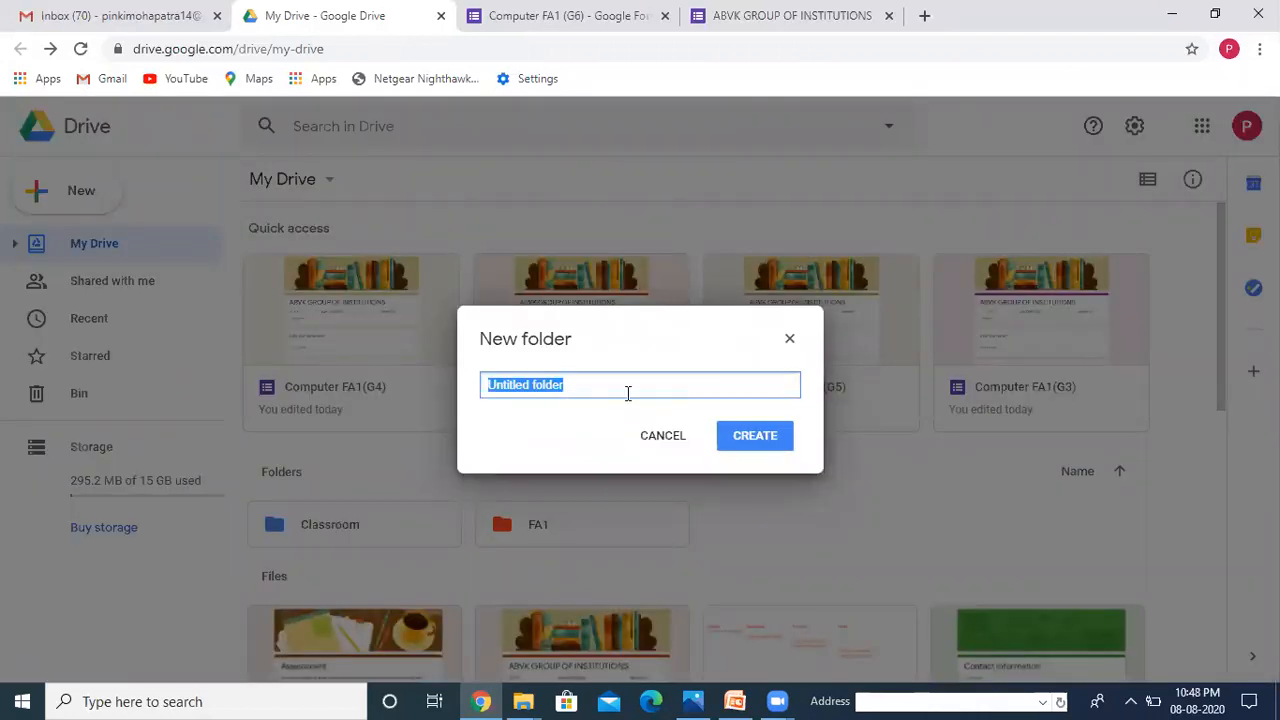
pyautogui.press('BackSpace')
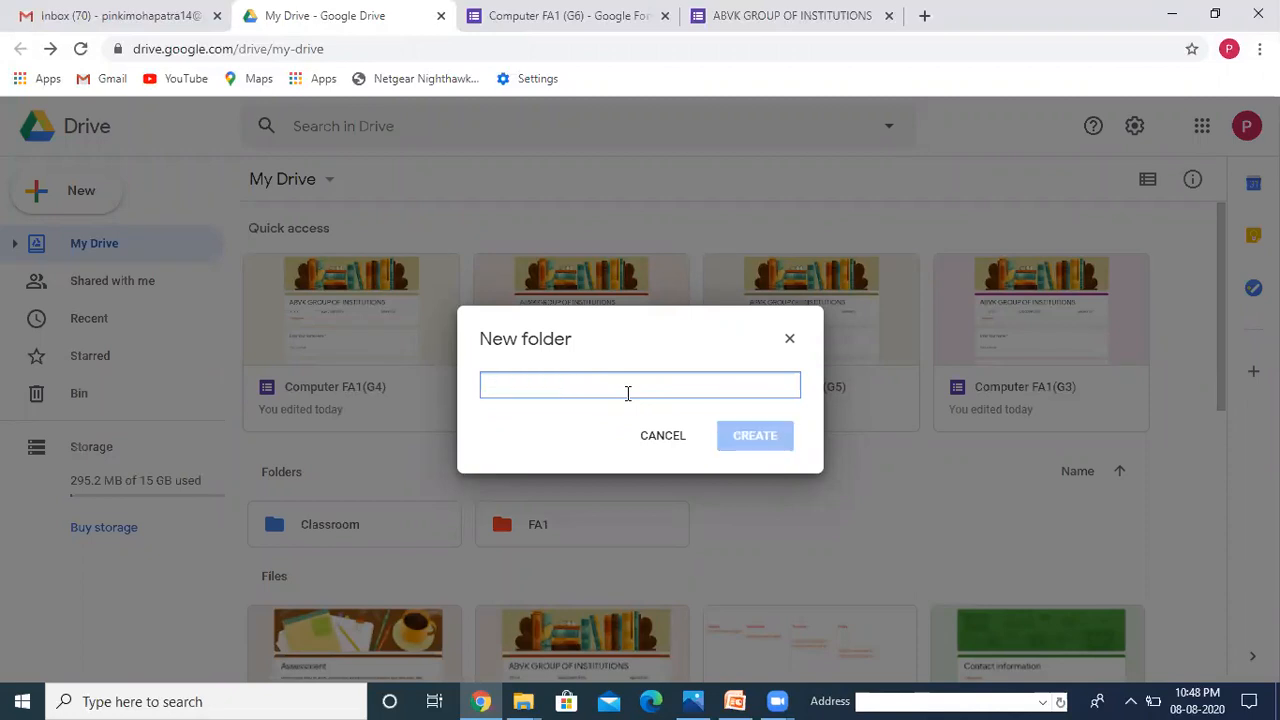
pyautogui.write('Demo')
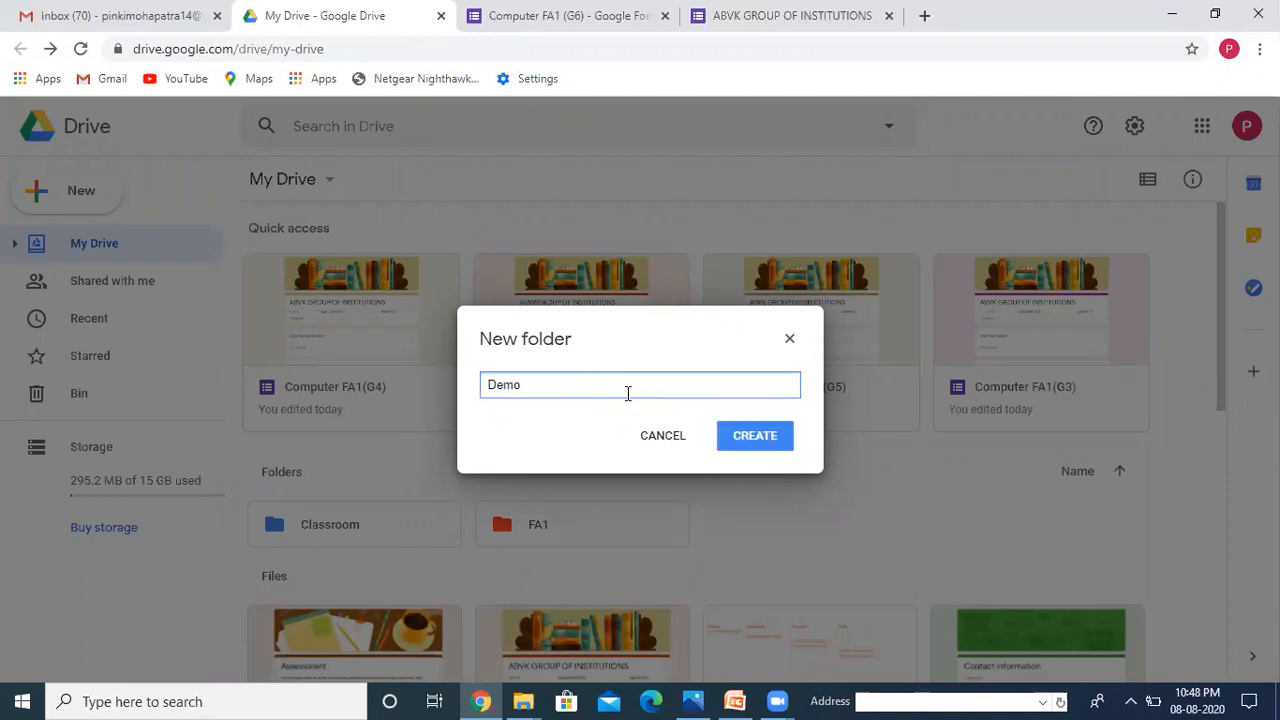
pyautogui.click(768, 449)
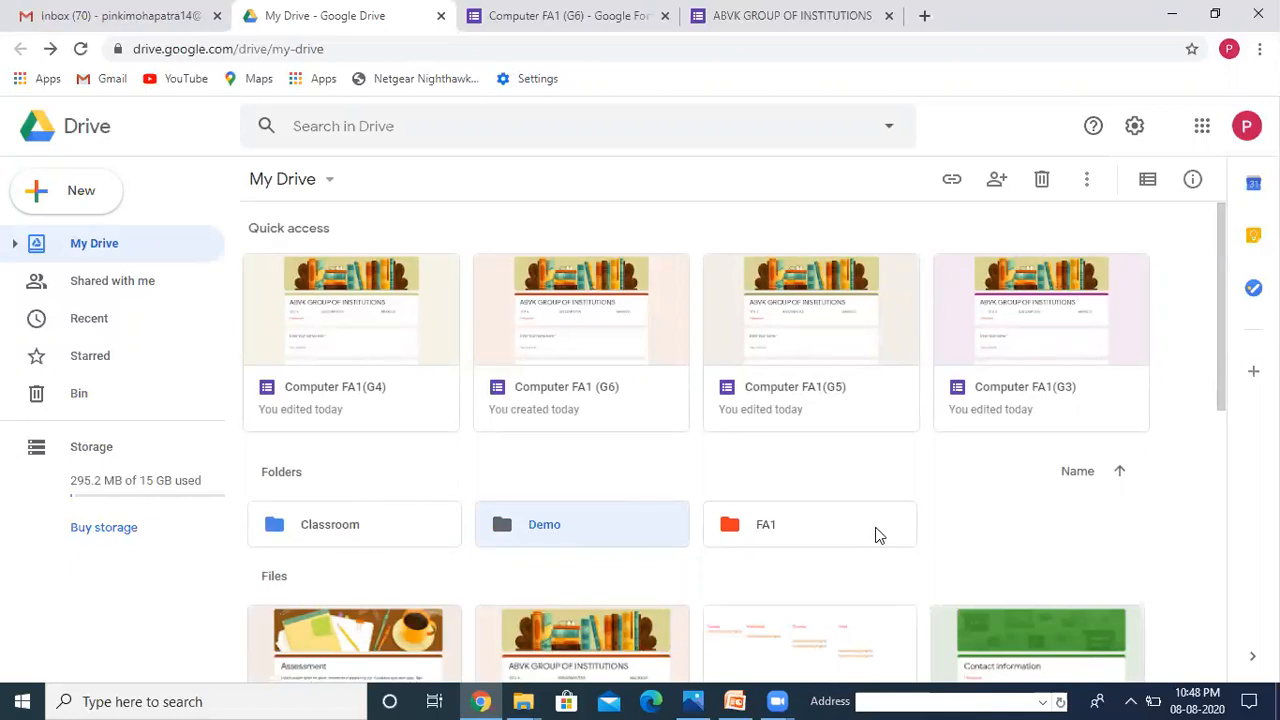
# Step: Colour the Demo folder purple and open it
pyautogui.rightClick(538, 527)
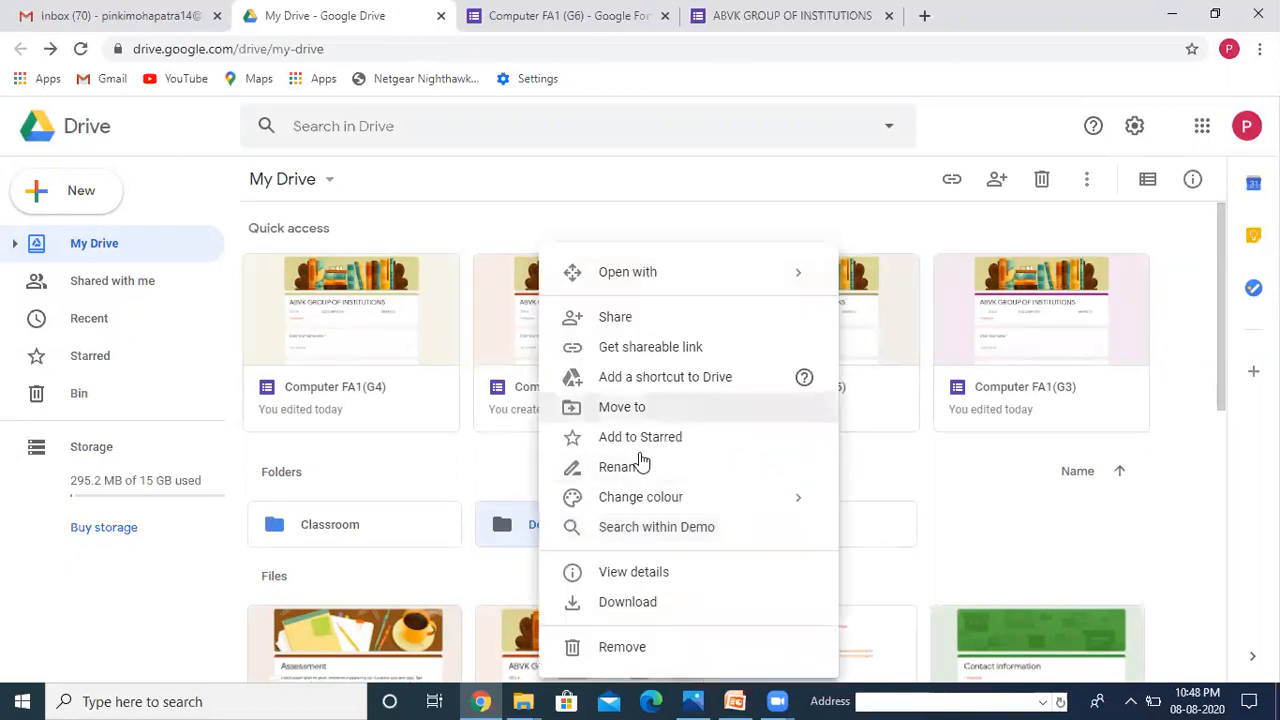
pyautogui.moveTo(648, 500)
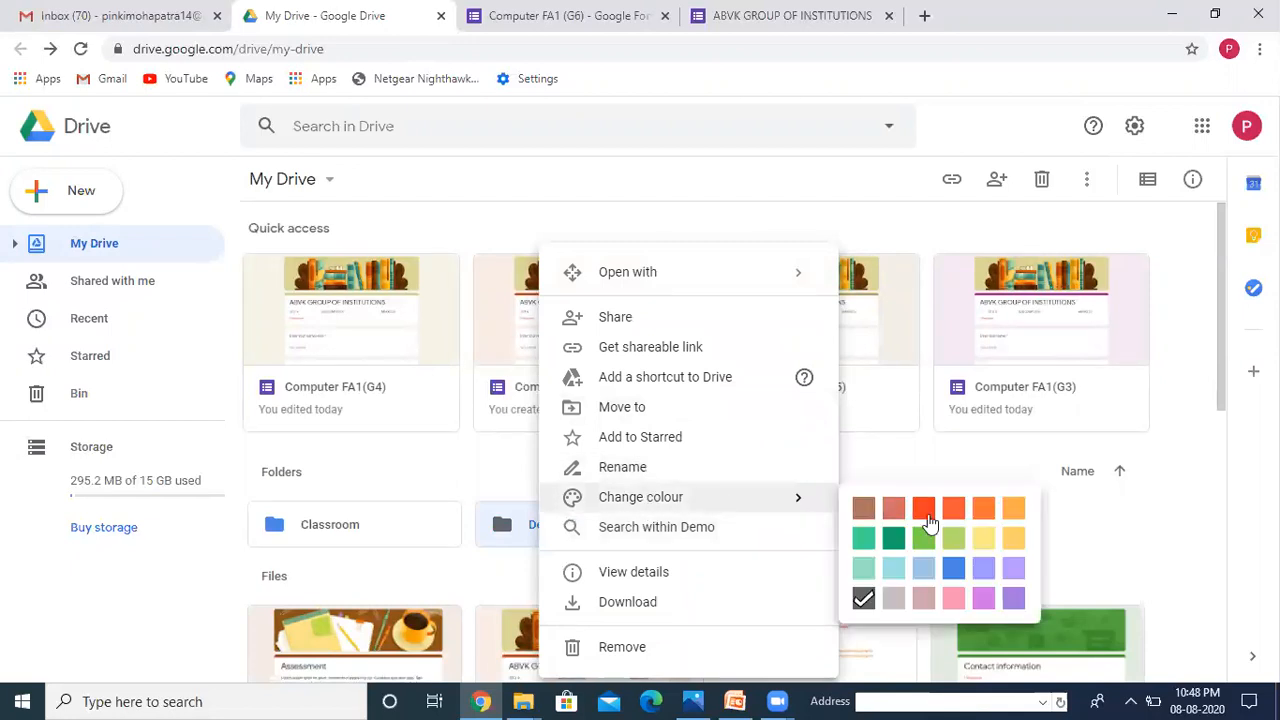
pyautogui.click(986, 601)
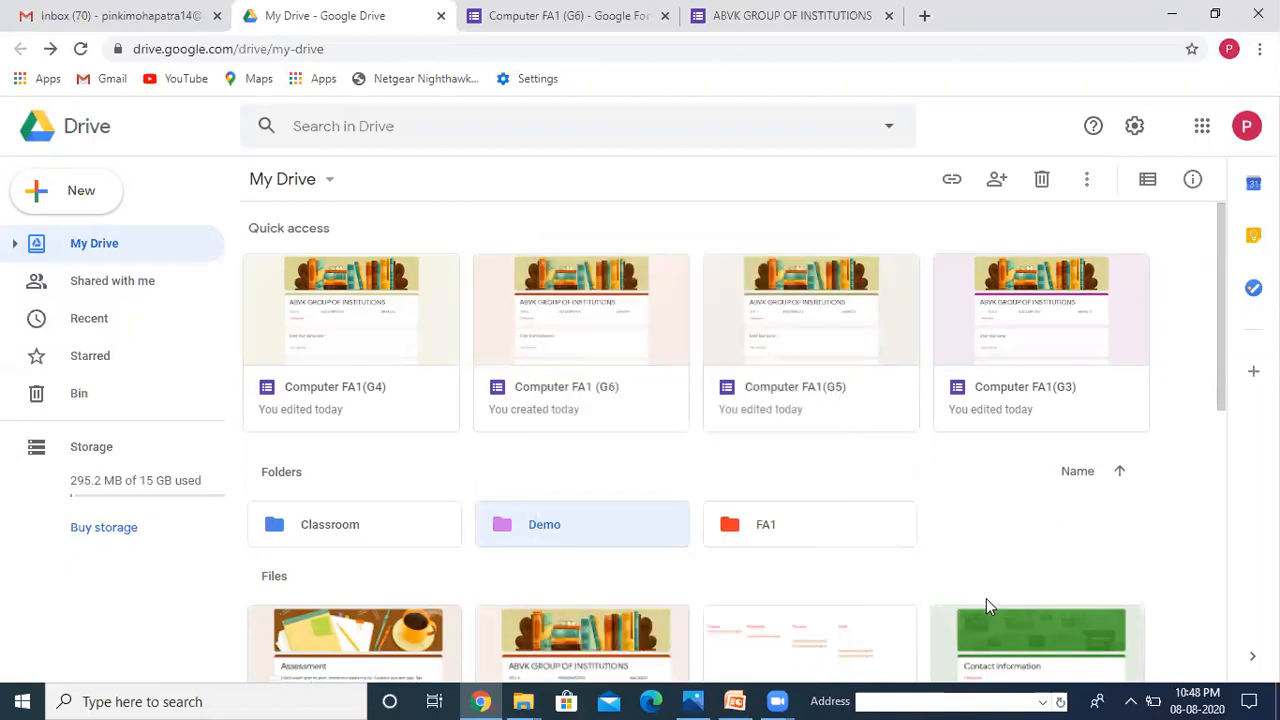
pyautogui.doubleClick(535, 530)
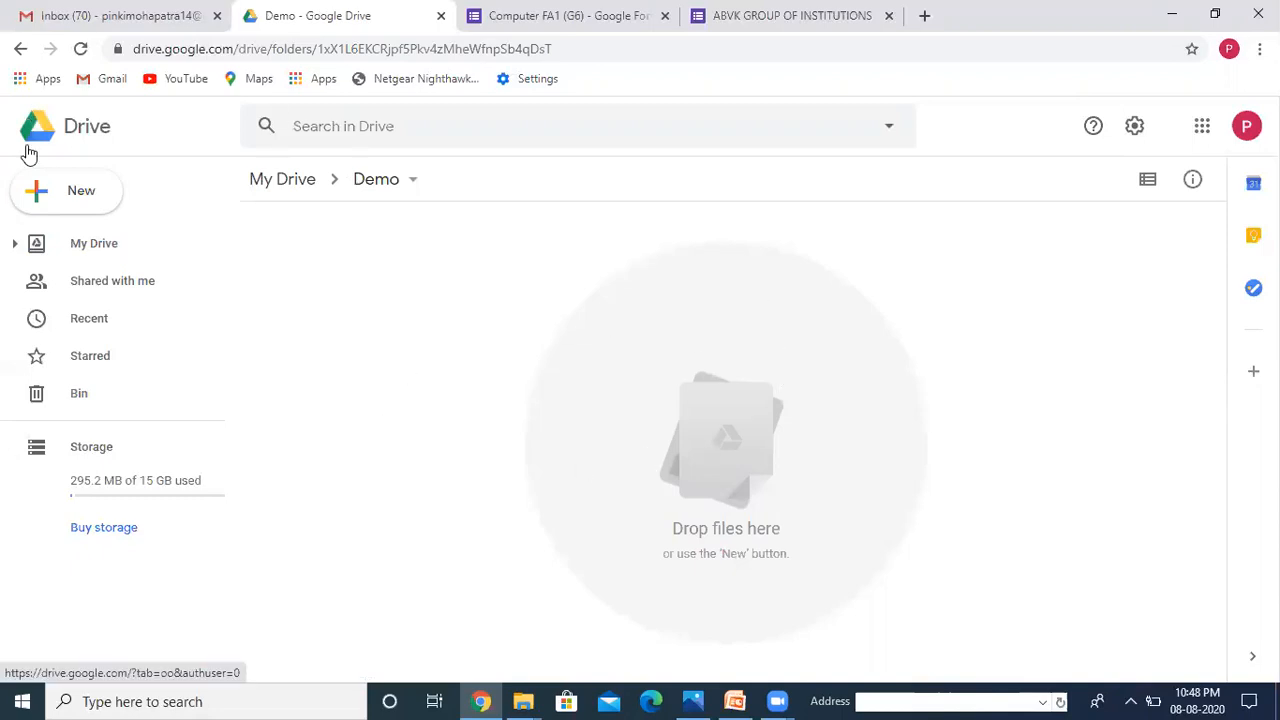
# Step: Create a new blank Google Form inside the Demo folder
pyautogui.click(83, 205)
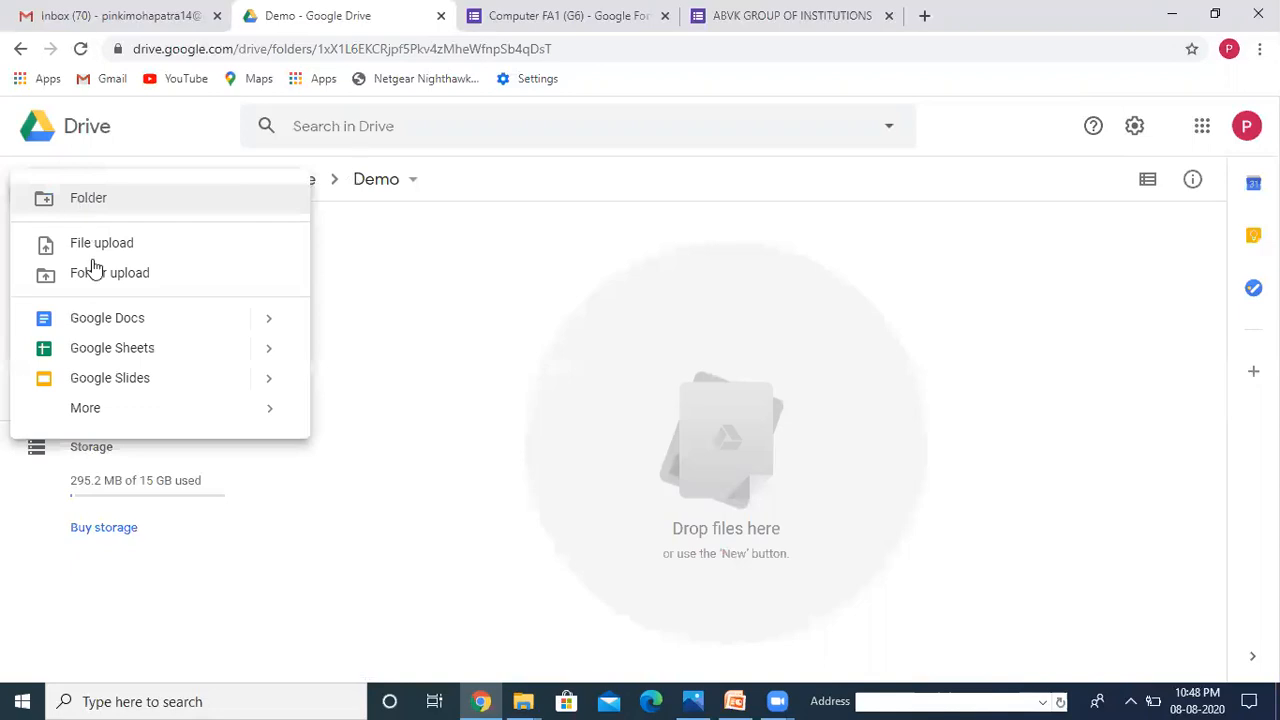
pyautogui.moveTo(93, 410)
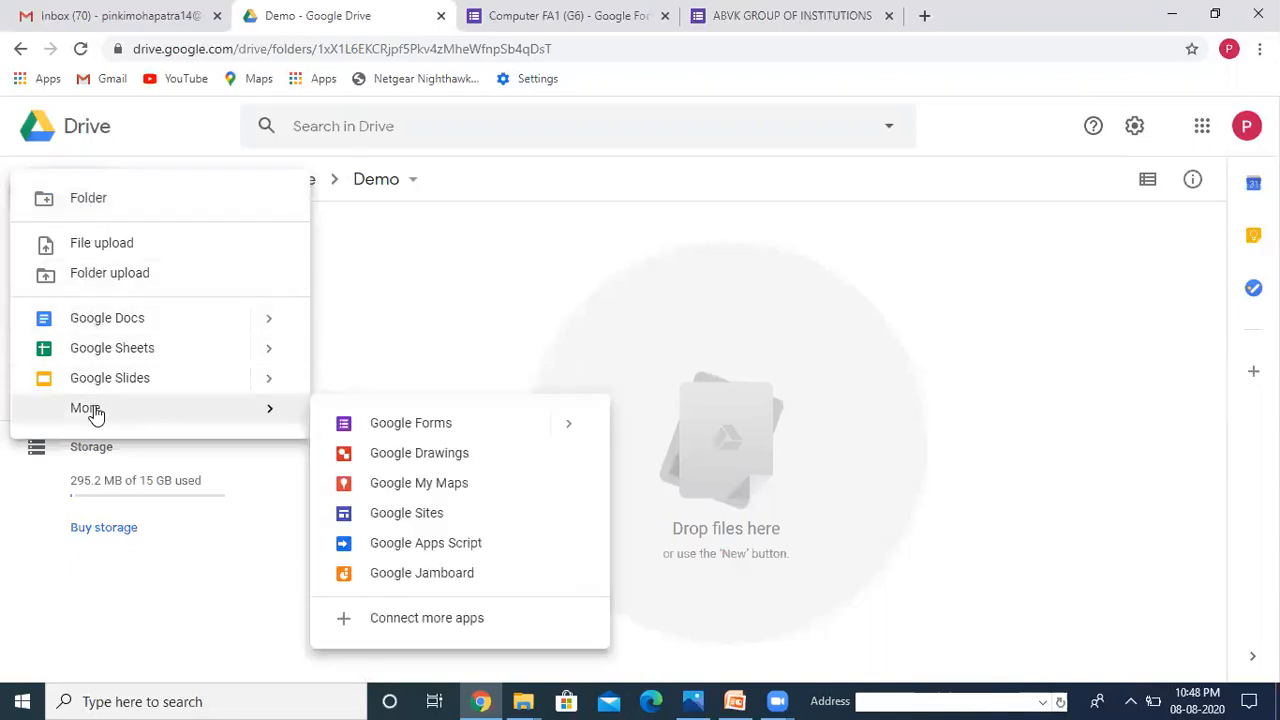
pyautogui.click(408, 427)
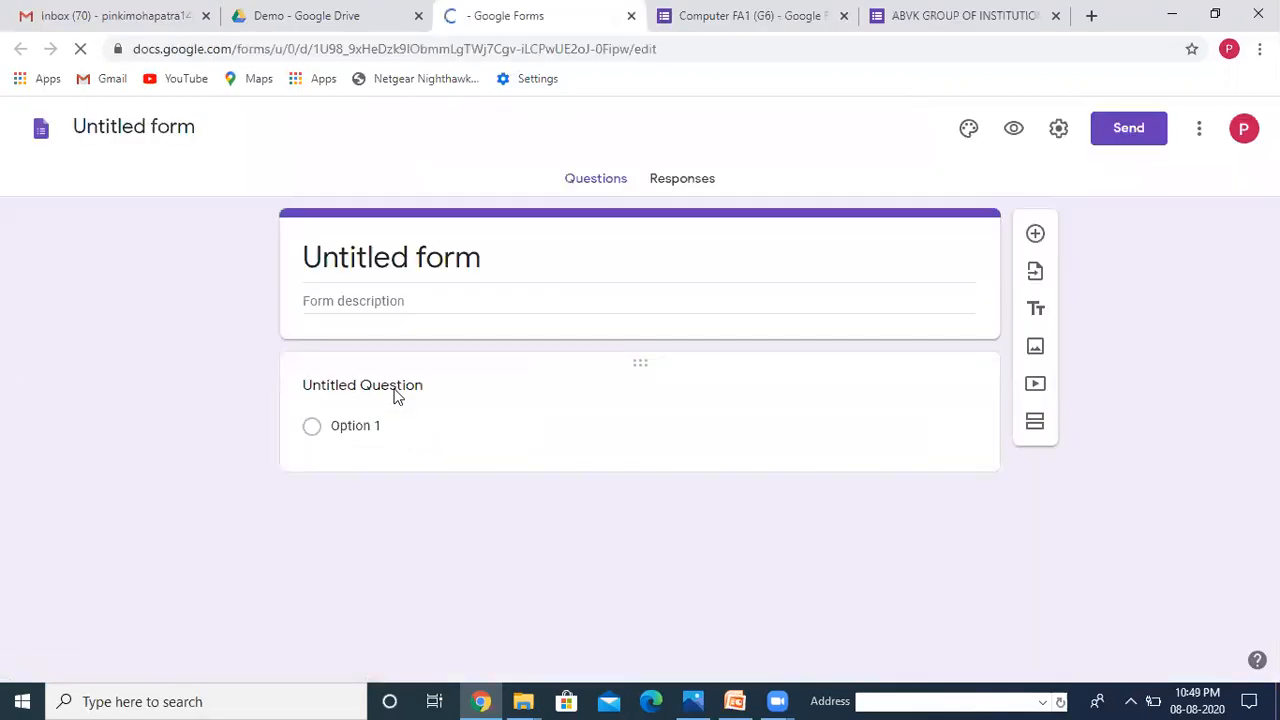
# Step: Change the form heading to 'ABVK GROUP OF INSTITUTION'
pyautogui.click(448, 264)
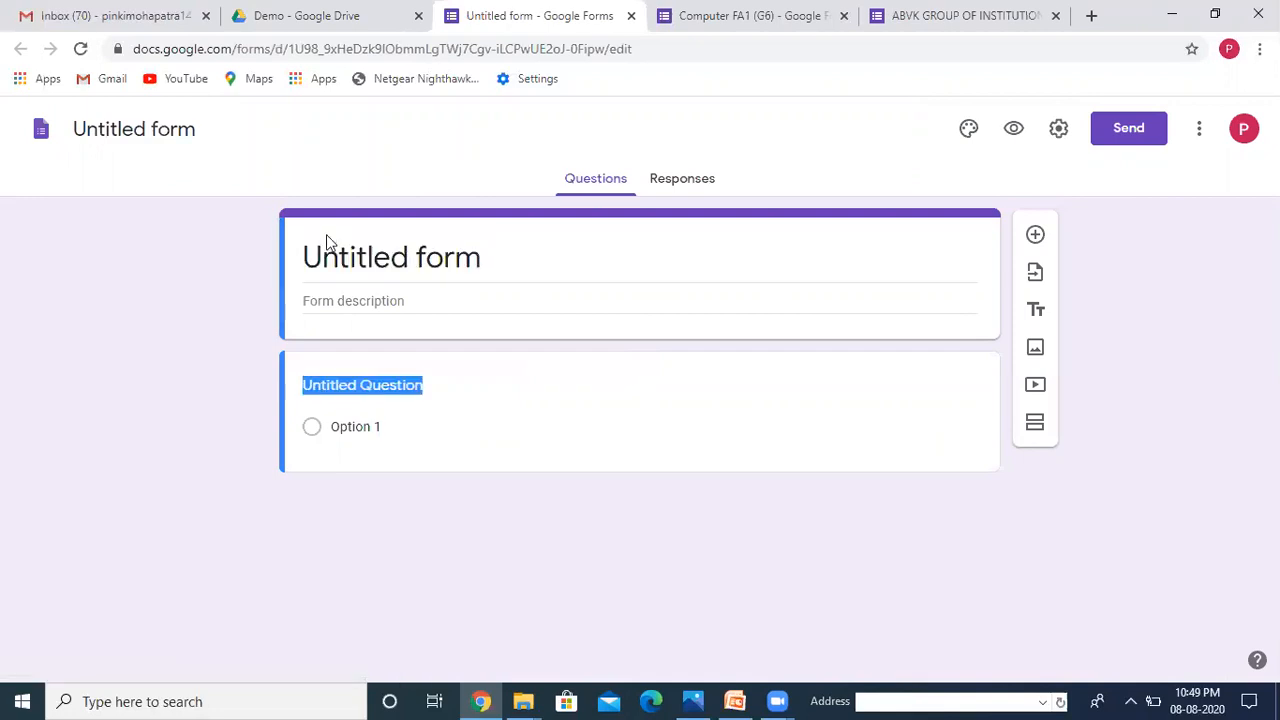
pyautogui.click(418, 260)
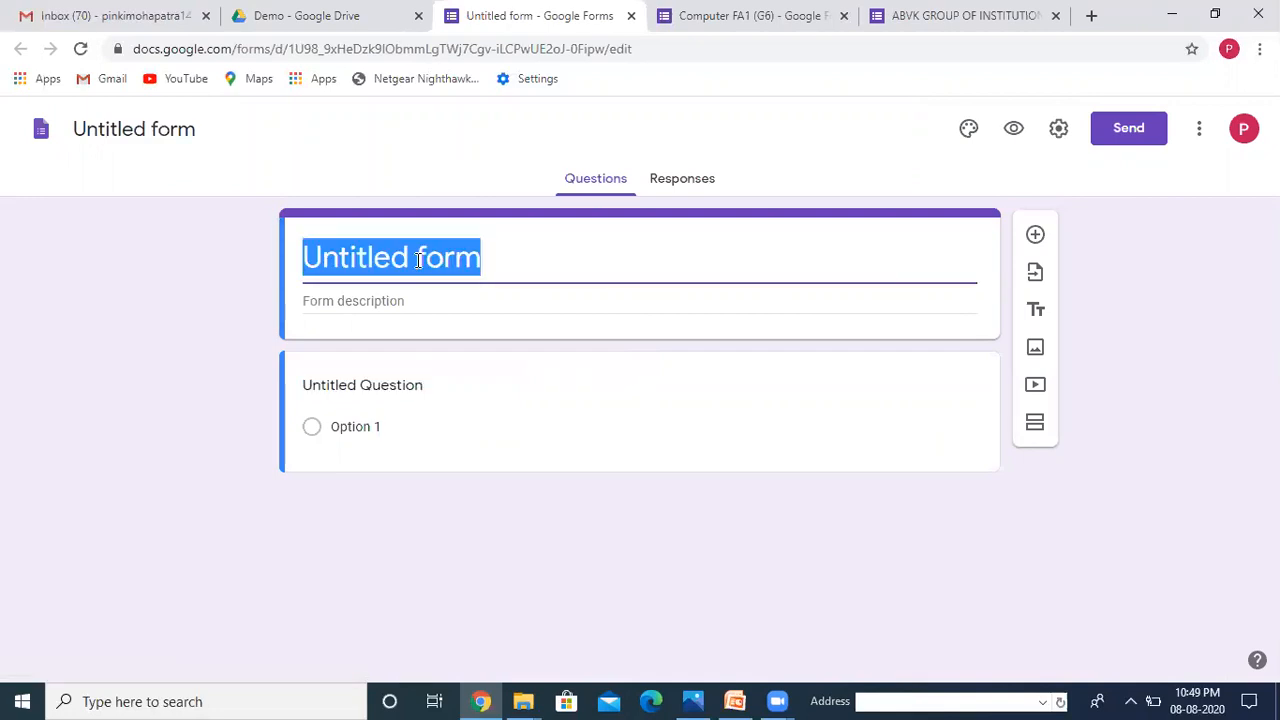
pyautogui.write('ABVK GROUP OF')
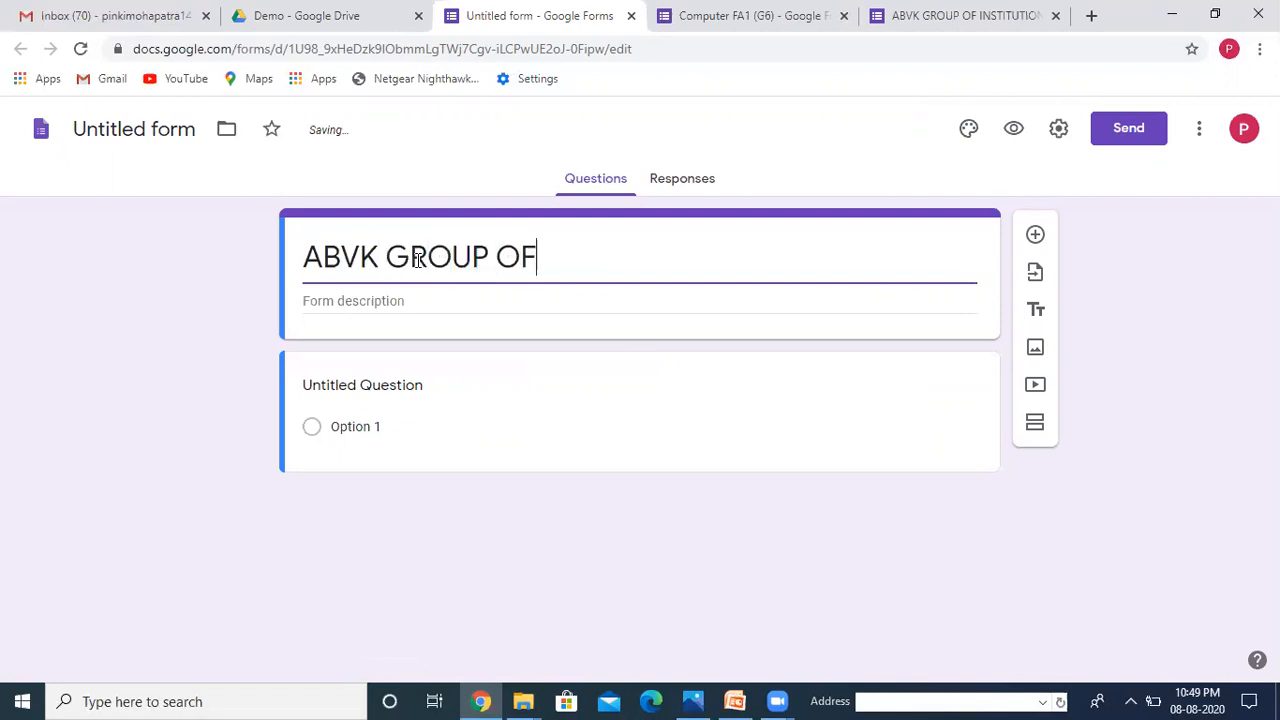
pyautogui.write(' INST')
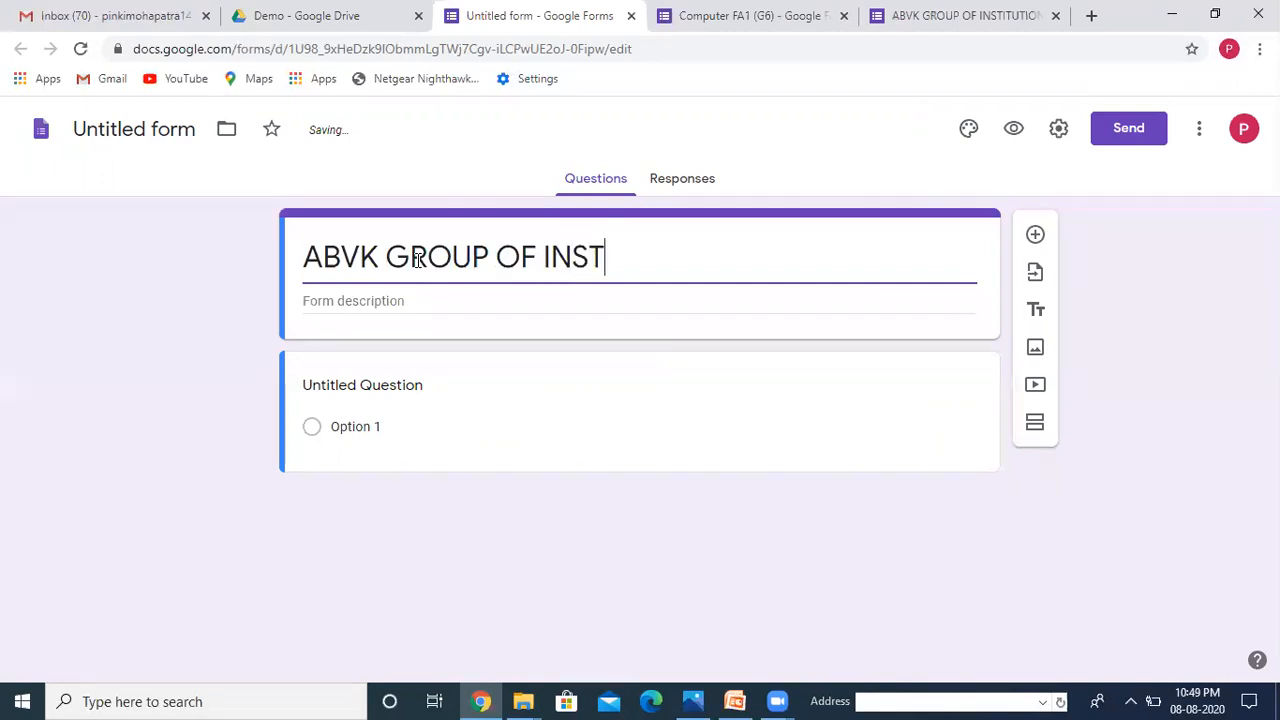
pyautogui.write('ITUTION')
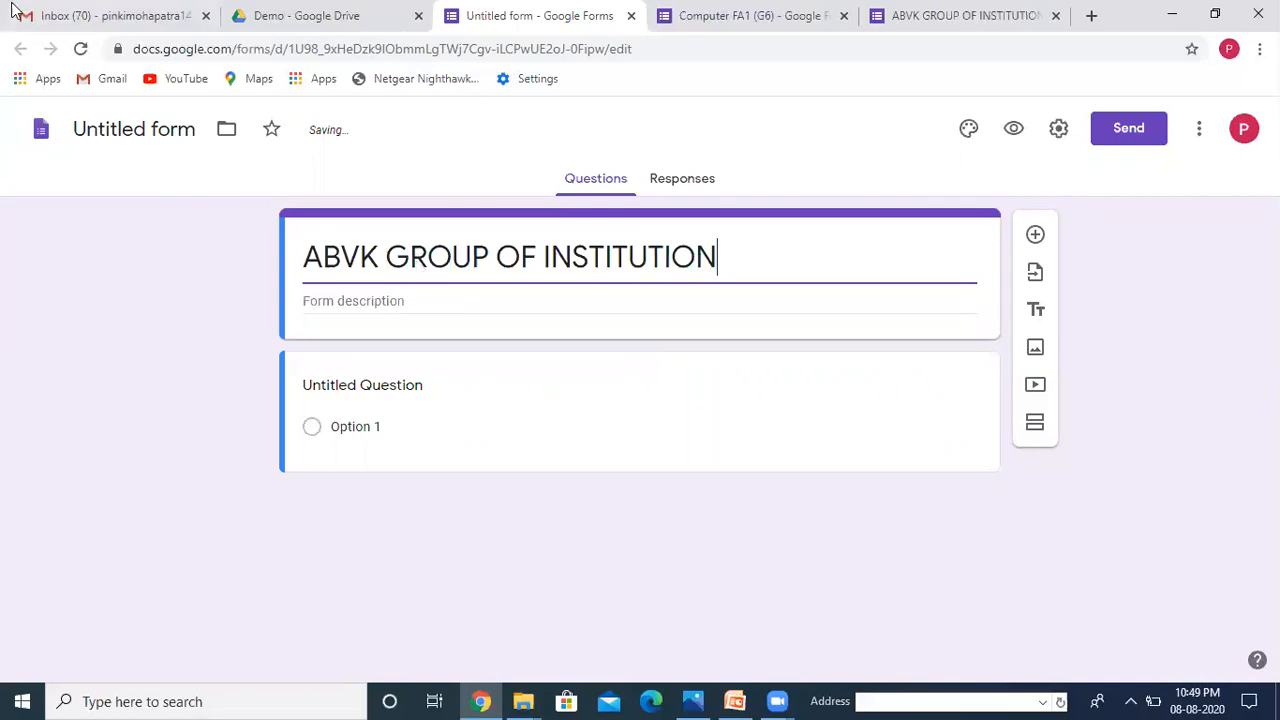
# Step: Rename the form file to 'COMPUTER EXAM'
pyautogui.click(163, 136)
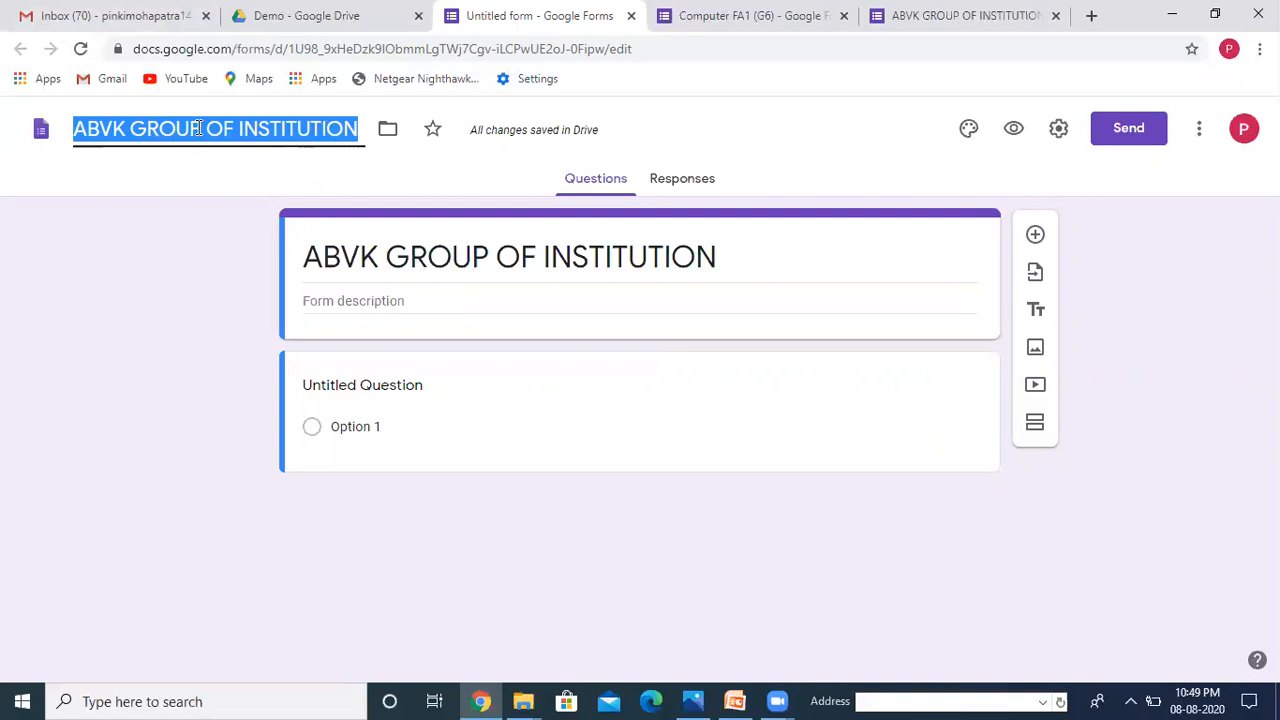
pyautogui.write('C')
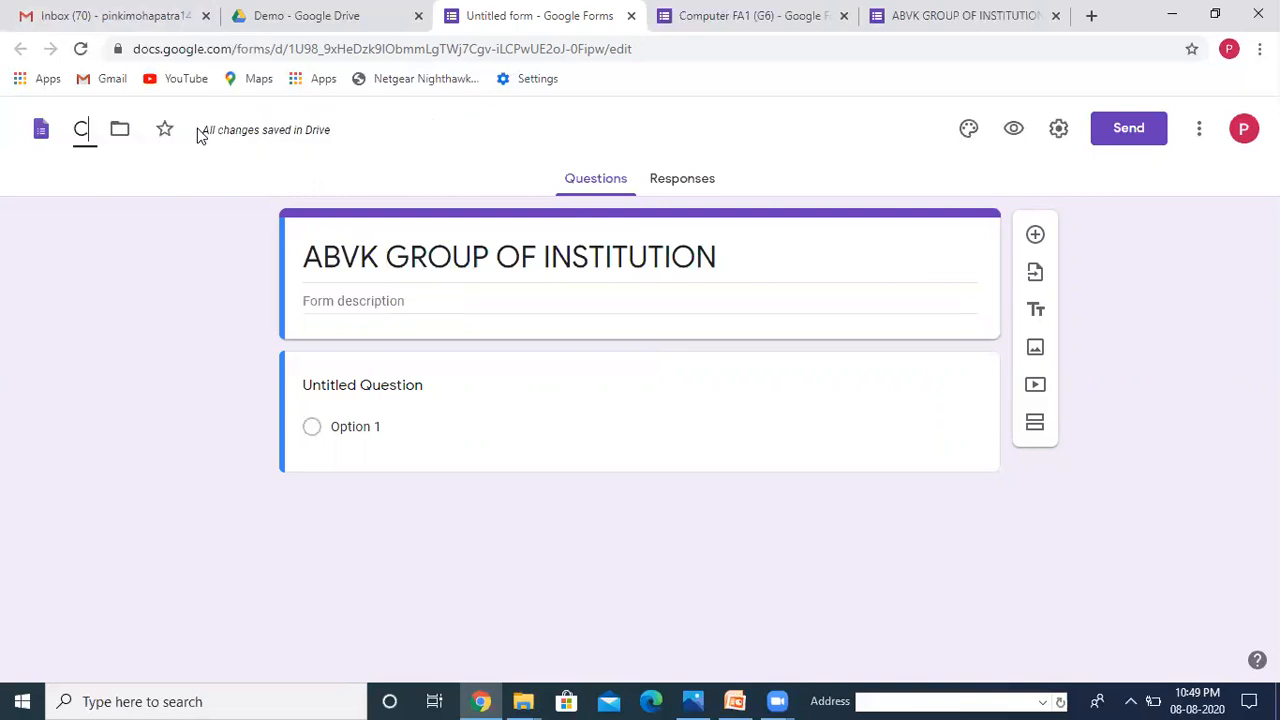
pyautogui.write('OMPUTER')
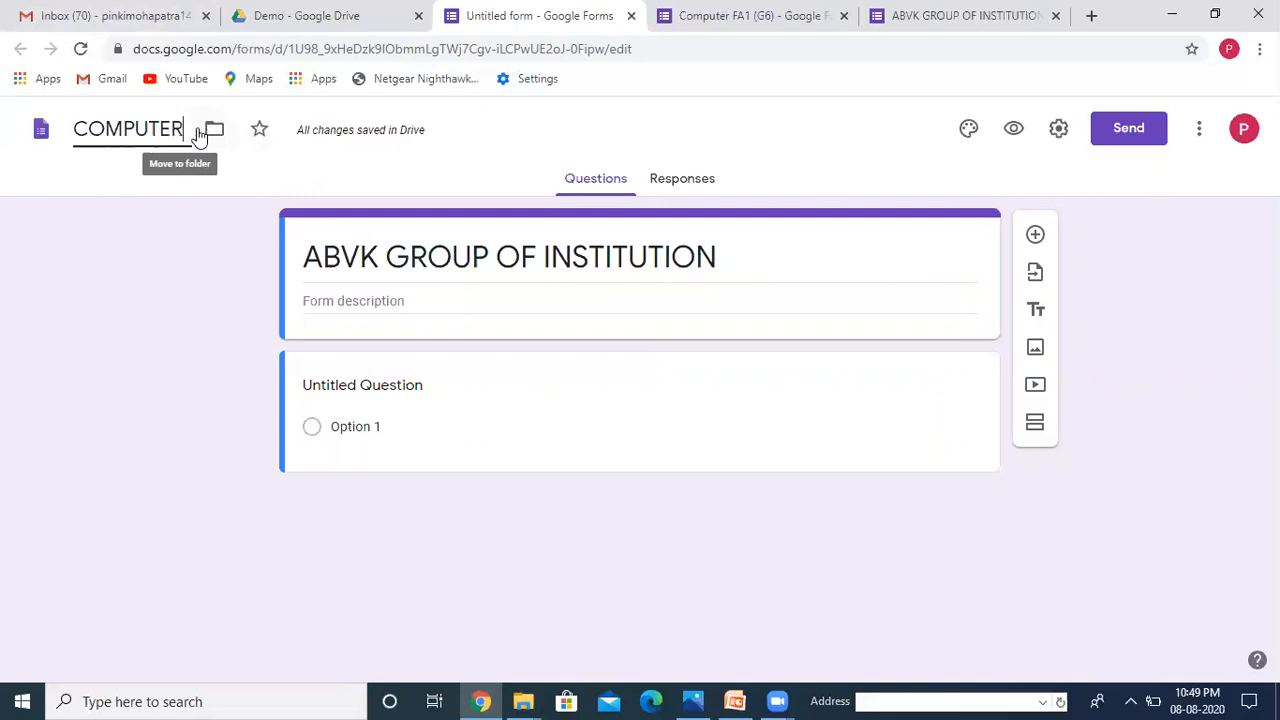
pyautogui.write(' EXAM')
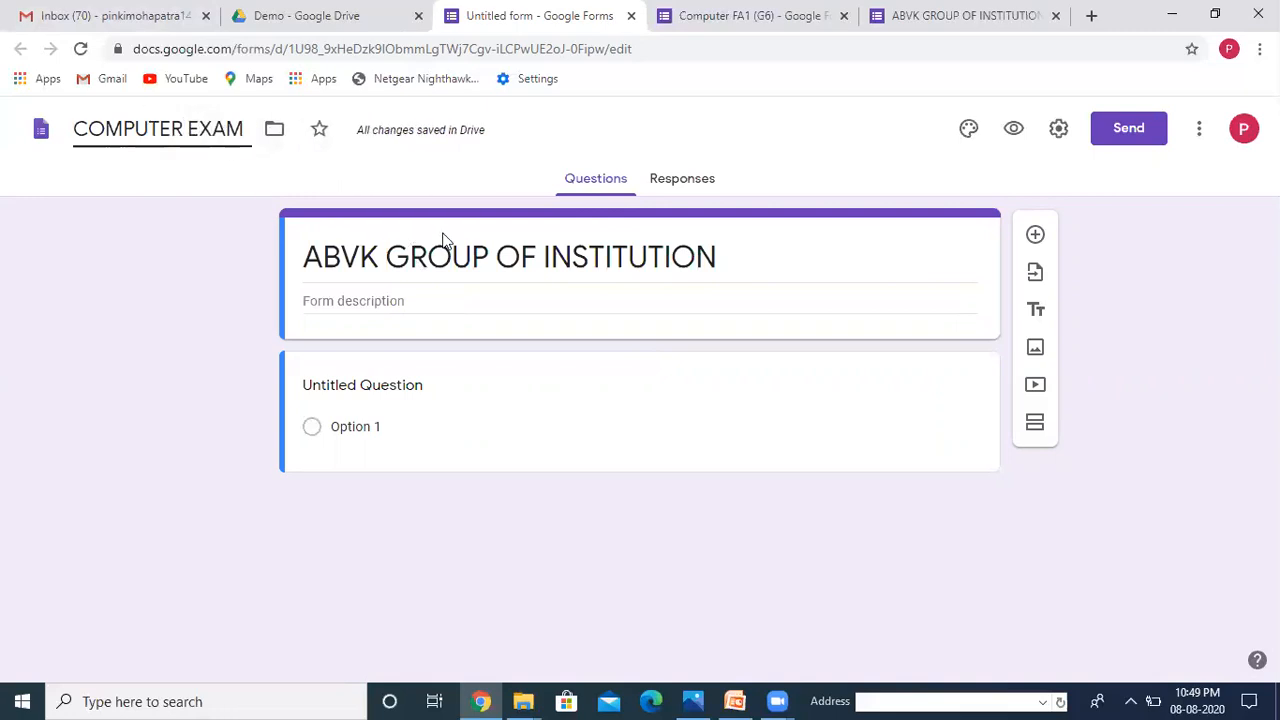
pyautogui.tripleClick(556, 270)
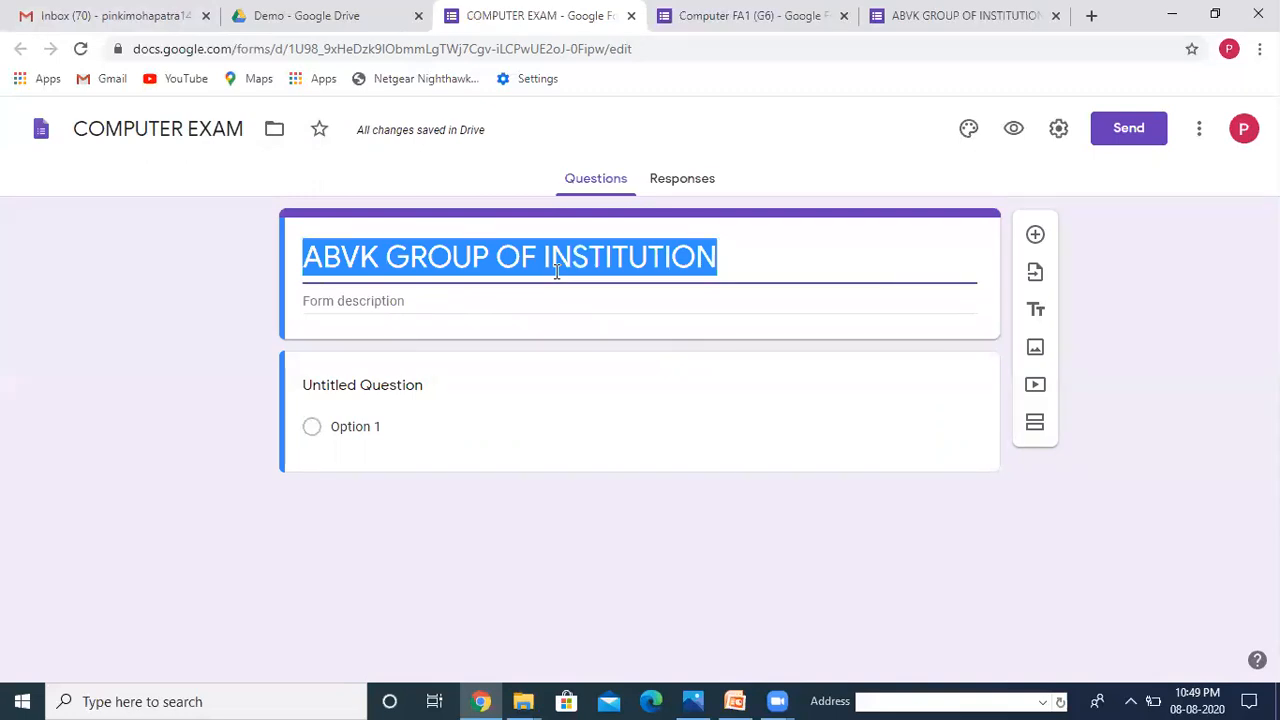
pyautogui.click(396, 302)
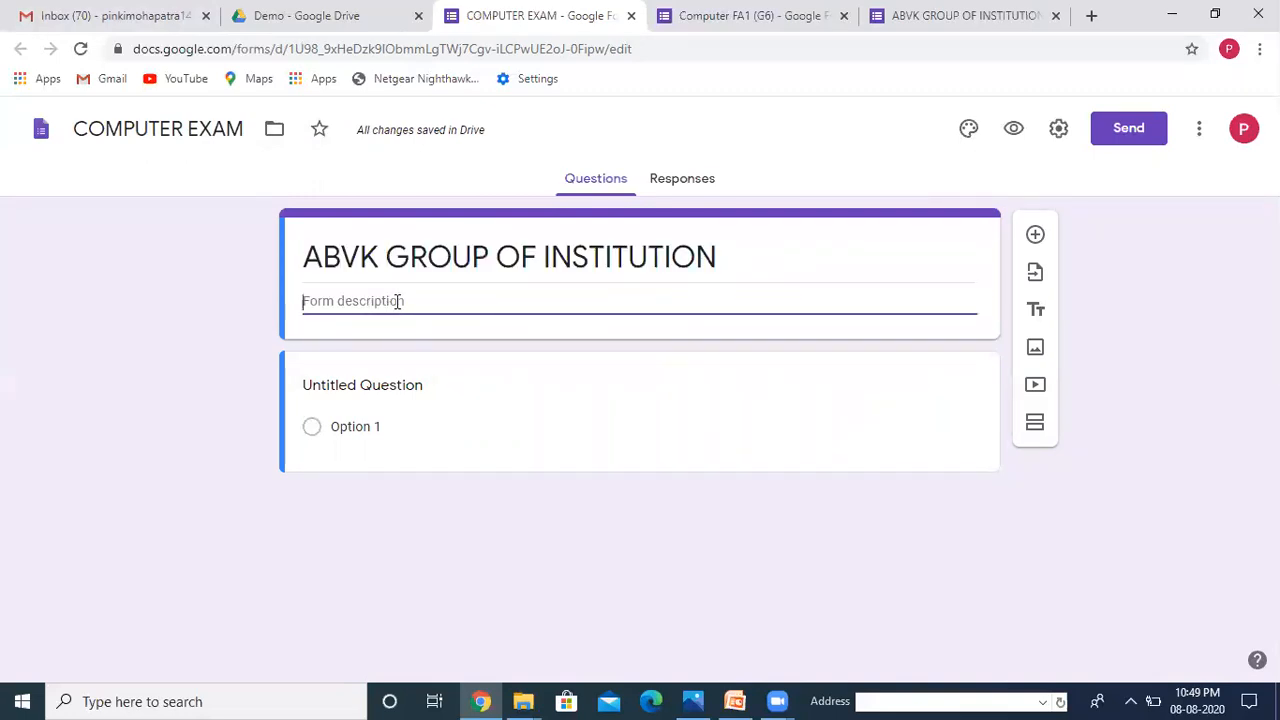
# Step: Enter 'Sub:Computer Marks:3' as the form description
pyautogui.write('Sub:Compute')
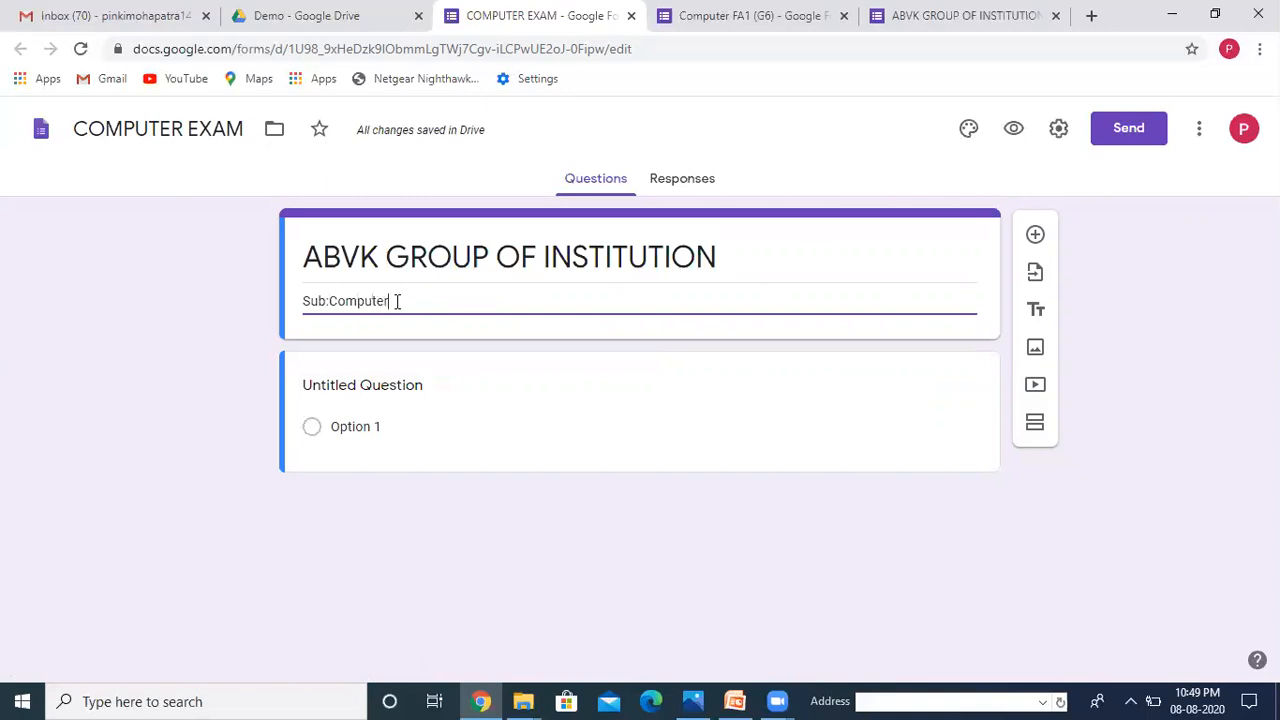
pyautogui.write('r')
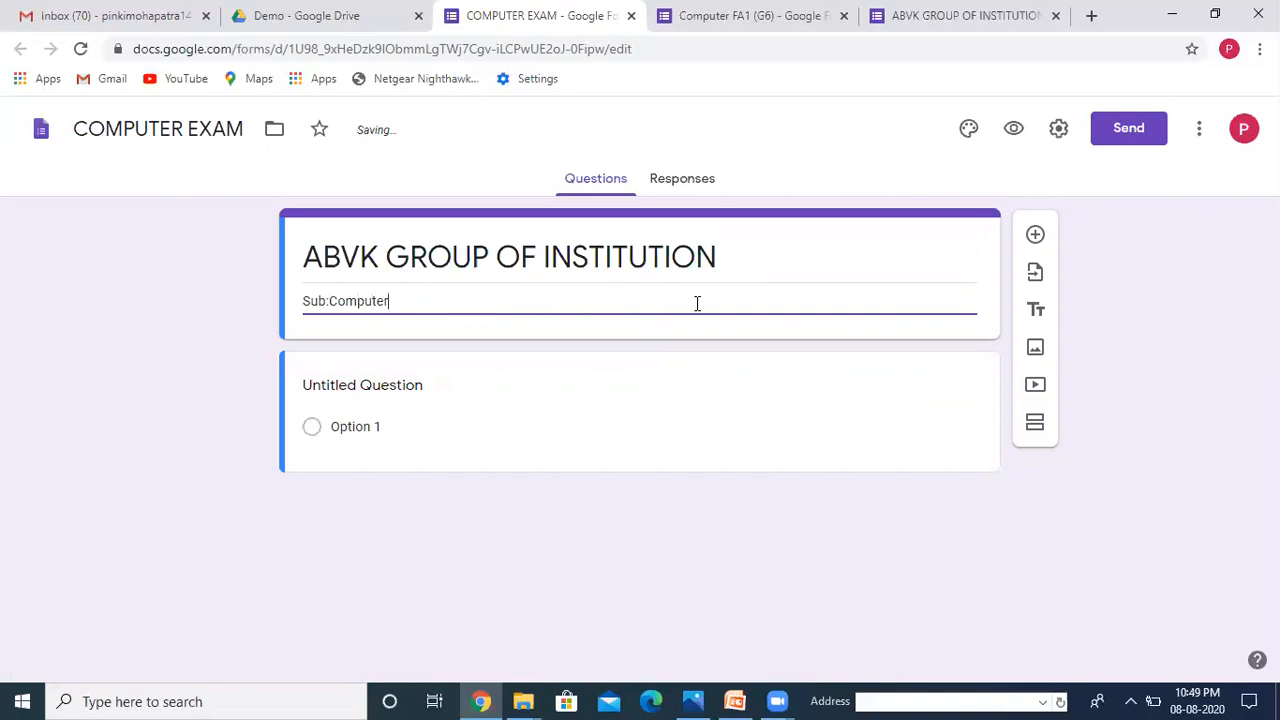
pyautogui.write('Marks')
pyautogui.press('Left')
pyautogui.press('Left')
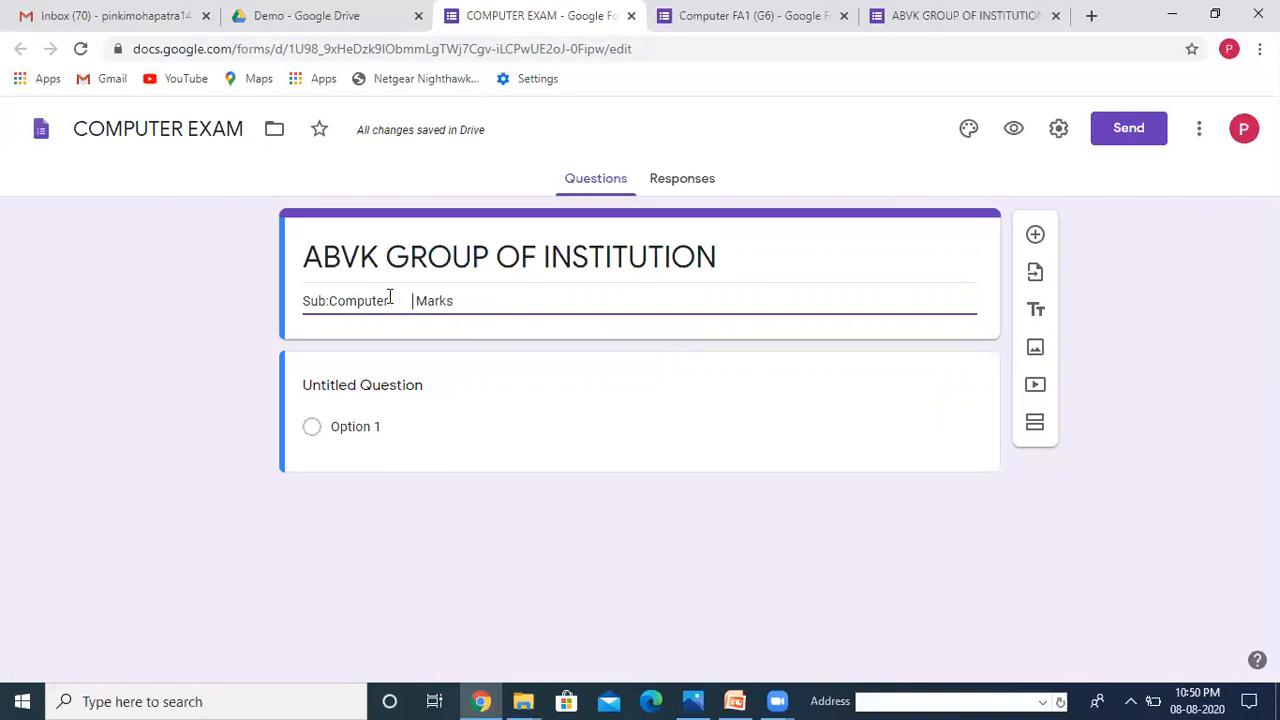
pyautogui.tripleClick(474, 300)
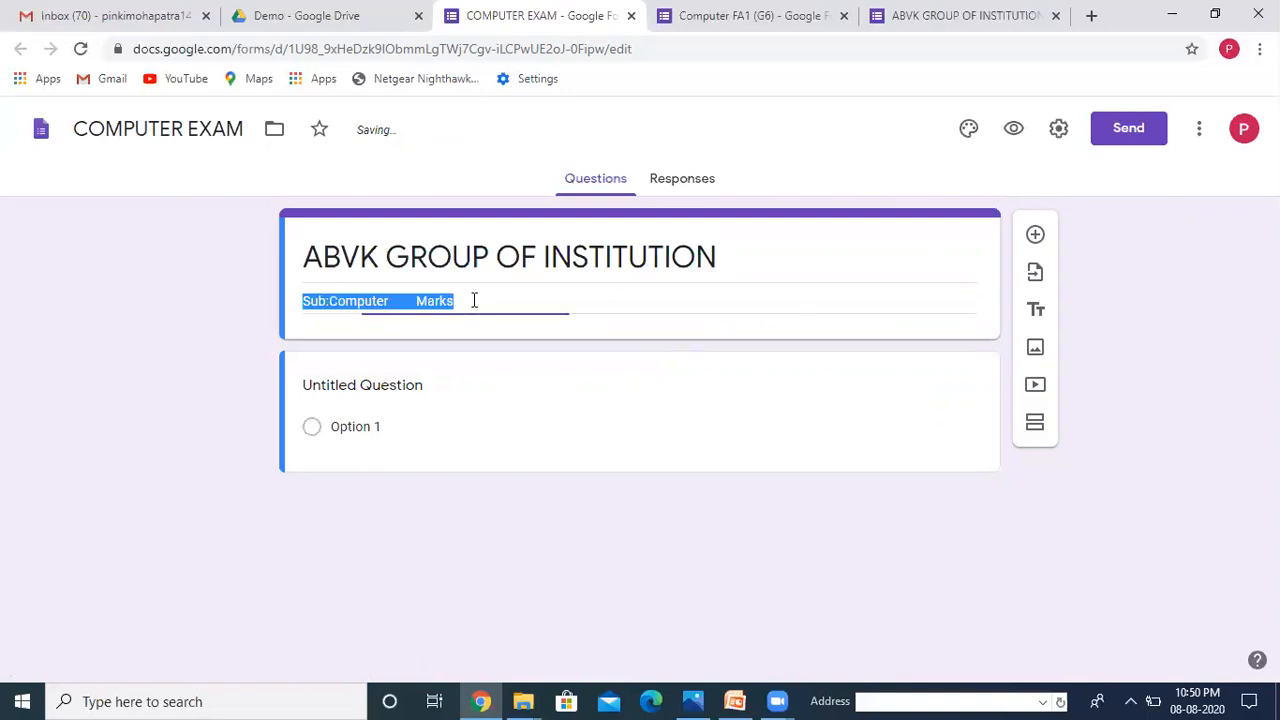
pyautogui.click(474, 300)
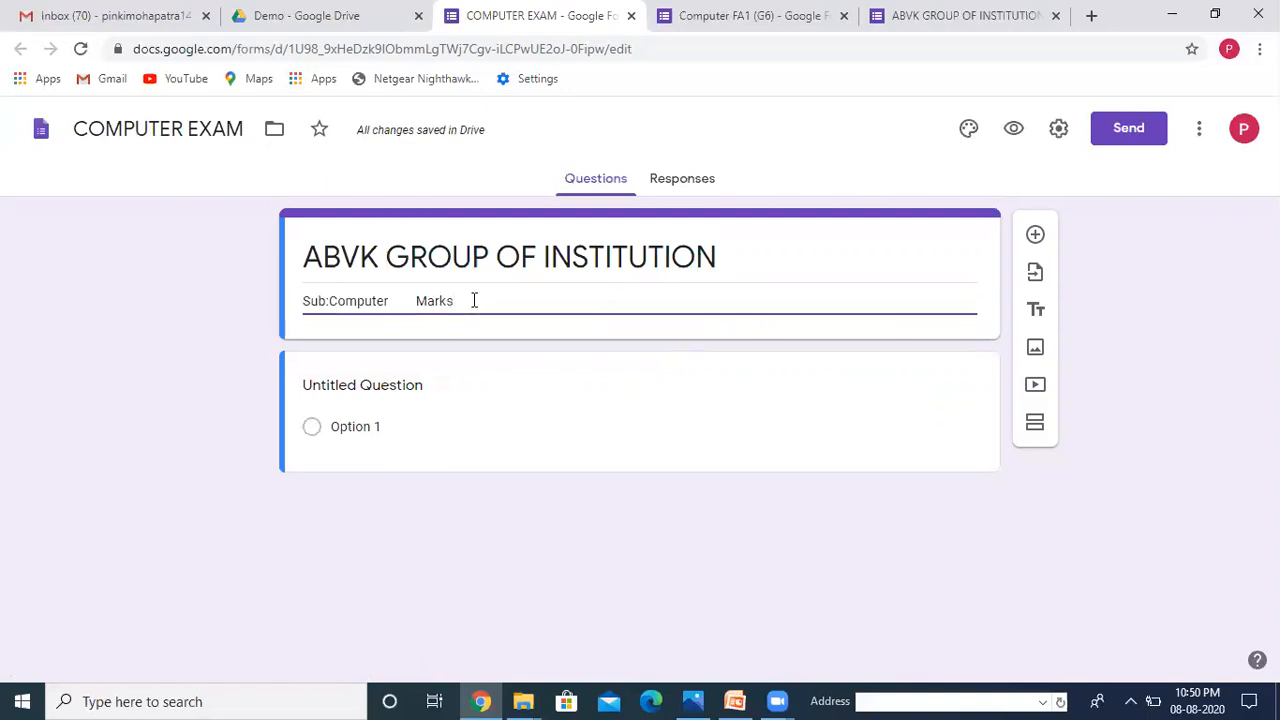
pyautogui.write(':3')
# Step: Insert the heart-shaped open-book picture from Work and School as the header image
pyautogui.click(968, 131)
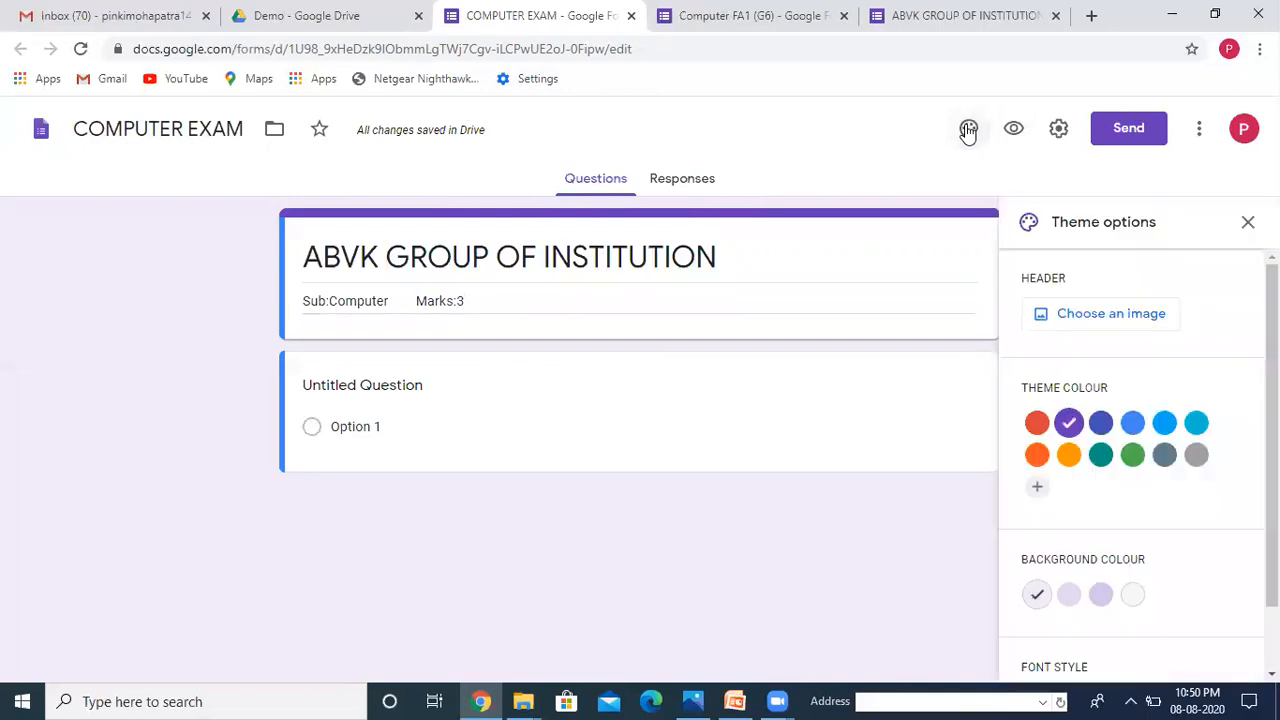
pyautogui.click(1110, 315)
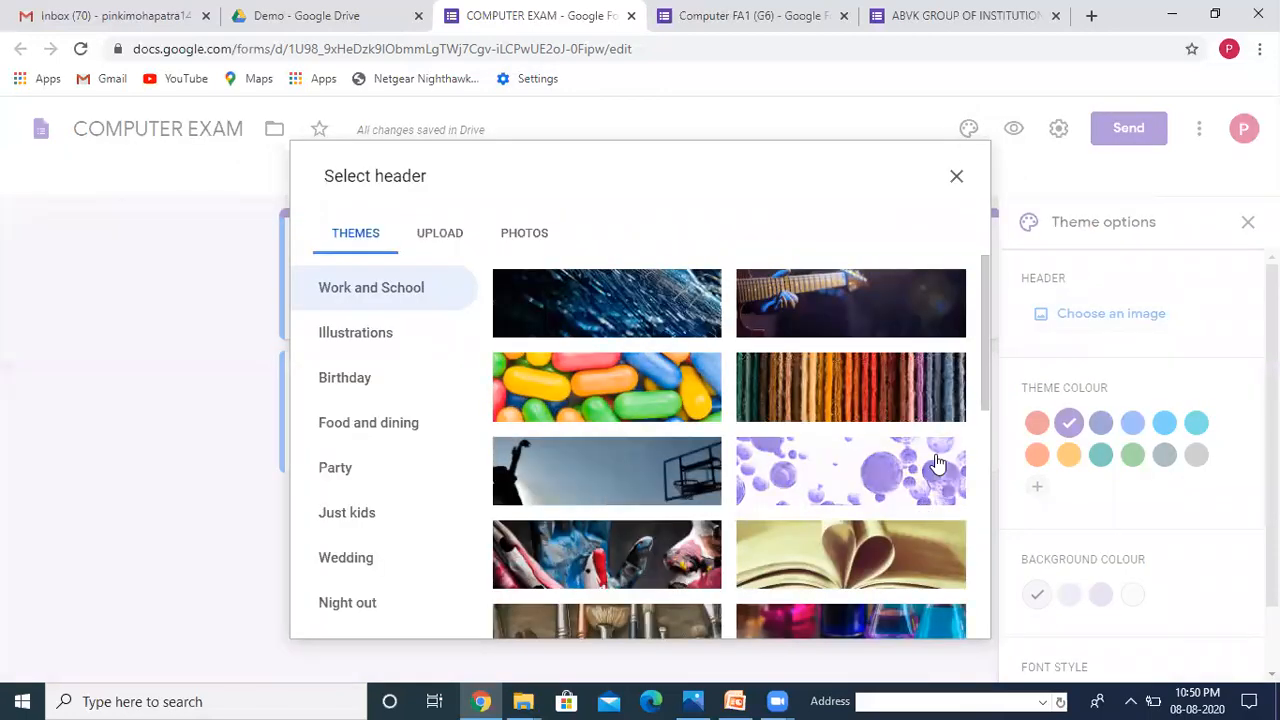
pyautogui.click(984, 618)
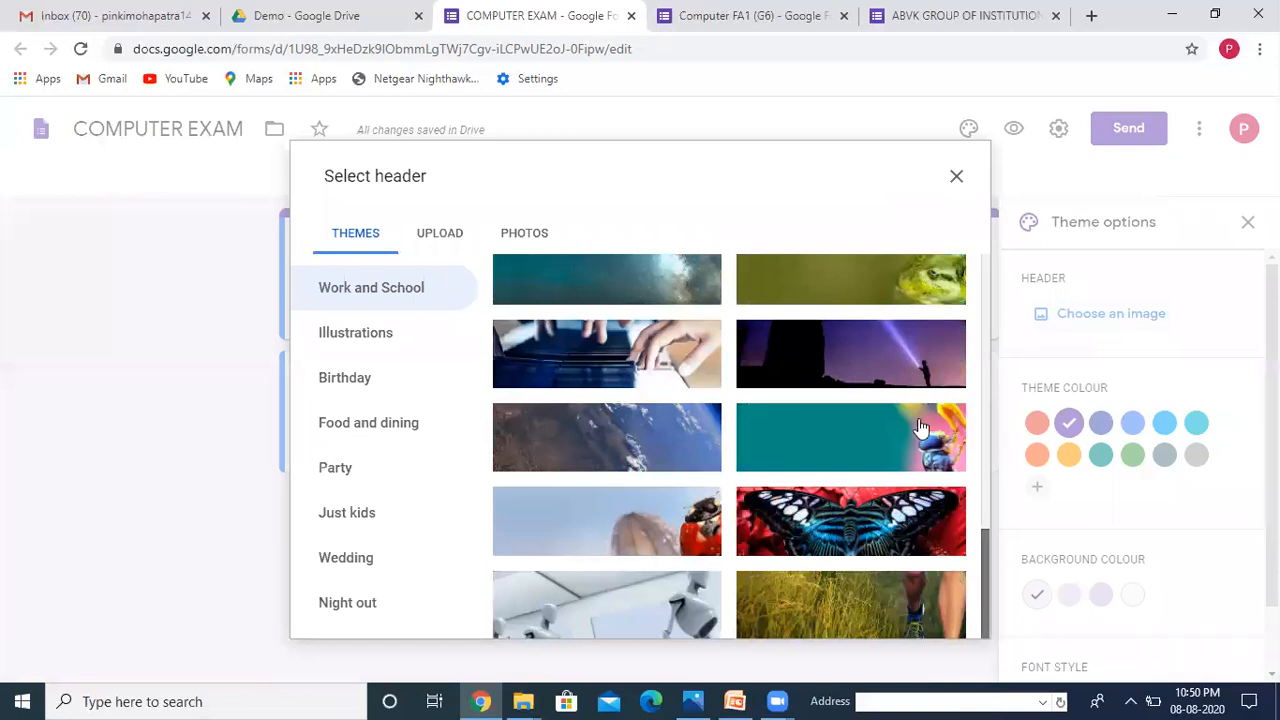
pyautogui.scroll(5, 920, 430)
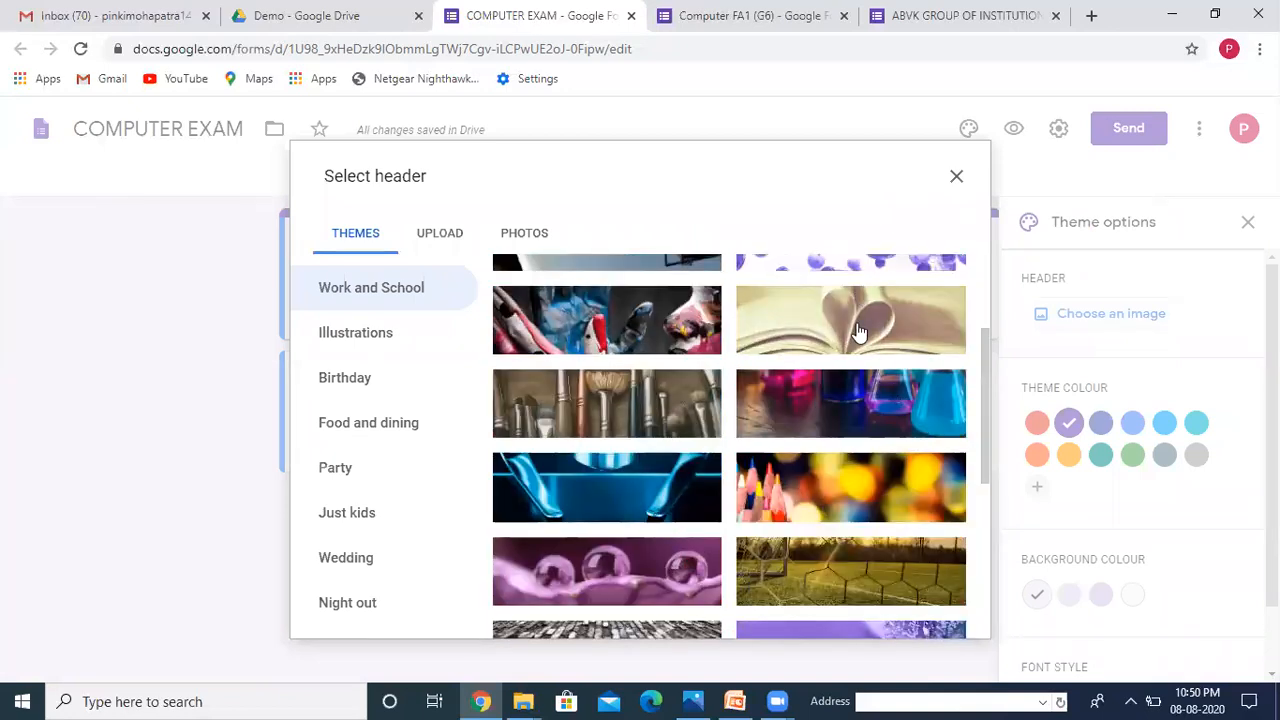
pyautogui.click(858, 331)
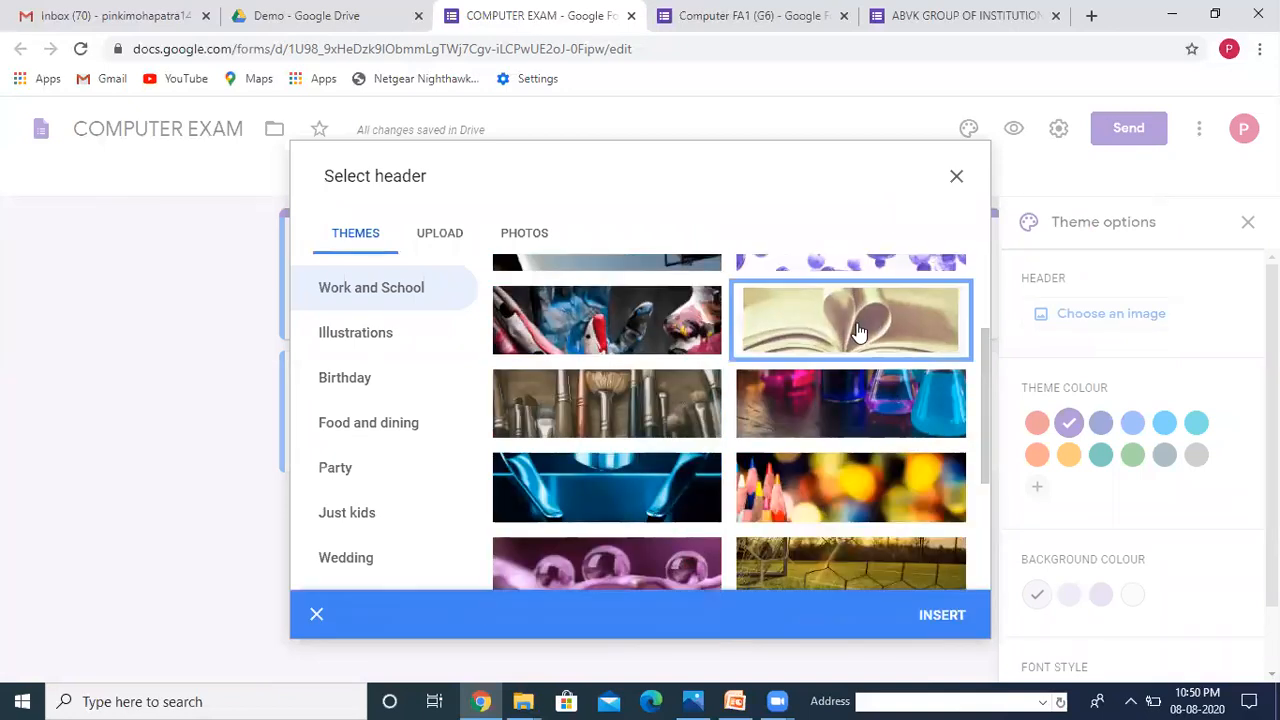
pyautogui.click(940, 617)
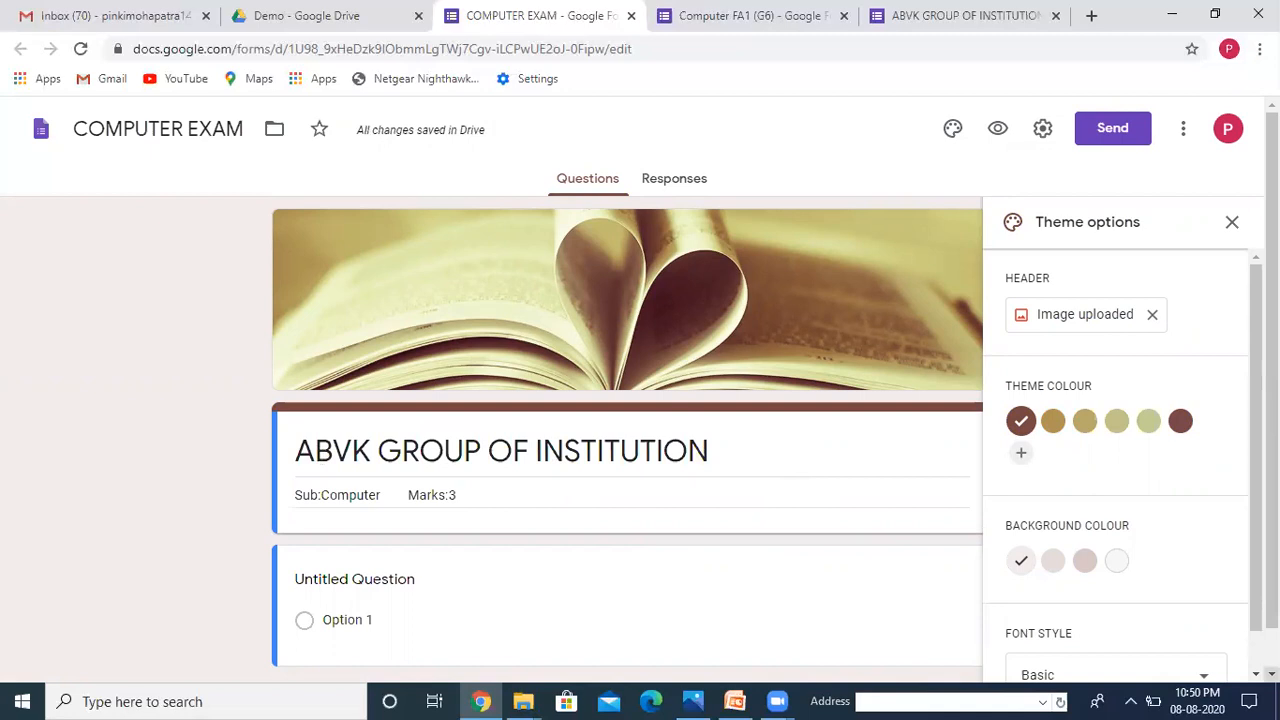
pyautogui.scroll(-1, 627, 400)
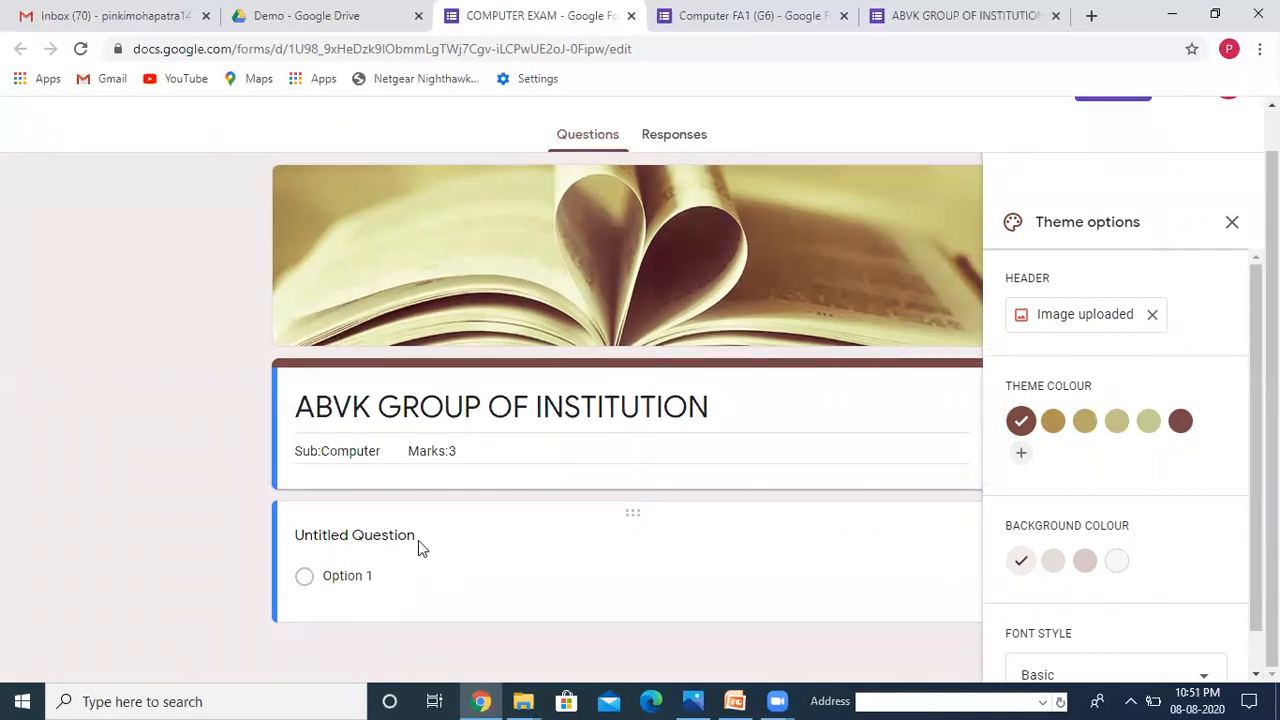
# Step: Retitle the first question 'Enter Your Name Here' as a required short answer
pyautogui.click(418, 540)
pyautogui.write('E')
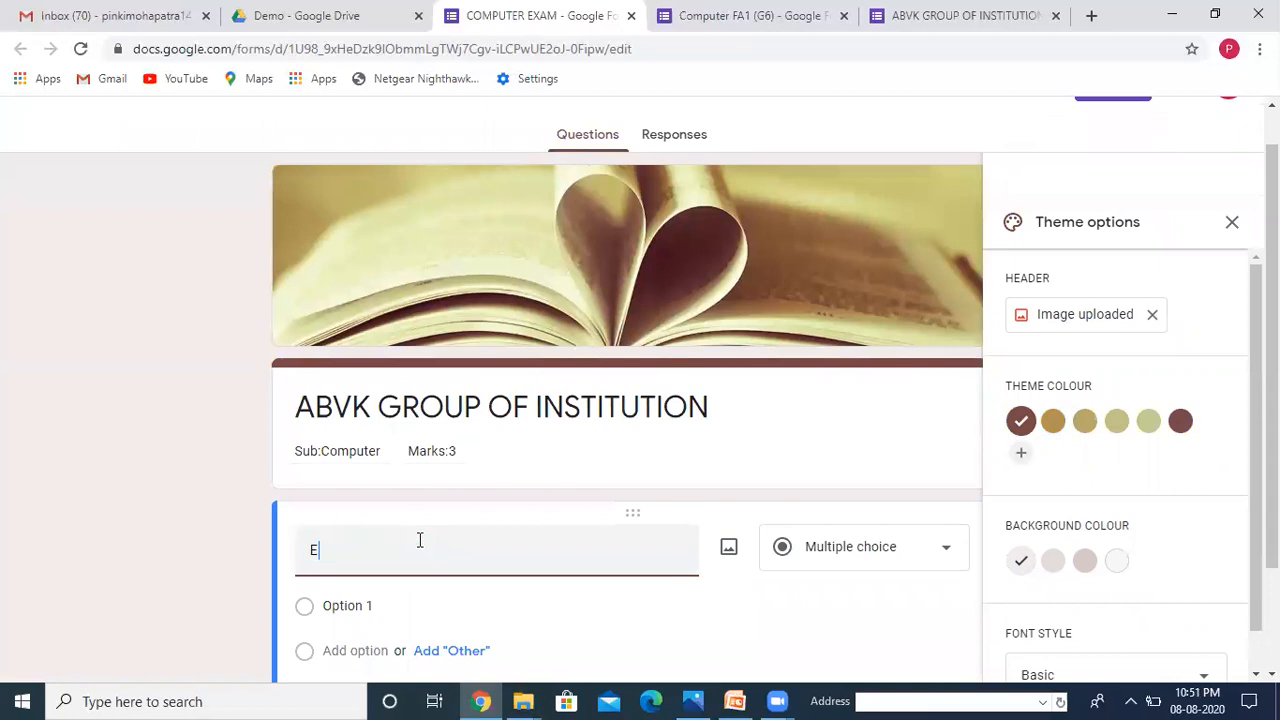
pyautogui.write('nter Y')
pyautogui.write('ou')
pyautogui.write('r Nam')
pyautogui.write('Hete')
pyautogui.write('re')
pyautogui.click(946, 556)
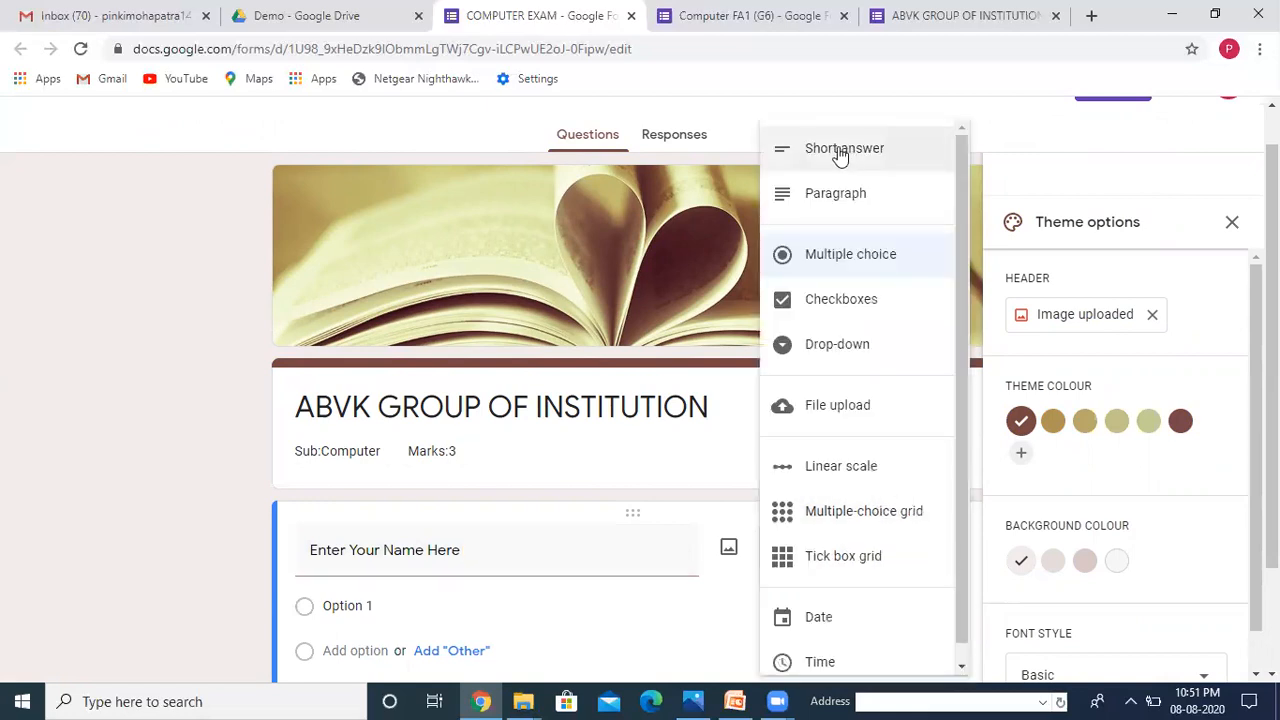
pyautogui.click(834, 157)
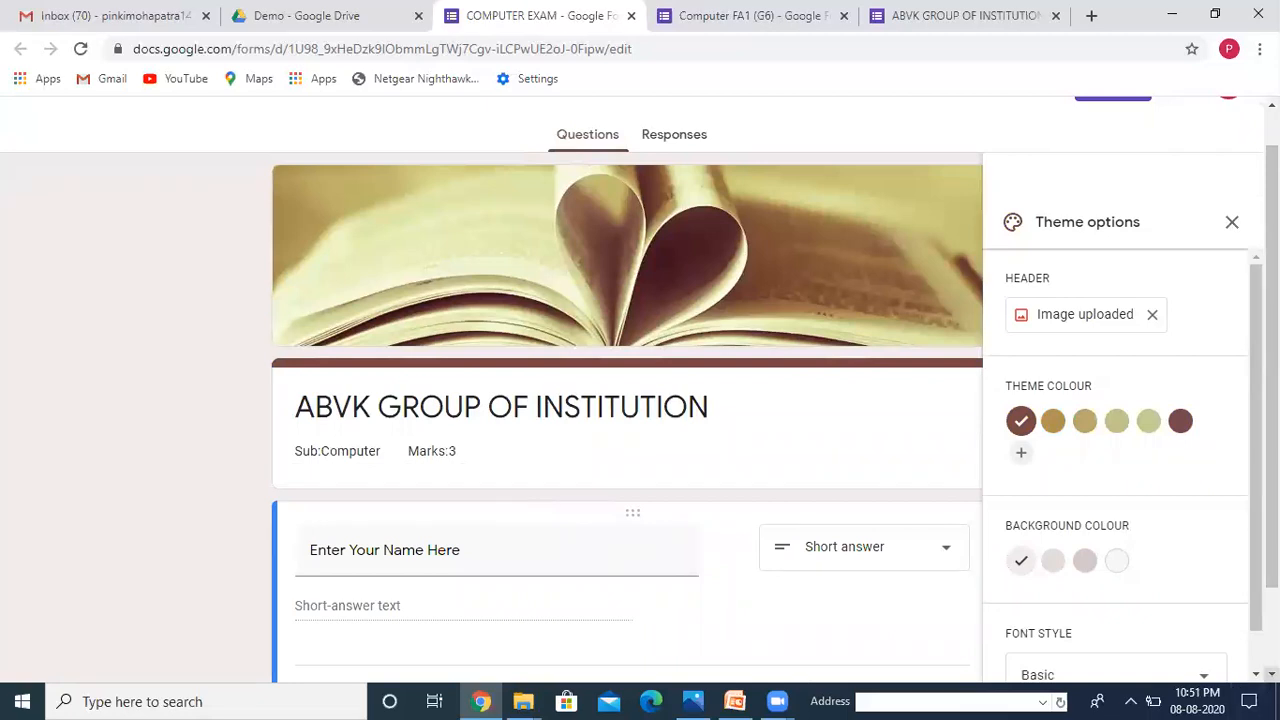
pyautogui.scroll(-1, 627, 400)
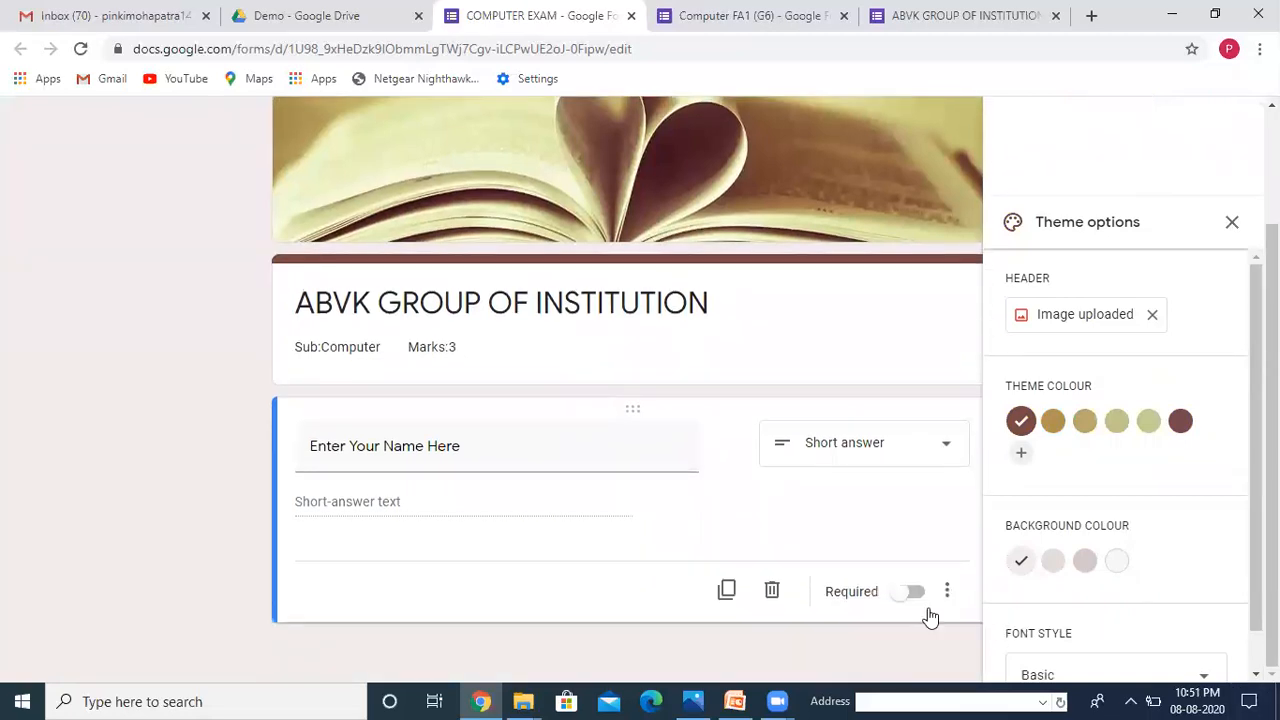
pyautogui.click(903, 593)
# Step: Add a second question titled 'Enter Your School Name'
pyautogui.click(1231, 222)
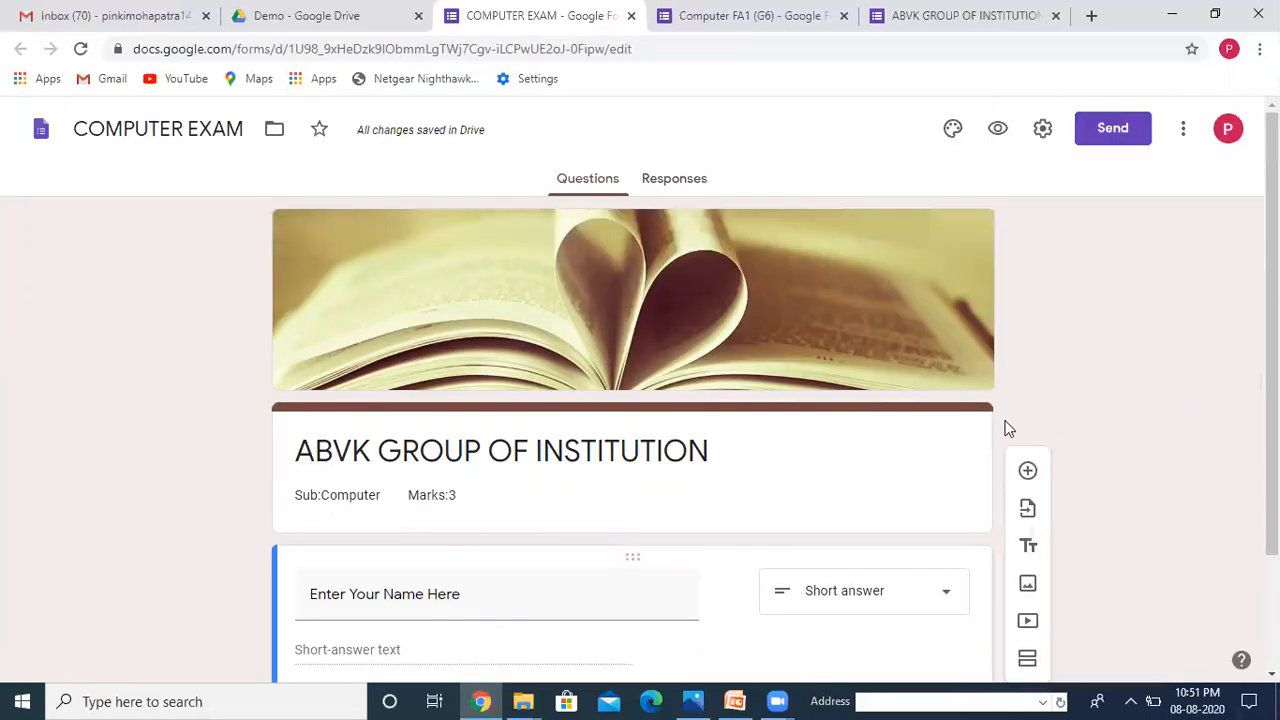
pyautogui.click(1027, 472)
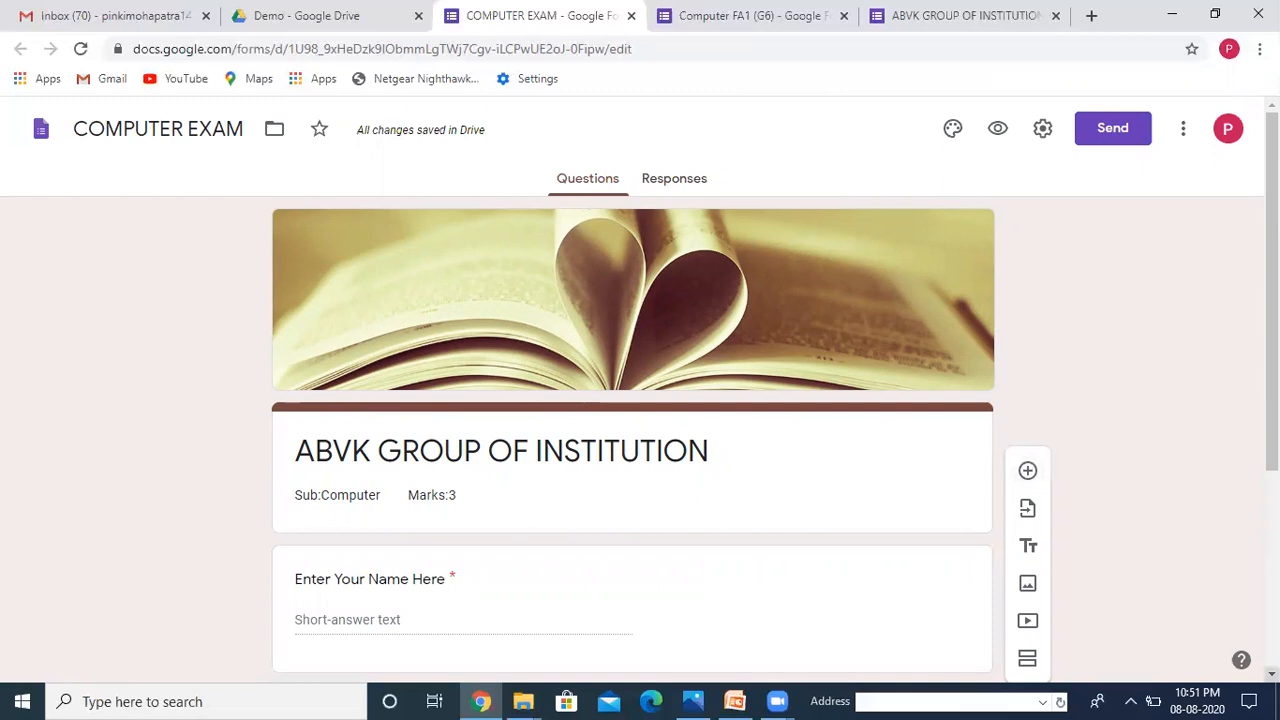
pyautogui.write('Enter Your School Name')
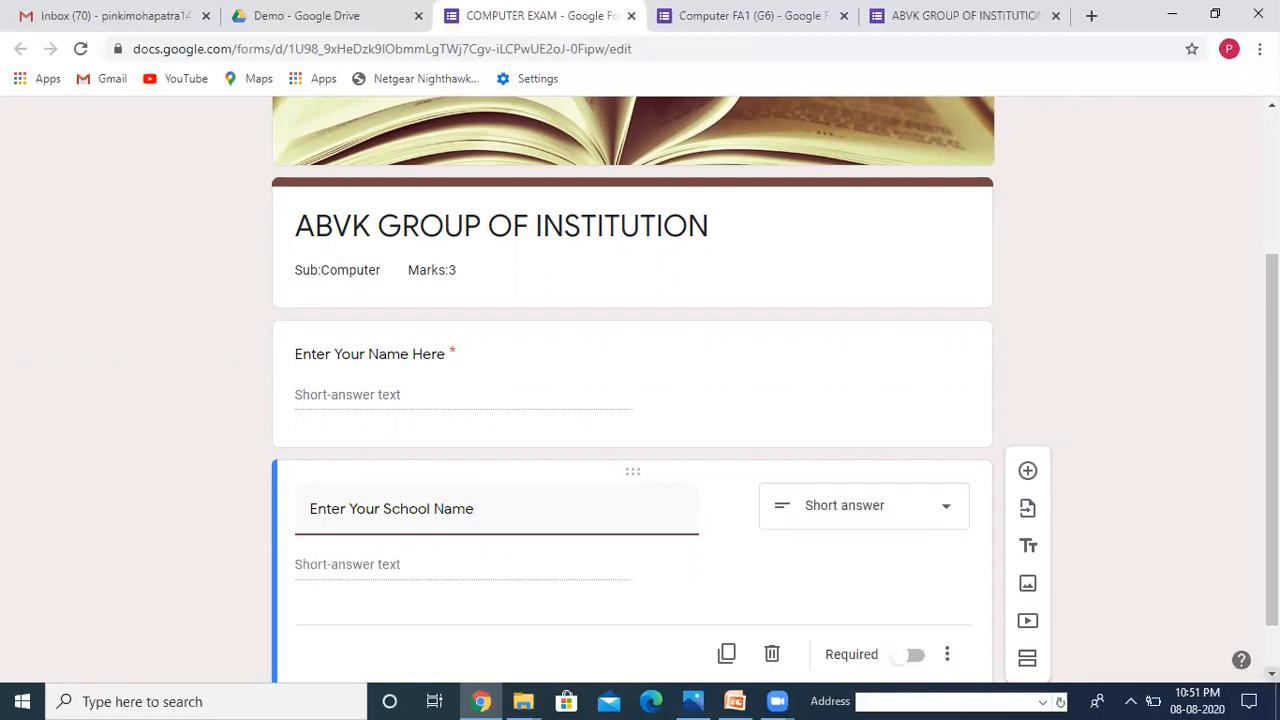
# Step: Make the school name question required and add a question titled 'Select Your Class' below it
pyautogui.click(899, 595)
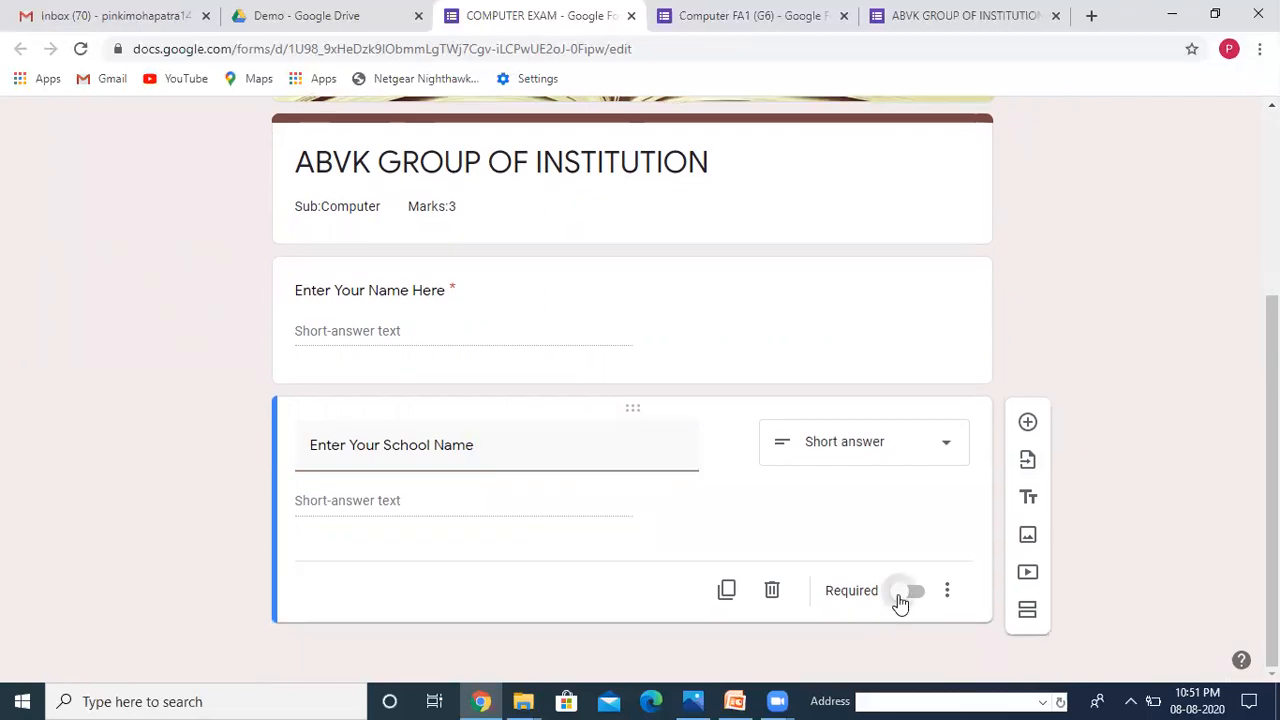
pyautogui.click(1028, 421)
pyautogui.write('Select Y')
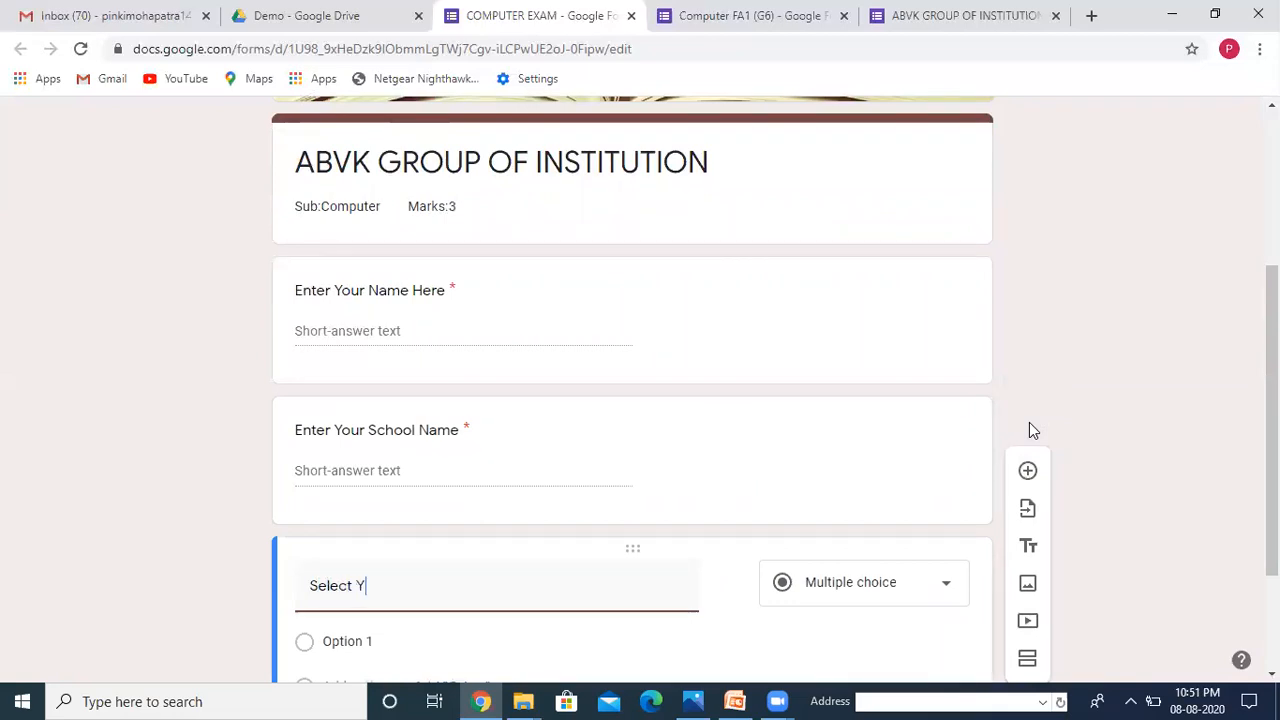
pyautogui.write('our Class')
# Step: Turn Select Your Class into a drop-down with STD-1 as the first option
pyautogui.click(946, 590)
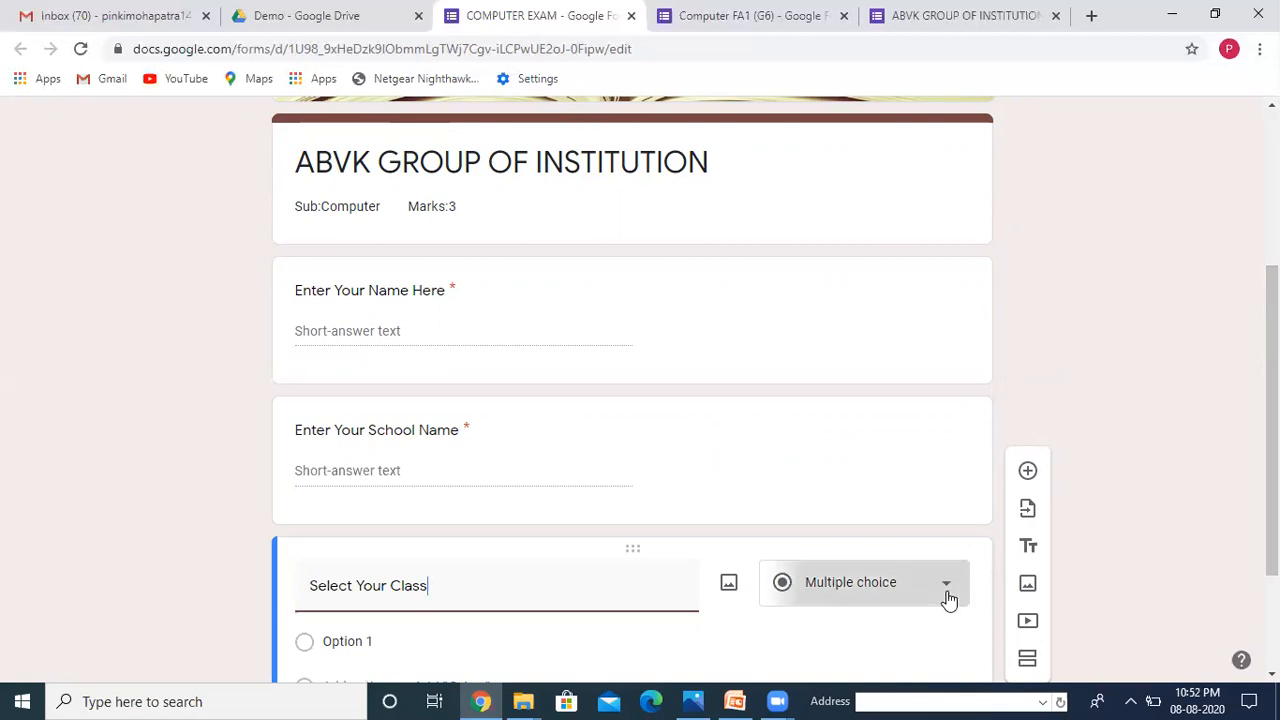
pyautogui.click(840, 350)
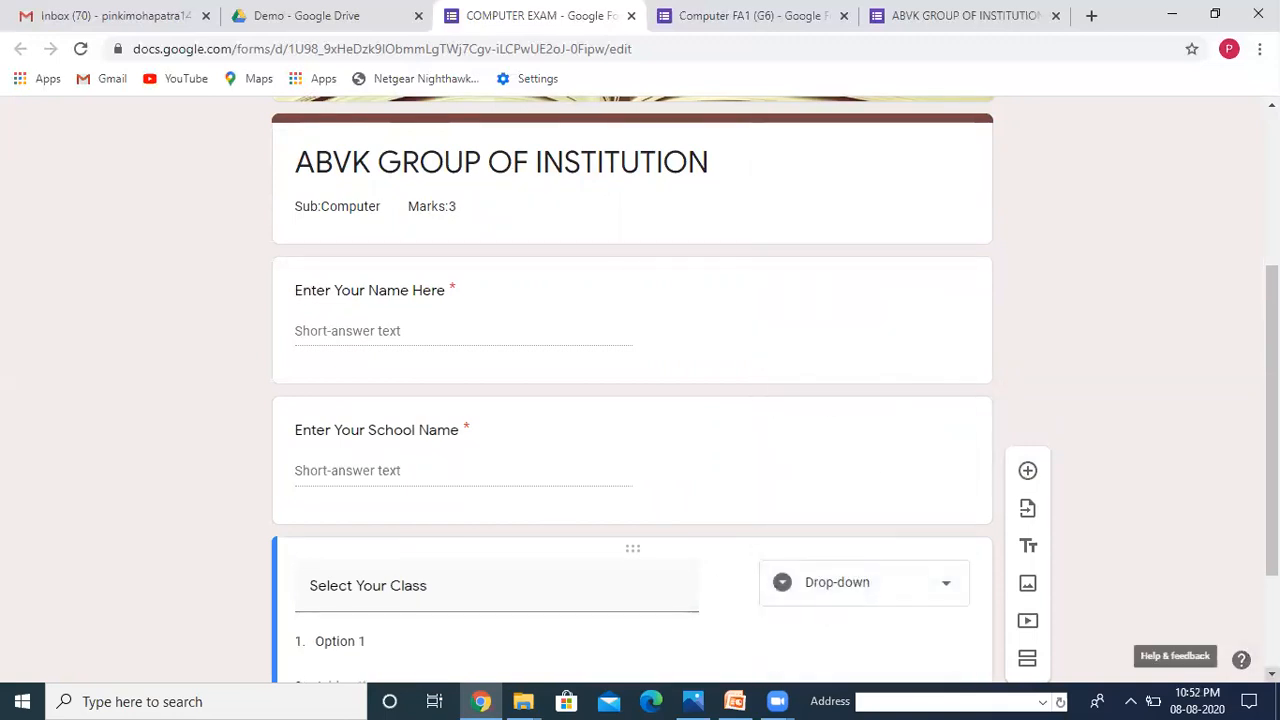
pyautogui.scroll(-3, 1088, 588)
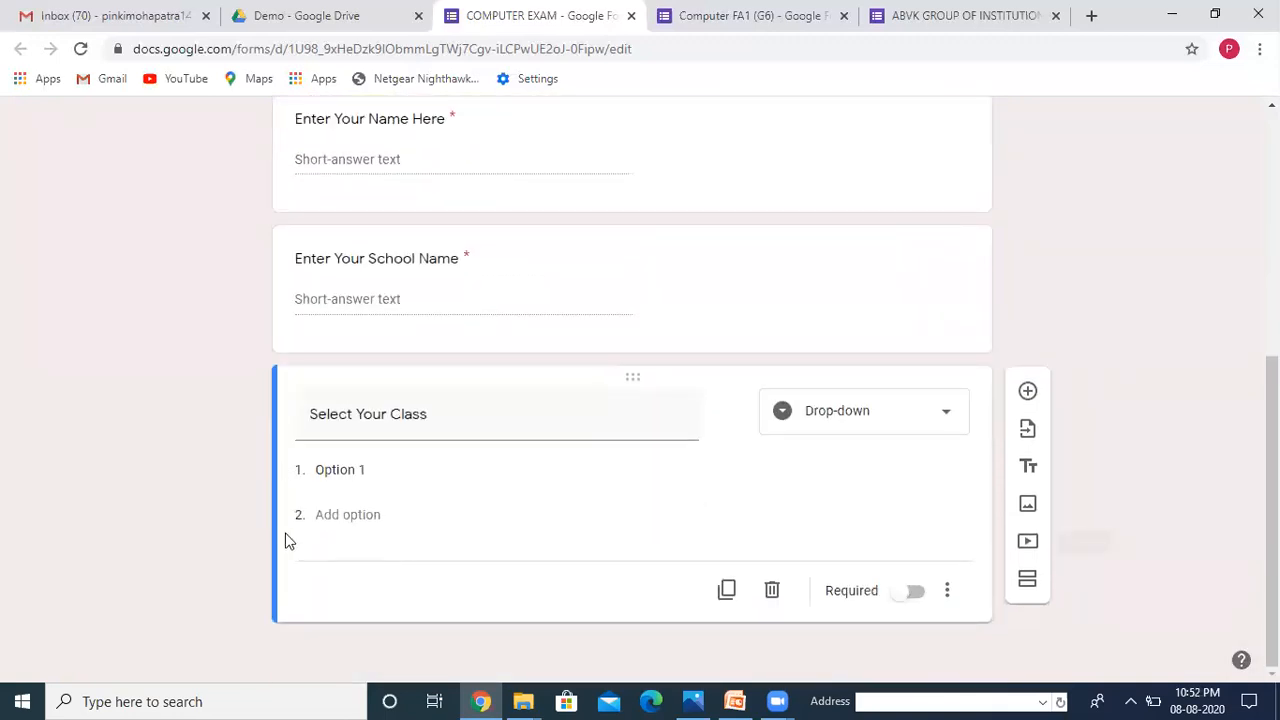
pyautogui.click(391, 463)
pyautogui.write('STD')
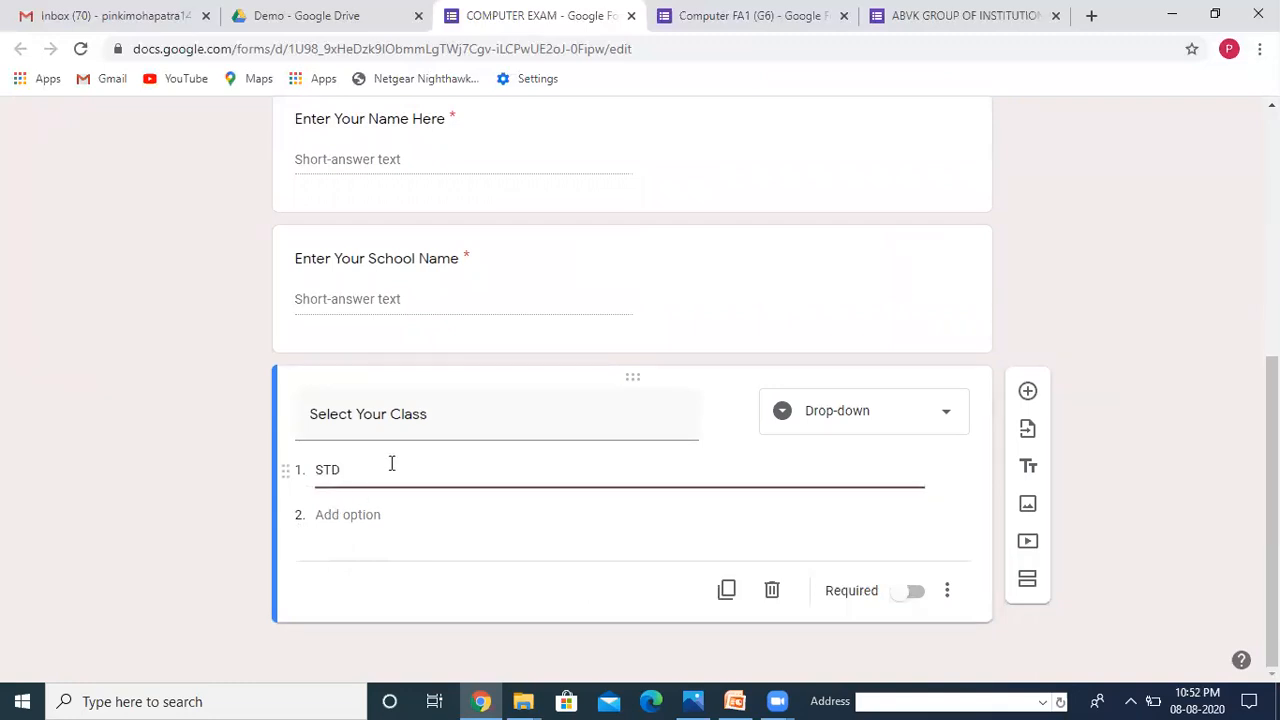
pyautogui.write('-1')
# Step: Add drop-down options STD-2 and STD-3
pyautogui.moveTo(316, 469); pyautogui.dragTo(362, 469)
pyautogui.hotkey('ctrl', 'c')
pyautogui.click(339, 517)
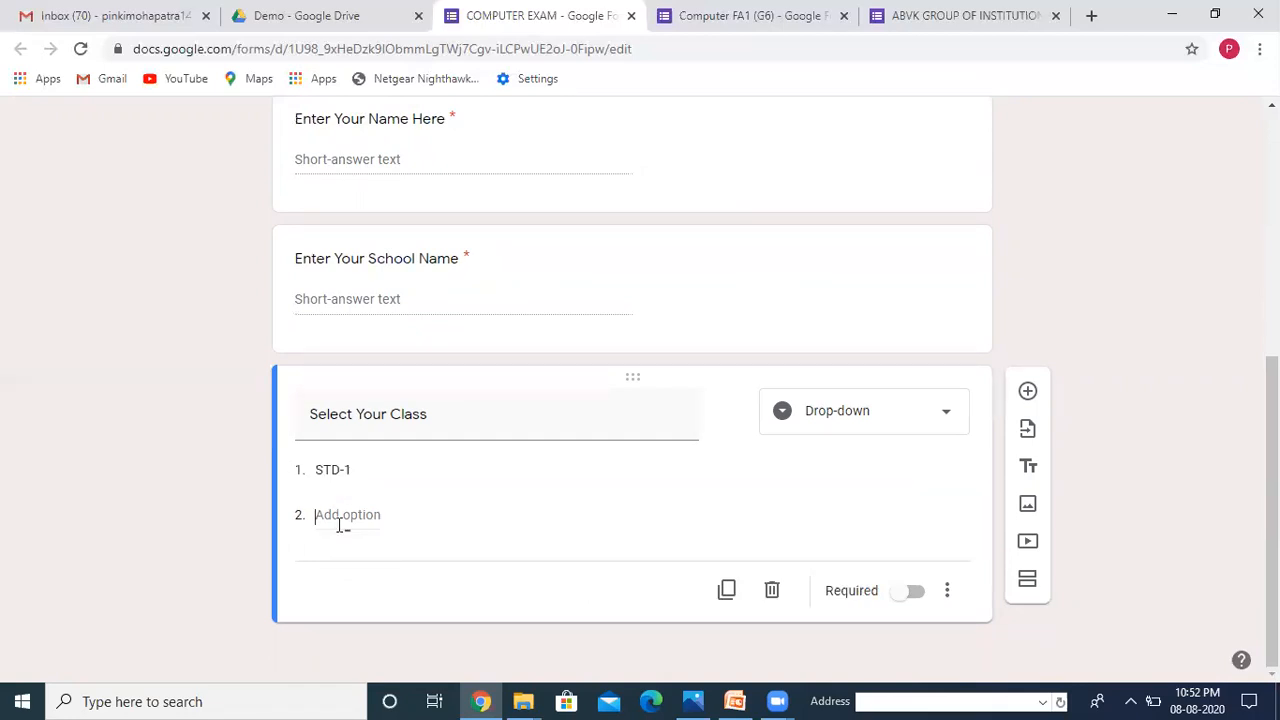
pyautogui.hotkey('ctrl', 'v')
pyautogui.press('BackSpace')
pyautogui.write('2')
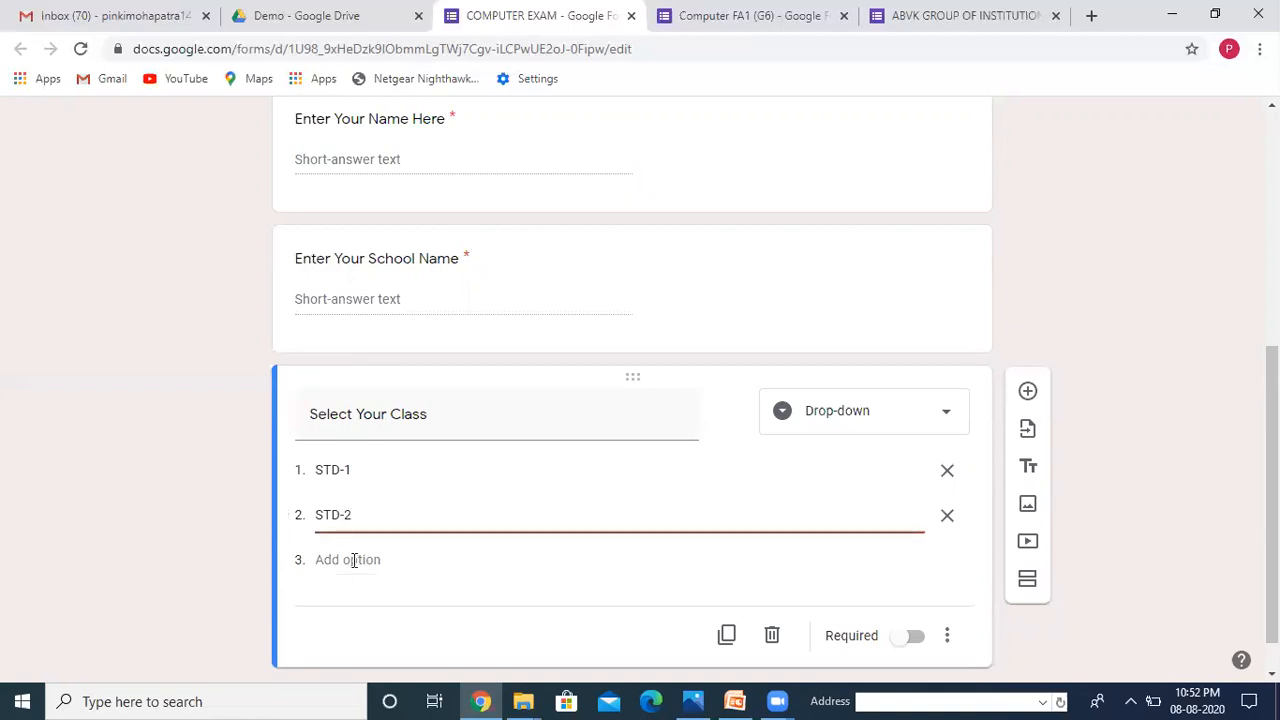
pyautogui.click(353, 560)
pyautogui.hotkey('ctrl', 'v')
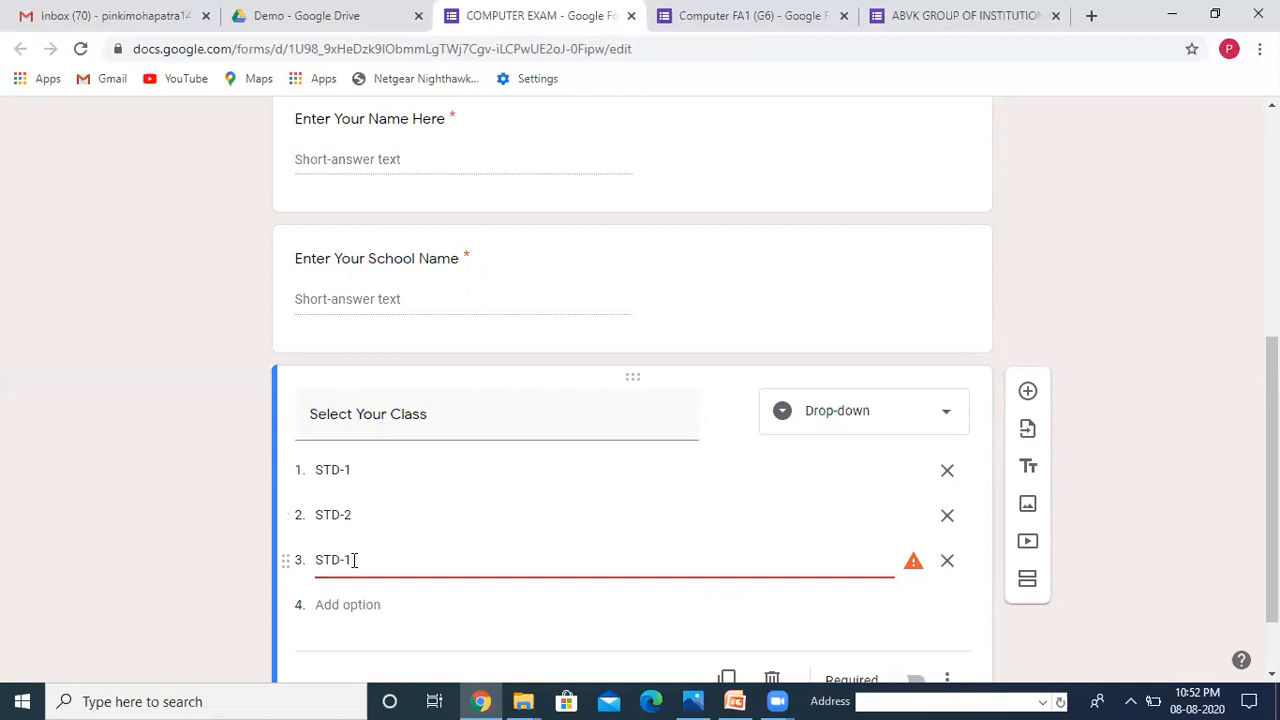
pyautogui.press('BackSpace')
pyautogui.write('3')
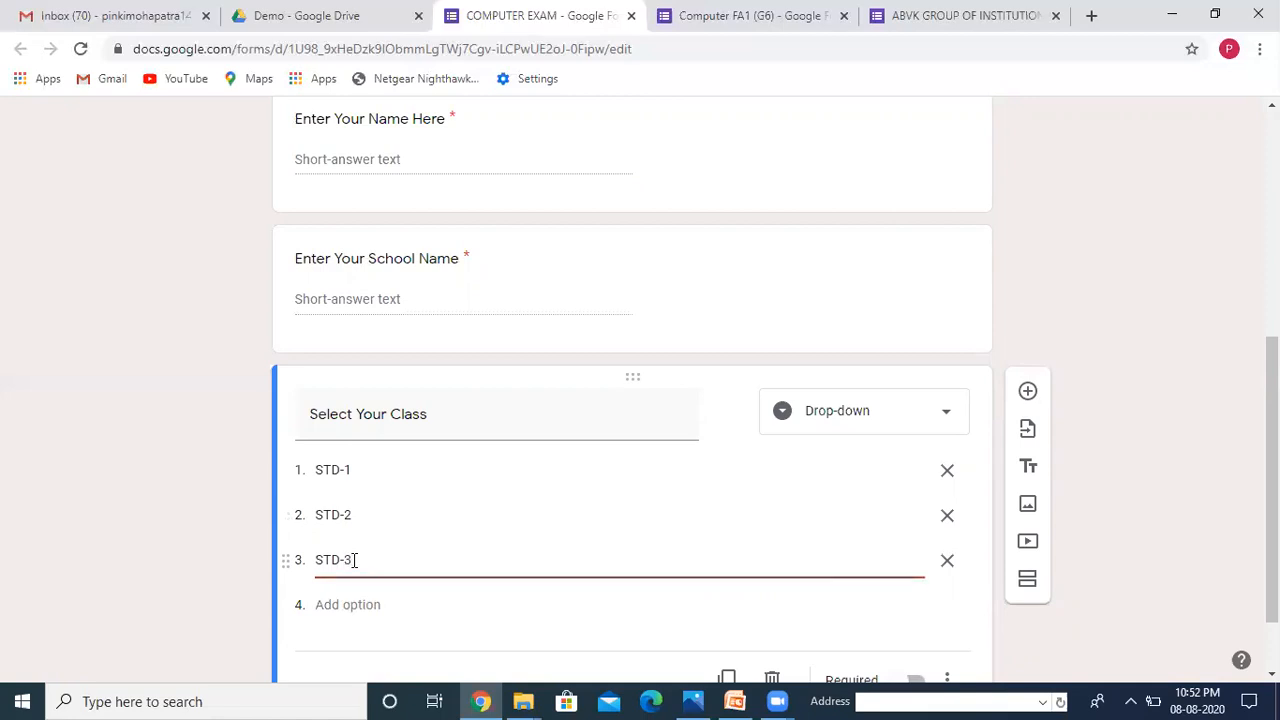
# Step: Add options STD-4 and STD-5, correcting their mistyped numbers
pyautogui.click(345, 604)
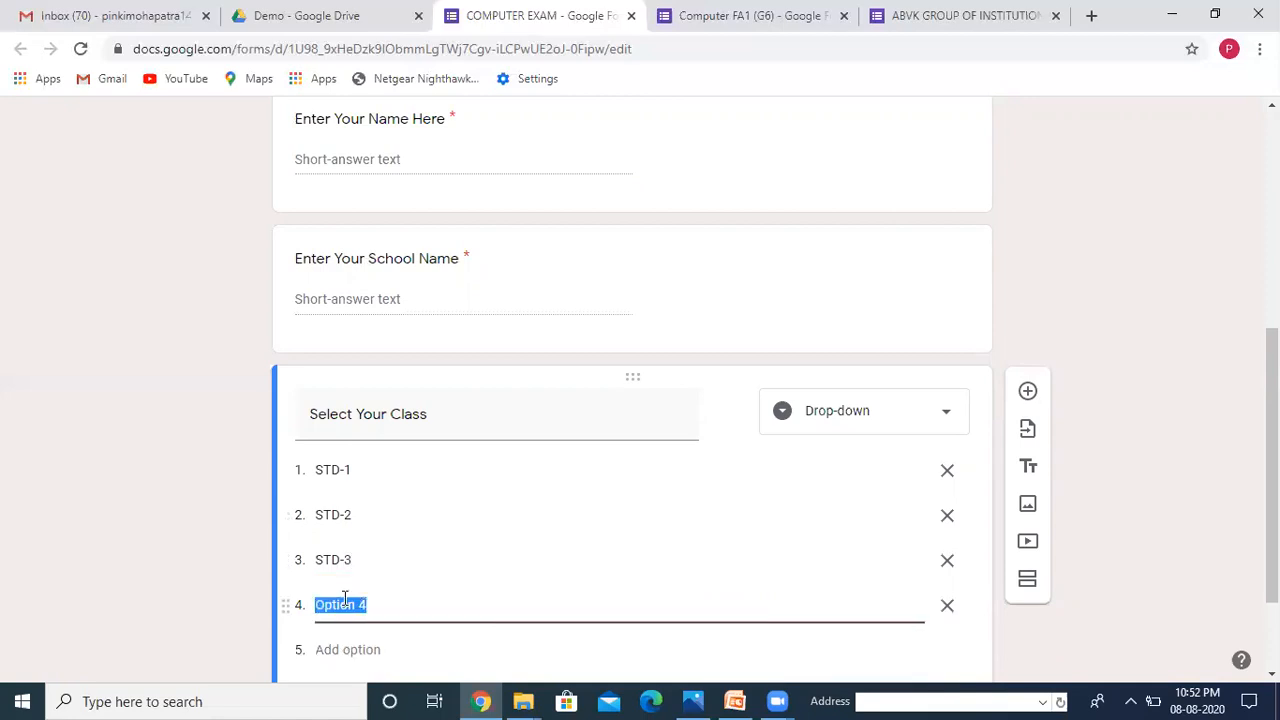
pyautogui.write('S')
pyautogui.write('TD')
pyautogui.write('-4')
pyautogui.write('5')
pyautogui.click(346, 650)
pyautogui.write('ST')
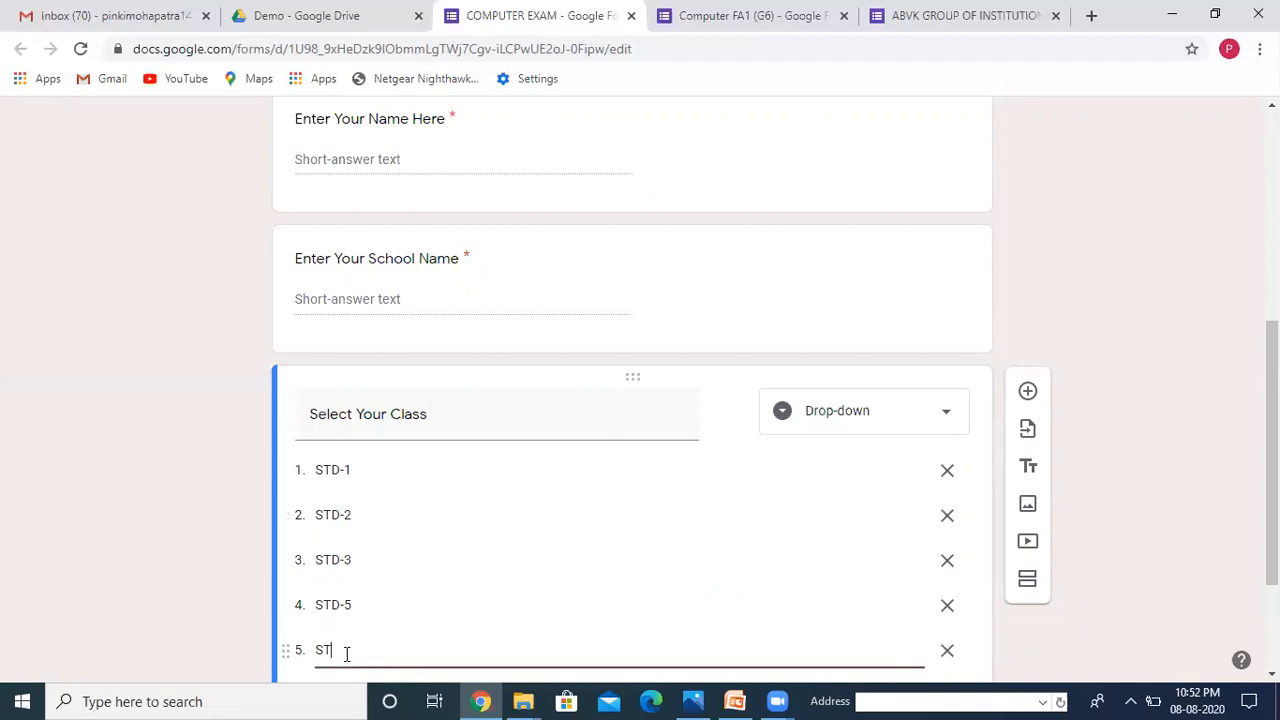
pyautogui.write('D-6')
pyautogui.click(354, 606)
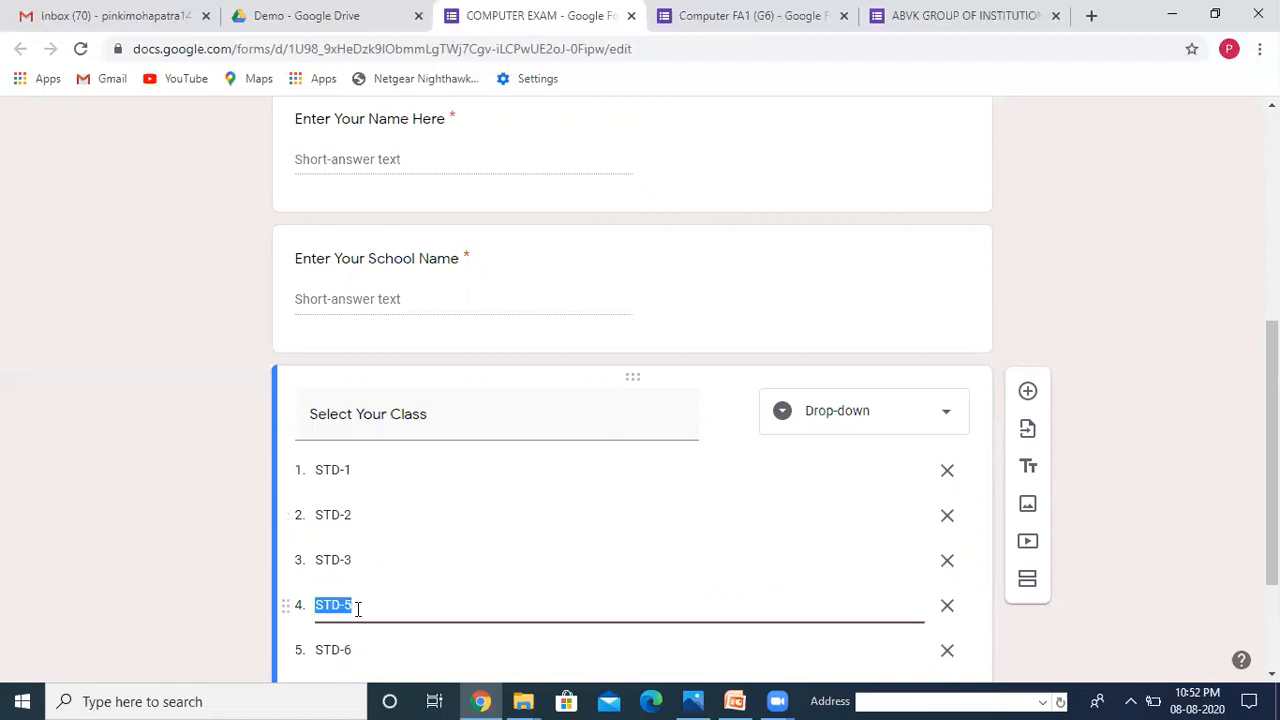
pyautogui.click(378, 608)
pyautogui.write('4')
pyautogui.click(358, 652)
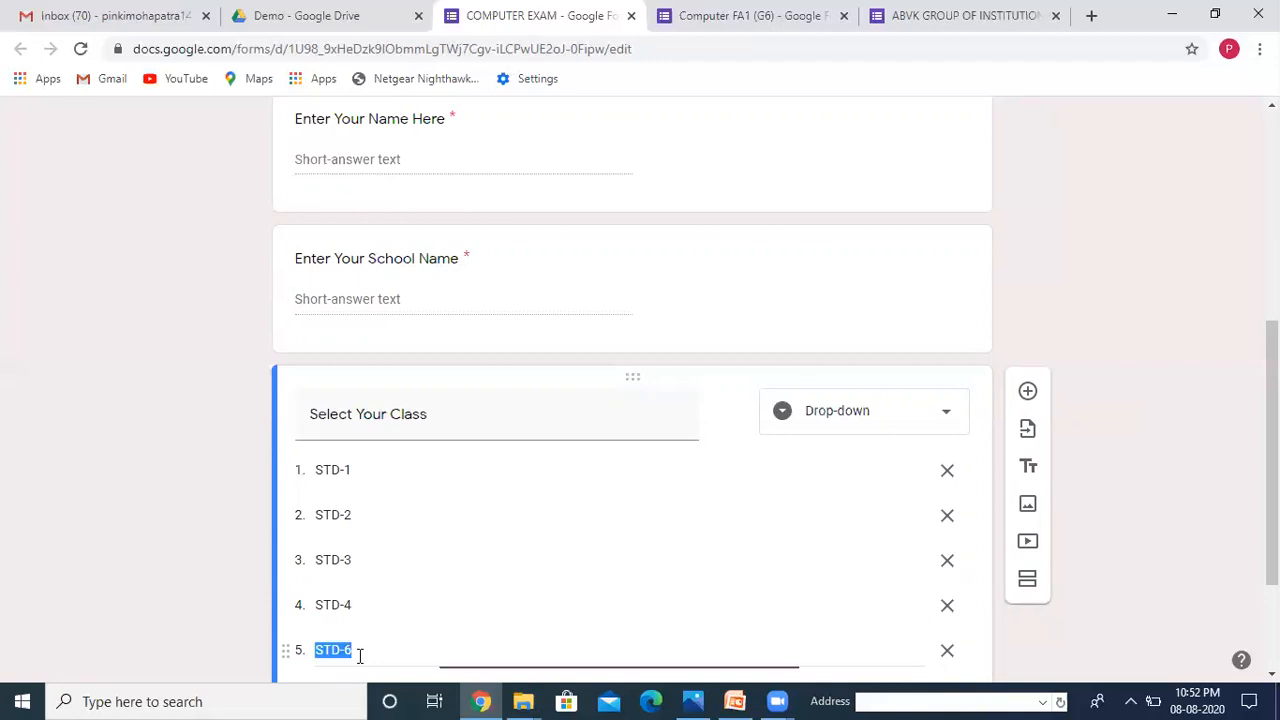
pyautogui.click(374, 655)
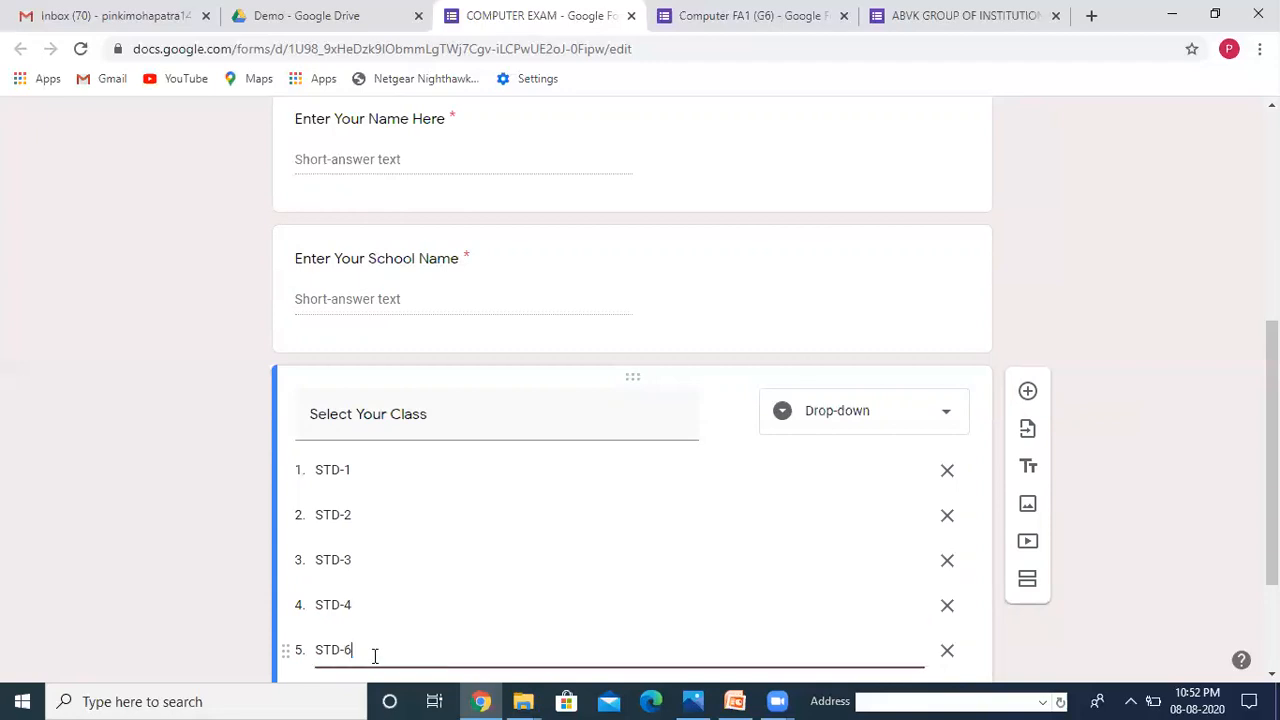
pyautogui.write('5')
# Step: Make the class question required and add a blank question below it
pyautogui.scroll(-2, 1252, 683)
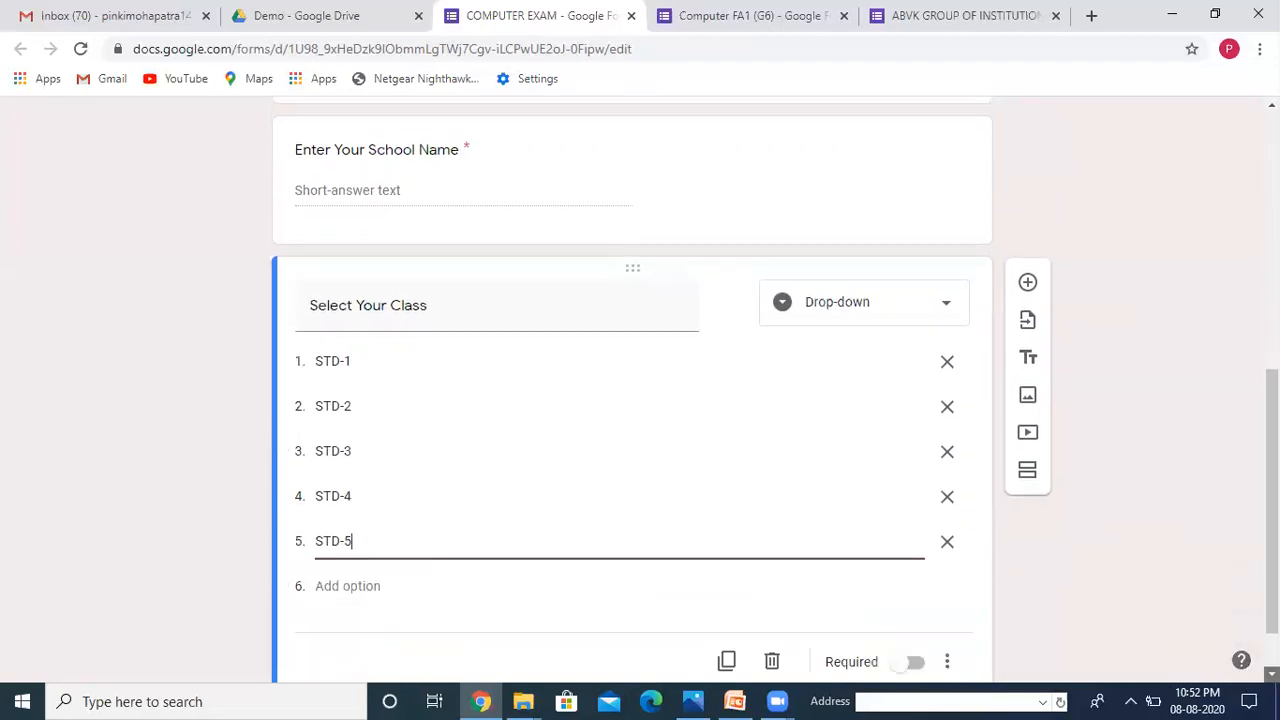
pyautogui.click(901, 597)
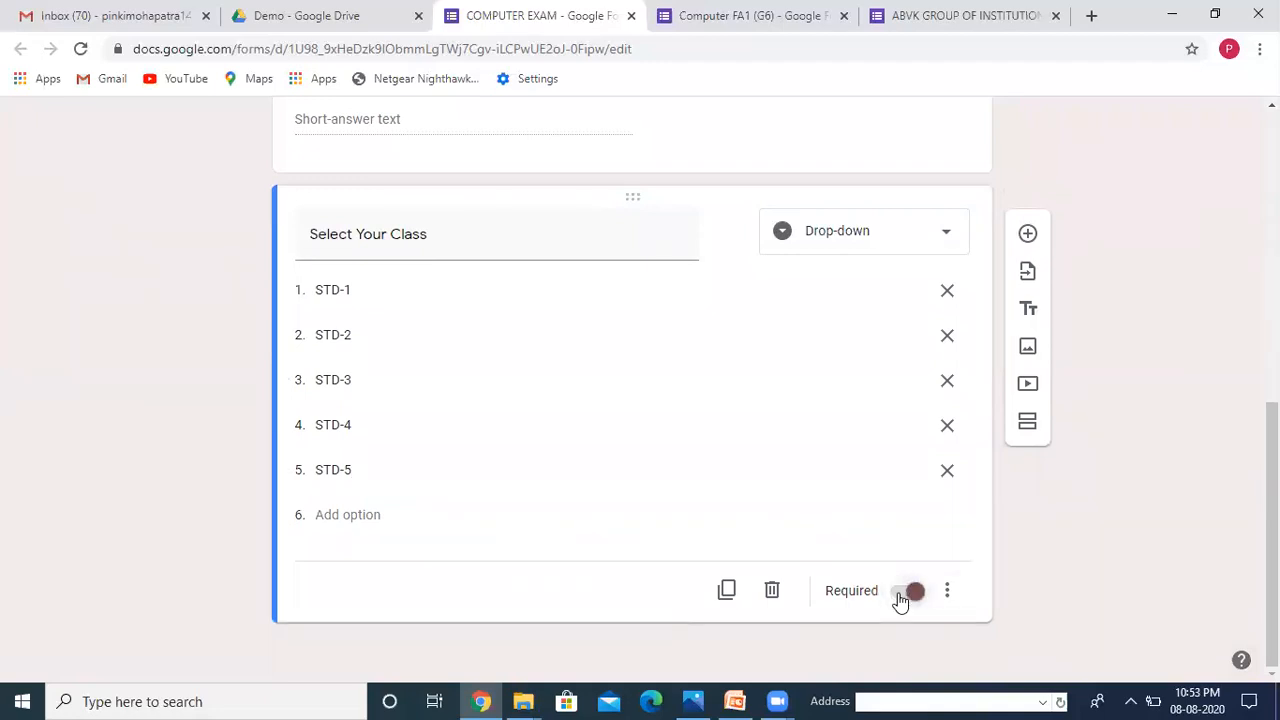
pyautogui.click(1027, 236)
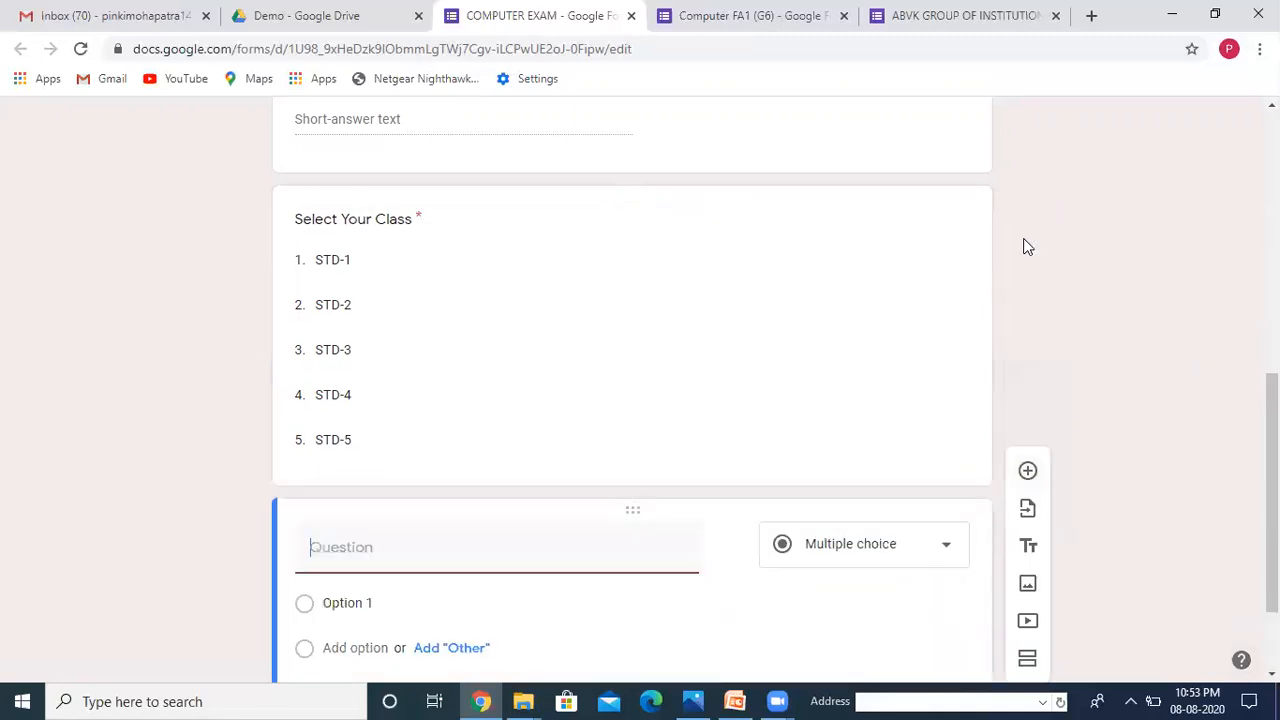
# Step: Title the new question 'Enter Your Password', make it required and enable response validation
pyautogui.write('Enter ')
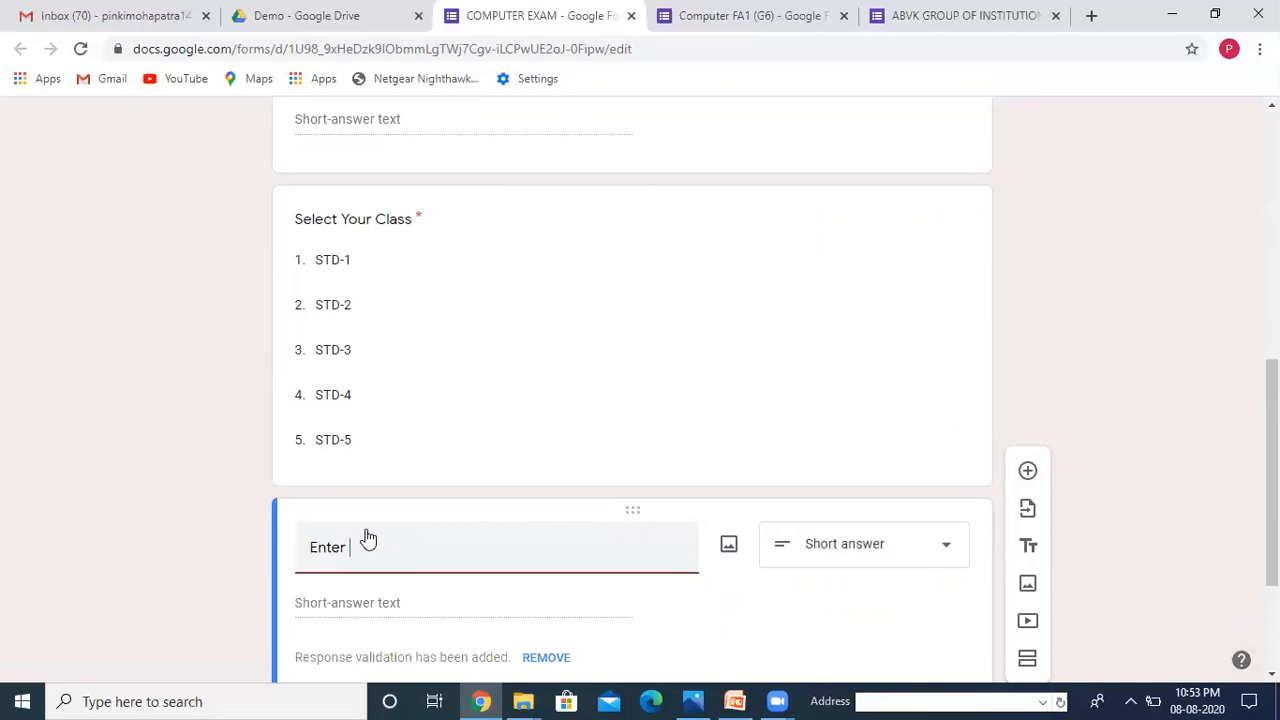
pyautogui.write('Your Password')
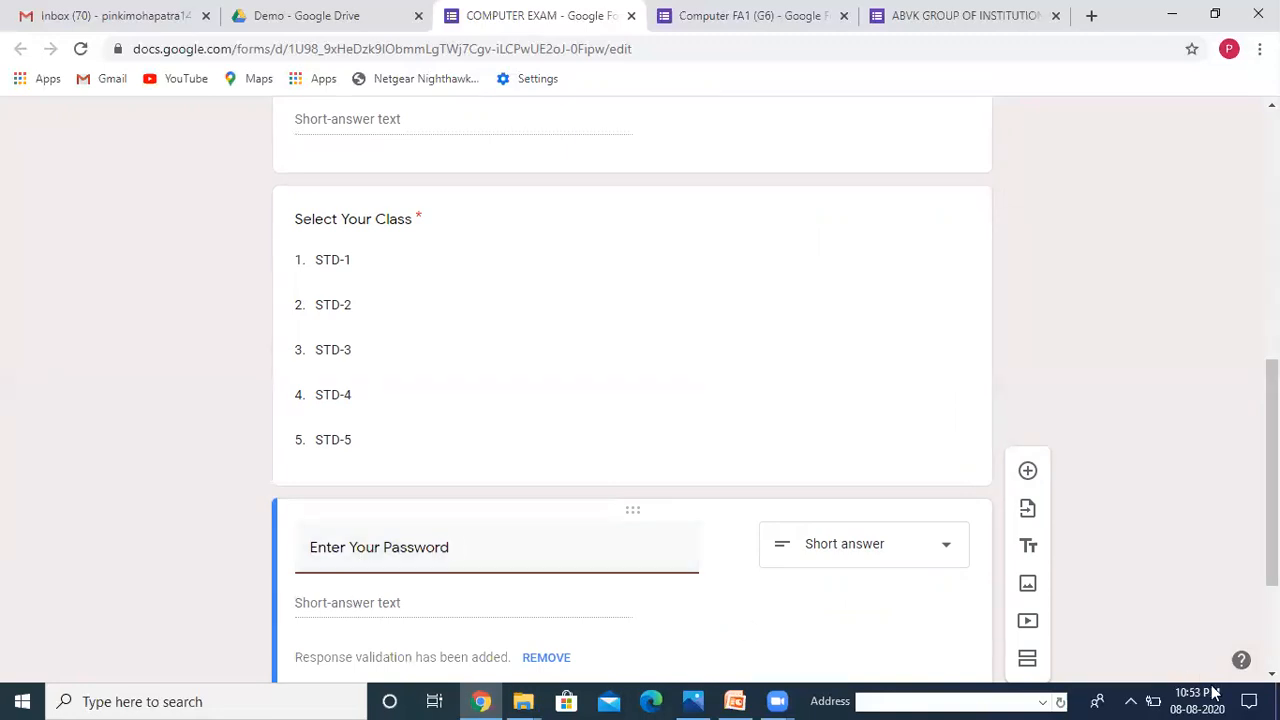
pyautogui.scroll(-3, 905, 625)
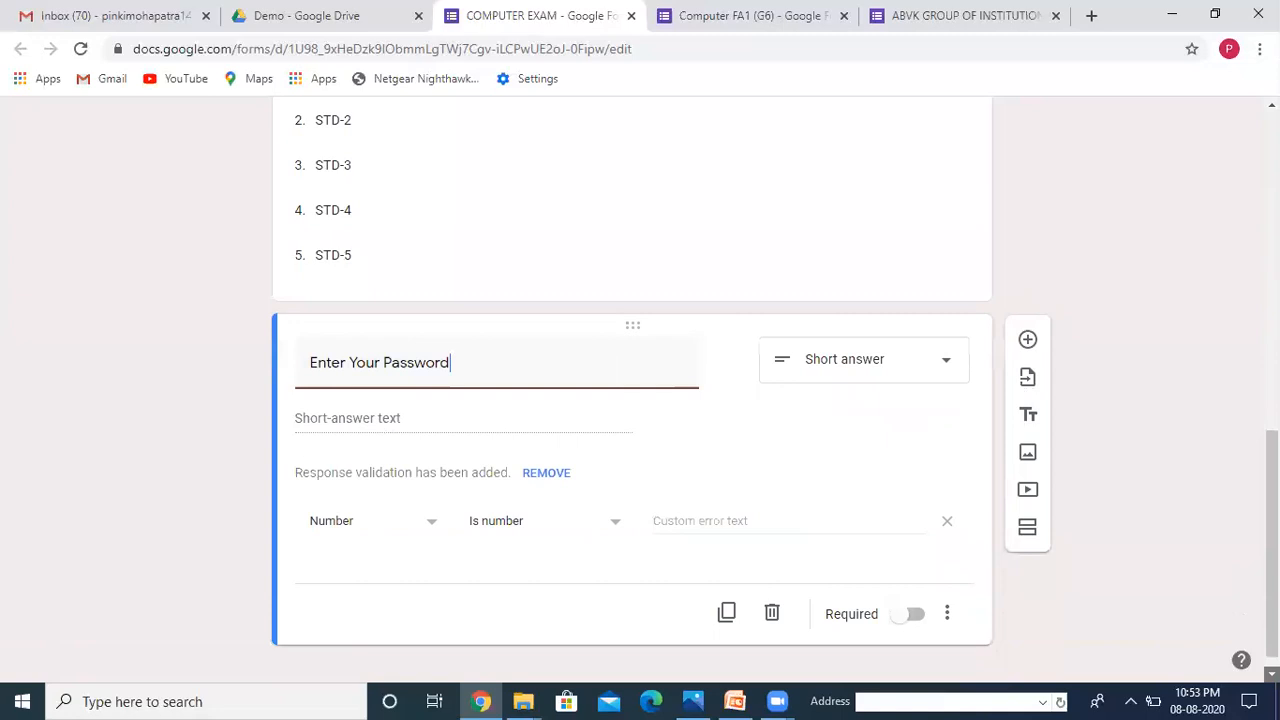
pyautogui.click(903, 594)
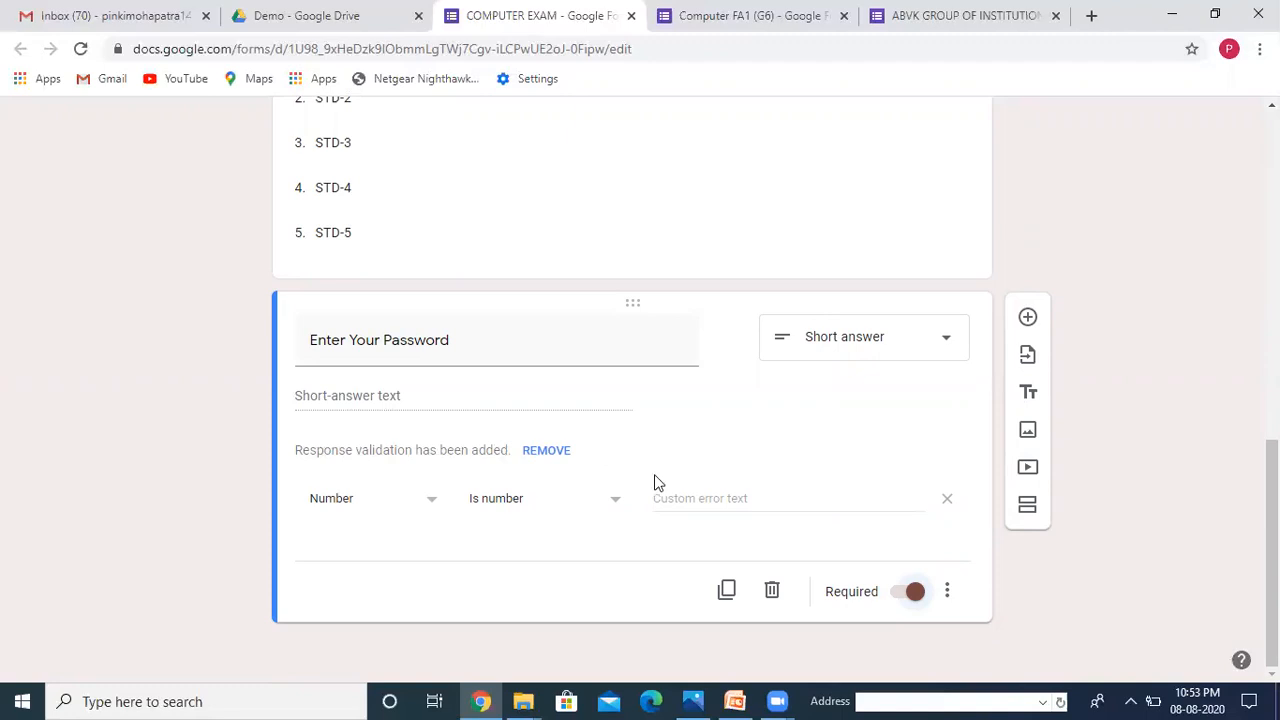
pyautogui.click(947, 591)
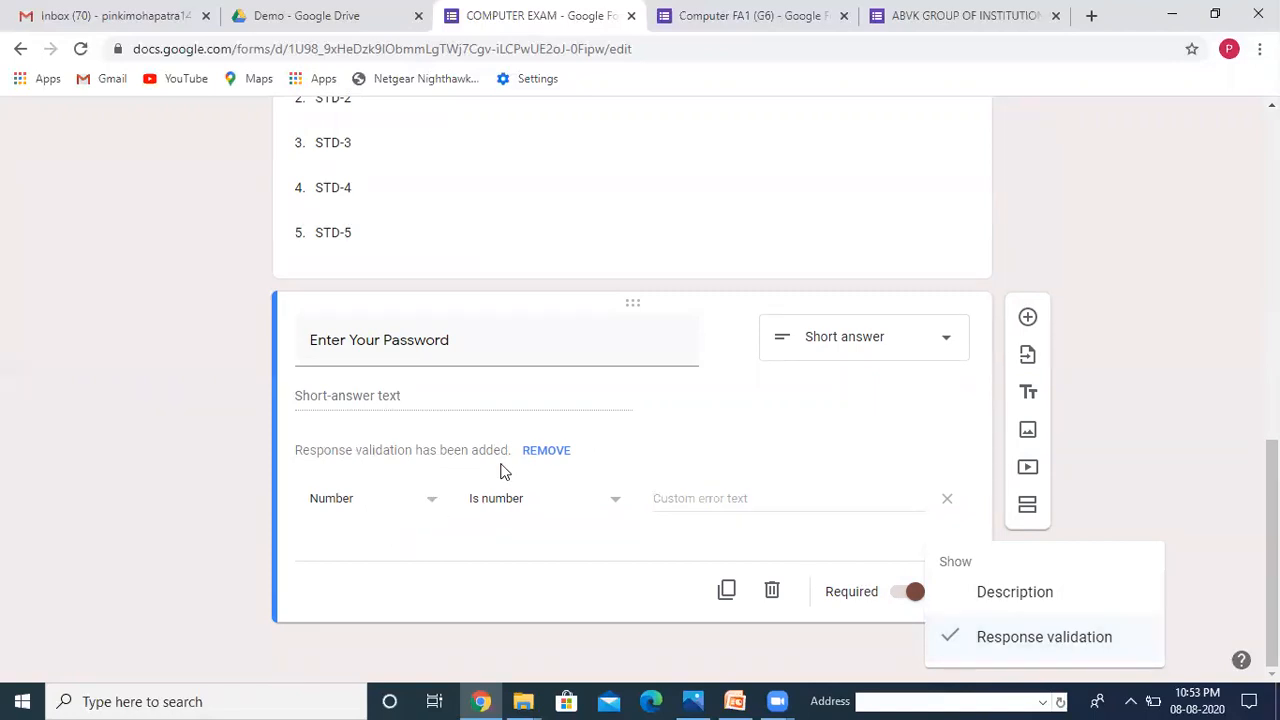
pyautogui.click(431, 510)
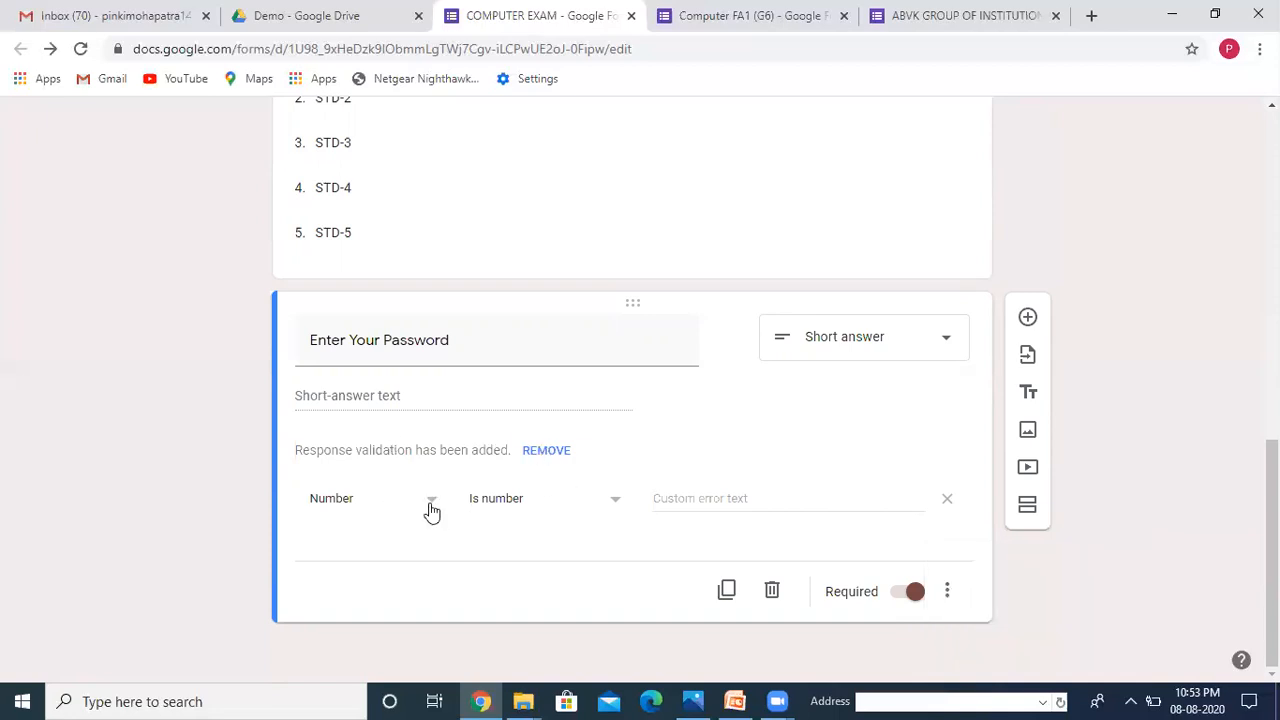
# Step: Set the password's validation to Regular expression, Matches the exam password
pyautogui.click(431, 510)
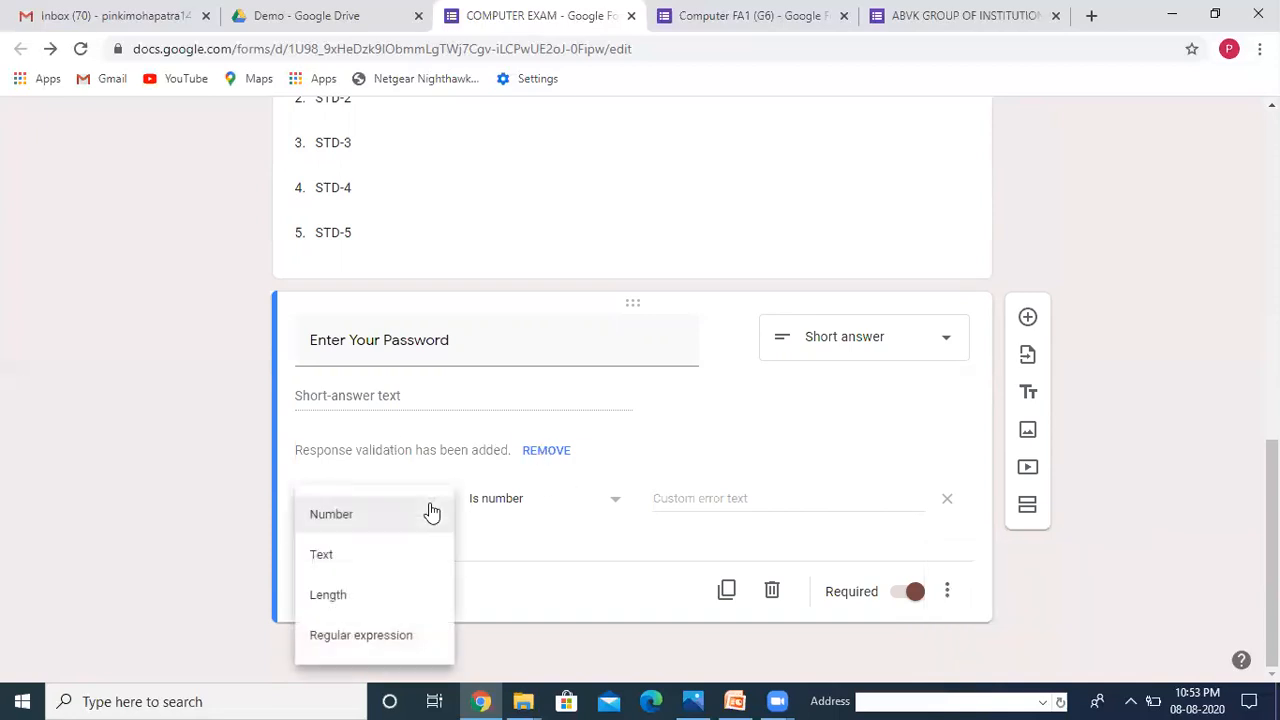
pyautogui.click(372, 640)
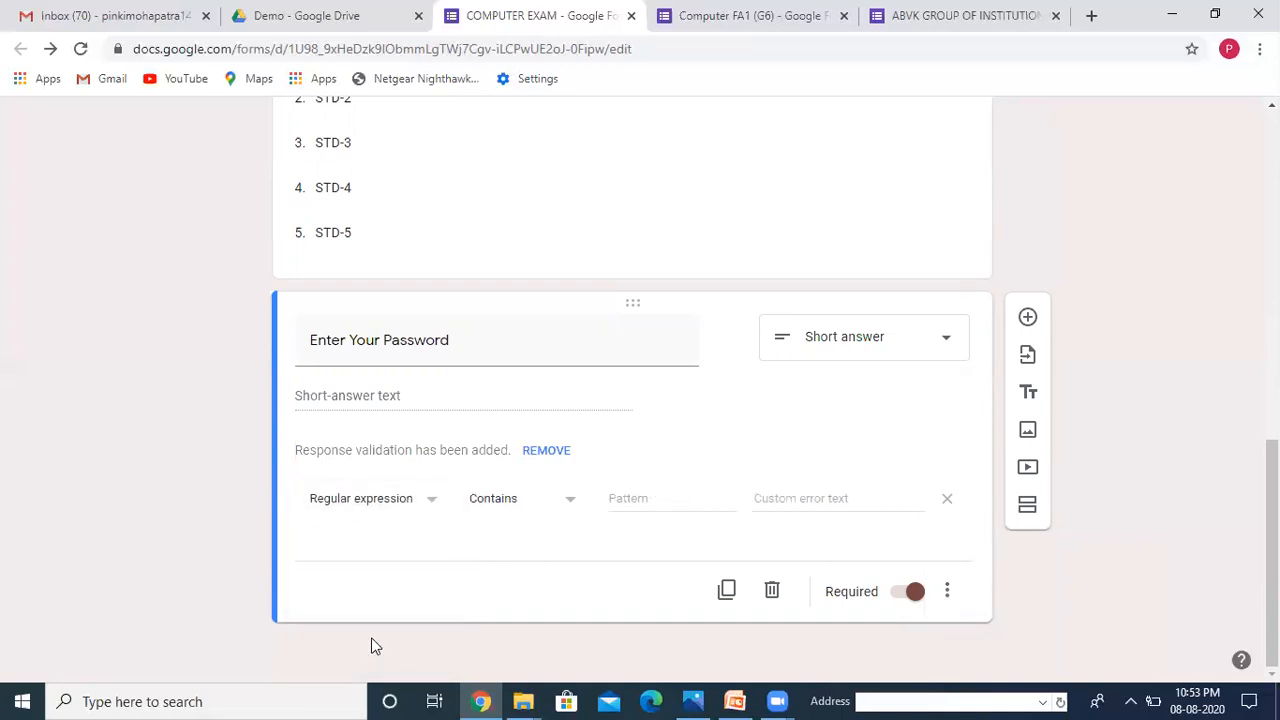
pyautogui.click(568, 505)
pyautogui.click(527, 611)
pyautogui.click(656, 497)
pyautogui.write('q')
pyautogui.write('om')
pyautogui.write('puter')
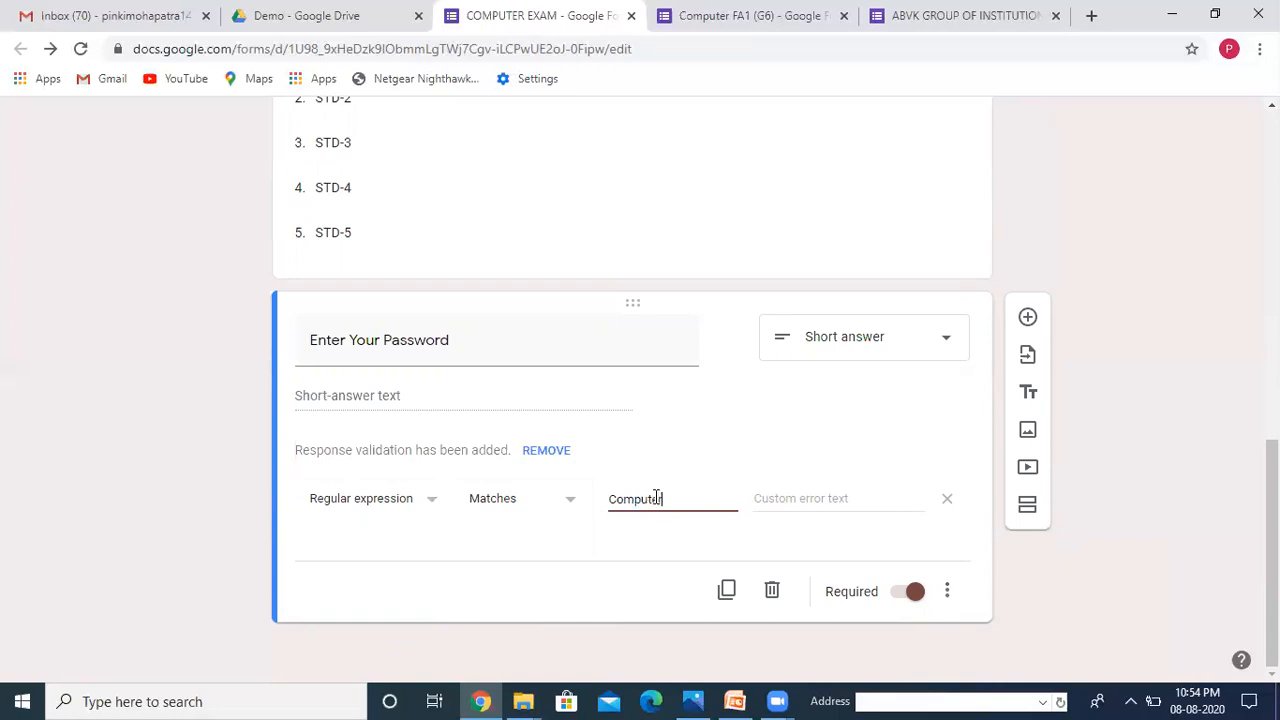
# Step: Set the validation error text to 'The password is Wrong.Enter correct Password'
pyautogui.click(787, 500)
pyautogui.write('T')
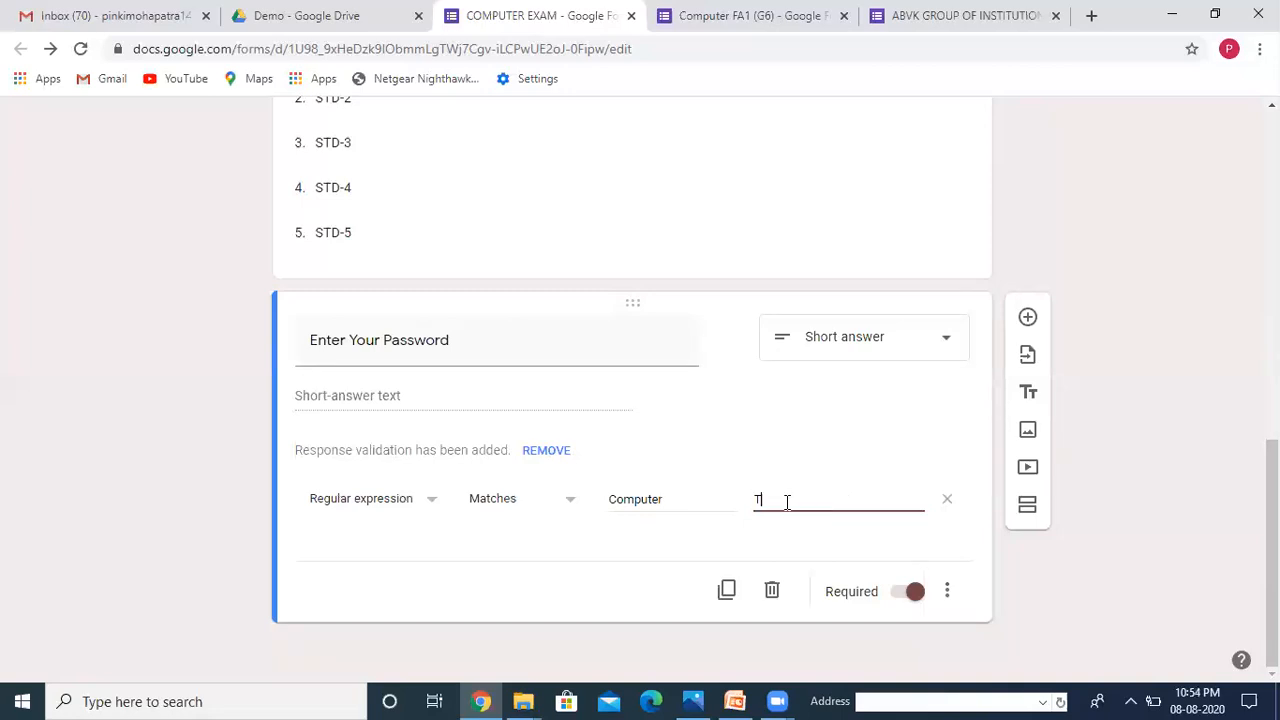
pyautogui.write('he password is Wrong')
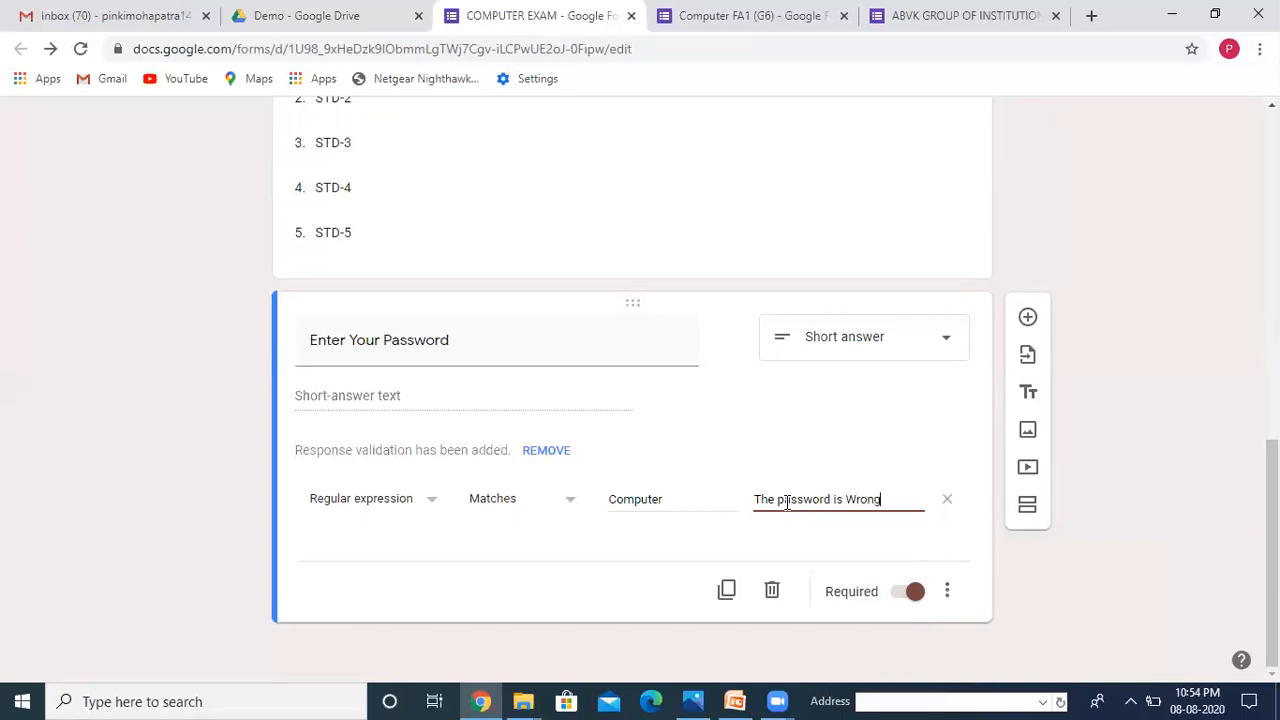
pyautogui.write('.e')
pyautogui.write('nt')
pyautogui.press('BackSpace')
pyautogui.write('Enter co')
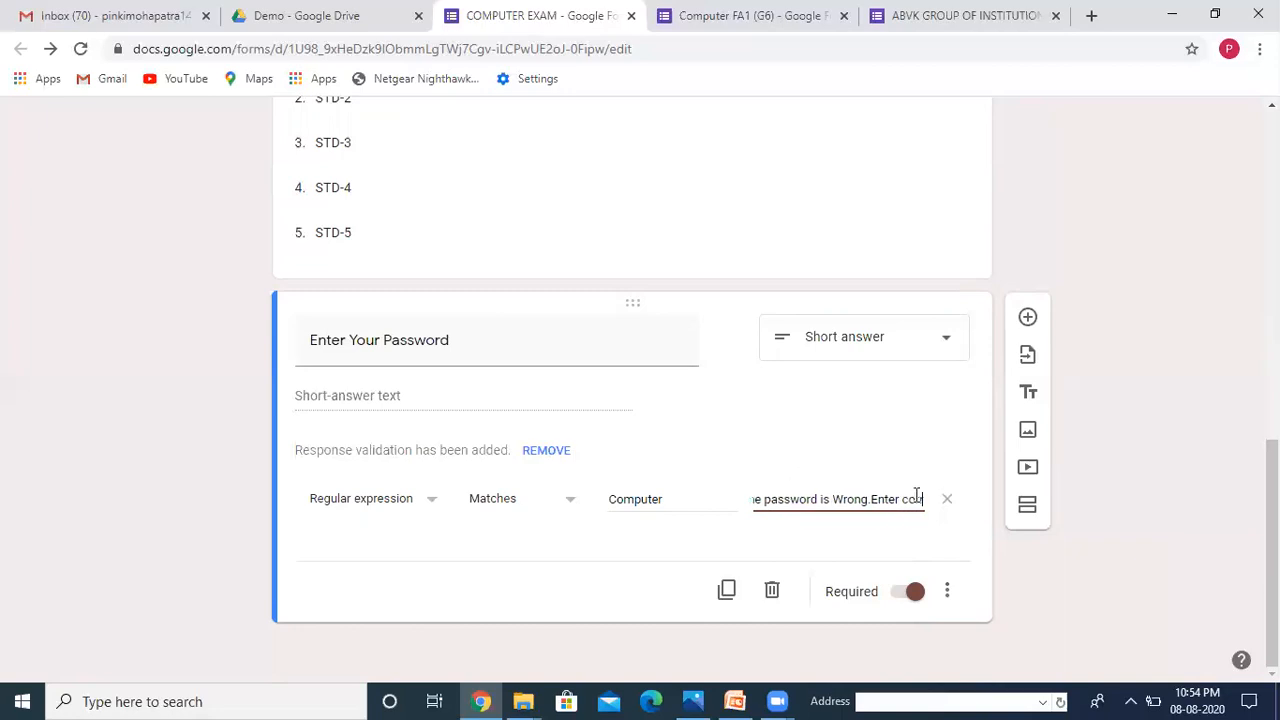
pyautogui.write('rrec')
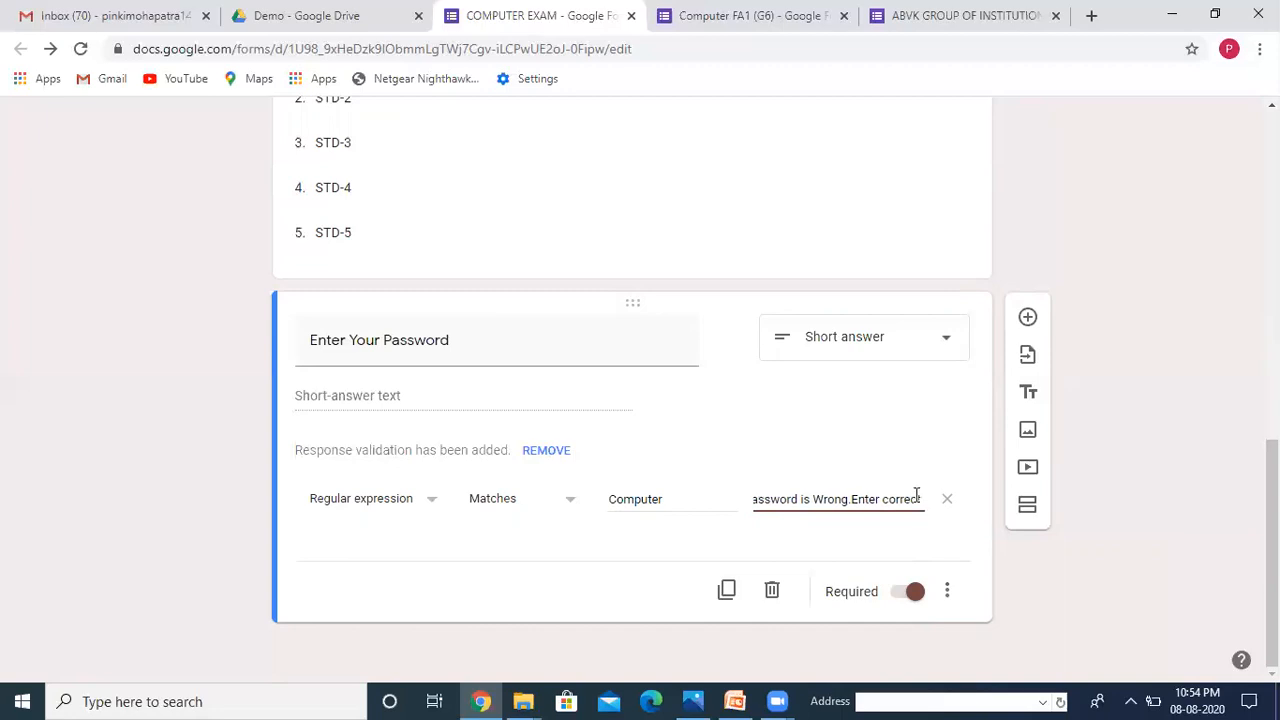
pyautogui.write('t Password')
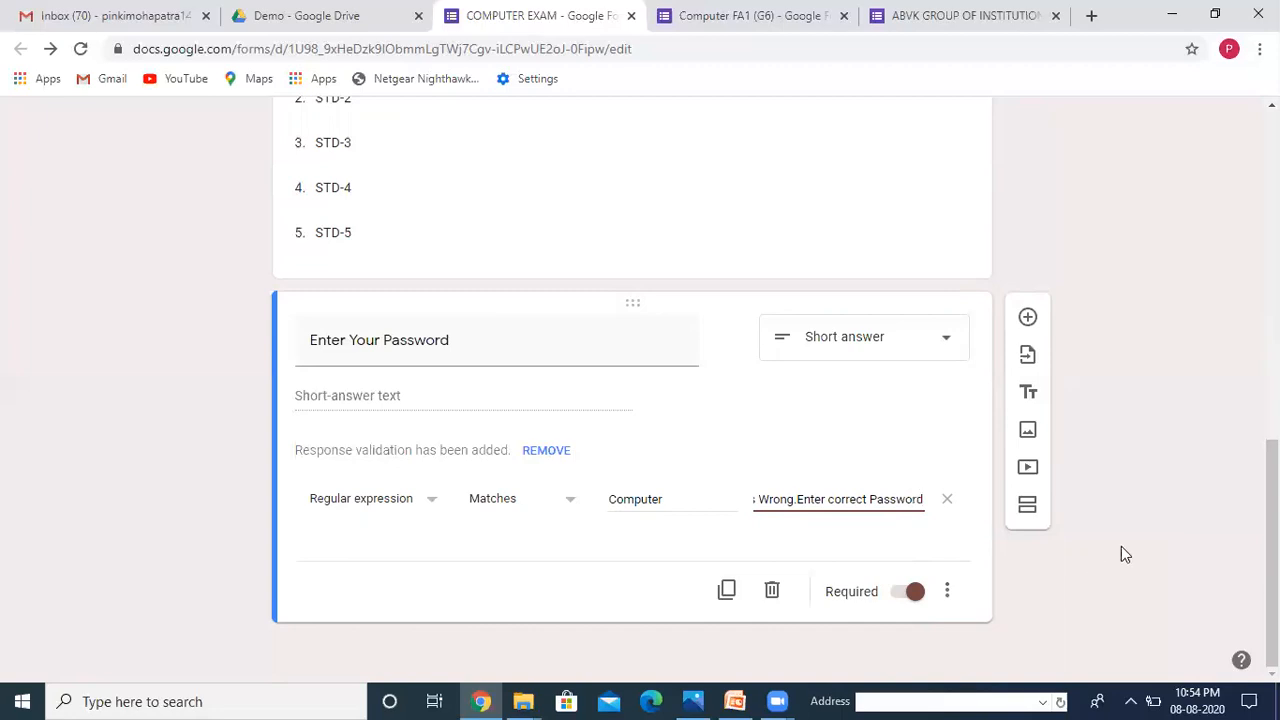
pyautogui.click(1092, 546)
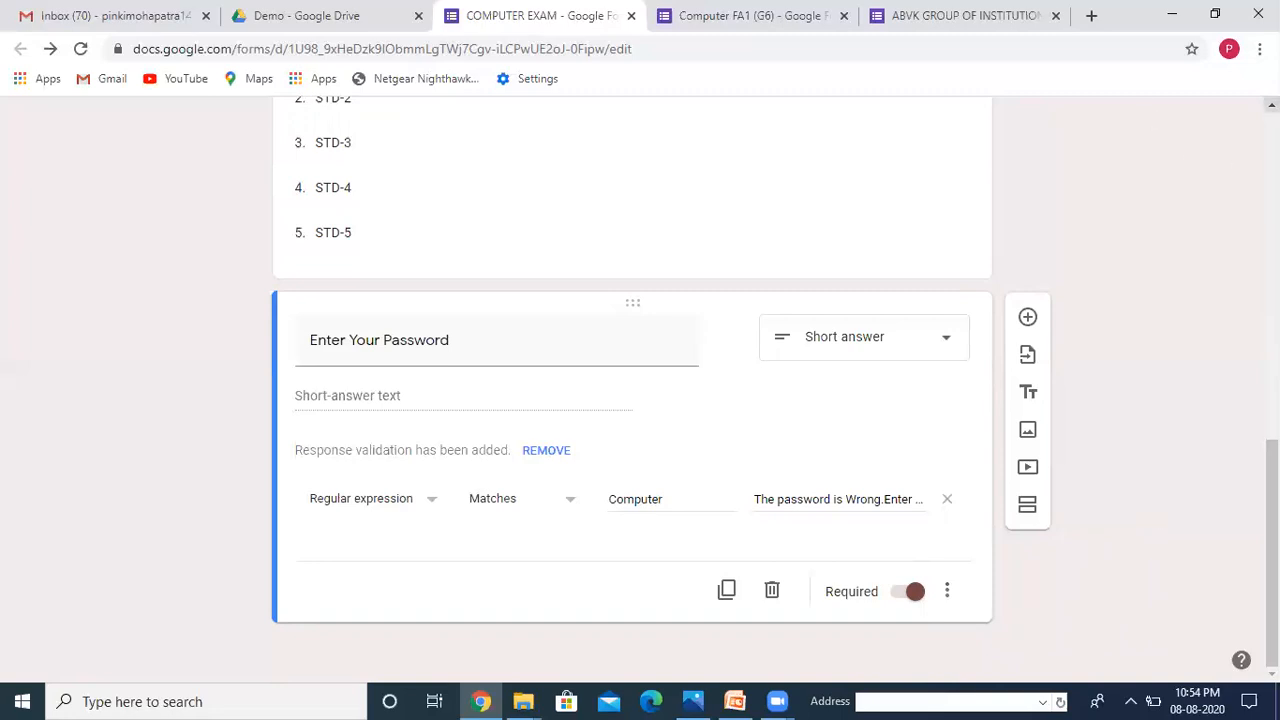
pyautogui.scroll(10, 1272, 300)
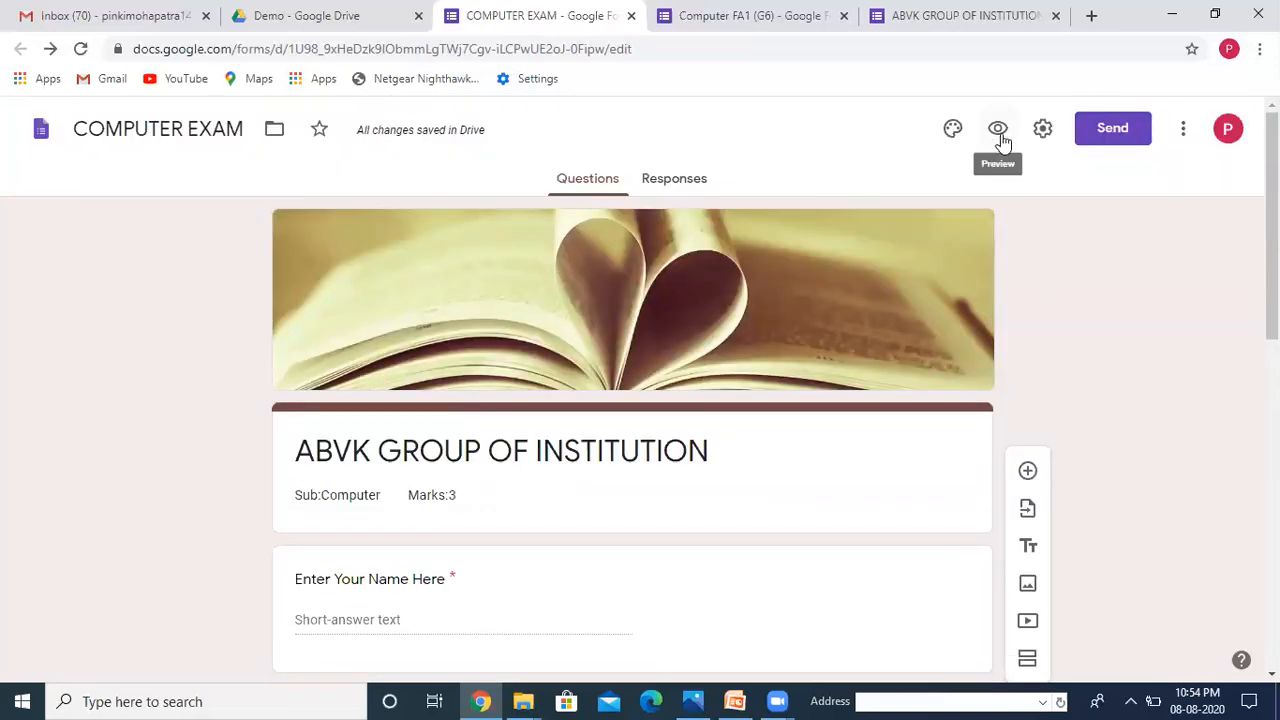
# Step: Preview the form and answer with a respondent name and school ABVK
pyautogui.click(1000, 136)
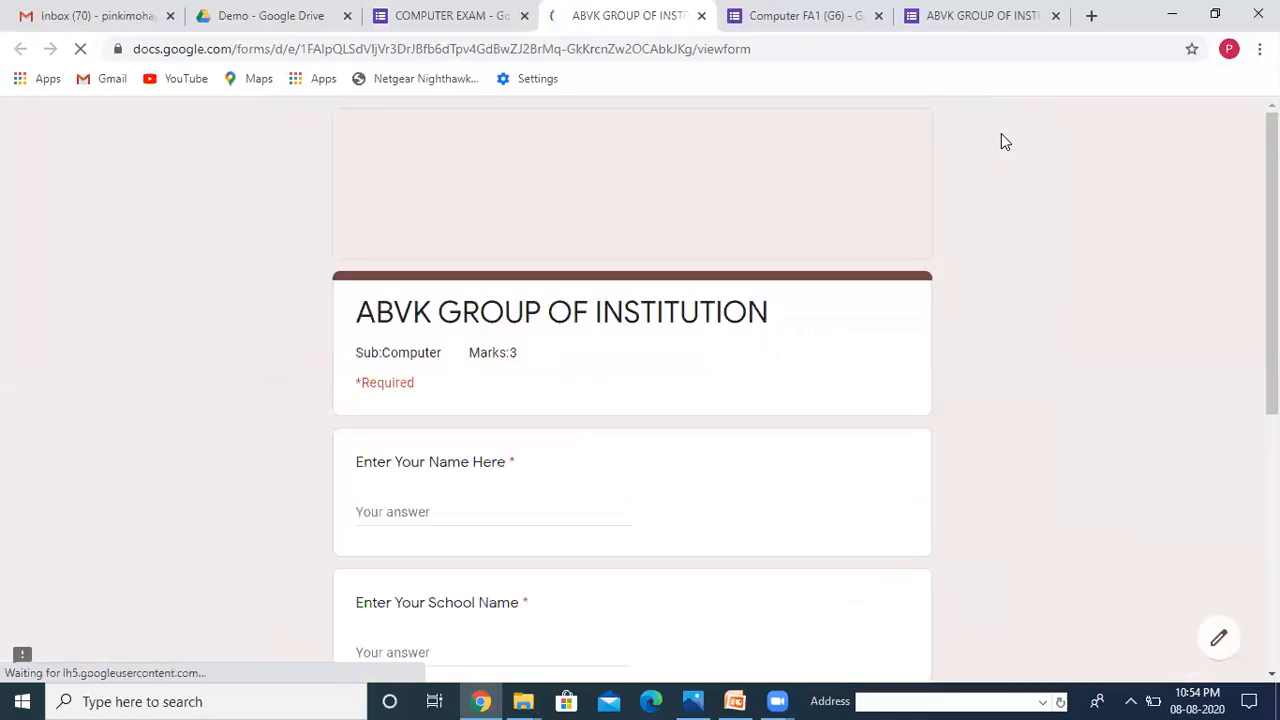
pyautogui.click(442, 509)
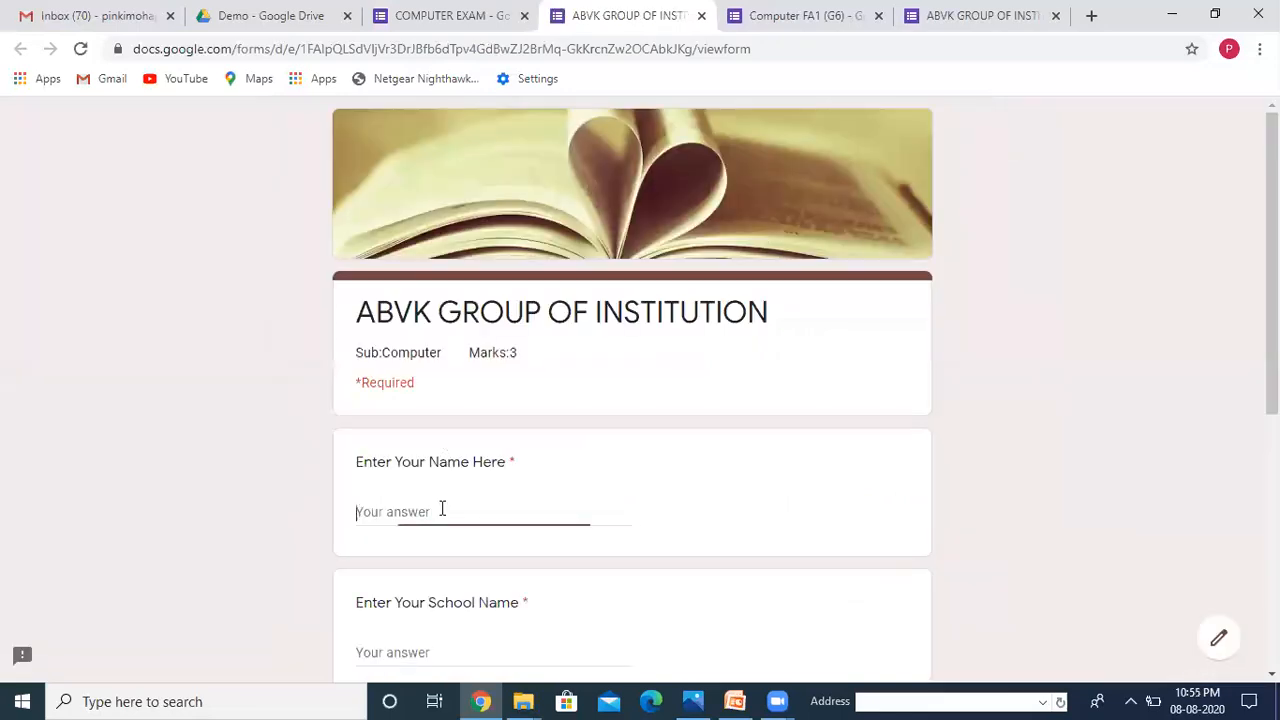
pyautogui.write('Pinki')
pyautogui.click(410, 650)
pyautogui.write('ABVK')
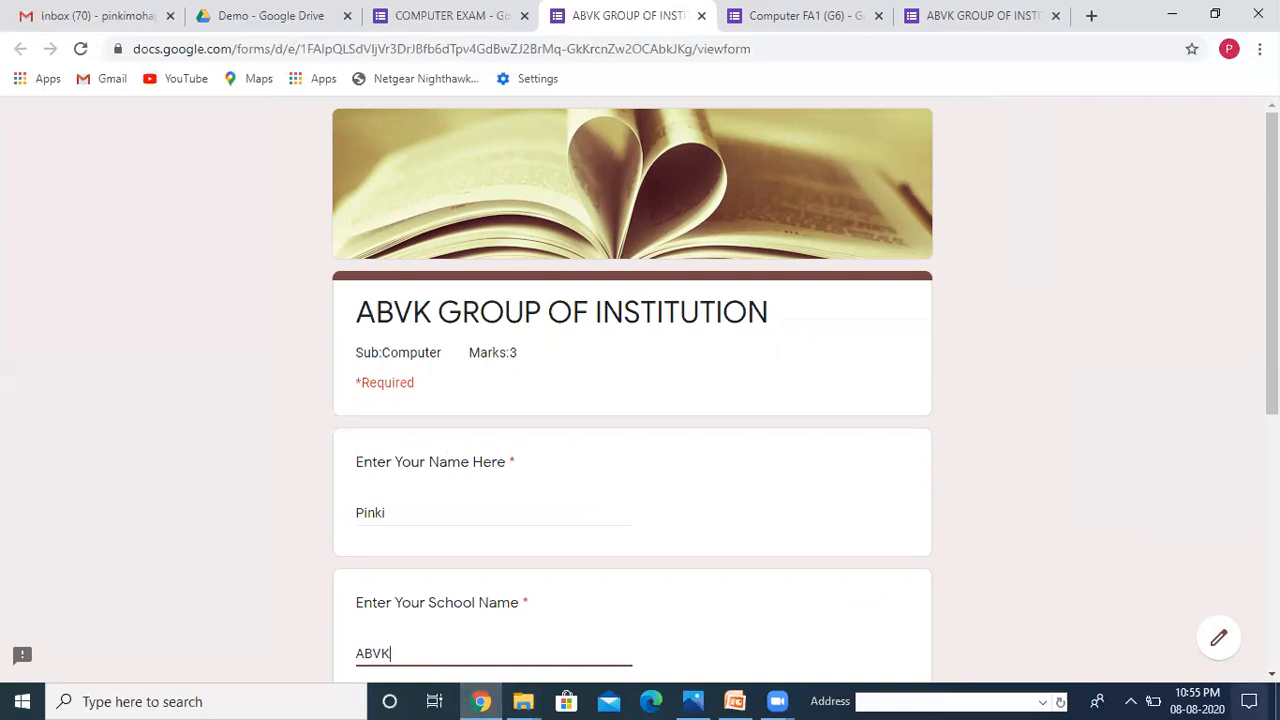
pyautogui.scroll(-2, 545, 640)
pyautogui.scroll(-3, 319, 351)
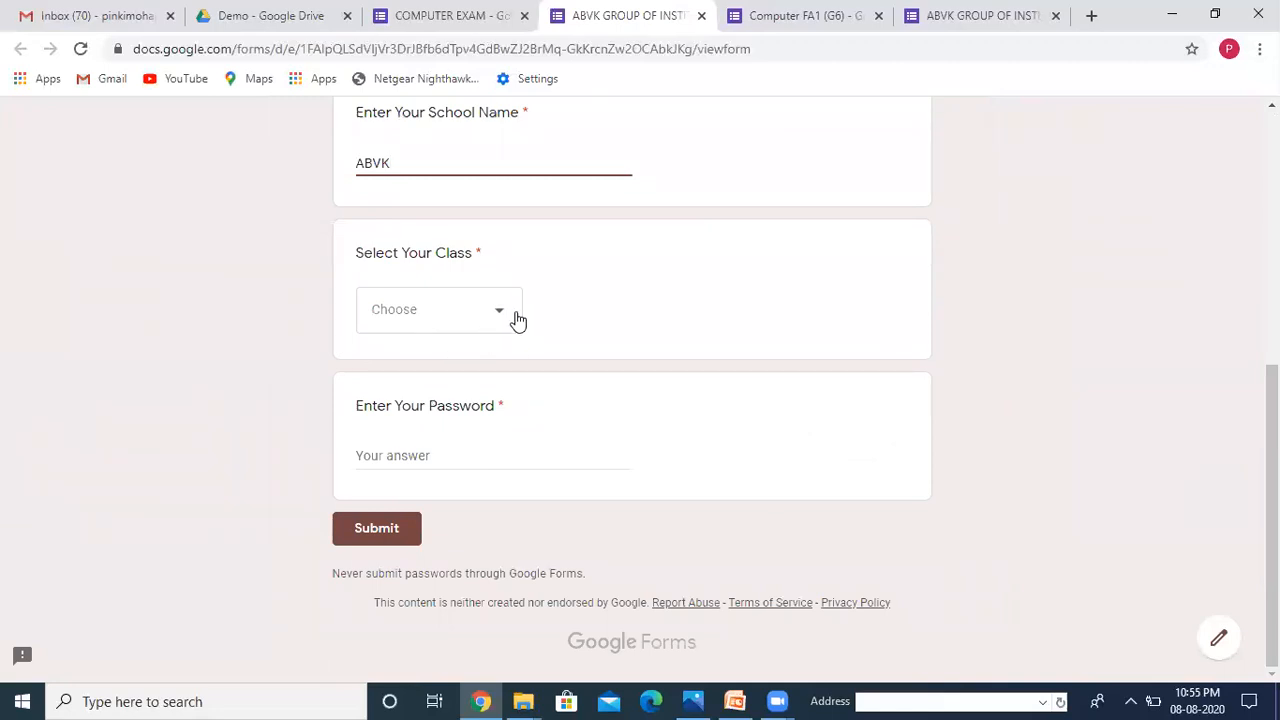
# Step: Choose class STD-4, enter the exam password, submit, and return to the editor
pyautogui.click(517, 320)
pyautogui.click(394, 507)
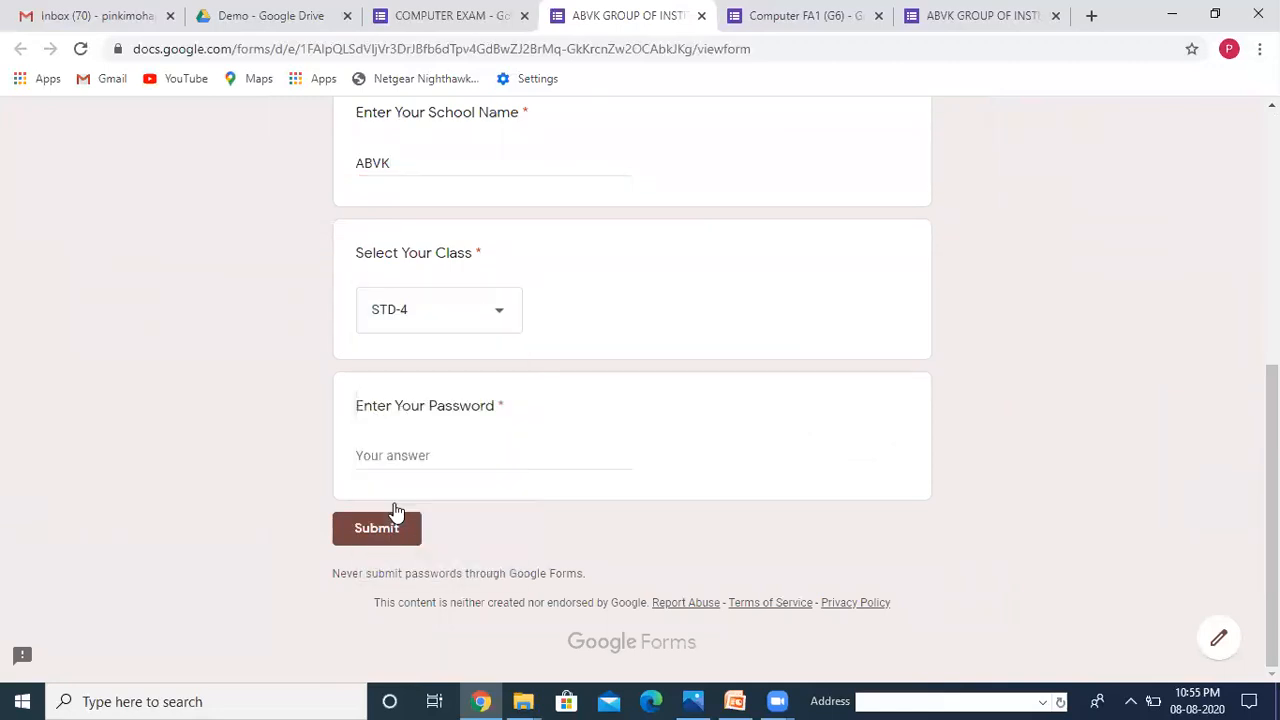
pyautogui.click(386, 455)
pyautogui.write('Co')
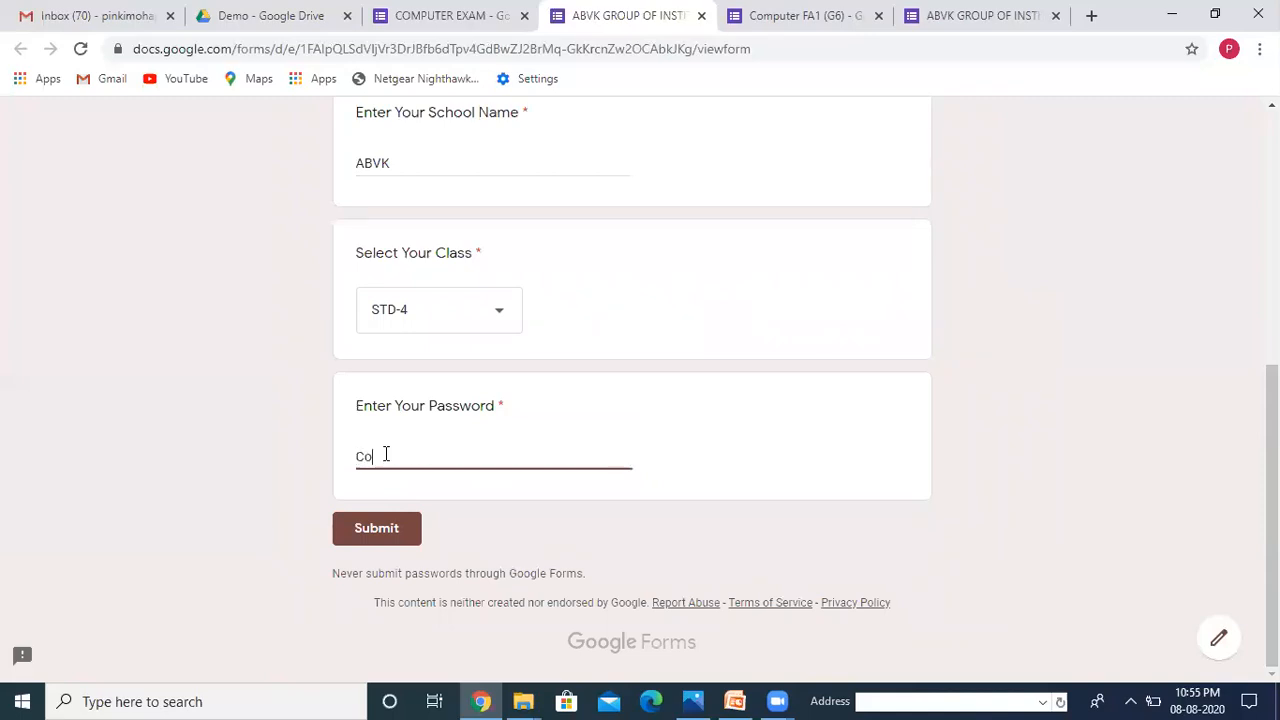
pyautogui.write('mputer')
pyautogui.click(385, 533)
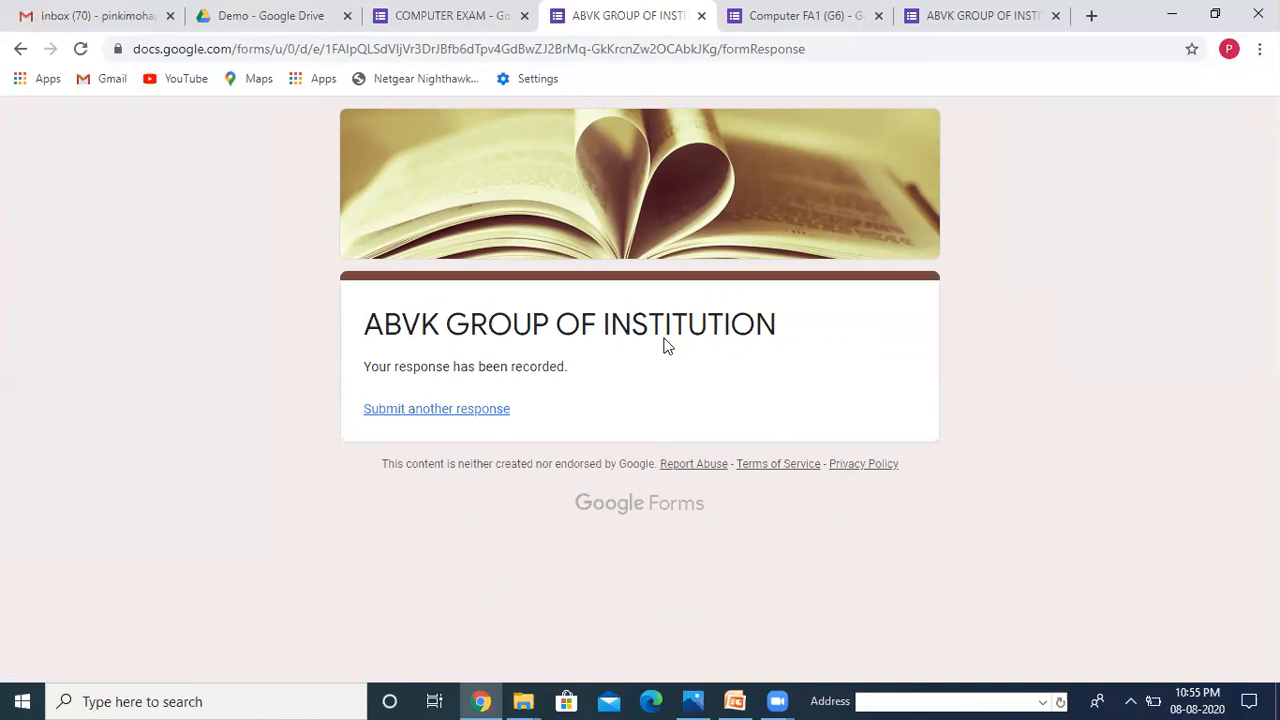
pyautogui.click(446, 18)
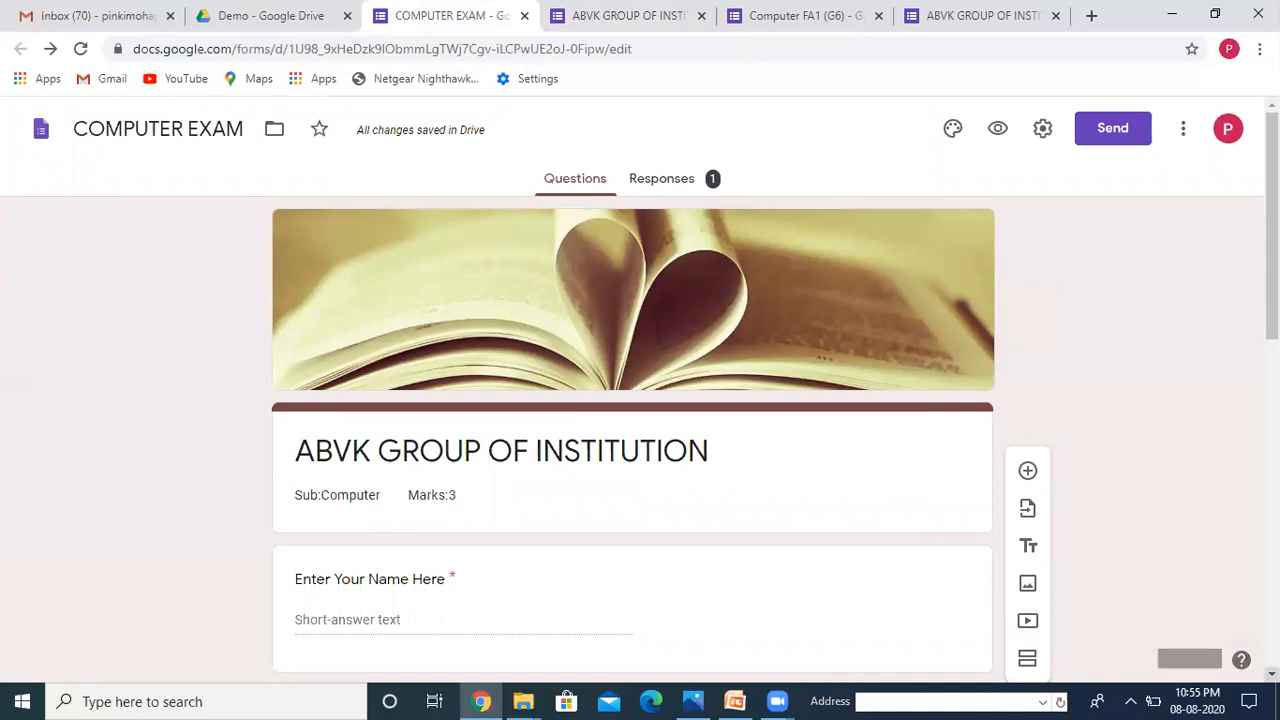
# Step: Add a new section after the password question titled 'BEST OF LUCK'
pyautogui.scroll(-3, 1250, 640)
pyautogui.scroll(-5, 632, 390)
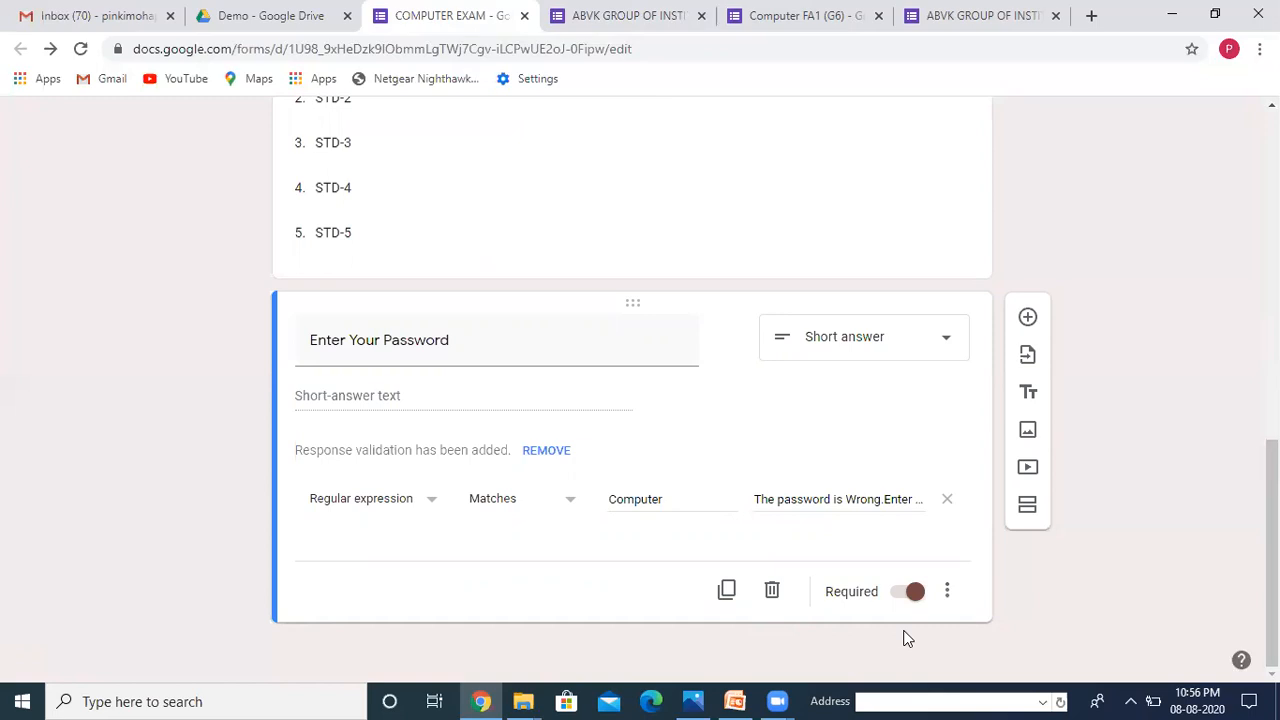
pyautogui.click(1026, 510)
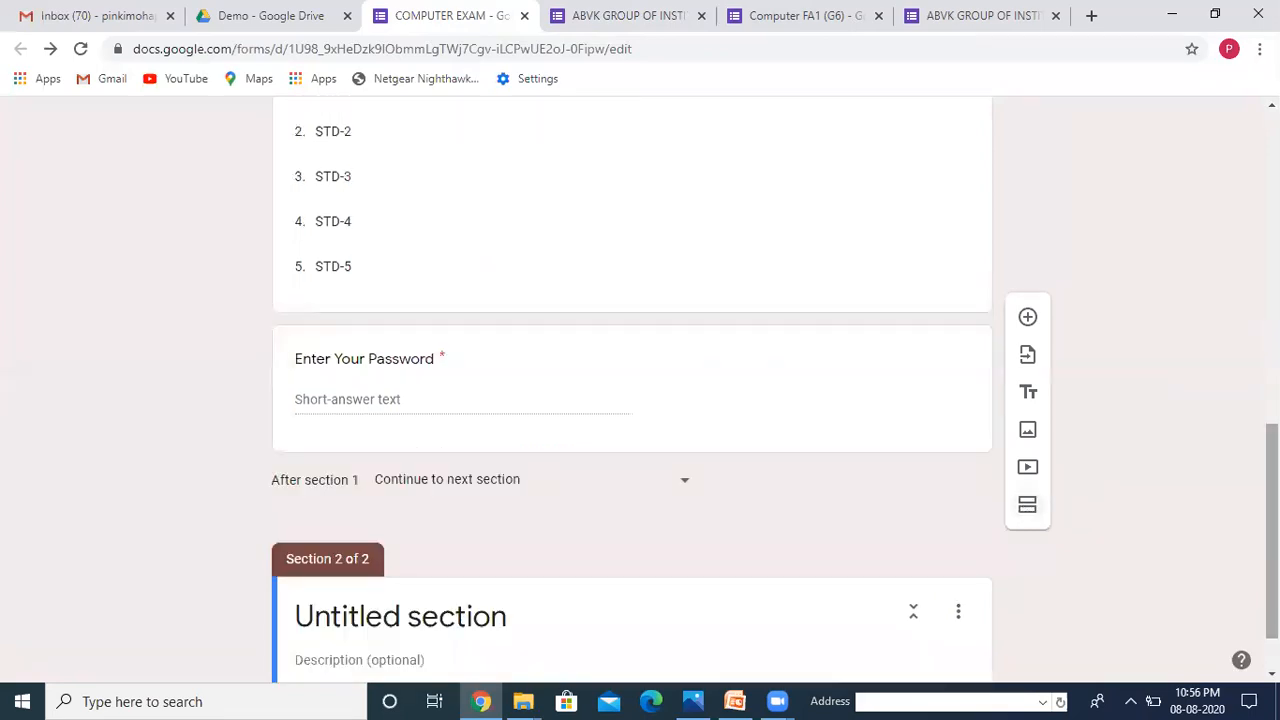
pyautogui.click(1272, 674)
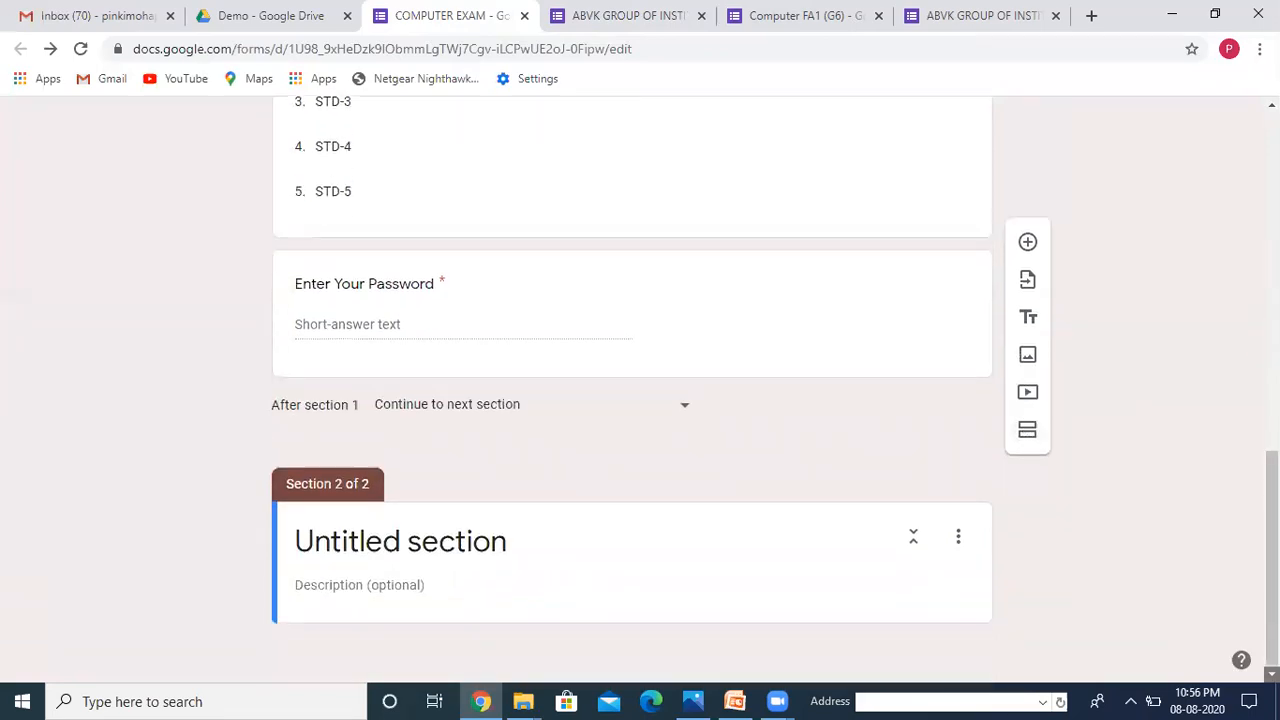
pyautogui.click(455, 545)
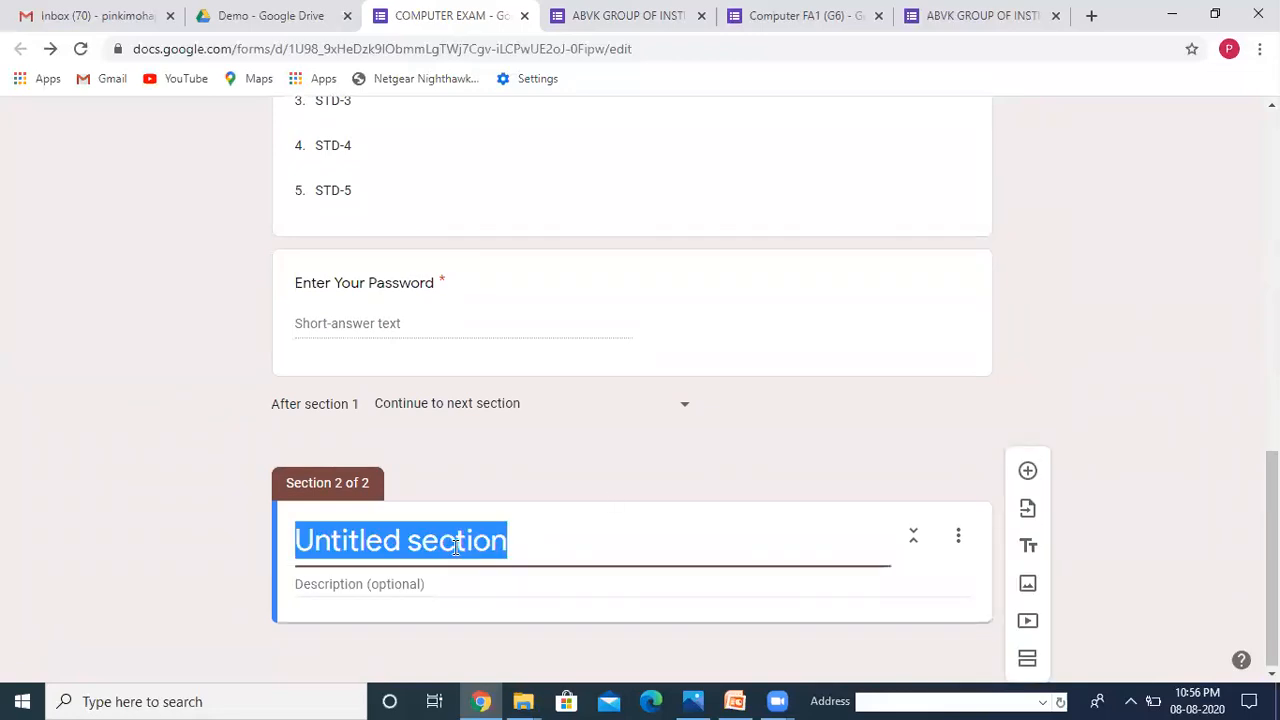
pyautogui.write('BEST OF ')
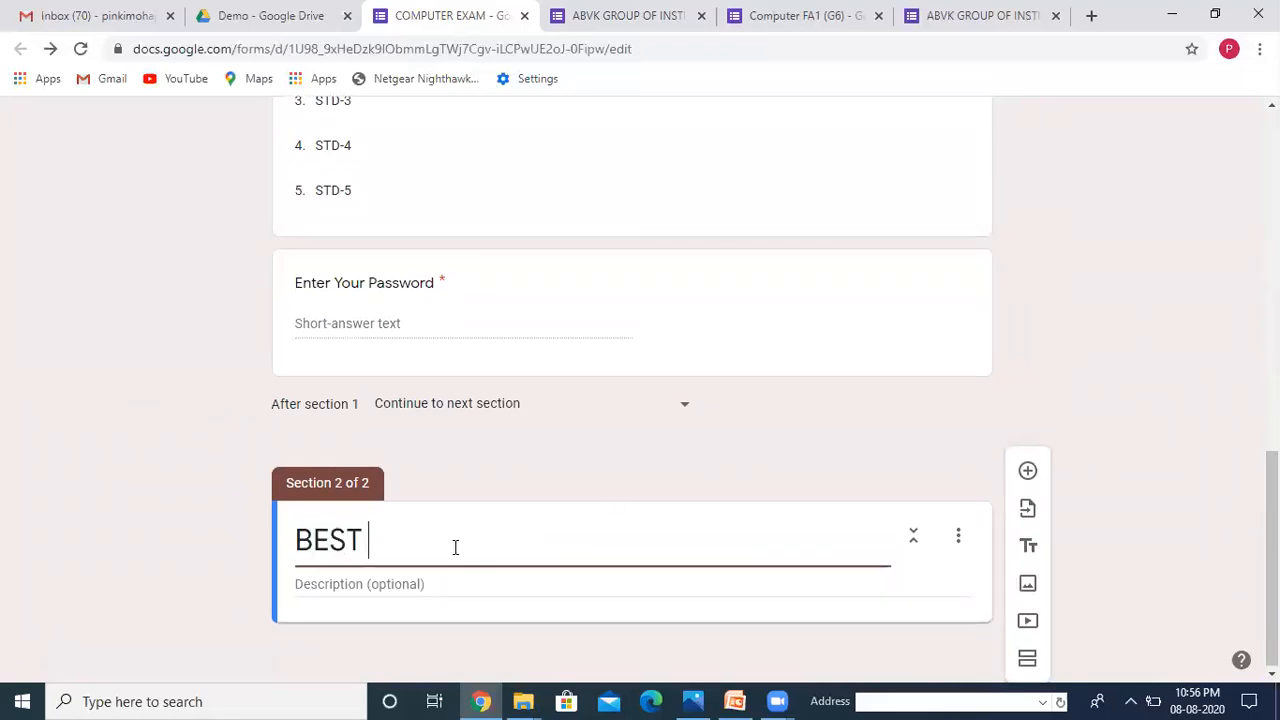
pyautogui.write('LUCK')
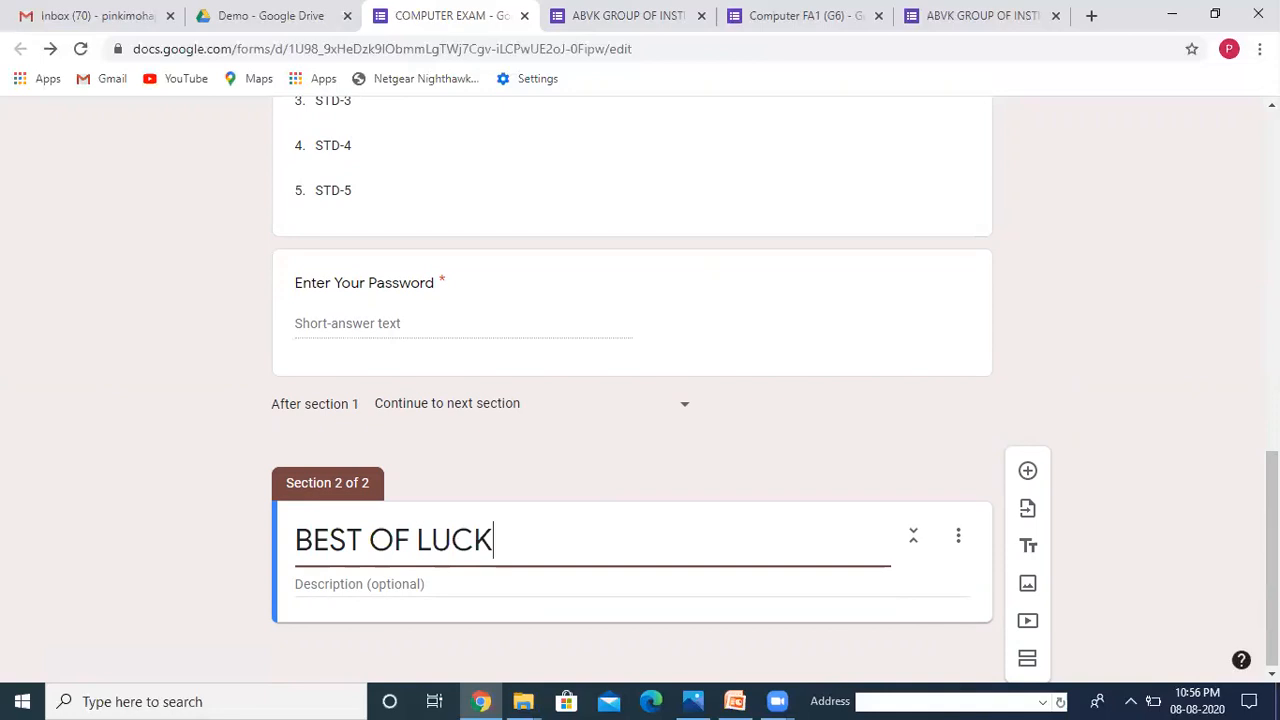
pyautogui.click(1028, 594)
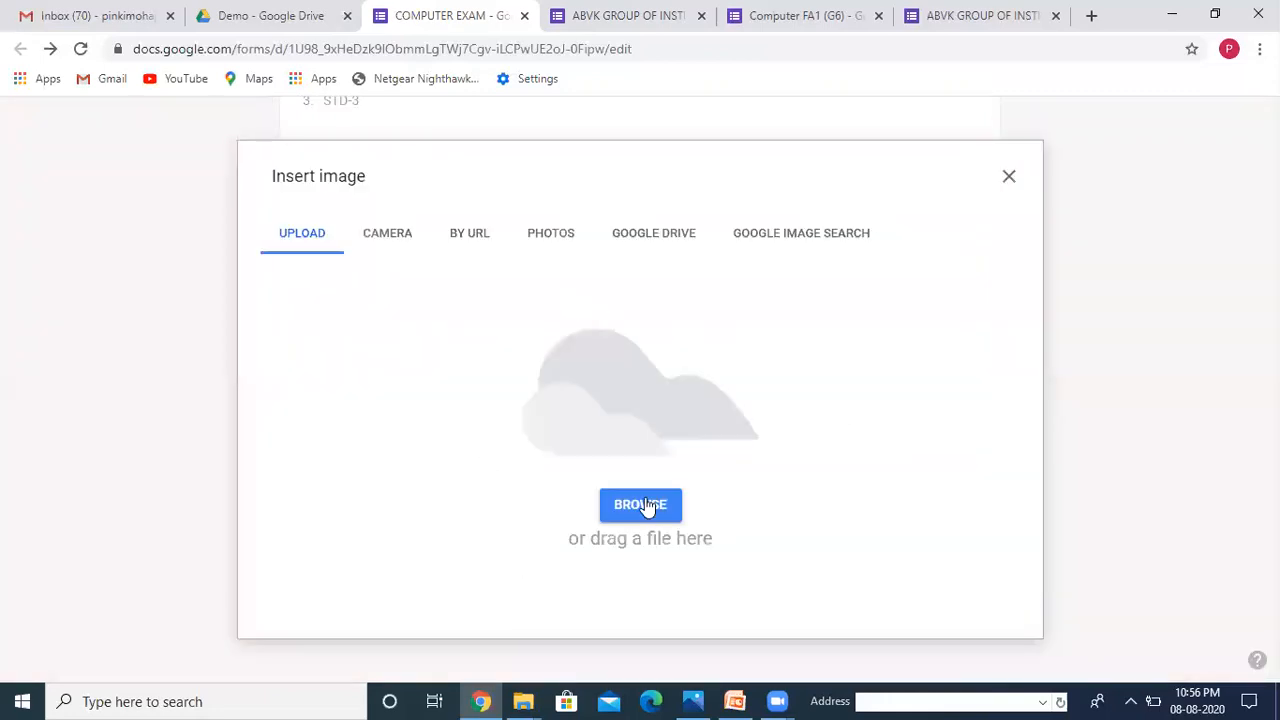
# Step: Upload the WELCOME TO COMPUTER ONLINE EXAM image from the online class folder on drive D:
pyautogui.click(624, 519)
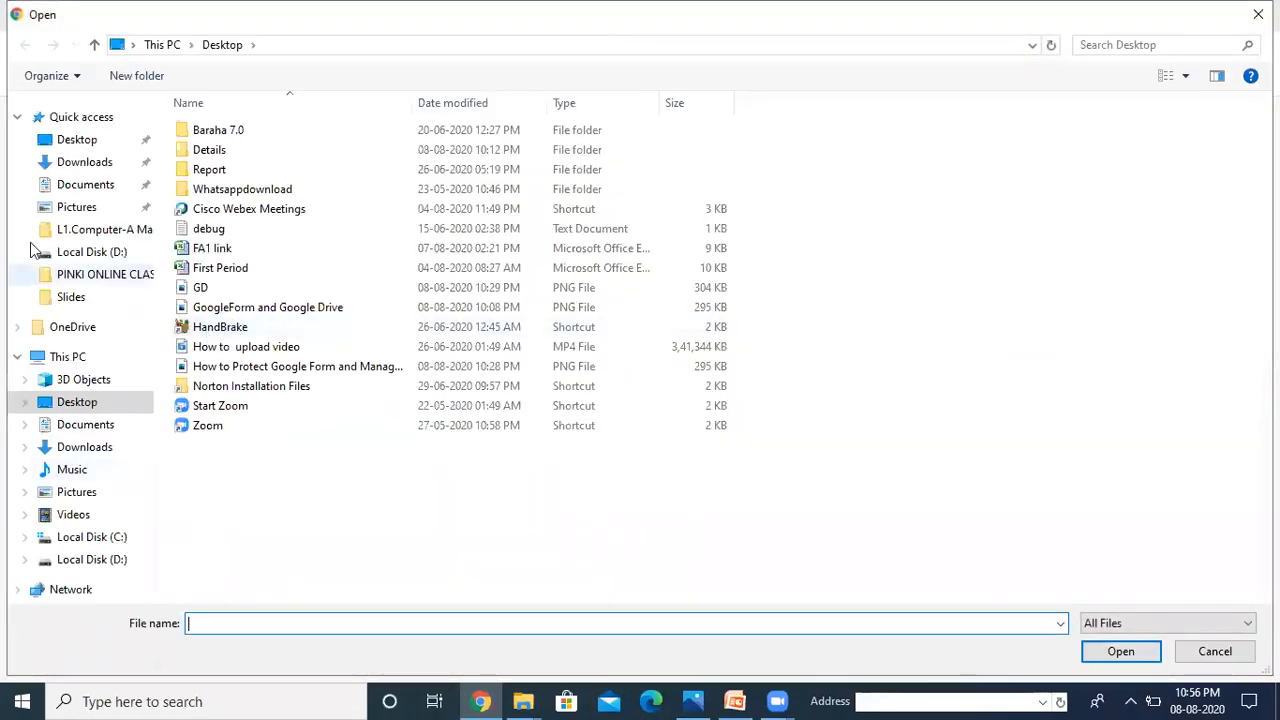
pyautogui.click(92, 560)
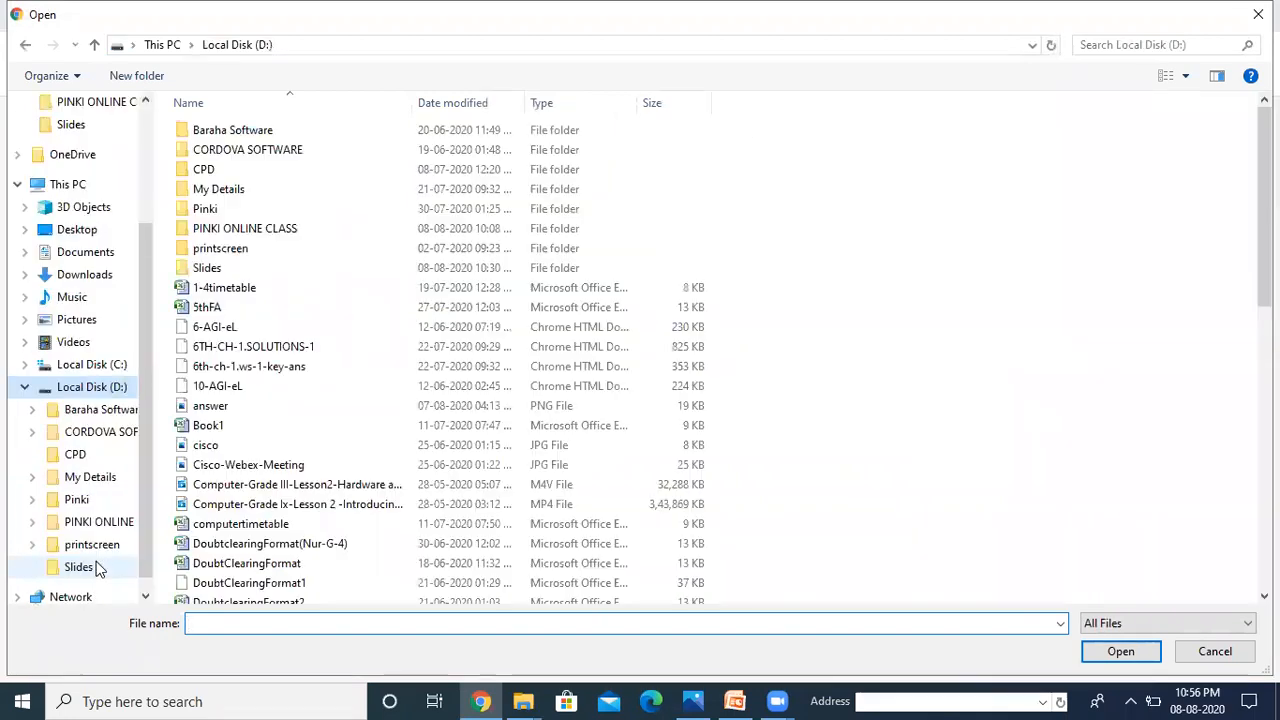
pyautogui.doubleClick(244, 229)
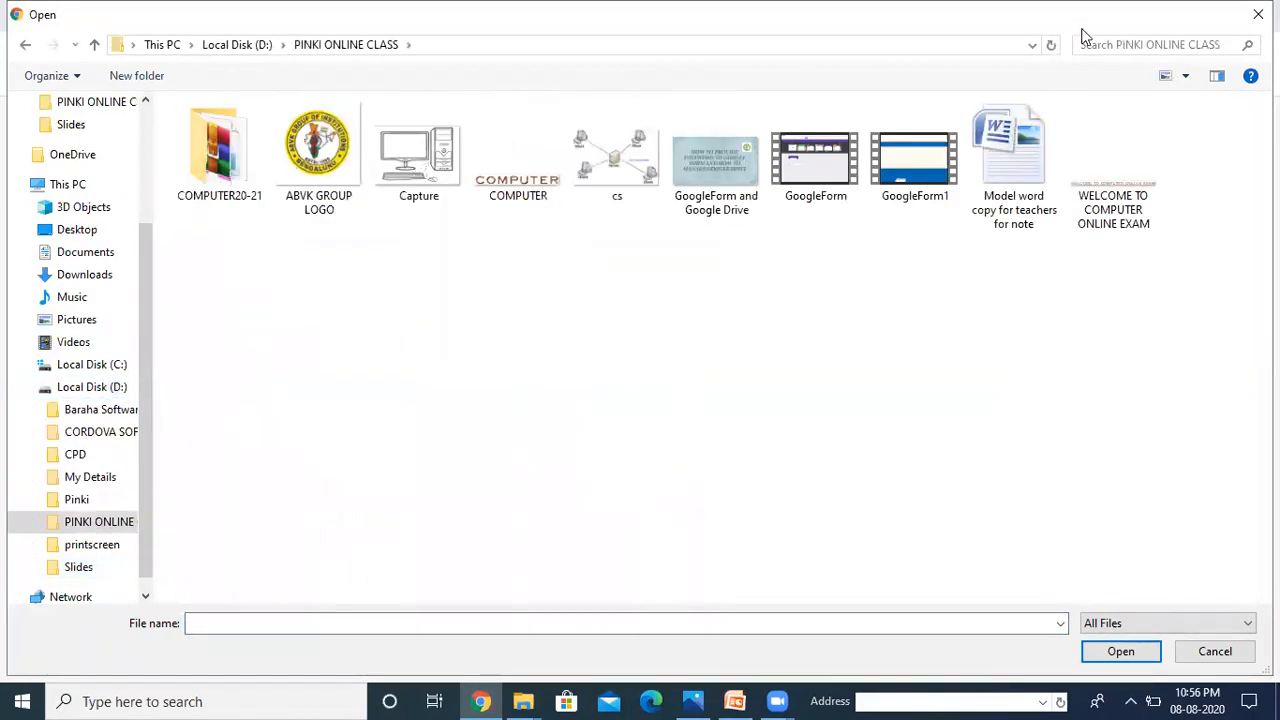
pyautogui.click(1130, 200)
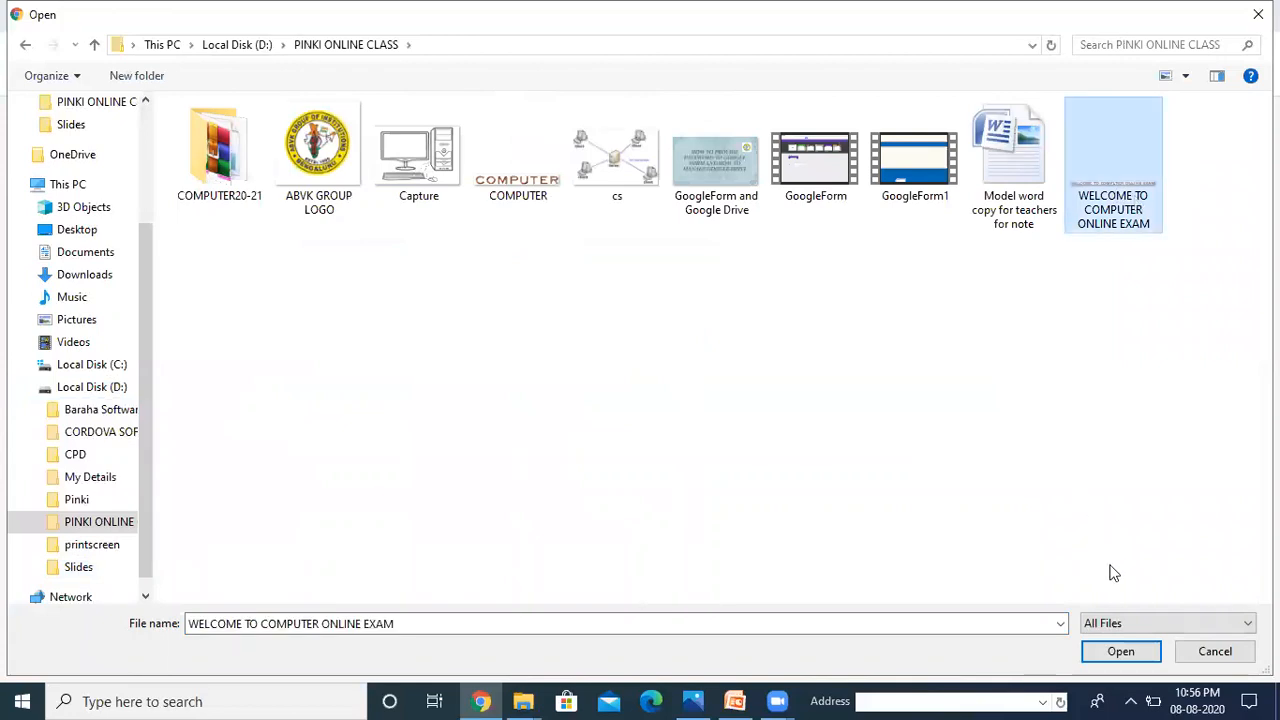
pyautogui.click(1118, 651)
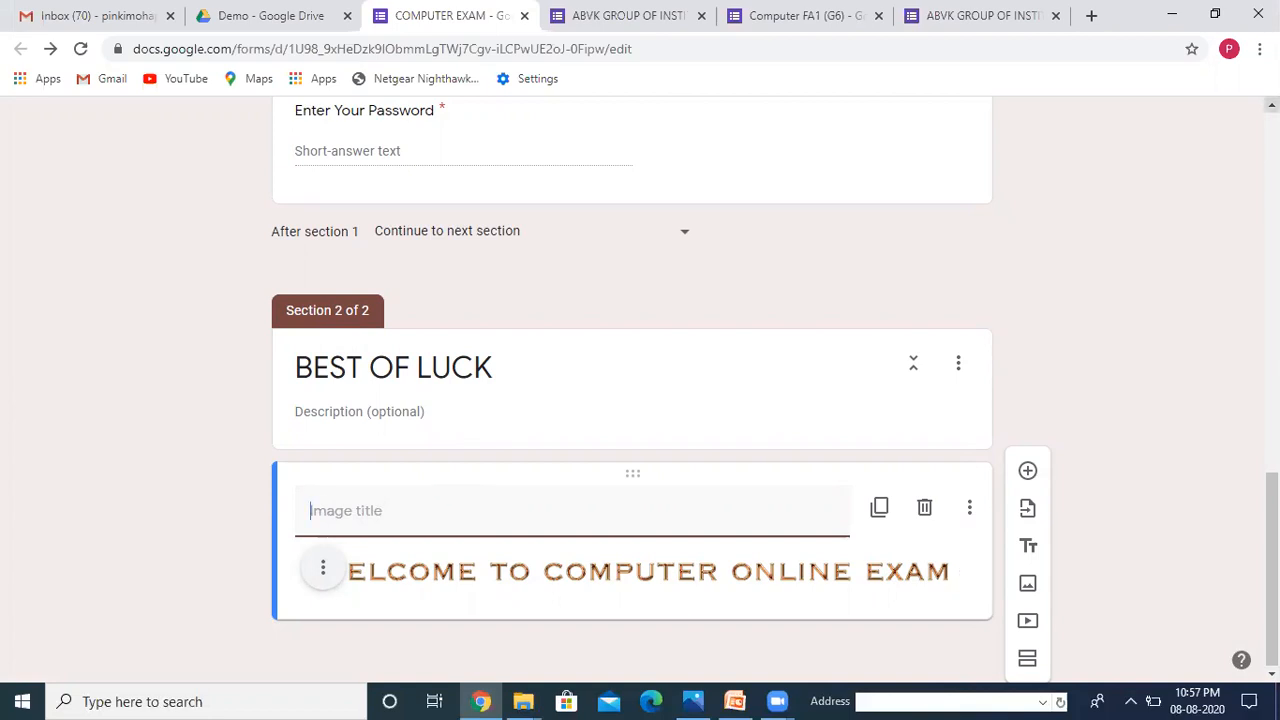
# Step: Open a fresh preview and answer with a respondent name and school ABVK
pyautogui.scroll(8, 632, 380)
pyautogui.scroll(3, 632, 380)
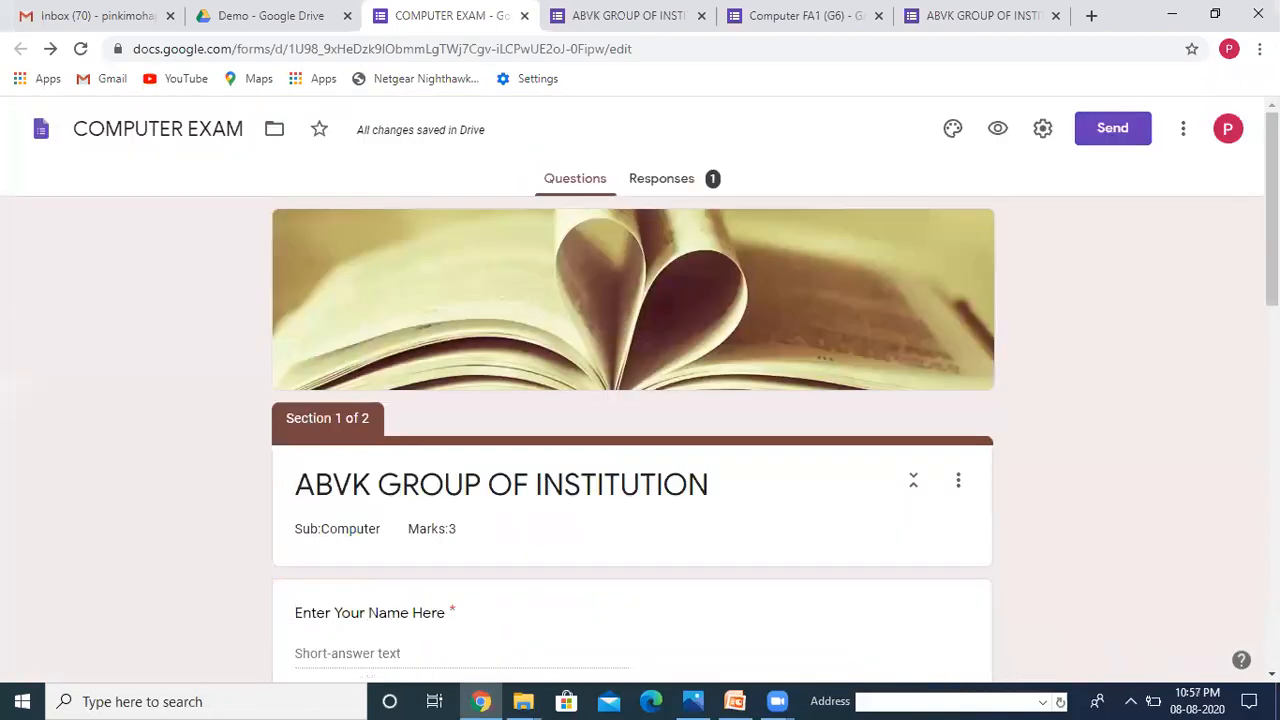
pyautogui.click(997, 130)
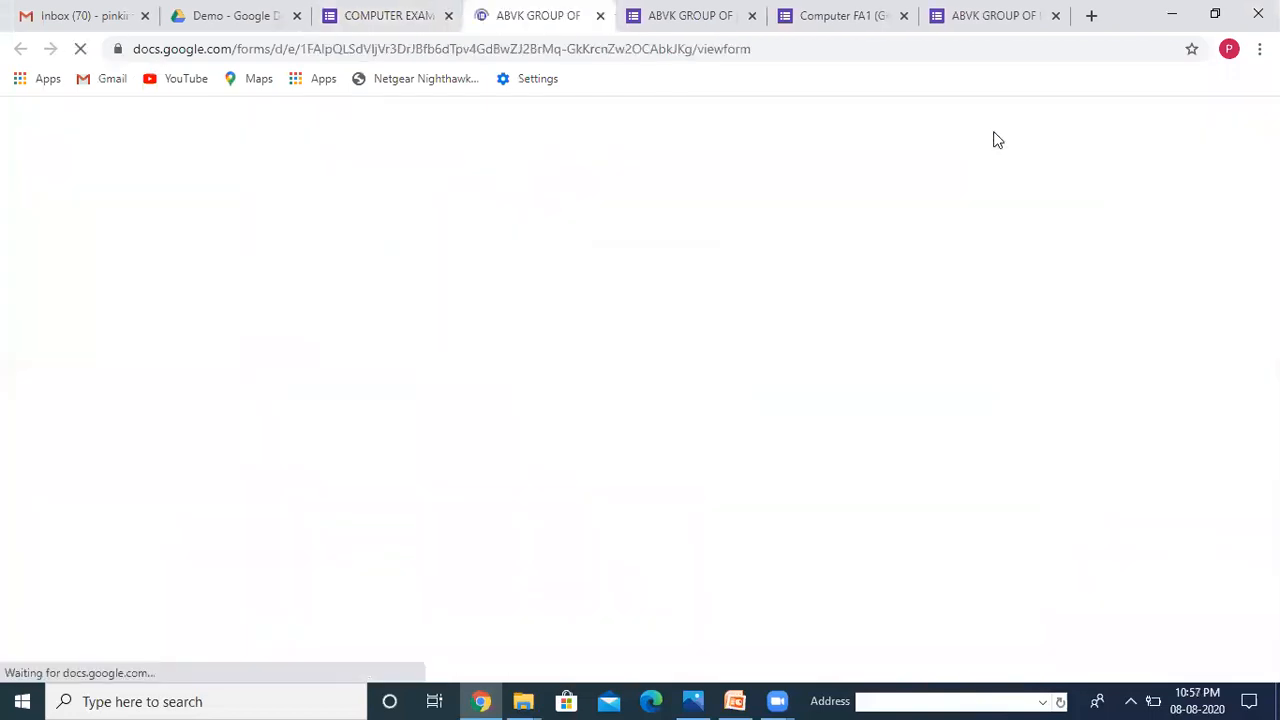
pyautogui.click(438, 520)
pyautogui.write('Pinki')
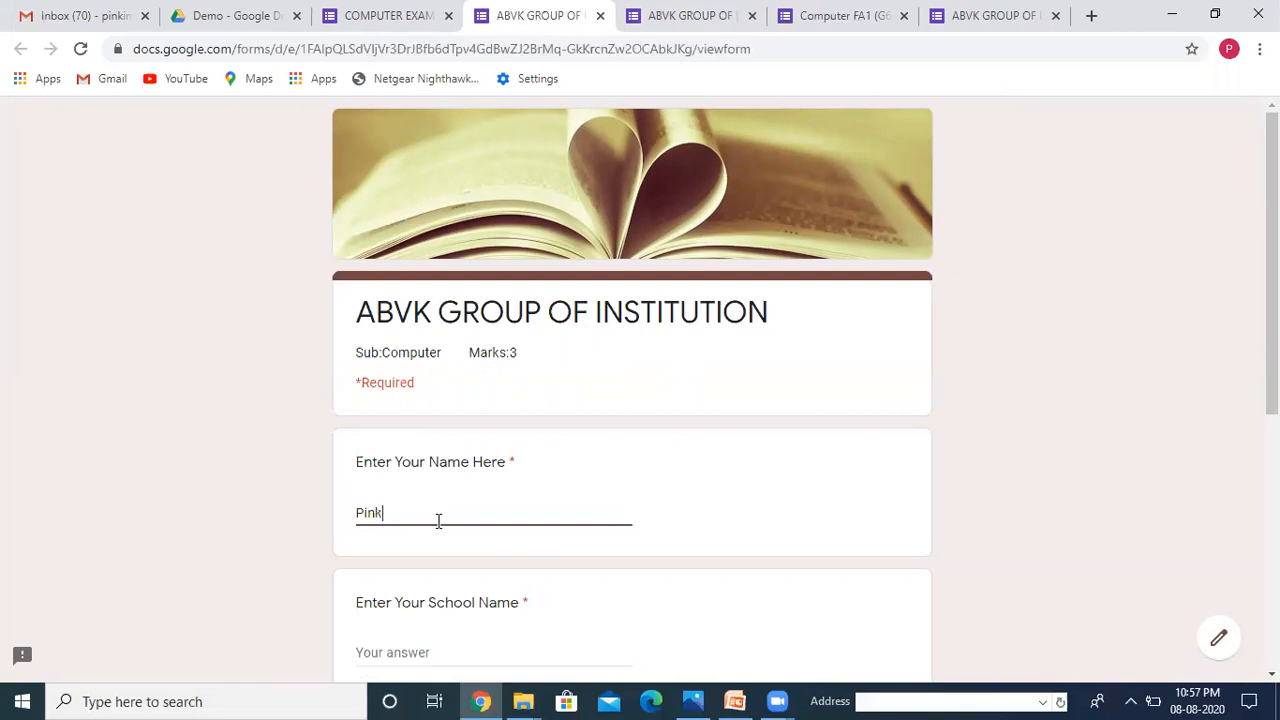
pyautogui.click(388, 651)
pyautogui.write('ABVK')
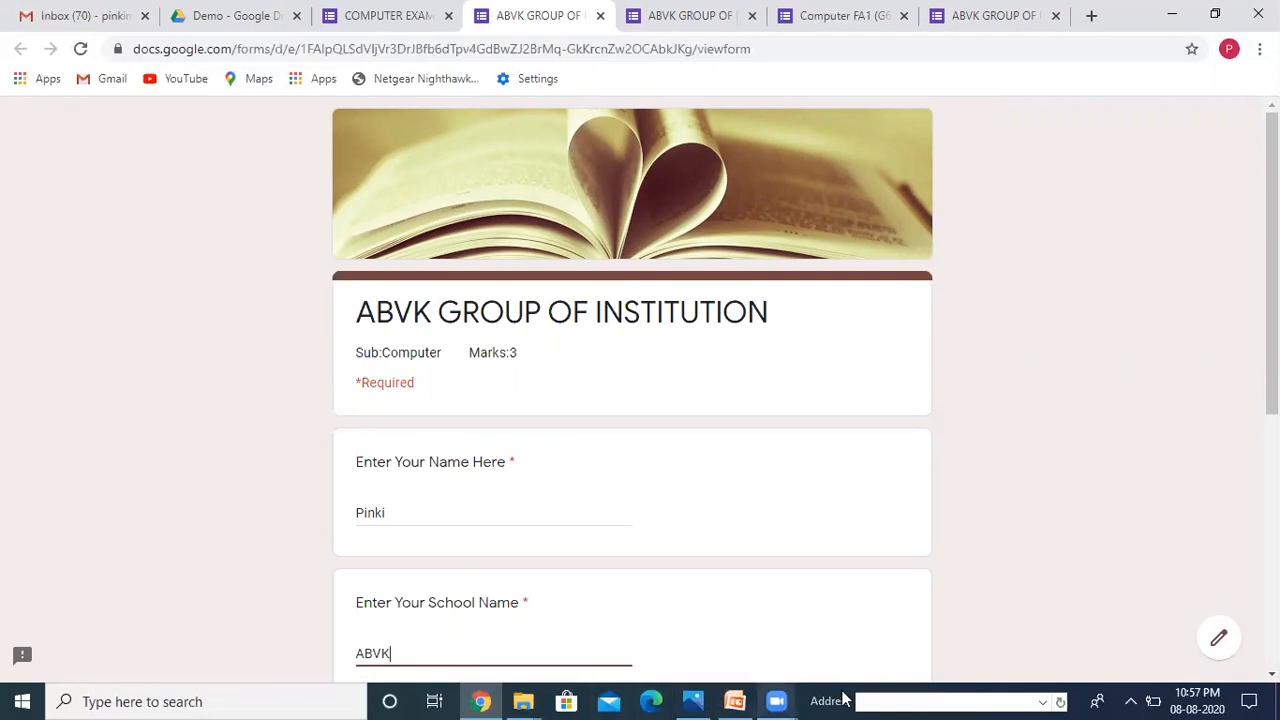
pyautogui.scroll(-5, 391, 303)
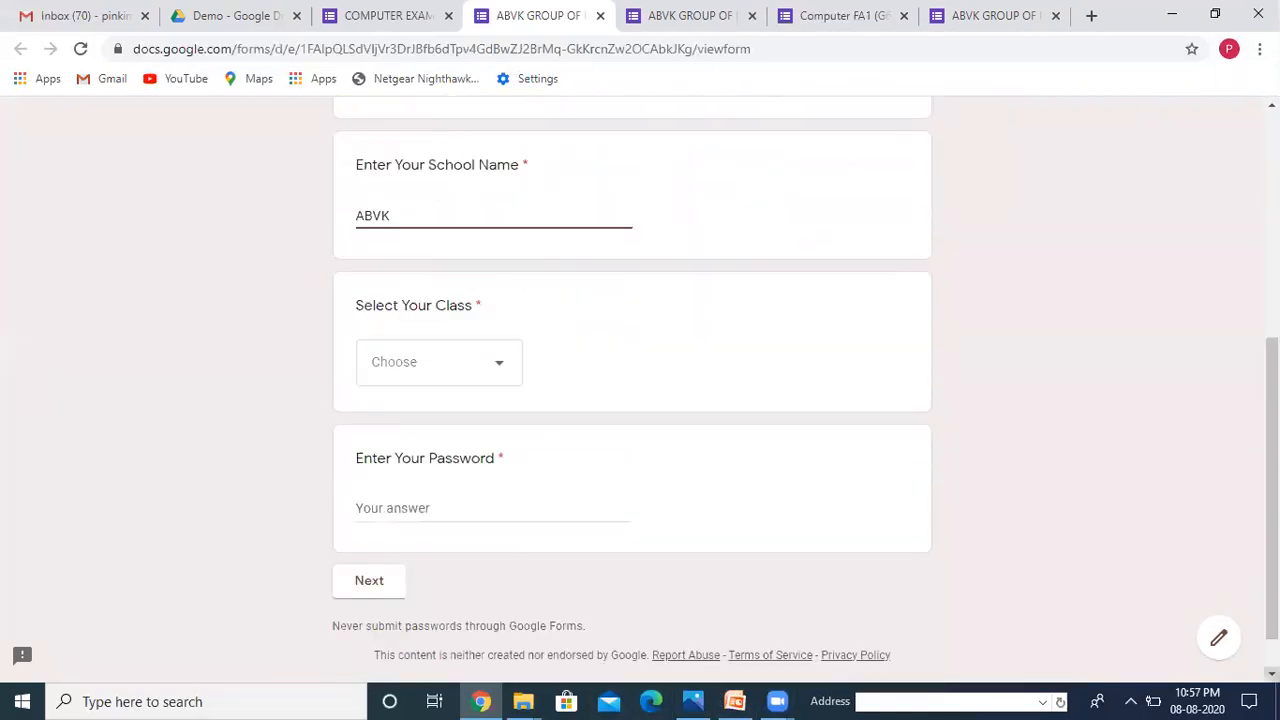
# Step: Choose STD-4, enter the exam password and continue to the BEST OF LUCK section
pyautogui.click(505, 376)
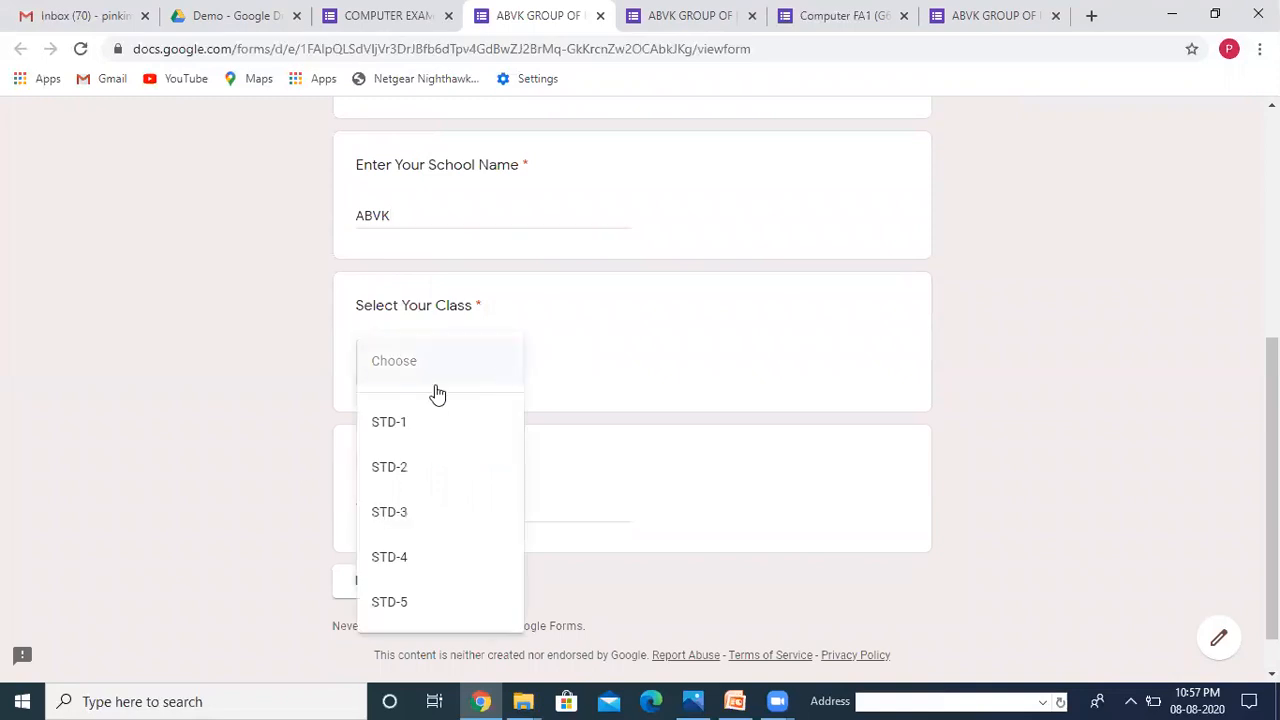
pyautogui.click(388, 578)
pyautogui.click(421, 508)
pyautogui.write('Computer')
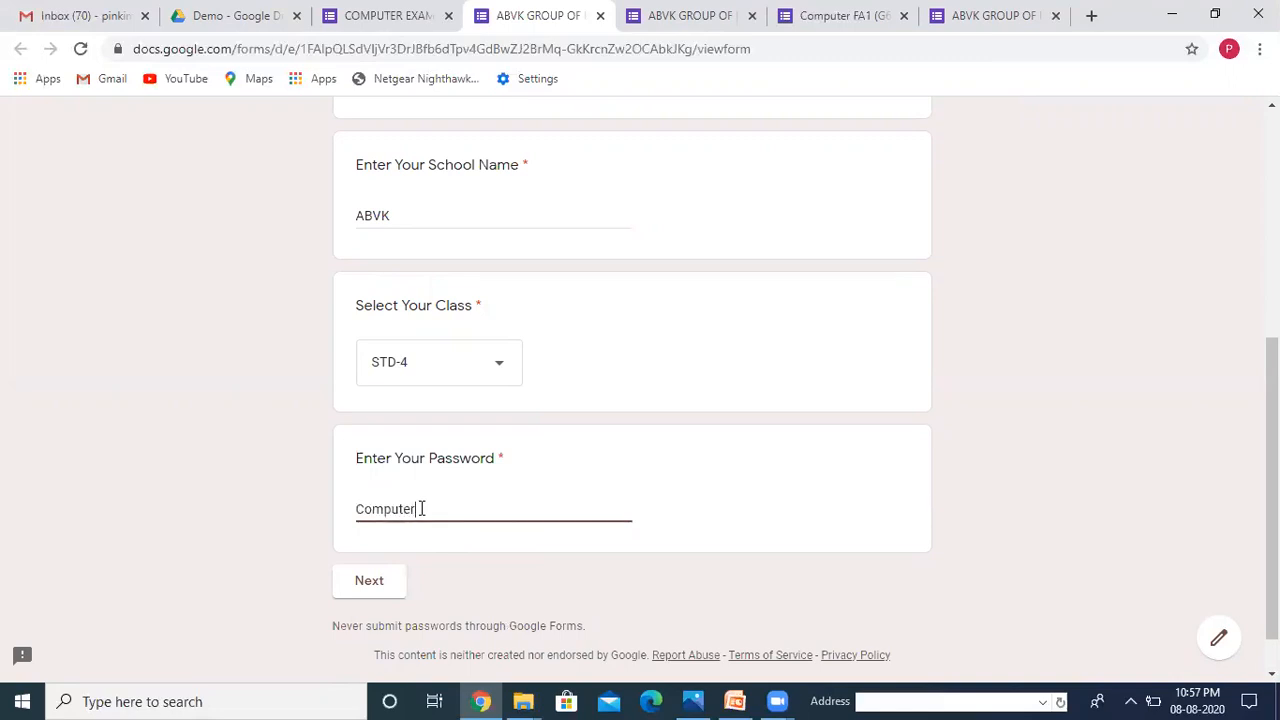
pyautogui.click(385, 584)
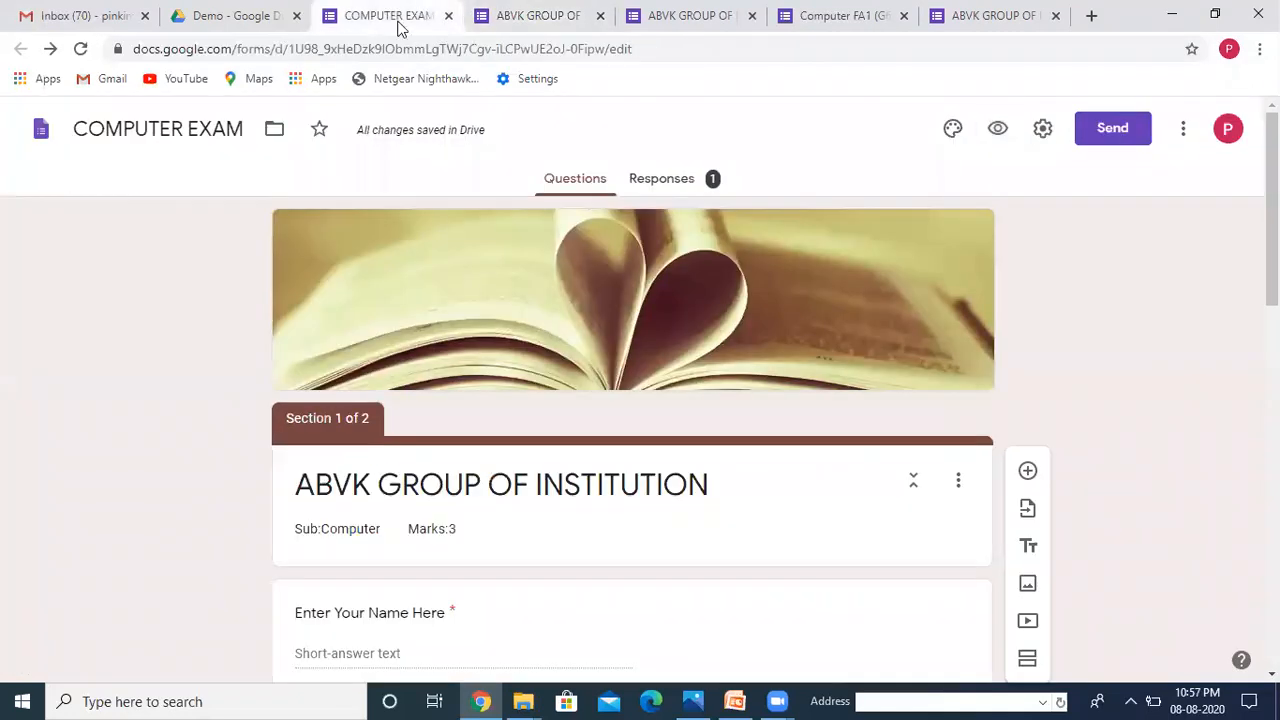
# Step: Add a third section after BEST OF LUCK titled 'Read All Questions Carefully.'
pyautogui.click(1272, 674)
pyautogui.scroll(-11, 1272, 674)
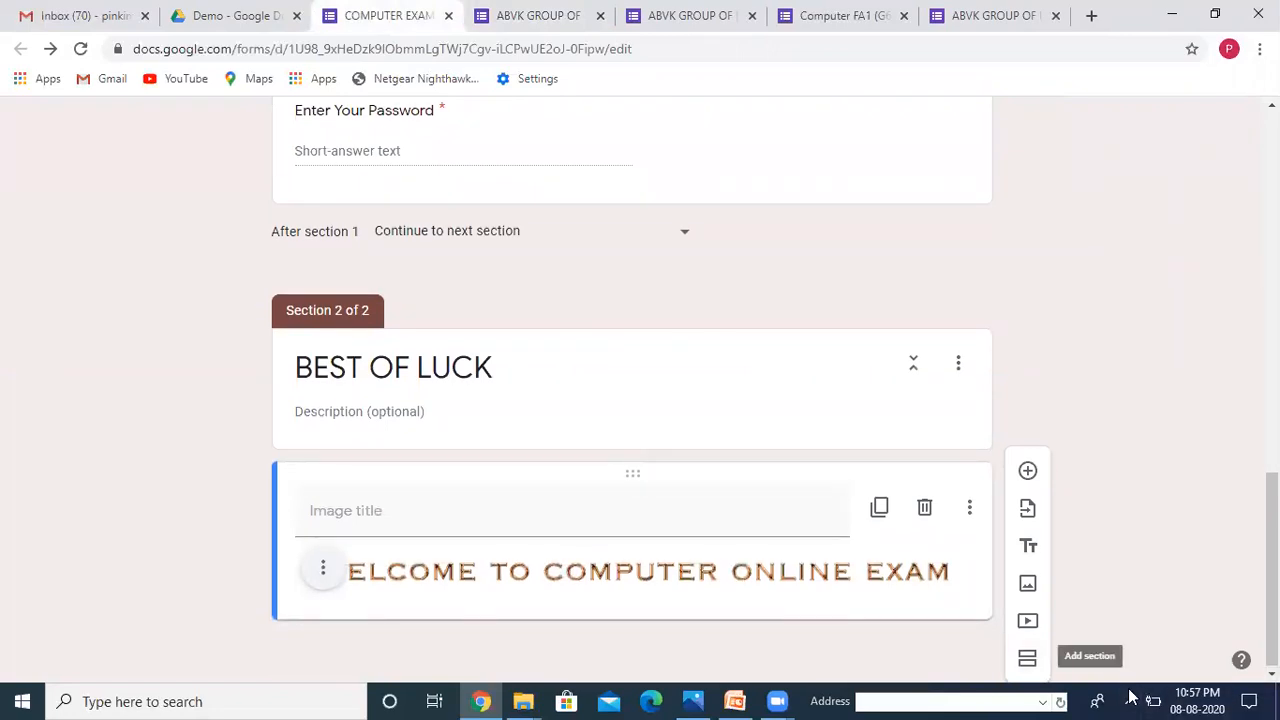
pyautogui.click(1028, 658)
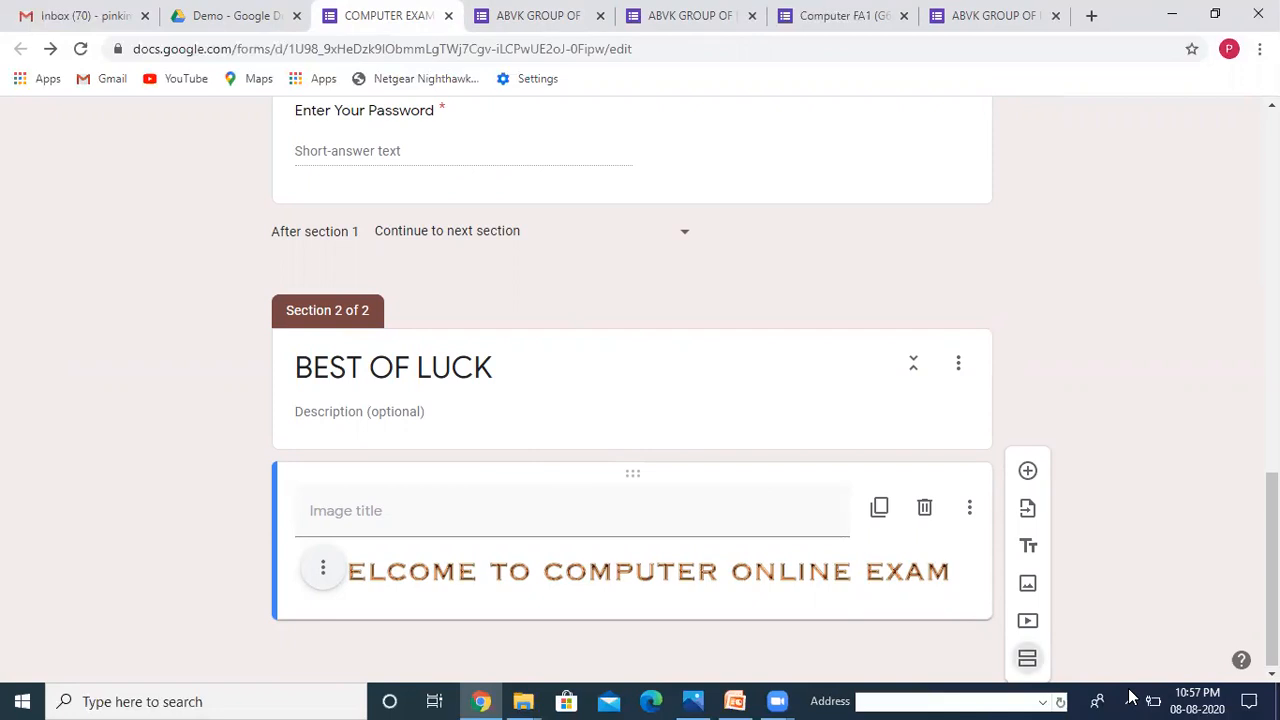
pyautogui.click(1272, 674)
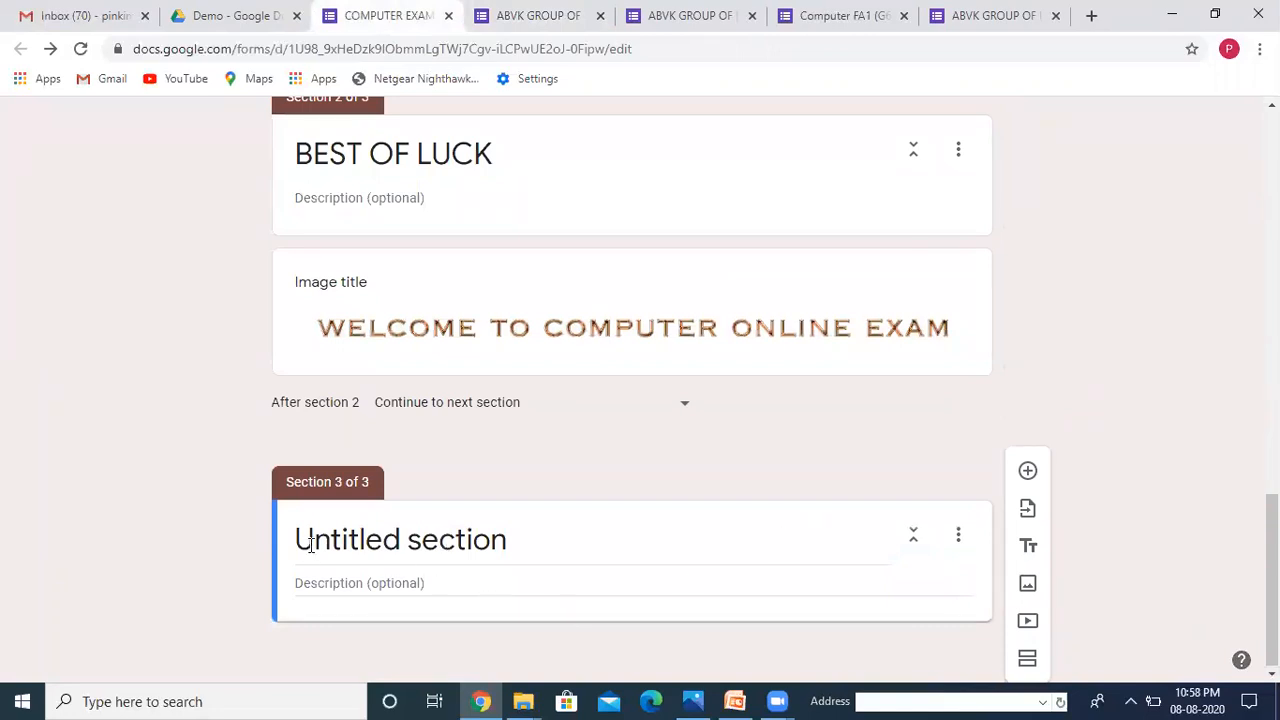
pyautogui.click(481, 539)
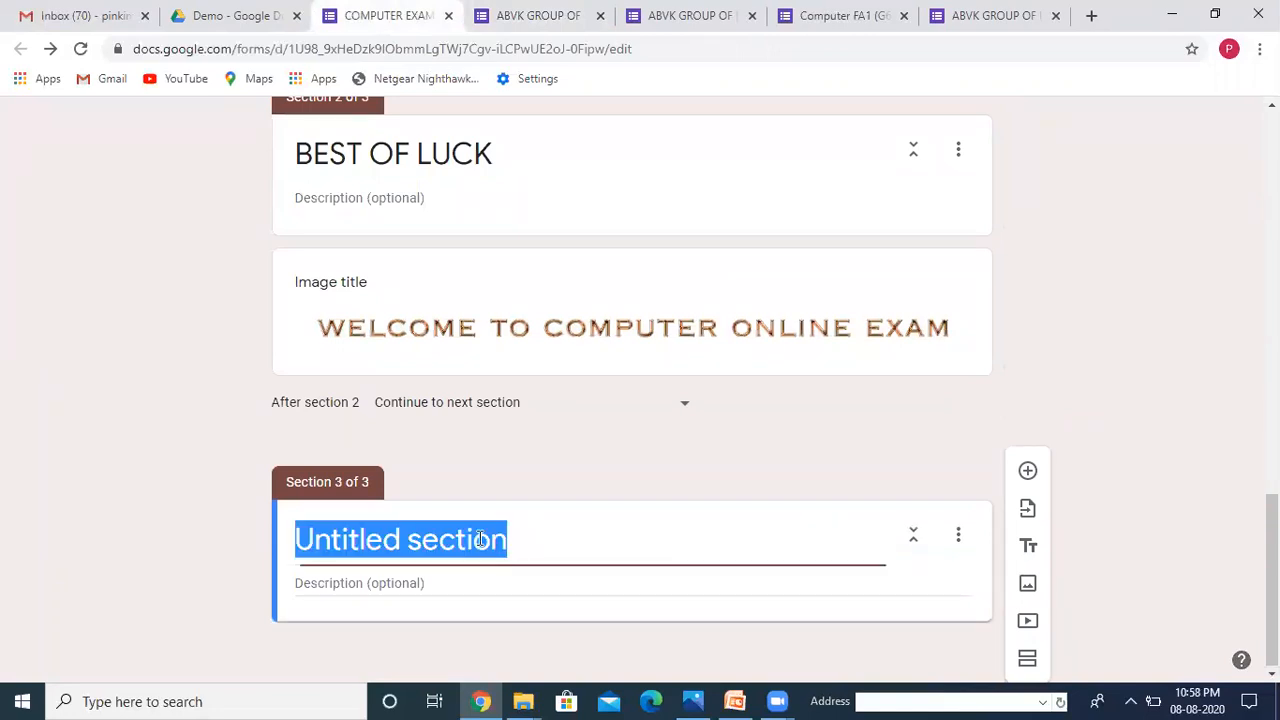
pyautogui.write('Read ')
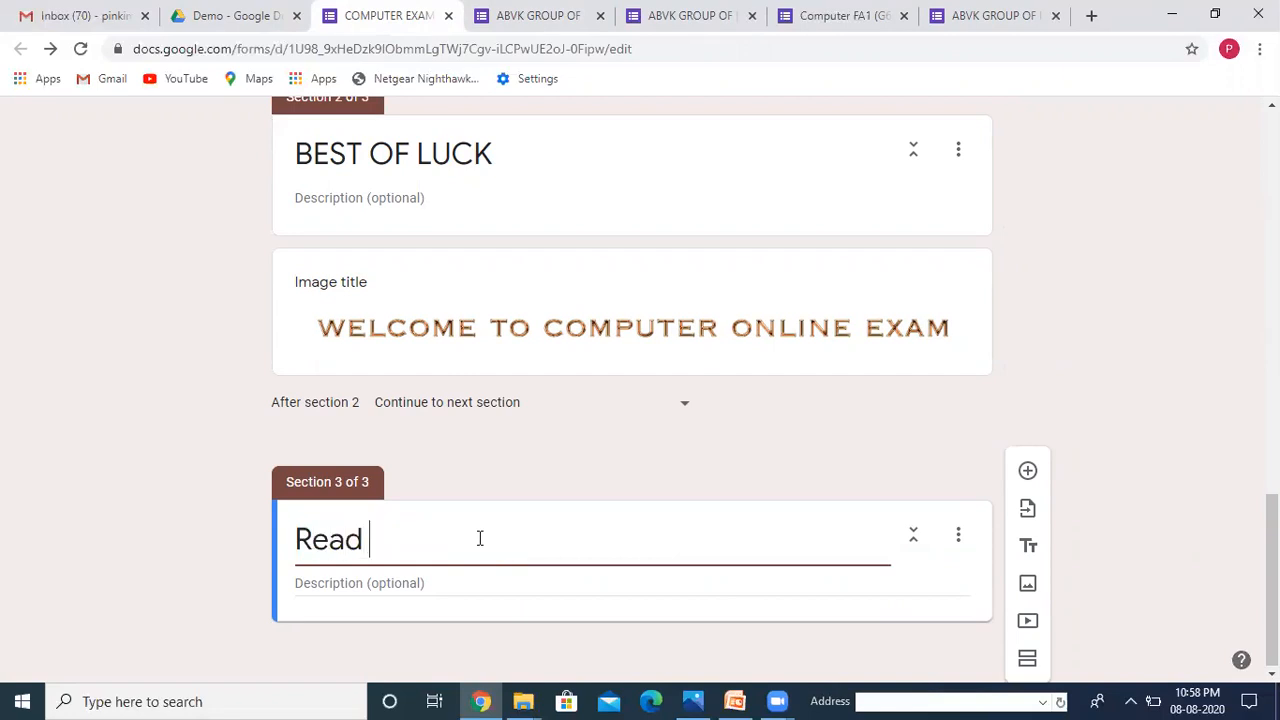
pyautogui.write('All q')
pyautogui.press('BackSpace')
pyautogui.write('Q')
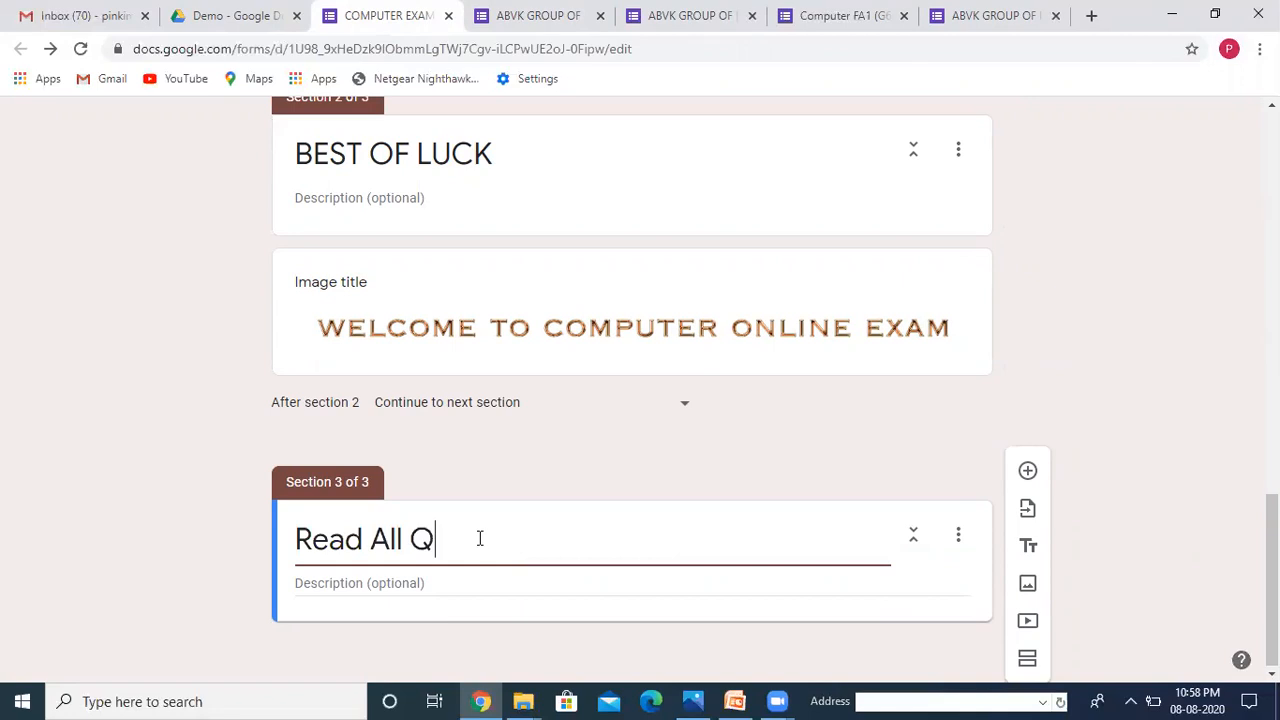
pyautogui.write('uestions C')
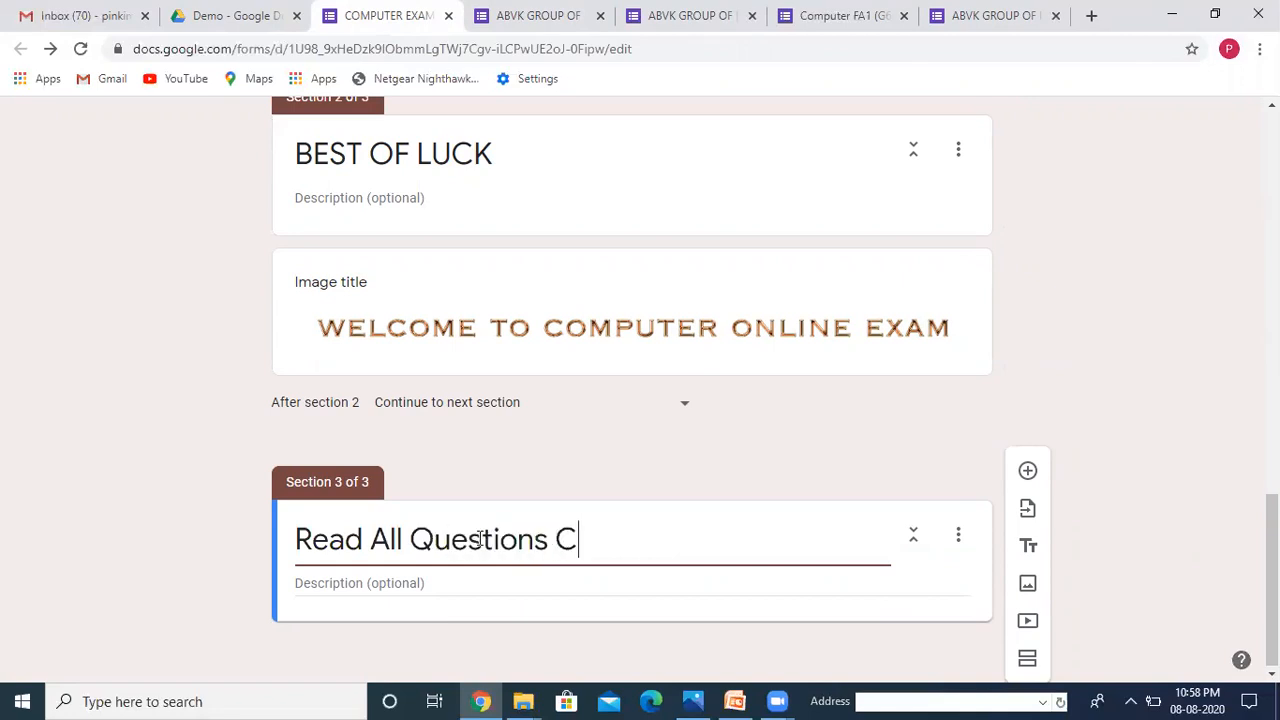
pyautogui.write('arefull')
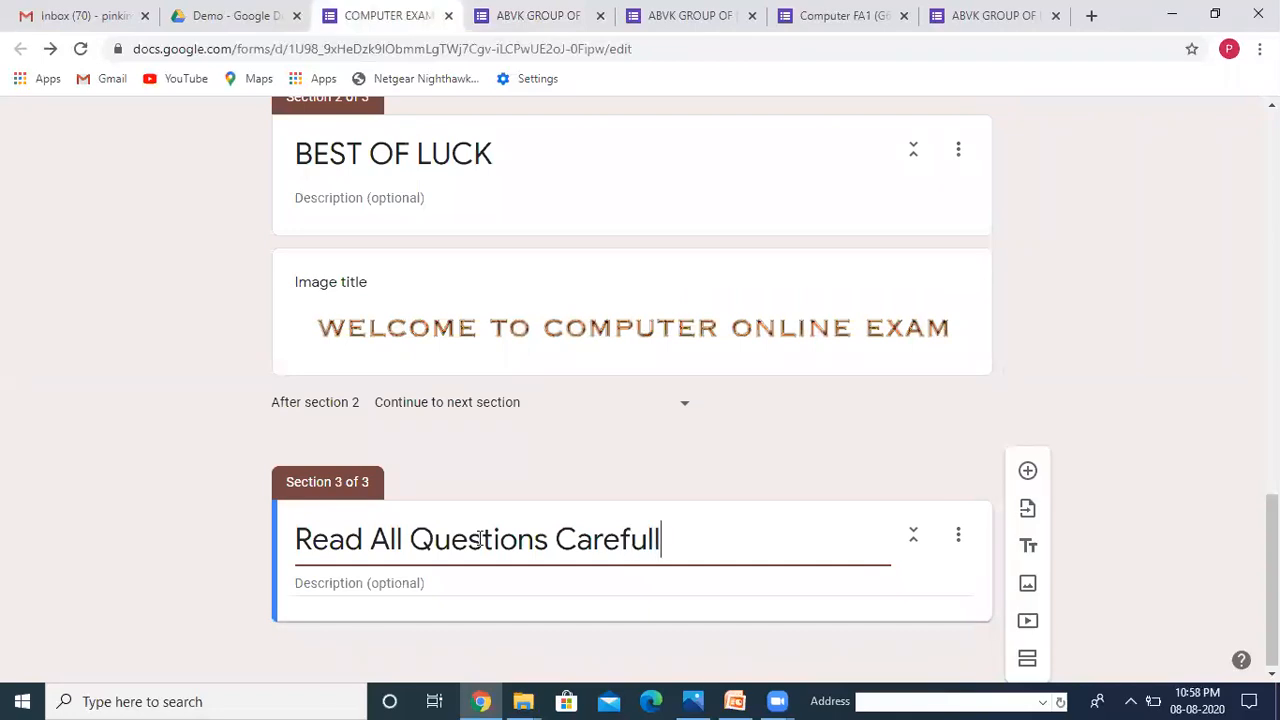
pyautogui.write('y.')
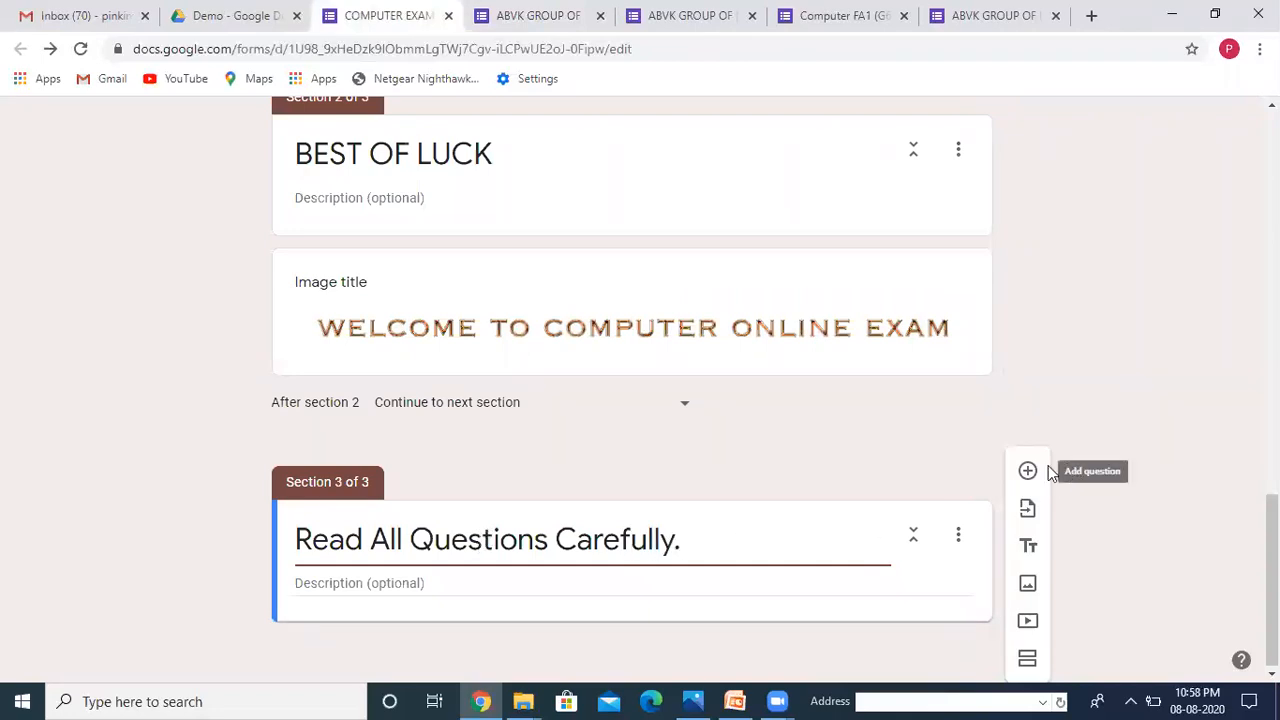
# Step: Add a question to the third section titled '1.Who is the father of computer'
pyautogui.click(1027, 473)
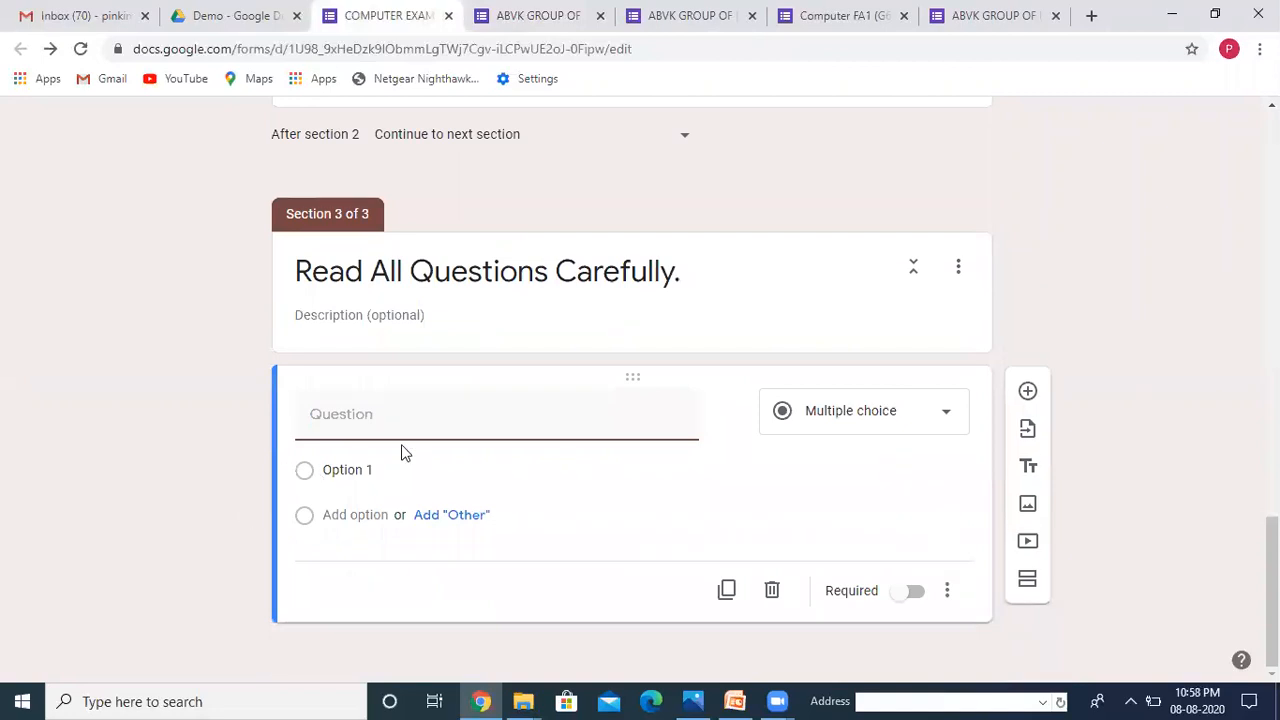
pyautogui.write('1.Who is the father o')
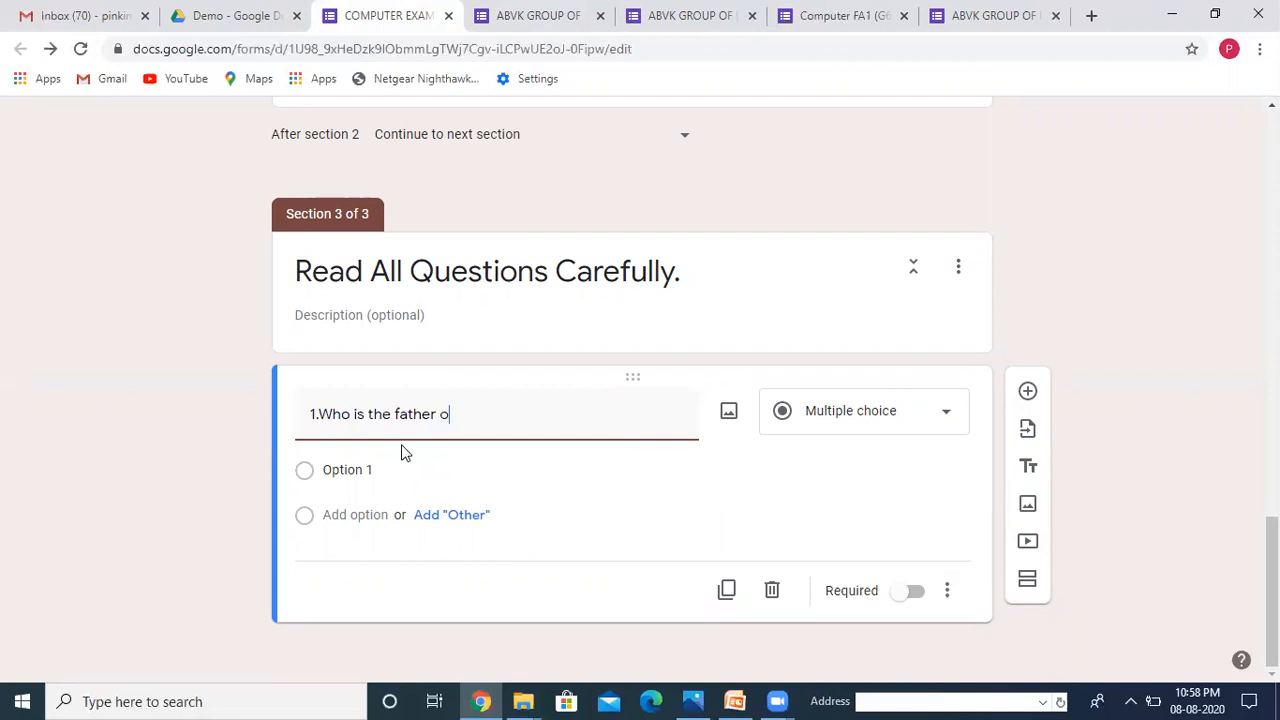
pyautogui.write('f computer')
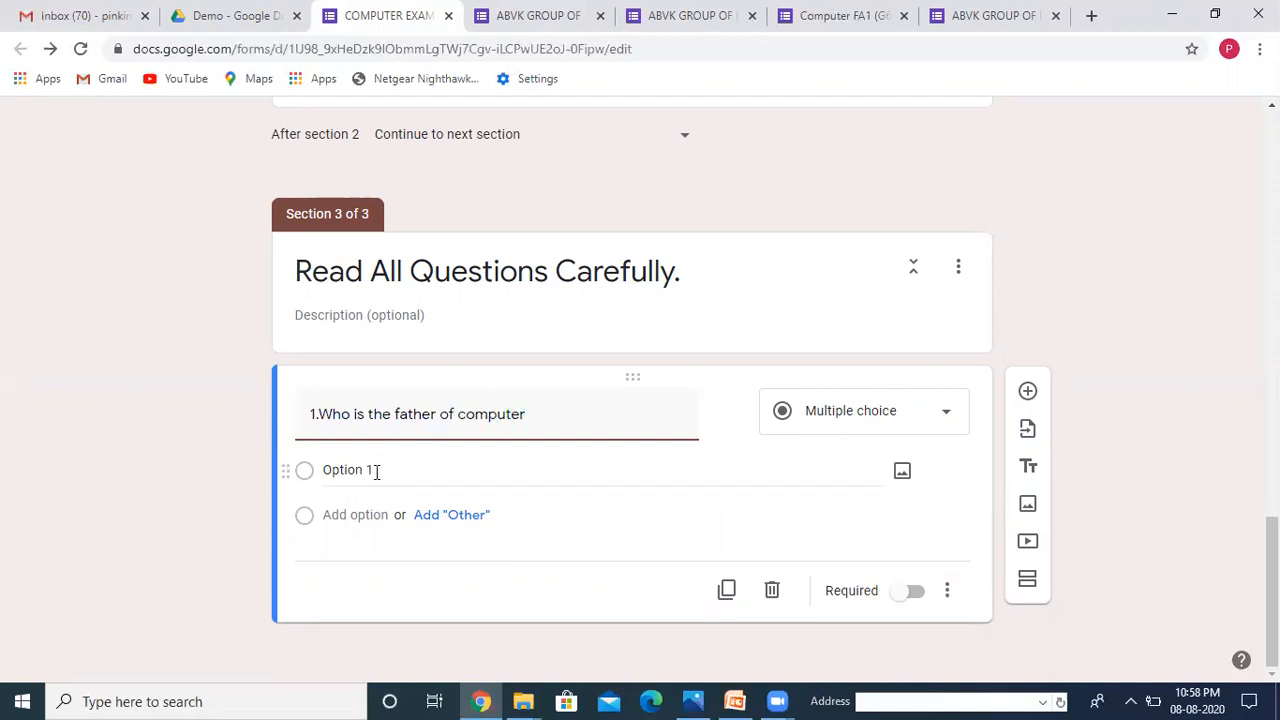
# Step: Give it options Charles Babbage, Bill gates, Augusta and None of them, and make it required
pyautogui.click(393, 472)
pyautogui.write('Charles Babbage')
pyautogui.click(340, 514)
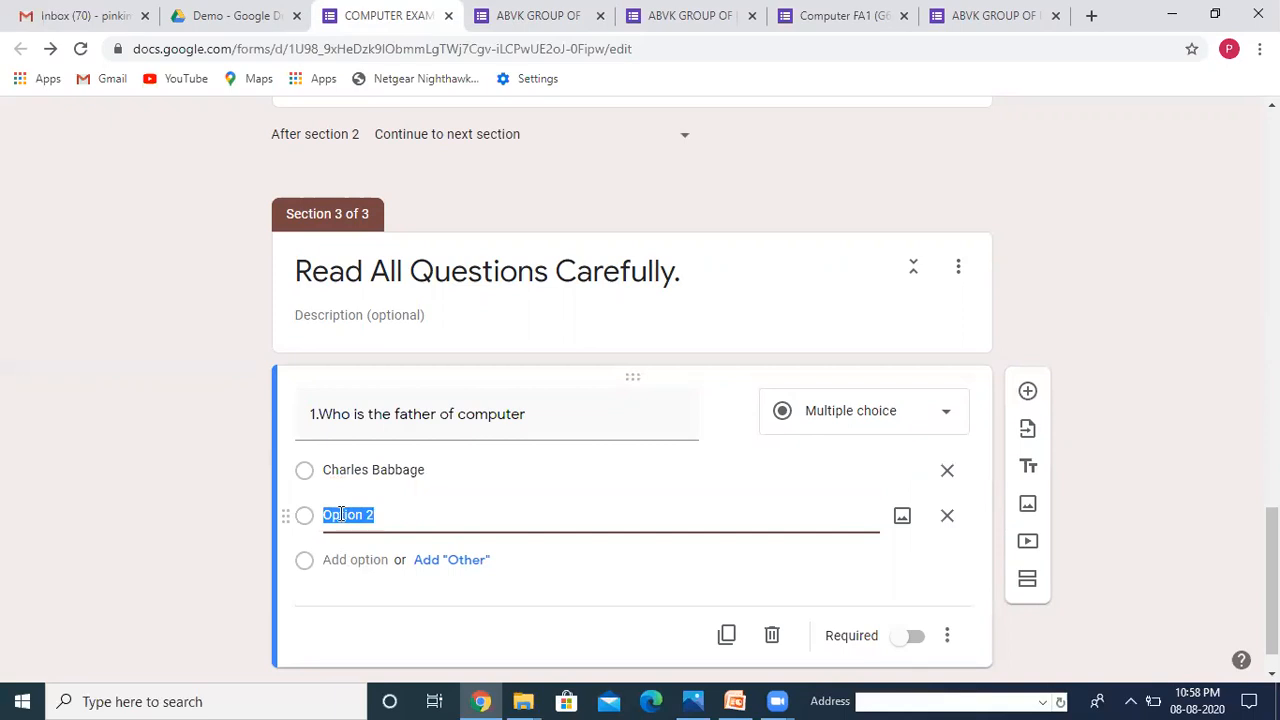
pyautogui.write('Bill gates')
pyautogui.click(336, 563)
pyautogui.write('Augu')
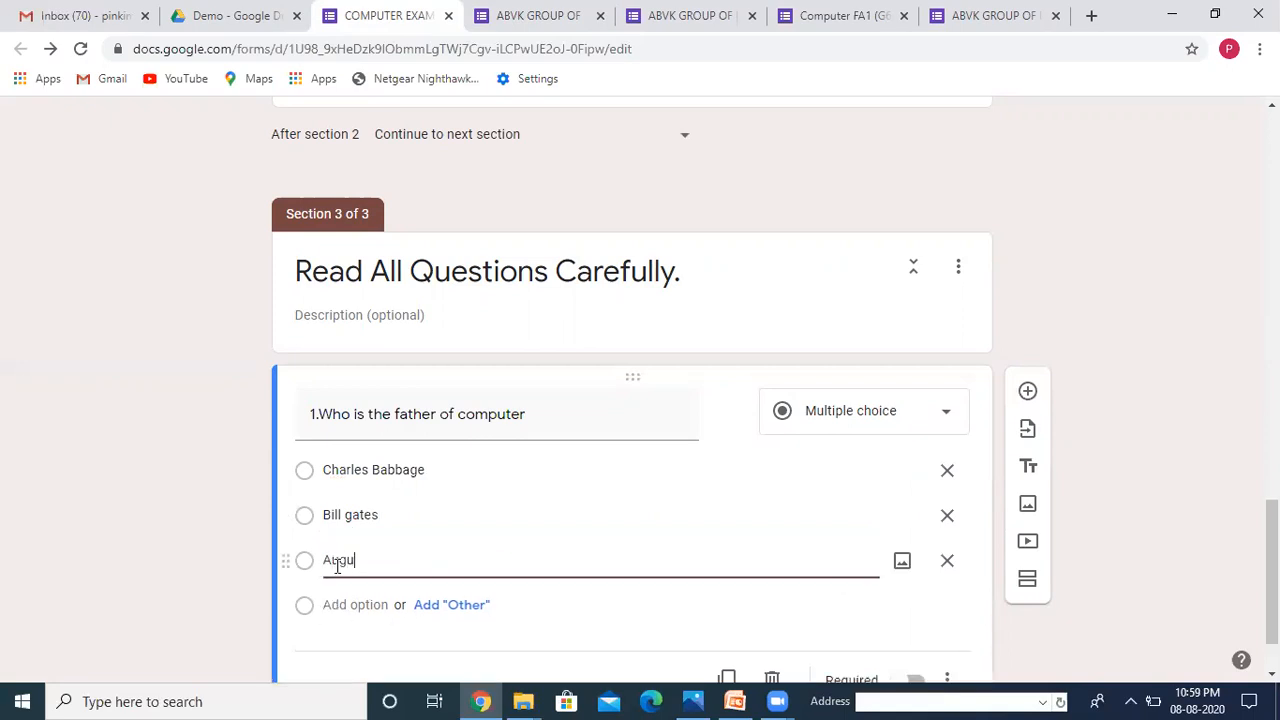
pyautogui.write('sta')
pyautogui.click(332, 607)
pyautogui.write('None of them')
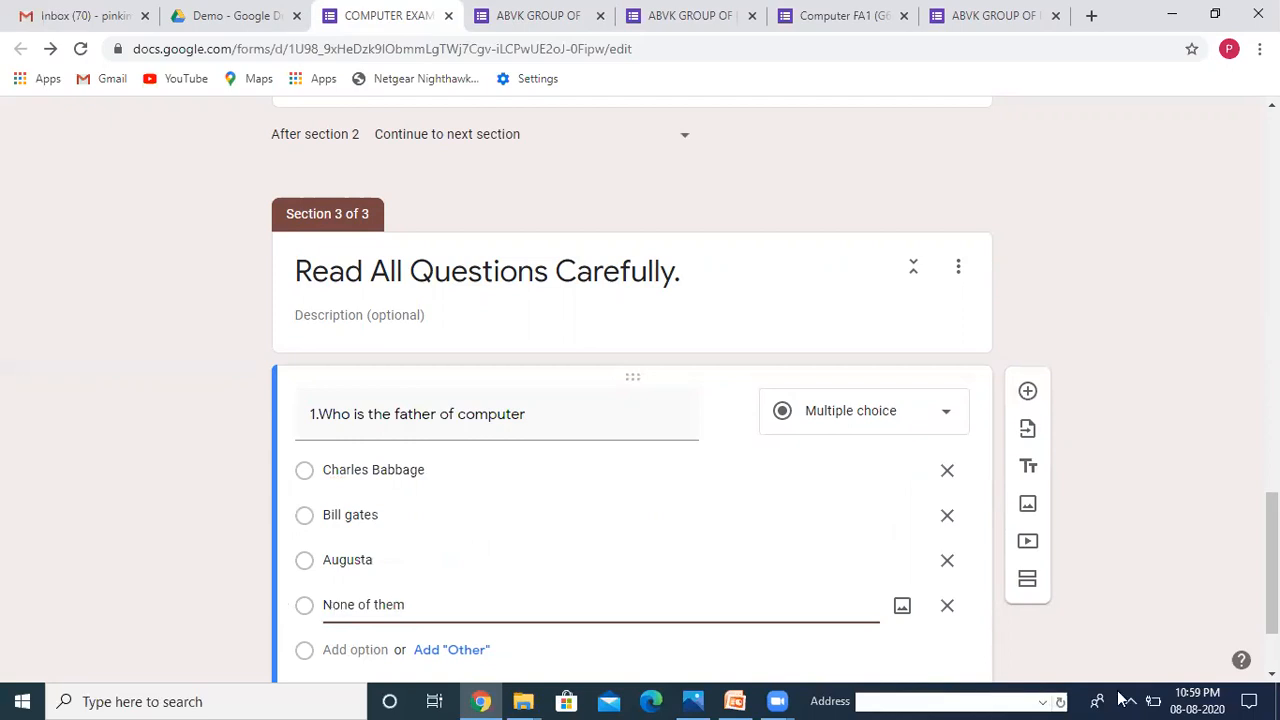
pyautogui.click(1272, 674)
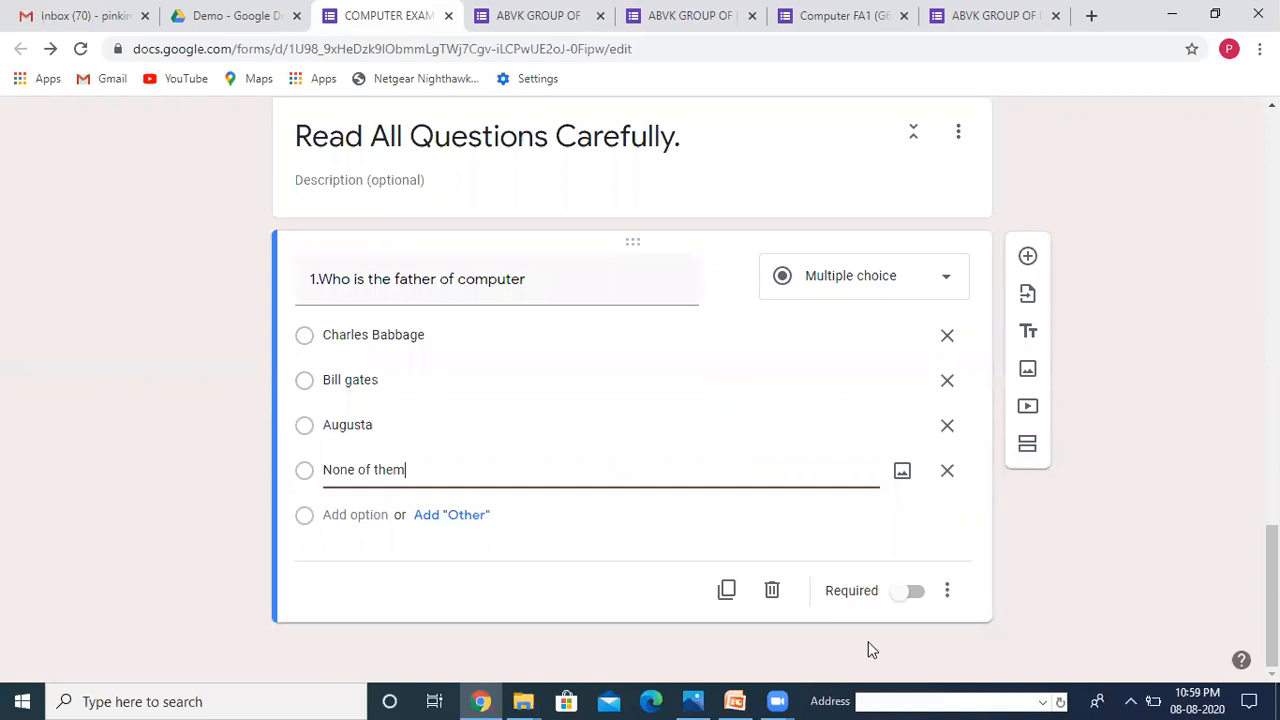
pyautogui.click(910, 591)
# Step: Switch on Make this a quiz in the COMPUTER EXAM form's Quizzes settings and save
pyautogui.scroll(14, 632, 380)
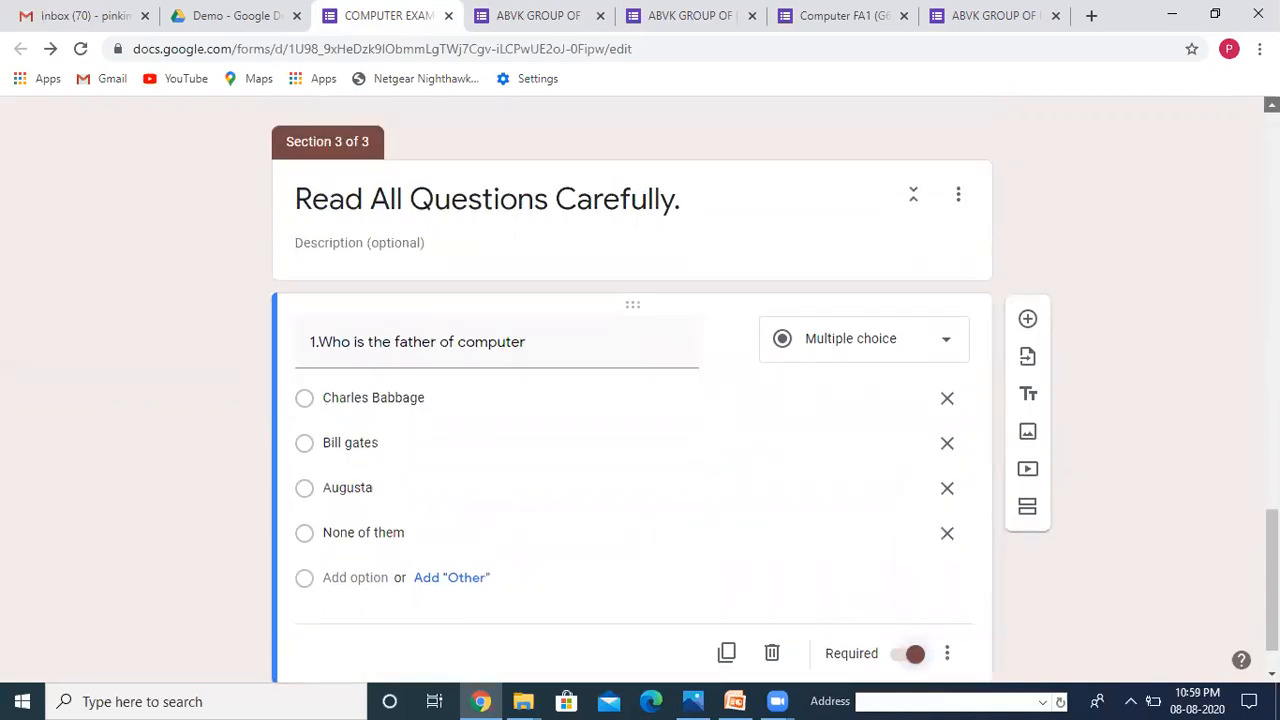
pyautogui.scroll(5, 632, 380)
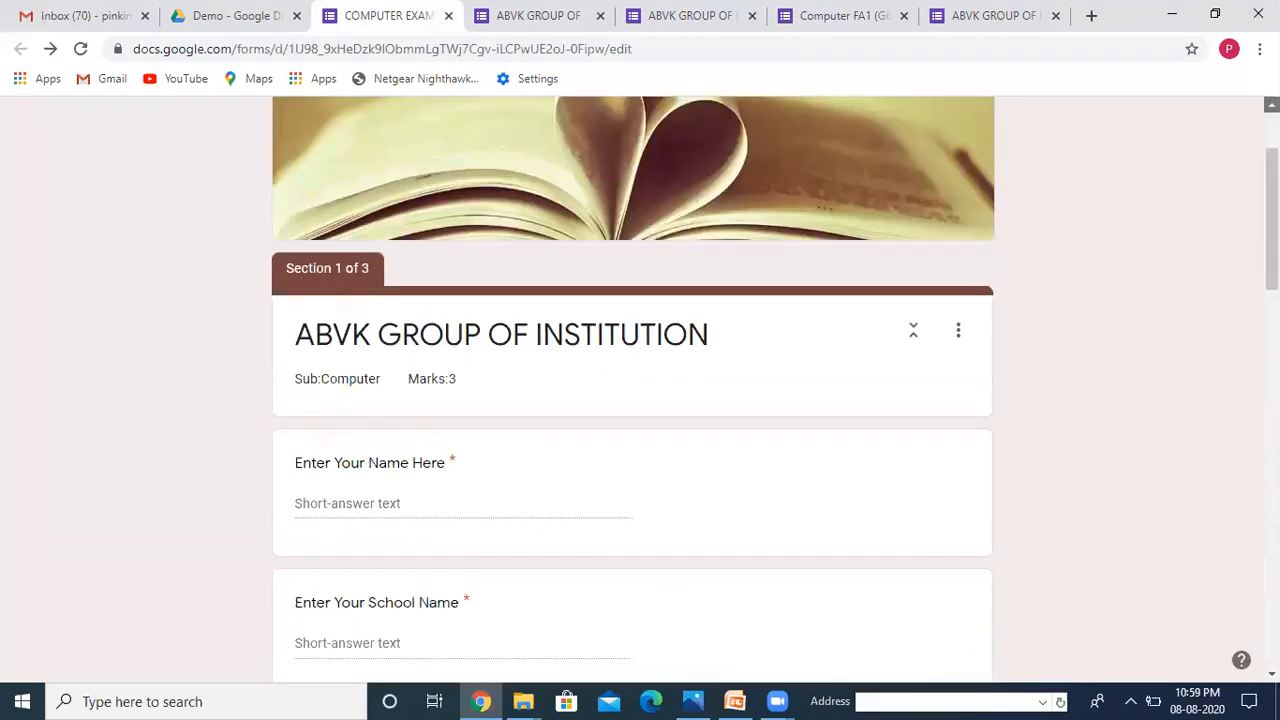
pyautogui.click(1043, 129)
pyautogui.click(802, 222)
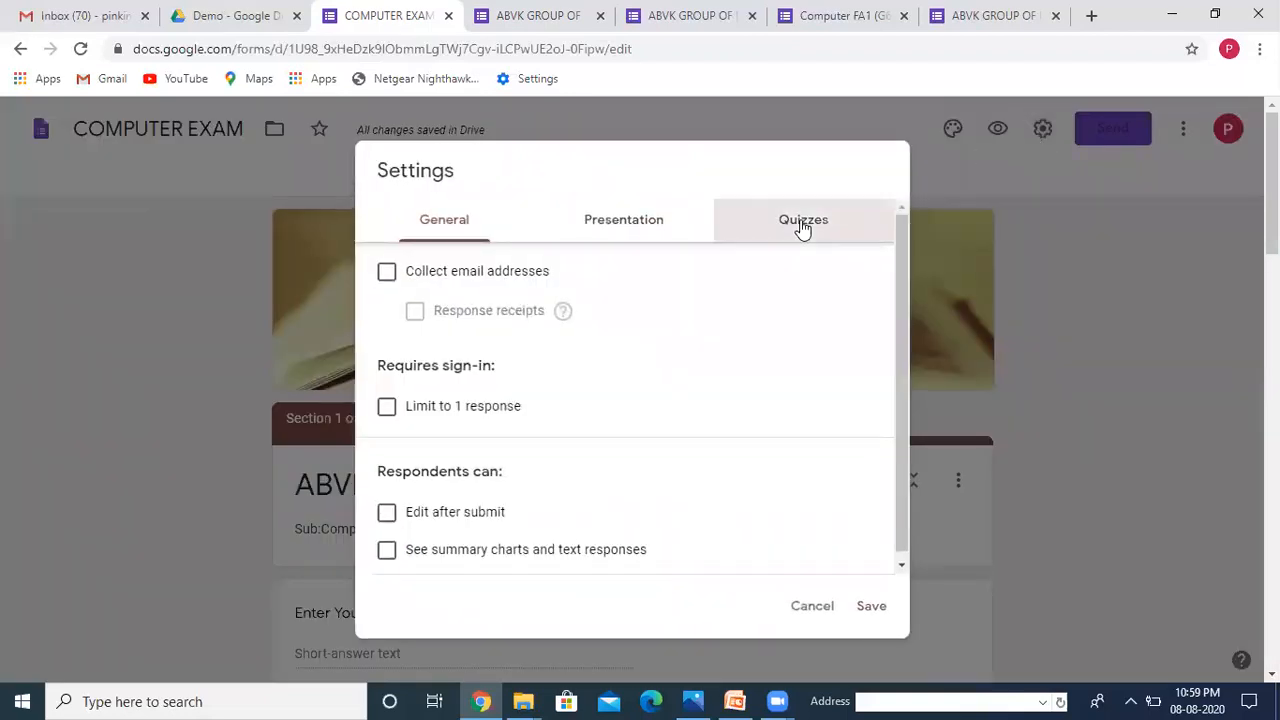
pyautogui.click(389, 268)
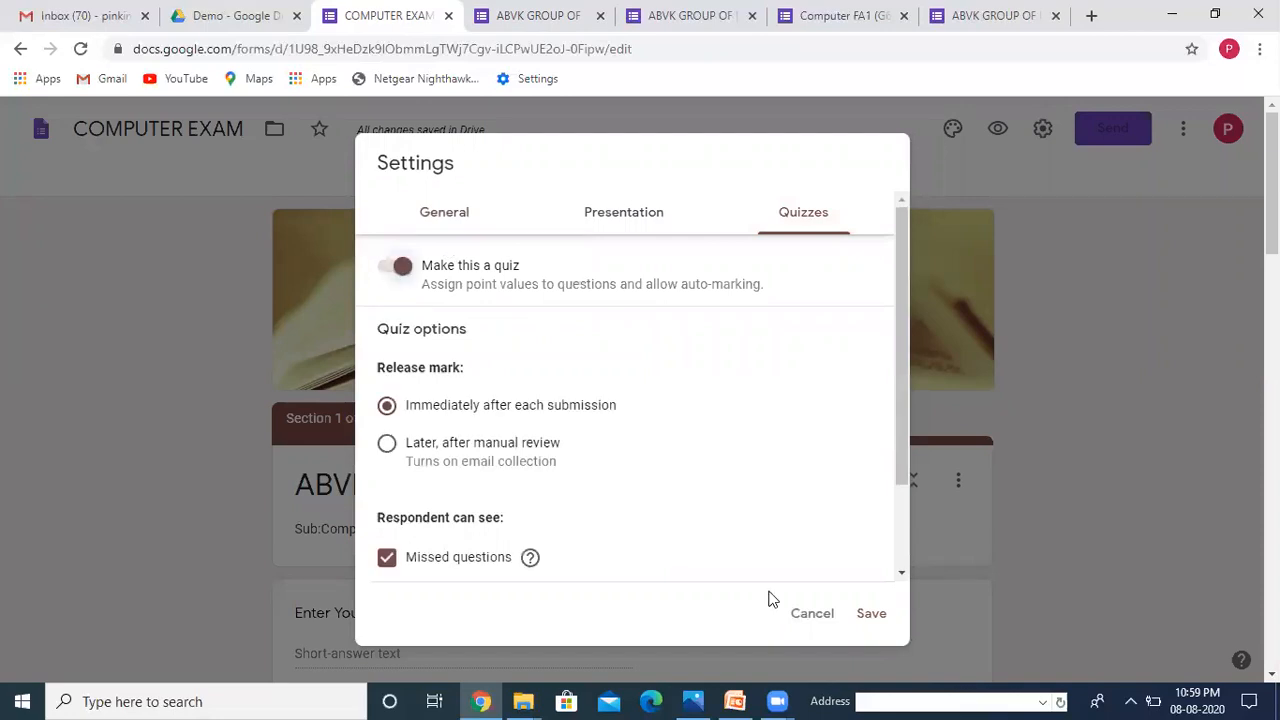
pyautogui.click(874, 615)
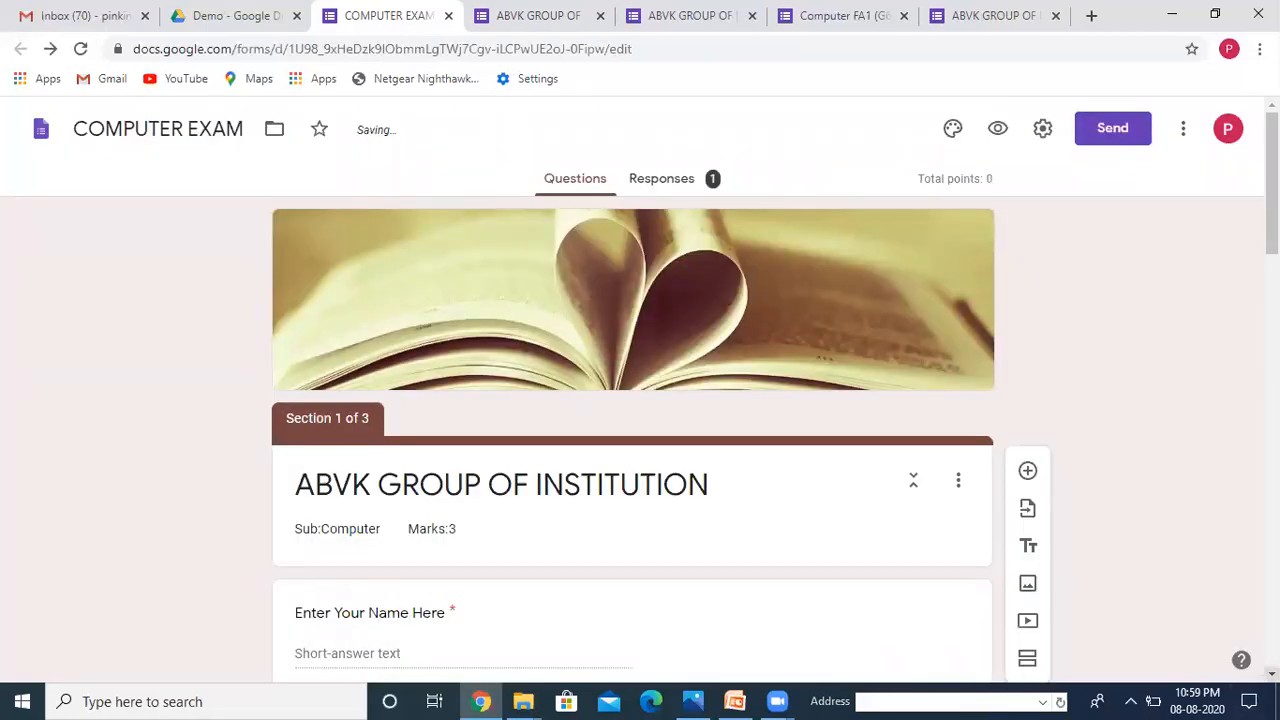
pyautogui.scroll(-8, 640, 400)
pyautogui.scroll(-3, 640, 400)
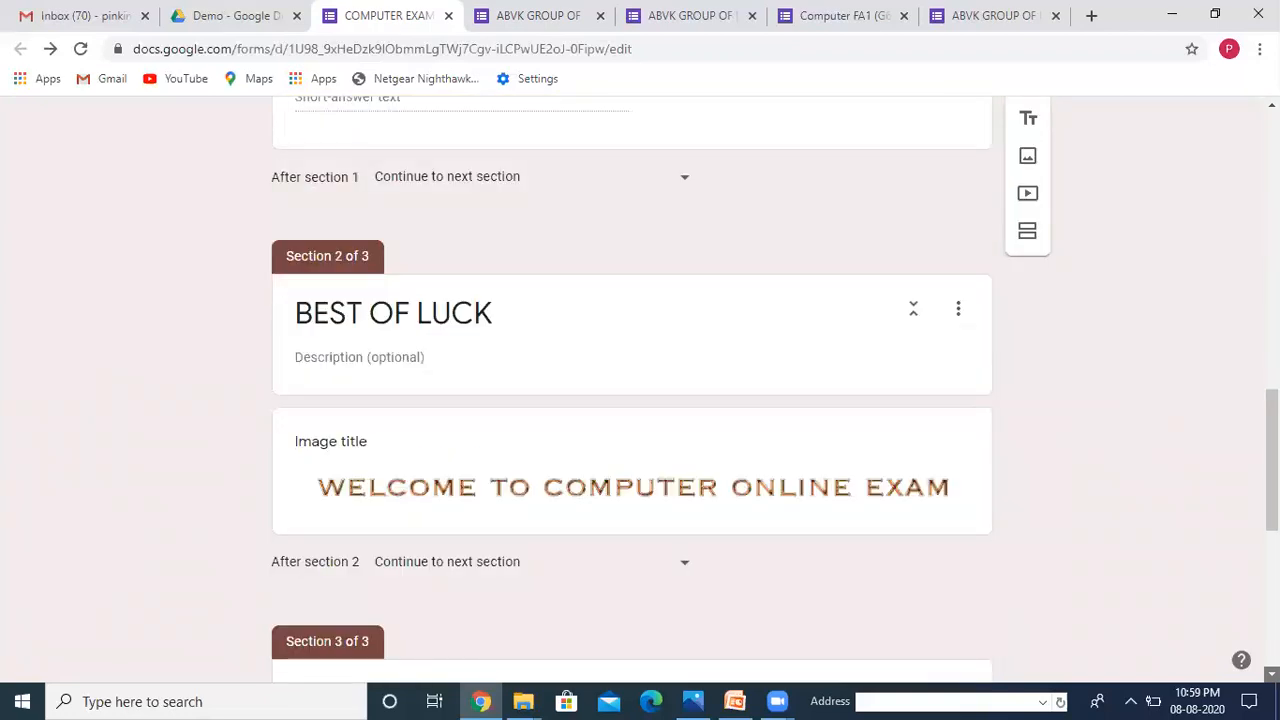
pyautogui.scroll(-6, 320, 645)
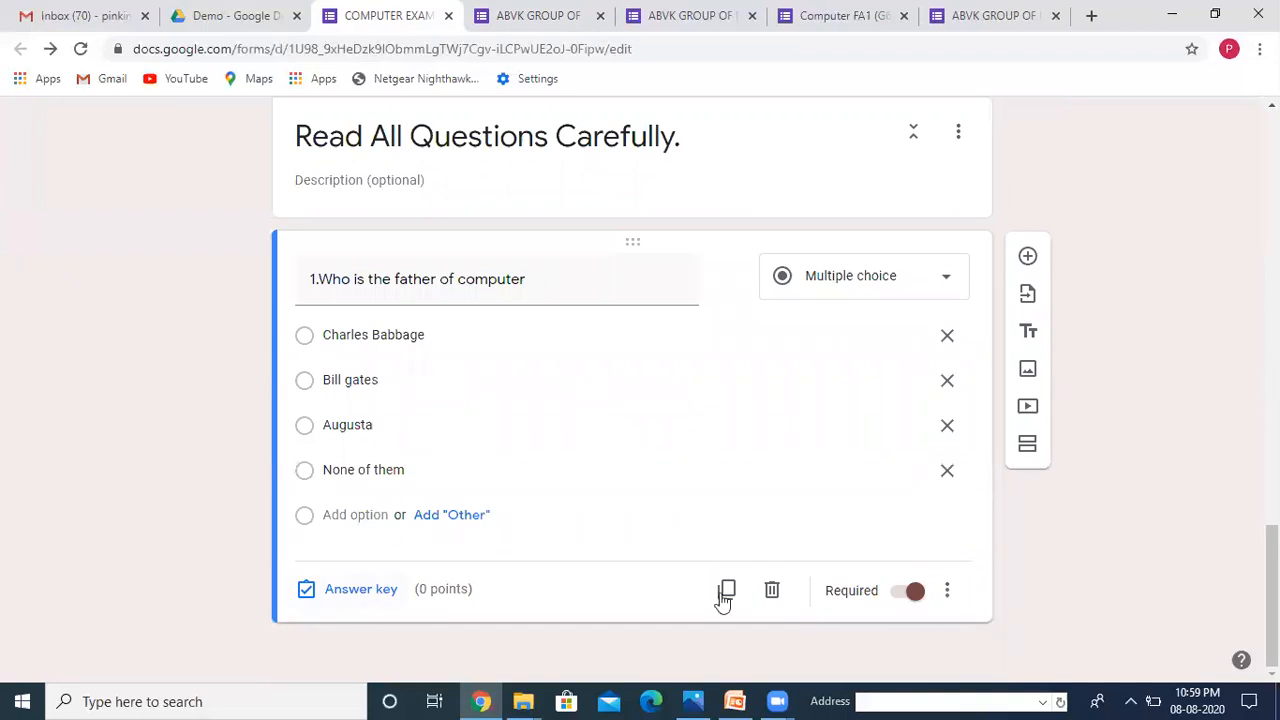
# Step: In question 1's answer key, mark Charles Babbage correct and assign 1 point
pyautogui.click(345, 597)
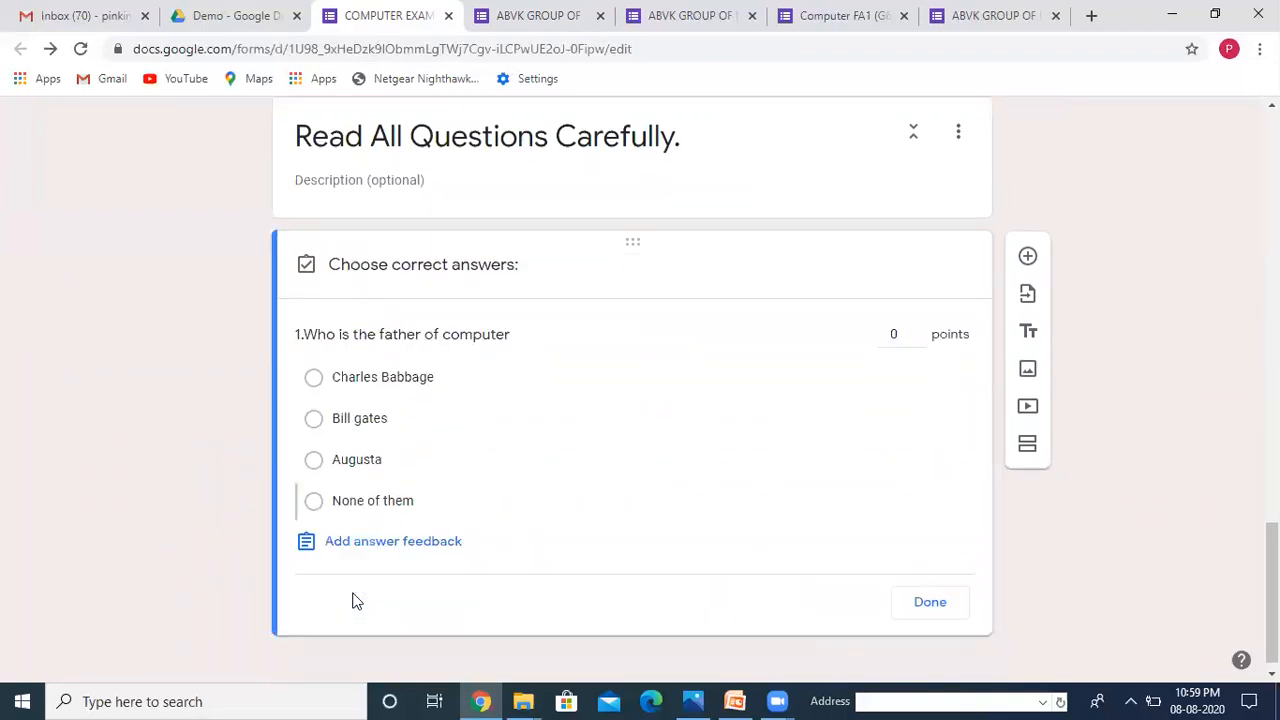
pyautogui.click(325, 384)
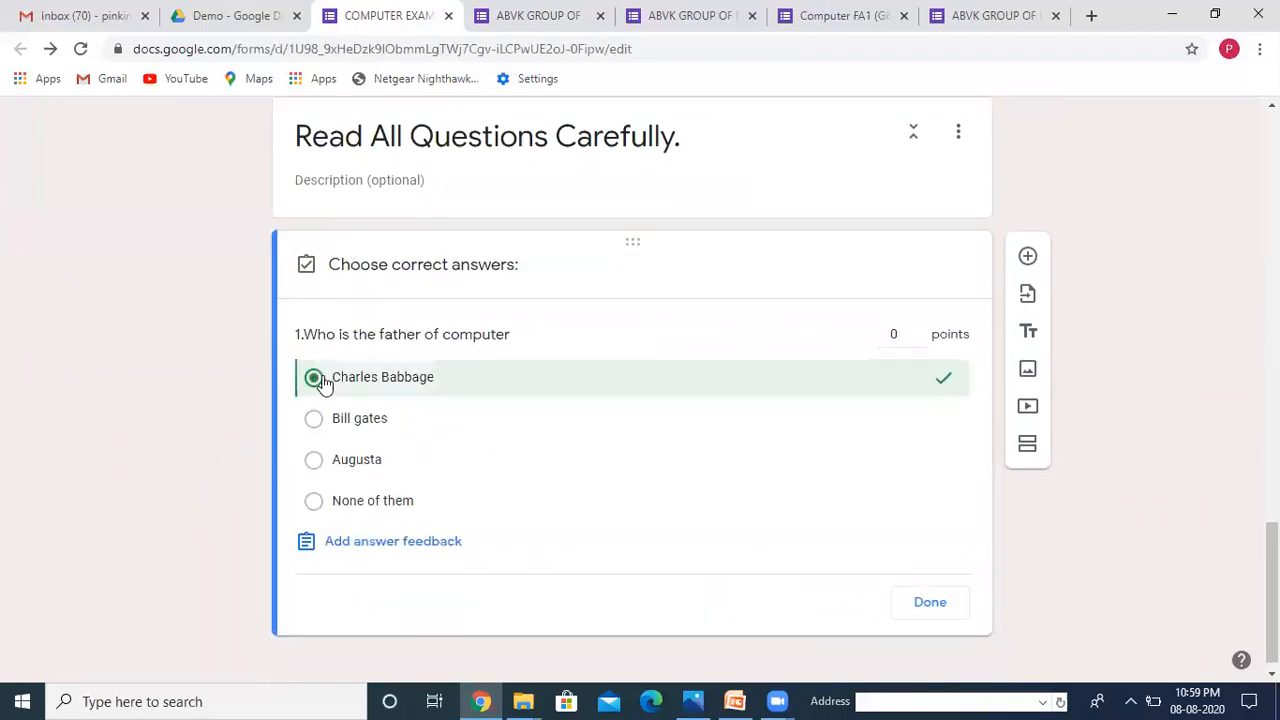
pyautogui.click(910, 333)
pyautogui.click(941, 606)
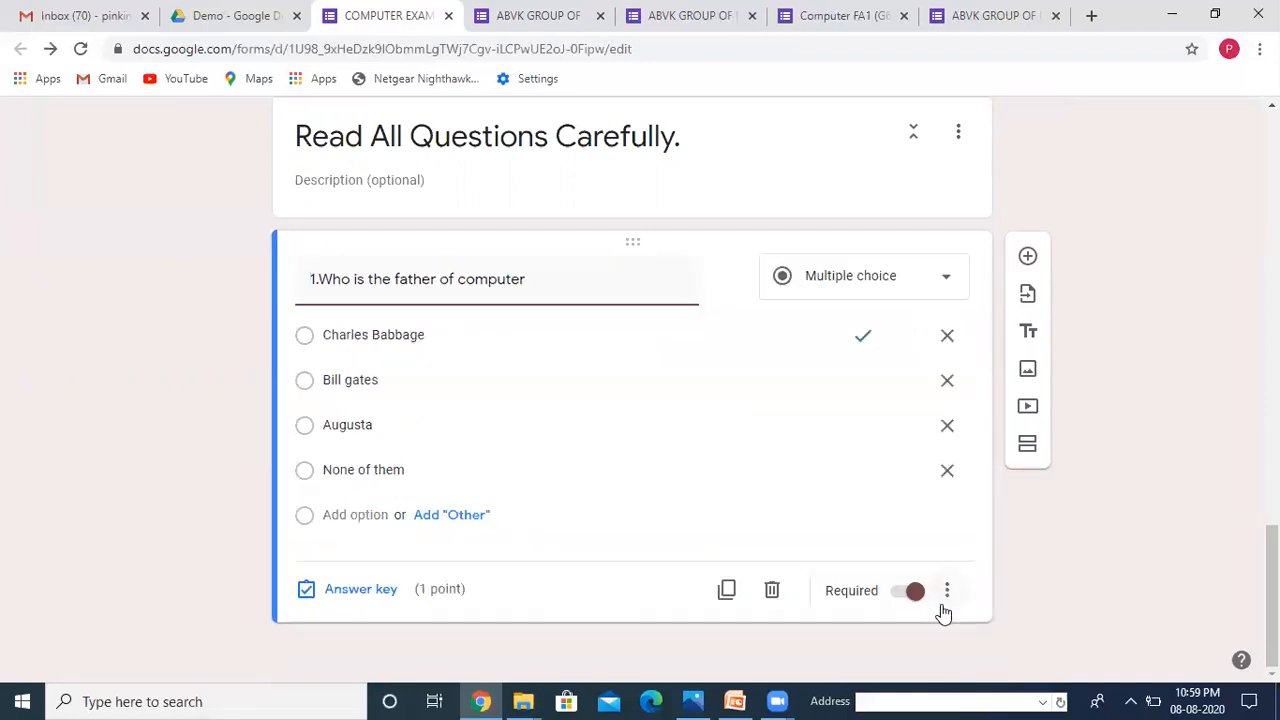
# Step: Add question 2 titled '2.Identify the picture of monitor' and select its Option 1 field
pyautogui.click(1027, 258)
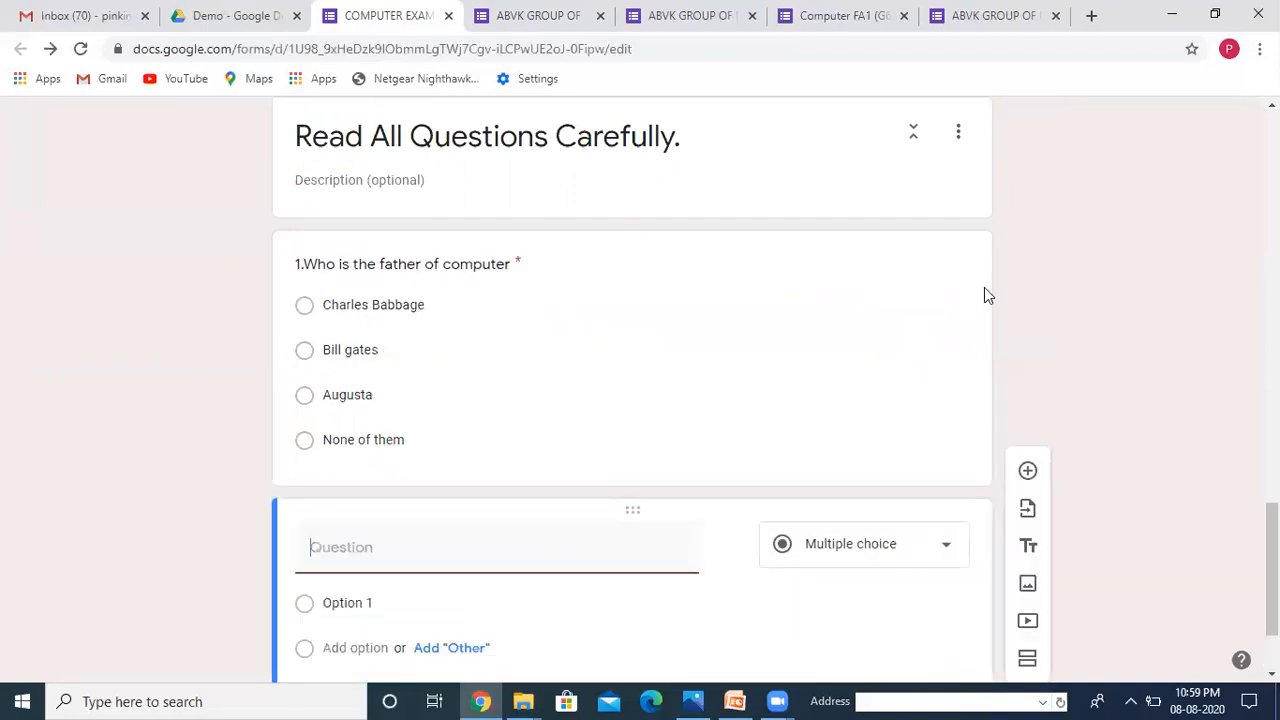
pyautogui.write('2.Identify the p')
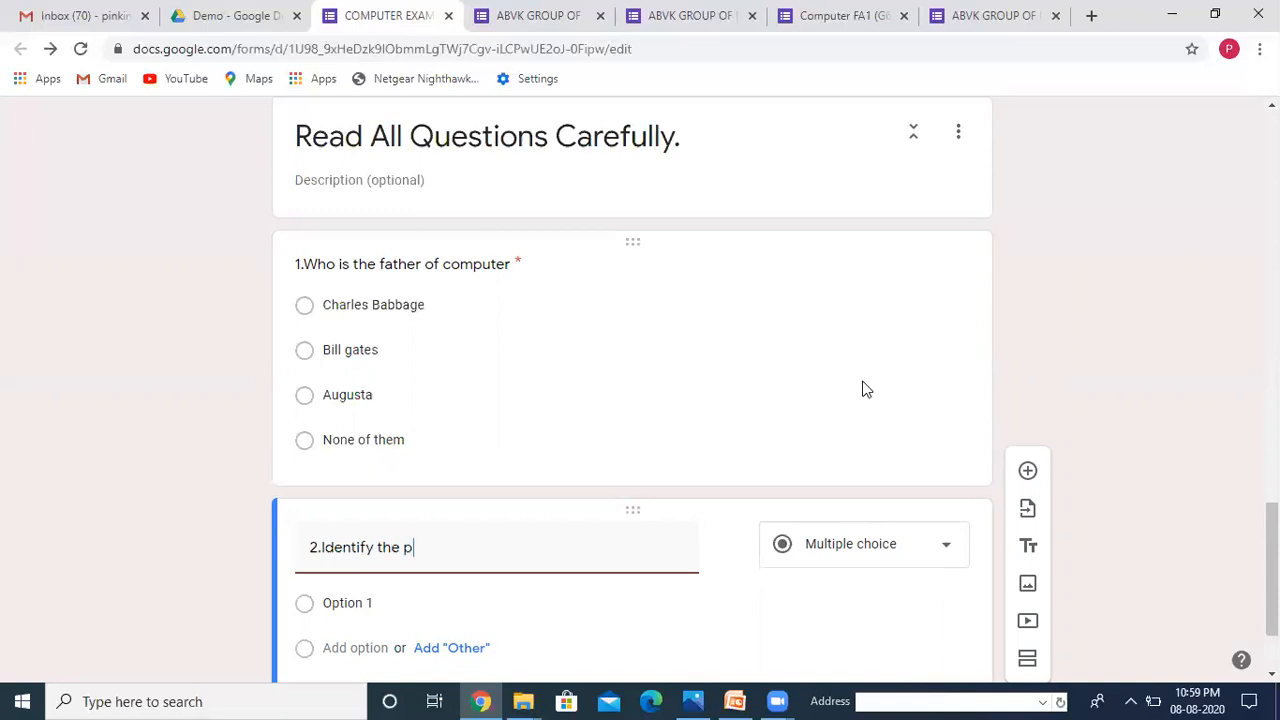
pyautogui.write('icture of mono')
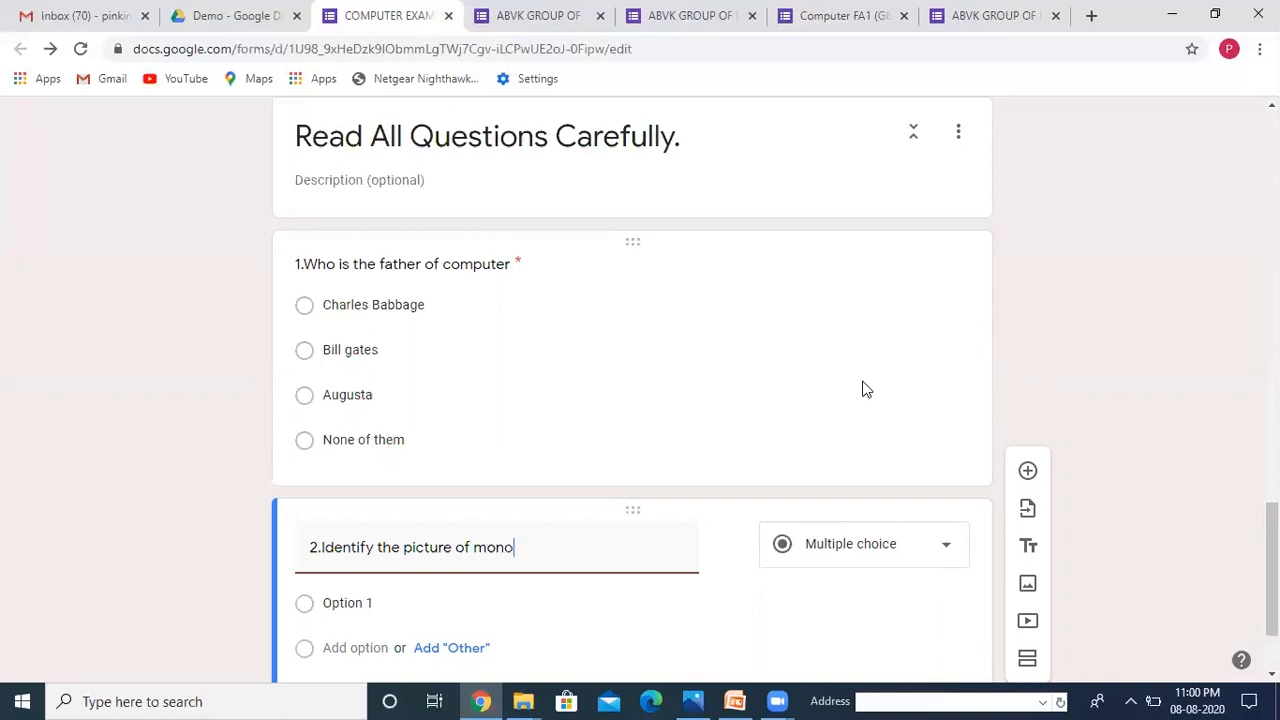
pyautogui.press('BackSpace')
pyautogui.write('itor')
pyautogui.scroll(-2, 632, 400)
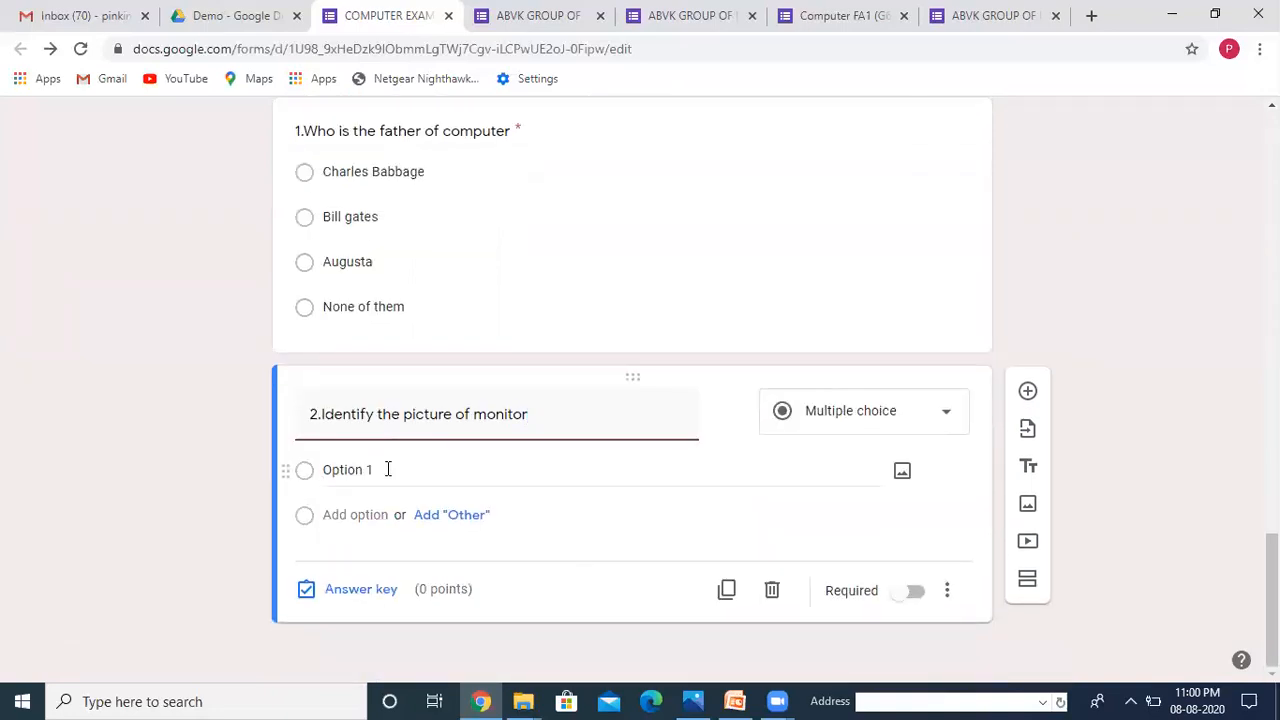
pyautogui.click(388, 470)
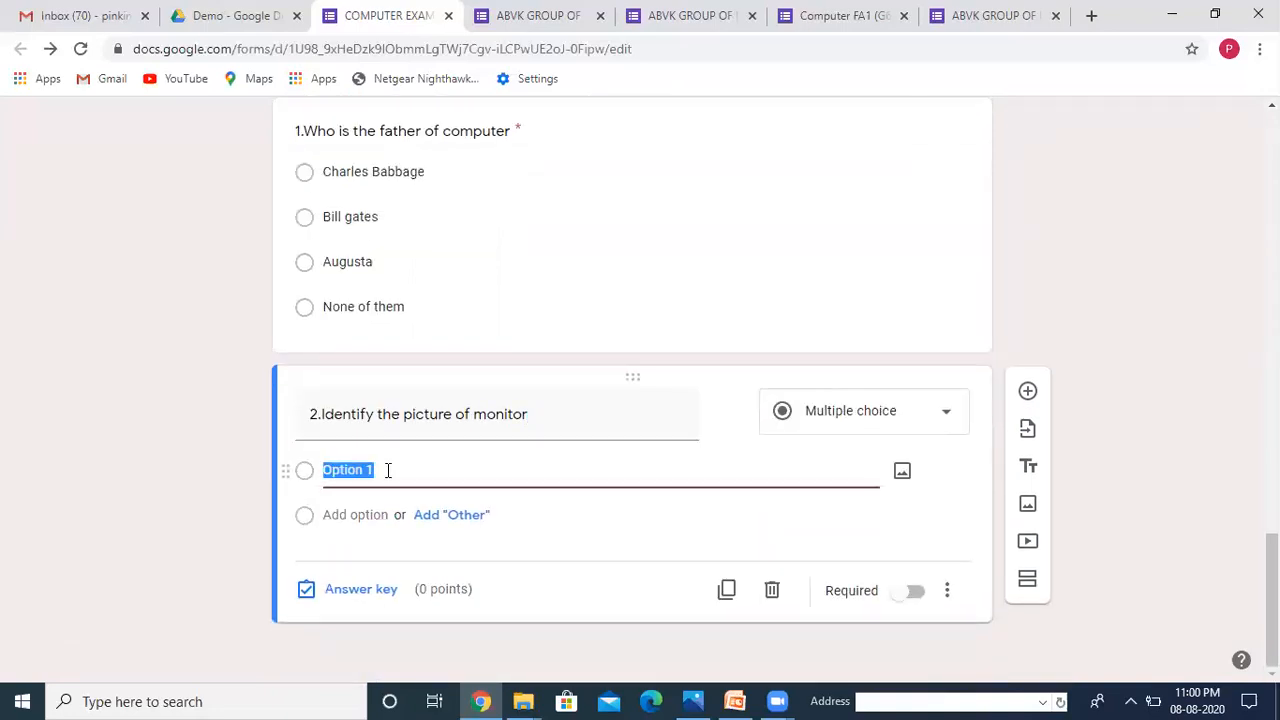
# Step: Insert a blue desktop monitor picture from a Google image search for 'Monitor' into Option 1
pyautogui.click(901, 470)
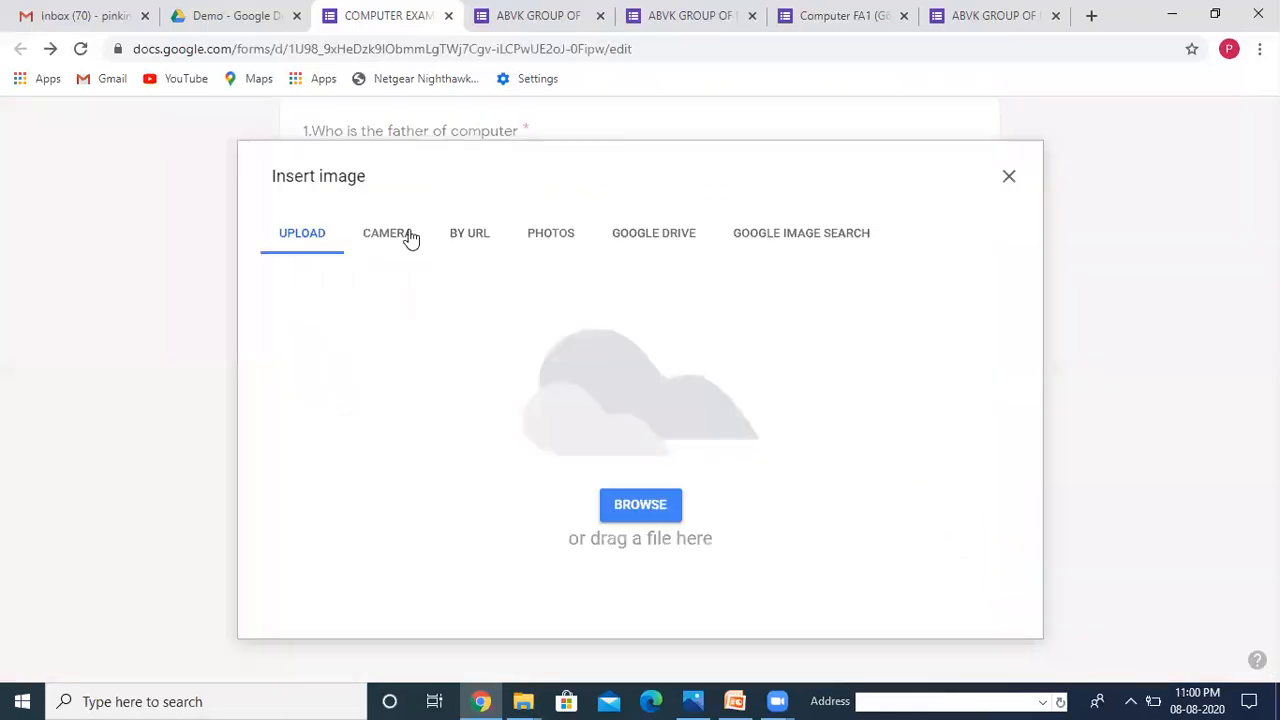
pyautogui.click(785, 232)
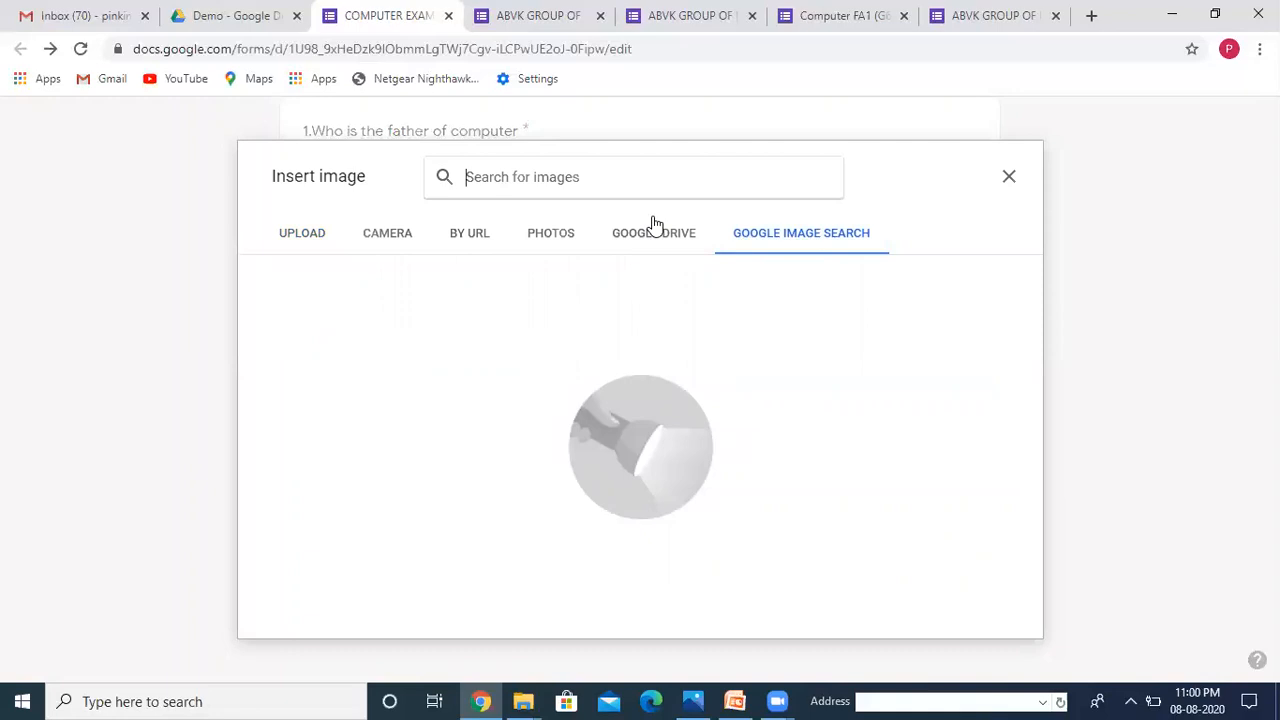
pyautogui.write('Monit')
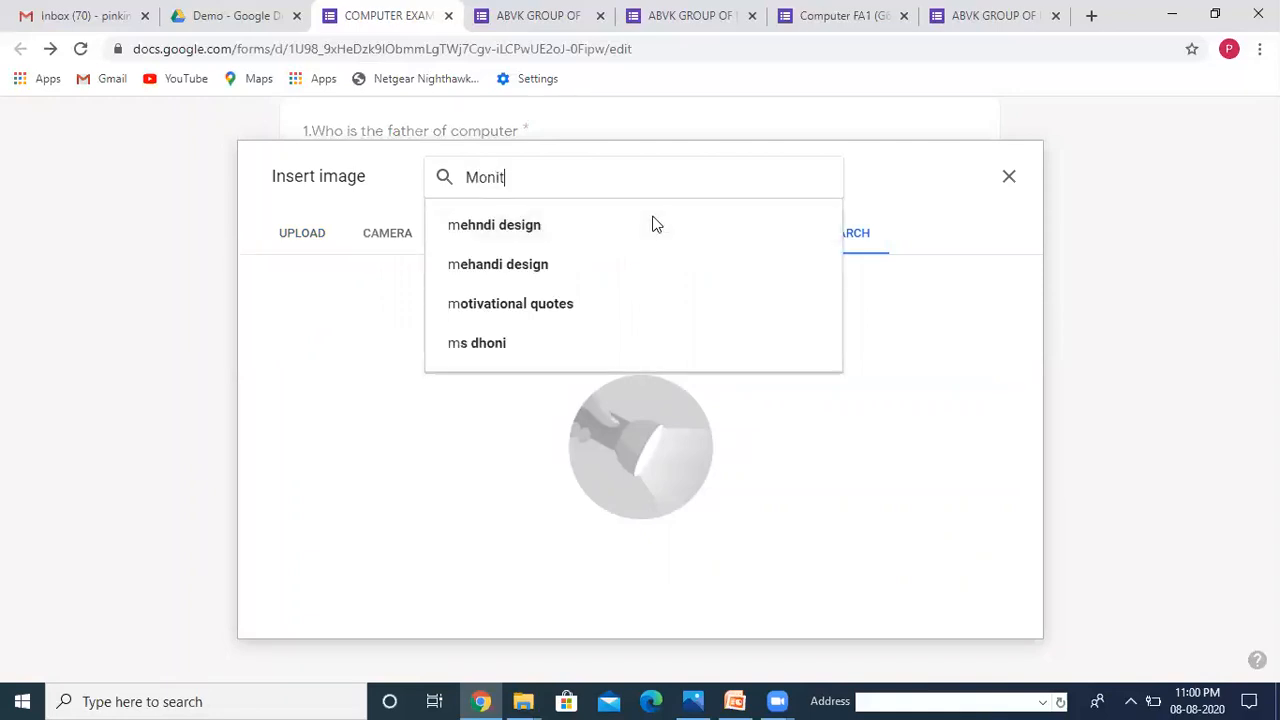
pyautogui.write('or')
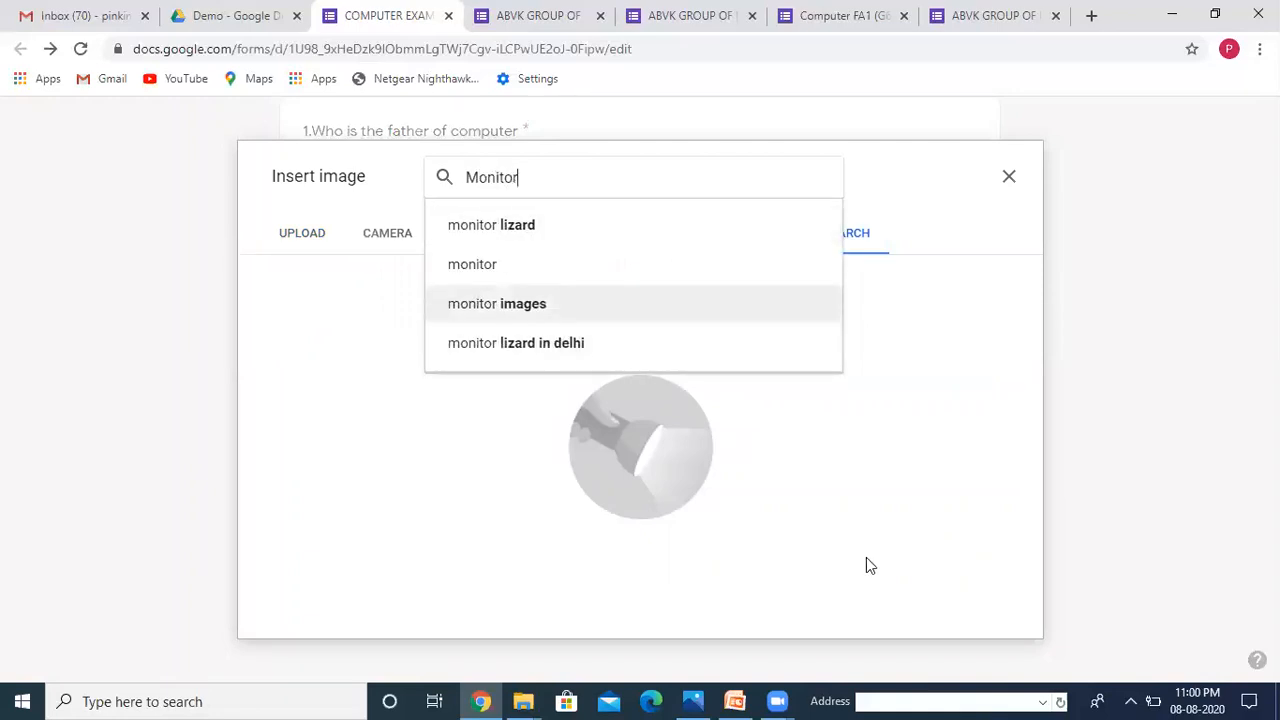
pyautogui.click(508, 304)
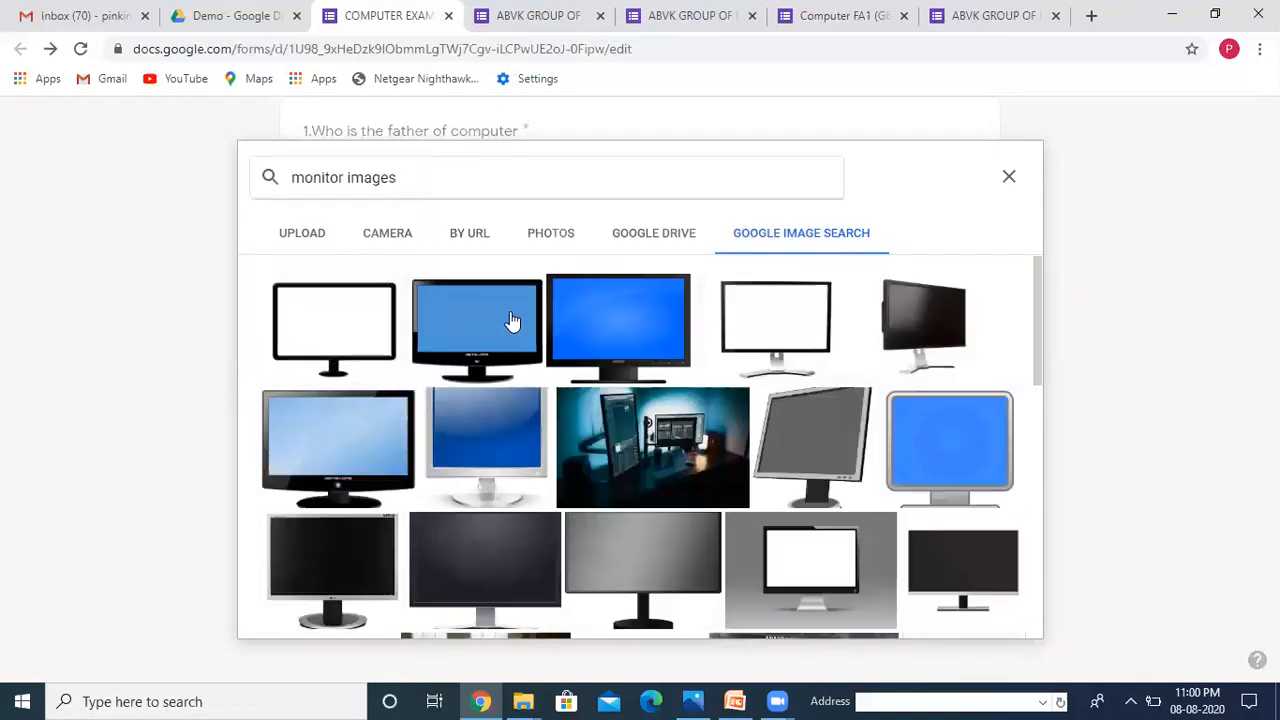
pyautogui.click(514, 440)
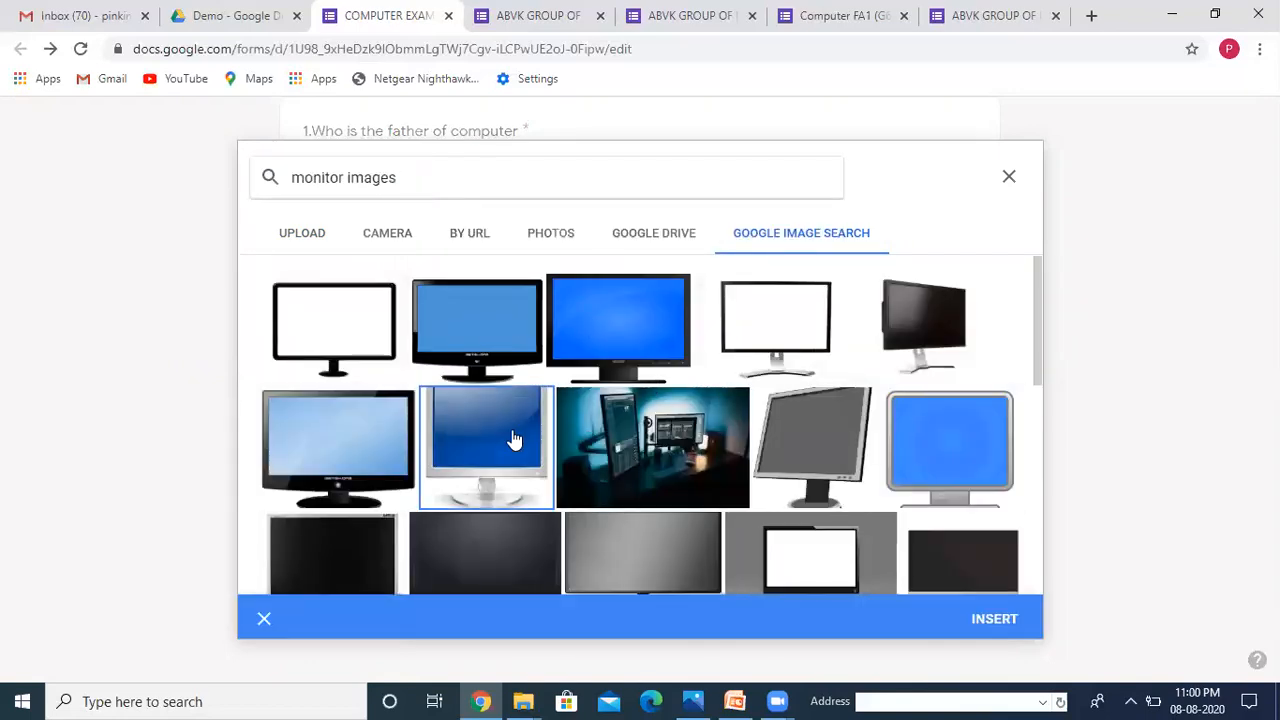
pyautogui.click(986, 615)
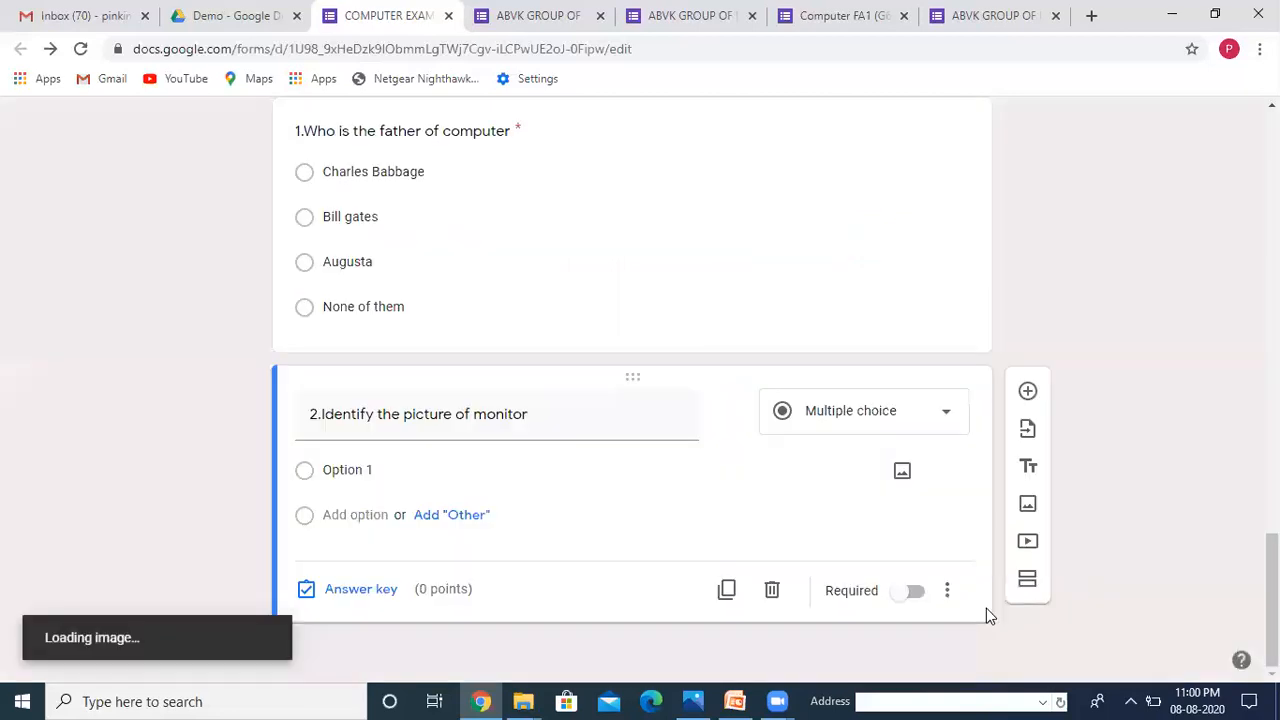
pyautogui.click(403, 477)
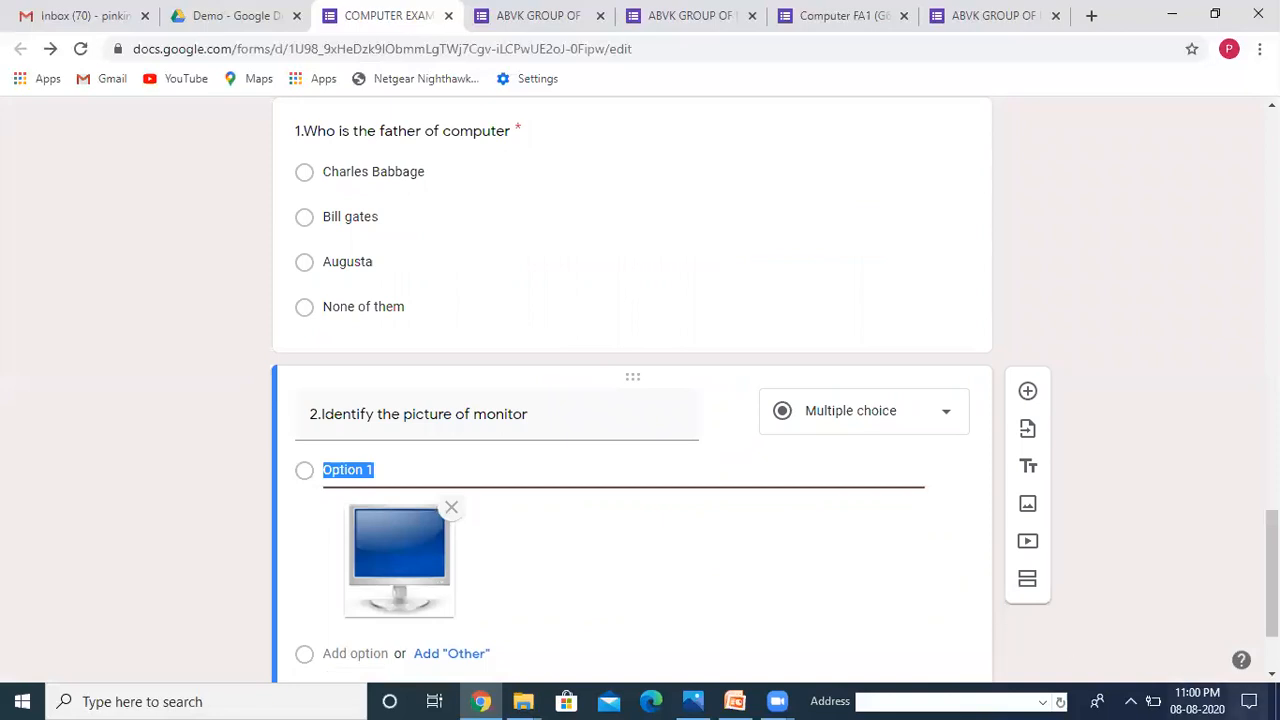
pyautogui.scroll(-2, 1073, 646)
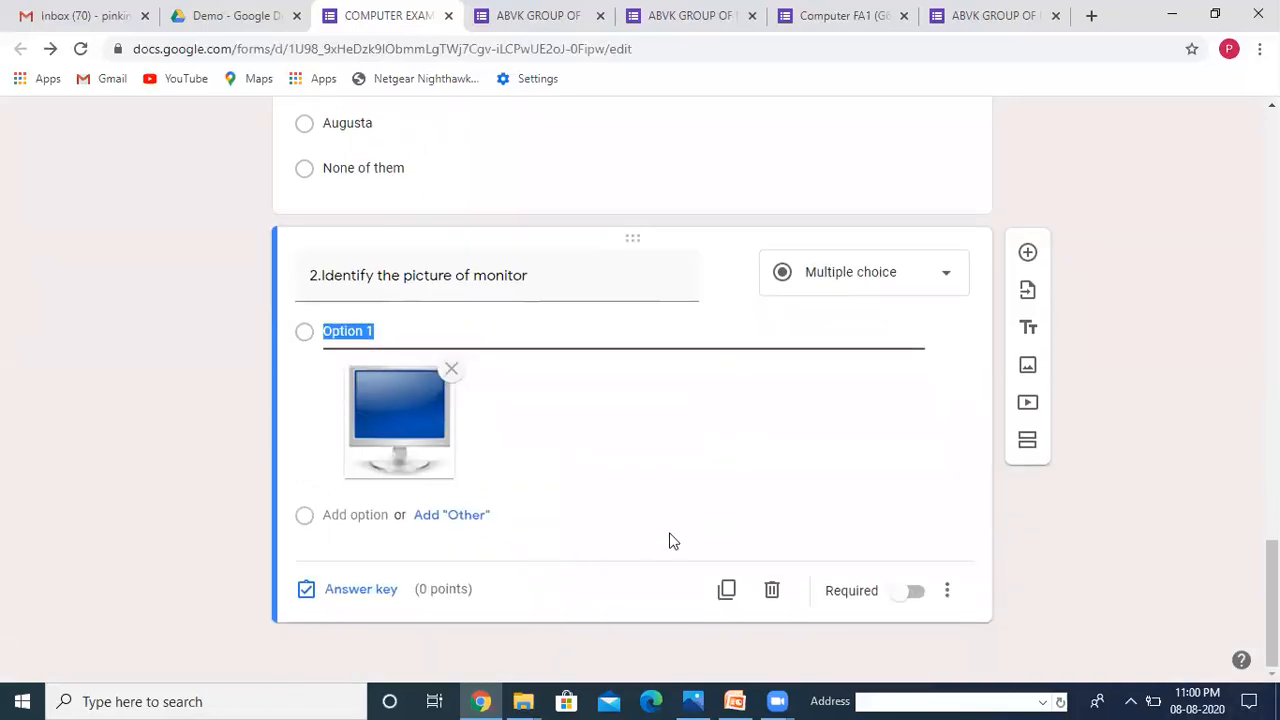
# Step: Add Option 2 with a dark keyboard picture from a Google image search for 'Keyboard'
pyautogui.click(355, 515)
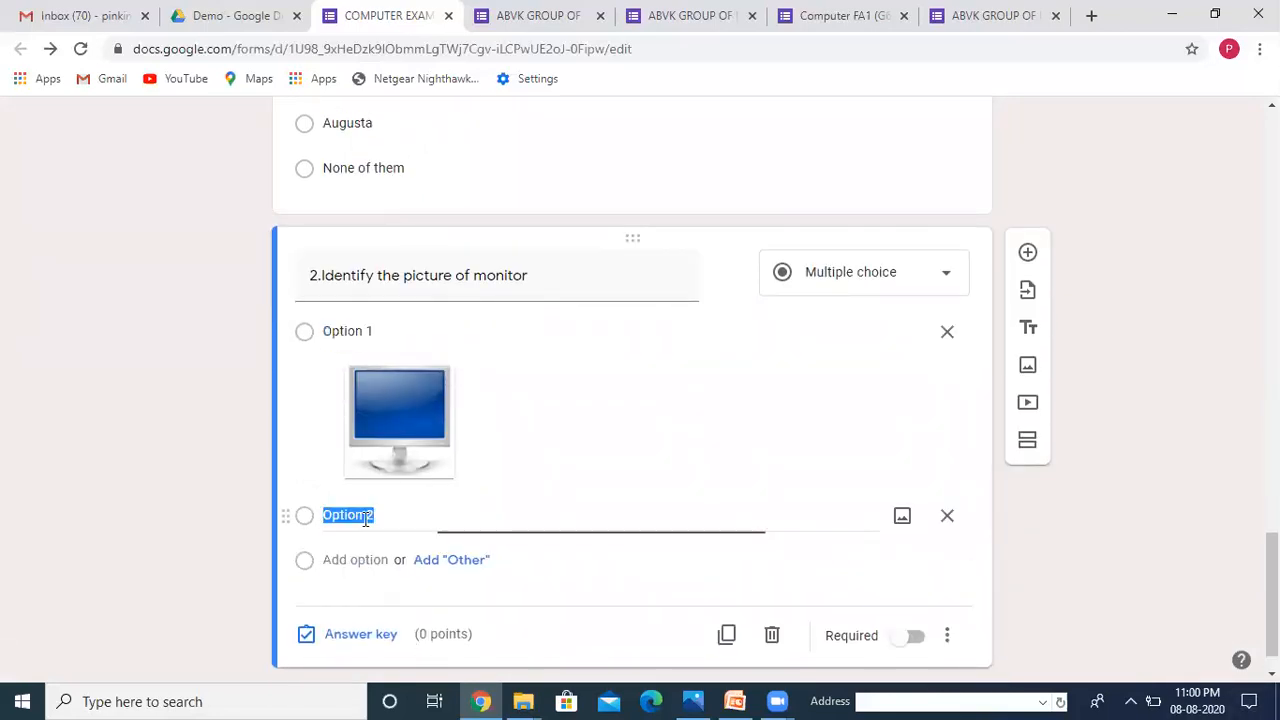
pyautogui.click(902, 518)
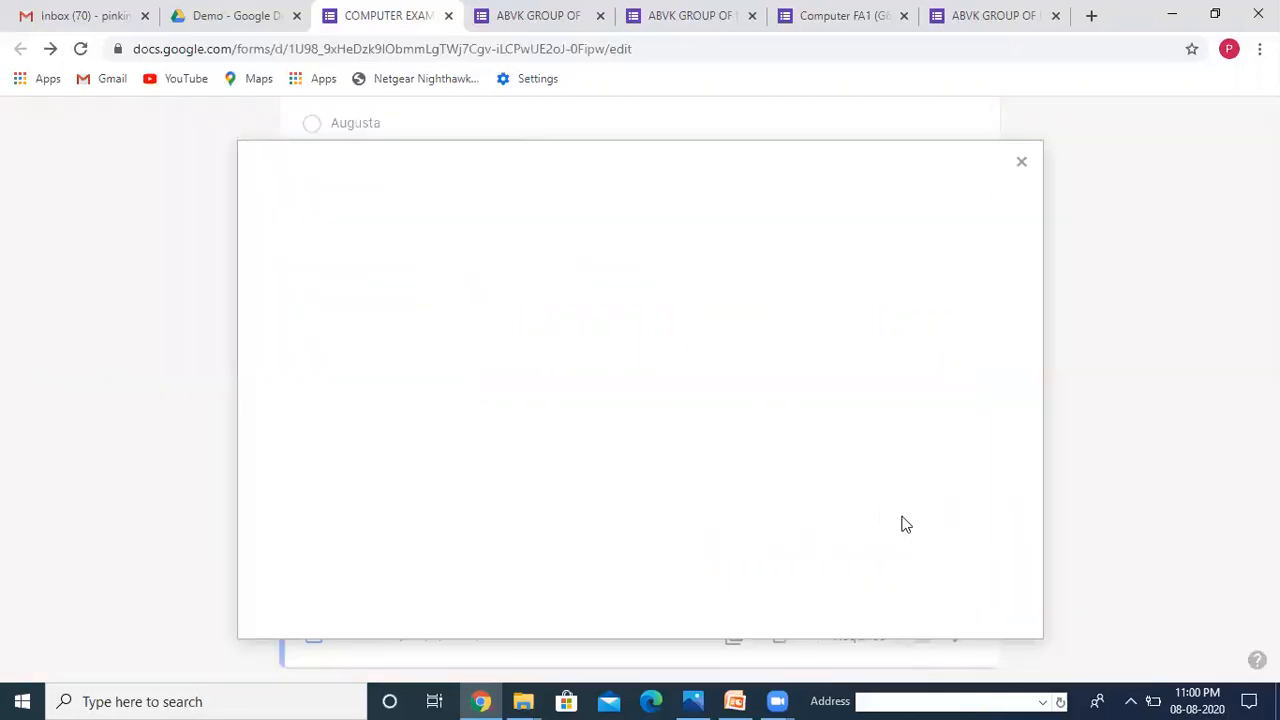
pyautogui.click(842, 236)
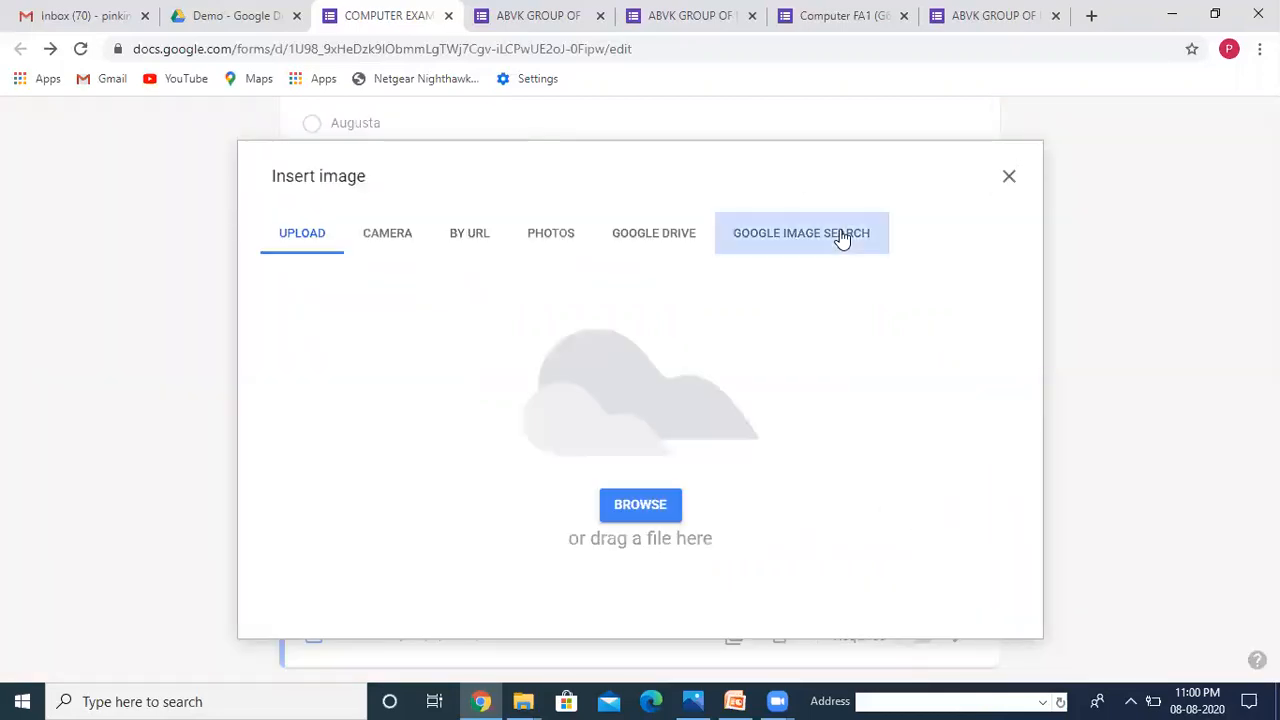
pyautogui.write('K')
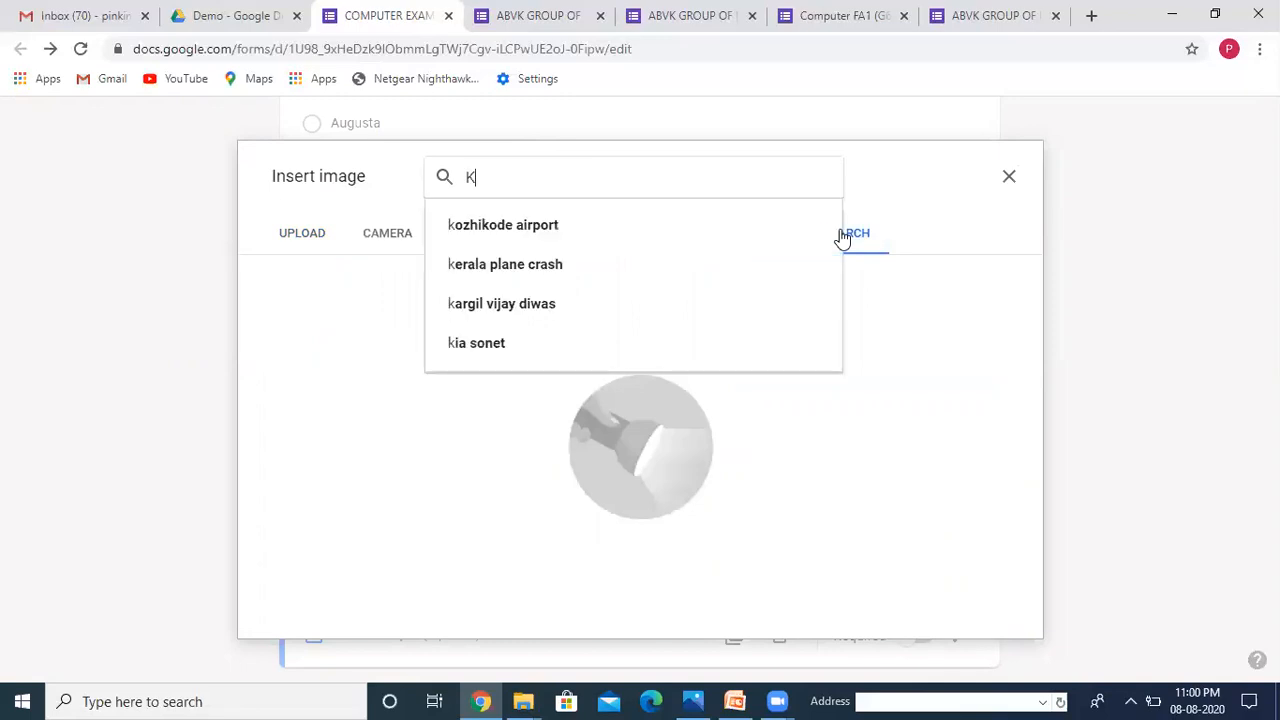
pyautogui.write('eyboard')
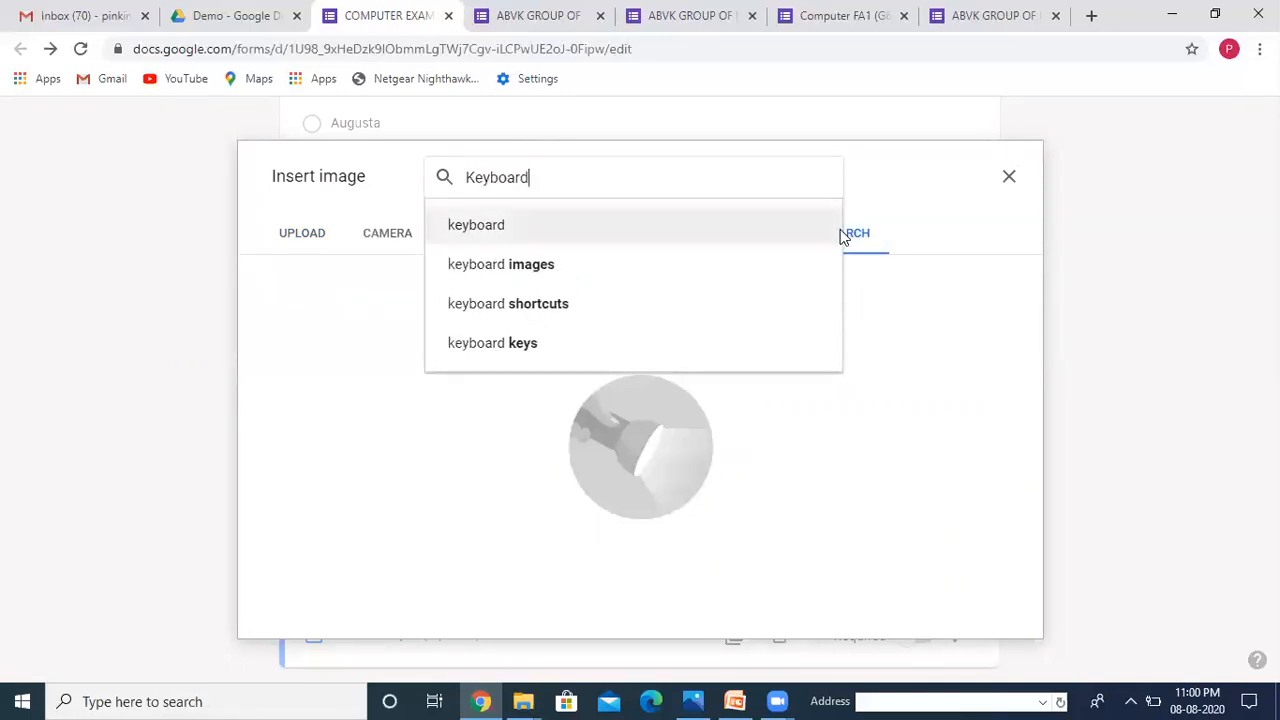
pyautogui.click(840, 229)
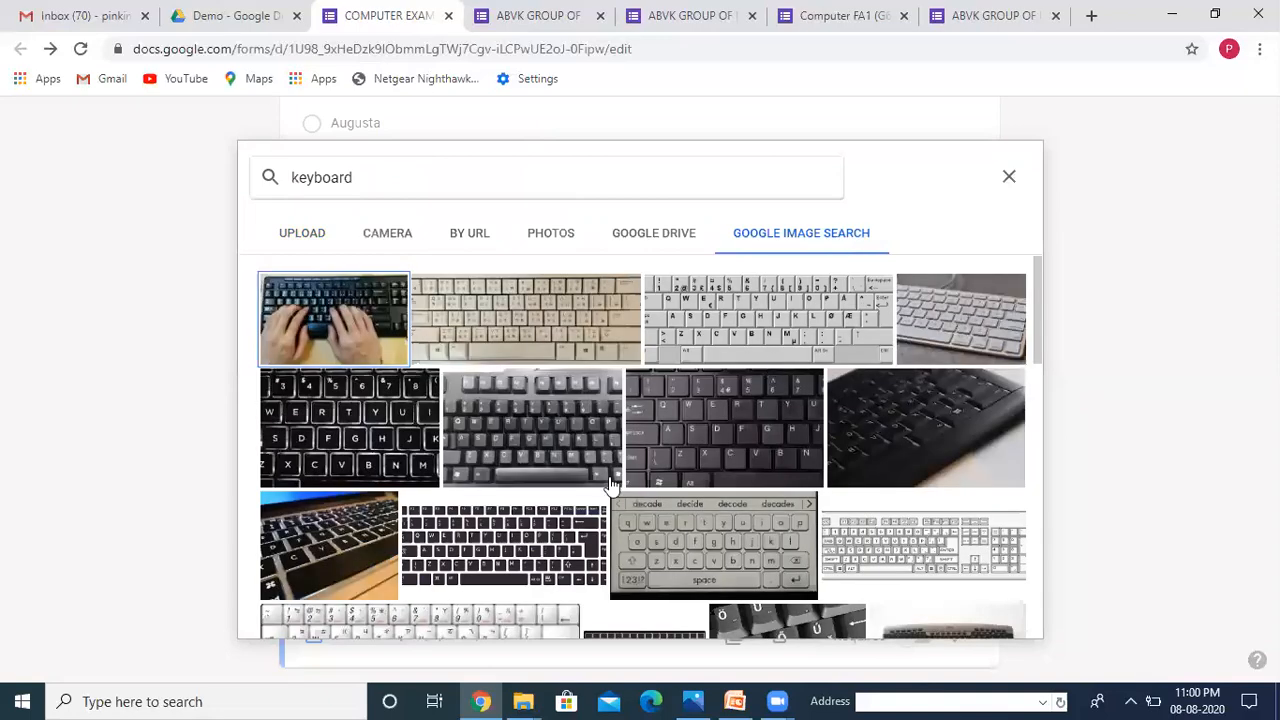
pyautogui.click(719, 438)
pyautogui.click(1000, 620)
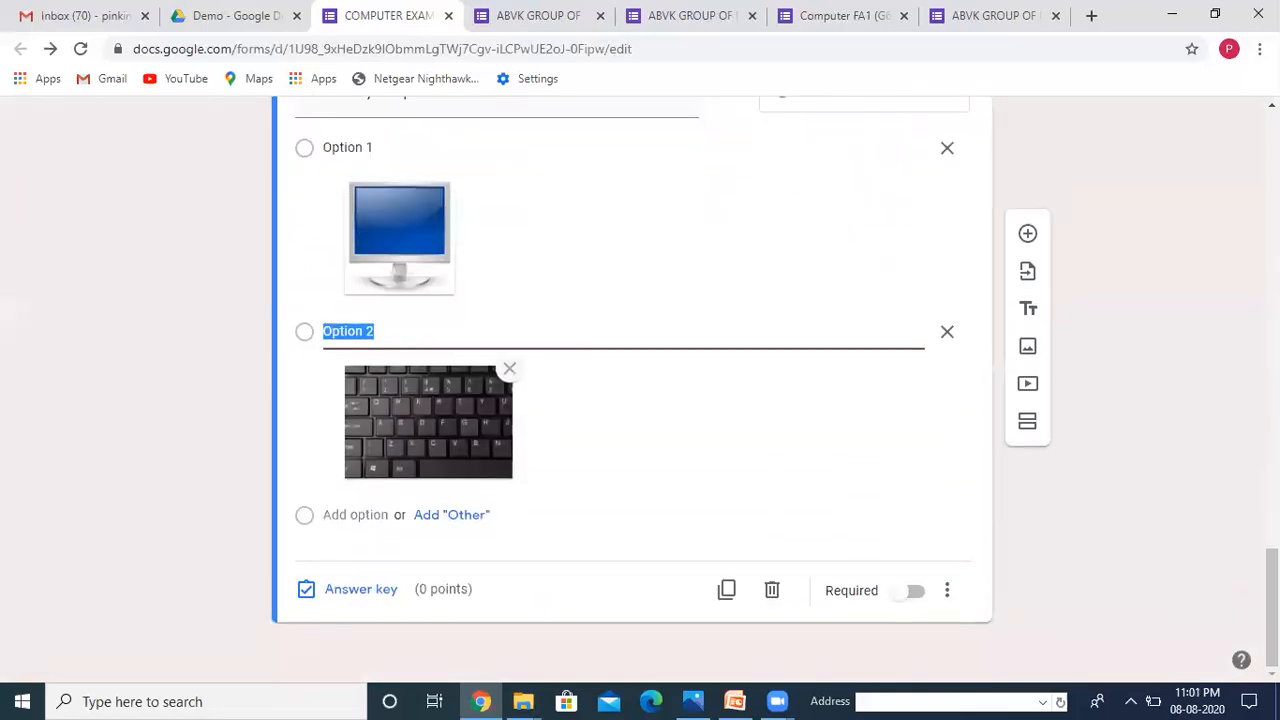
# Step: Add Option 3 with a black tower case picture from a Google image search for 'CPU'
pyautogui.click(354, 515)
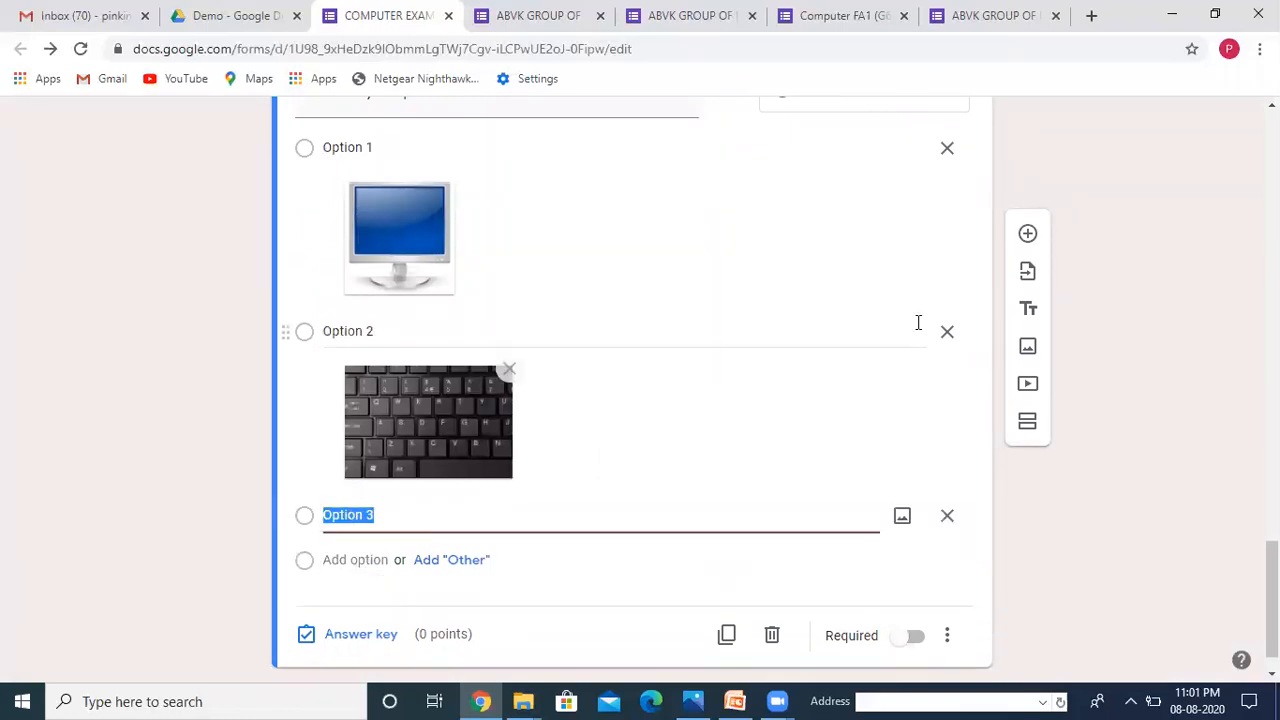
pyautogui.click(898, 512)
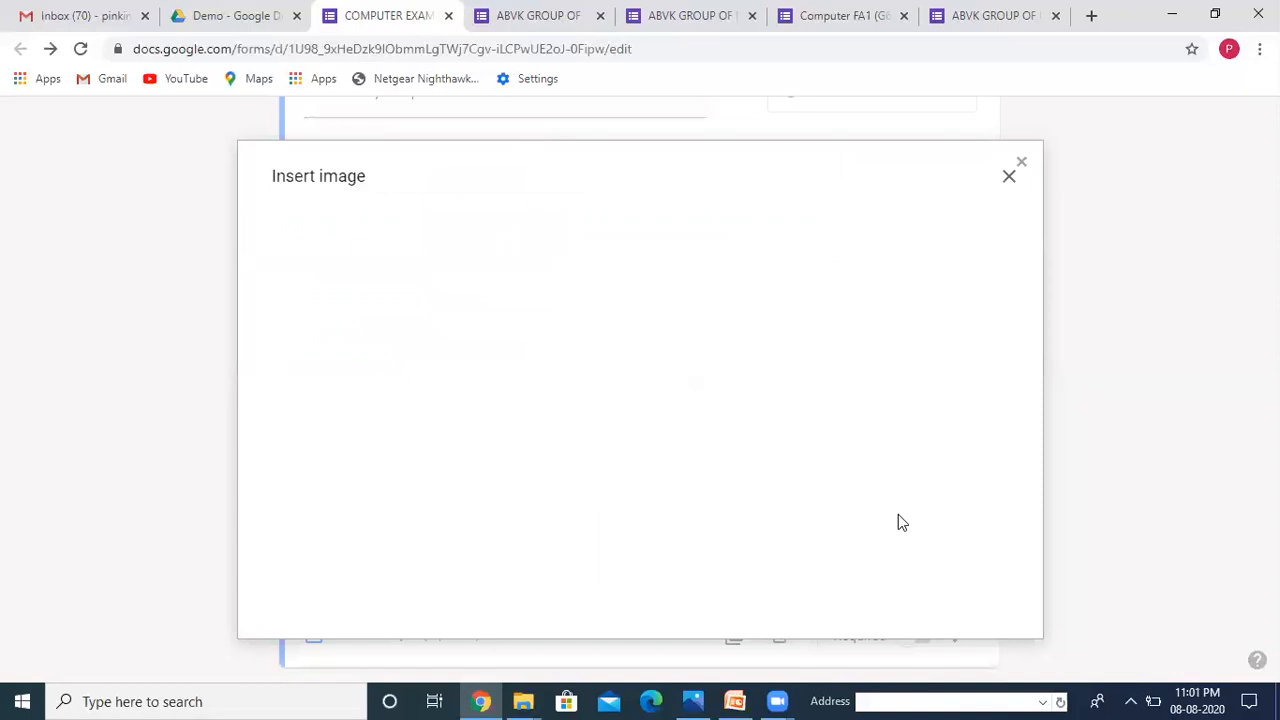
pyautogui.click(818, 241)
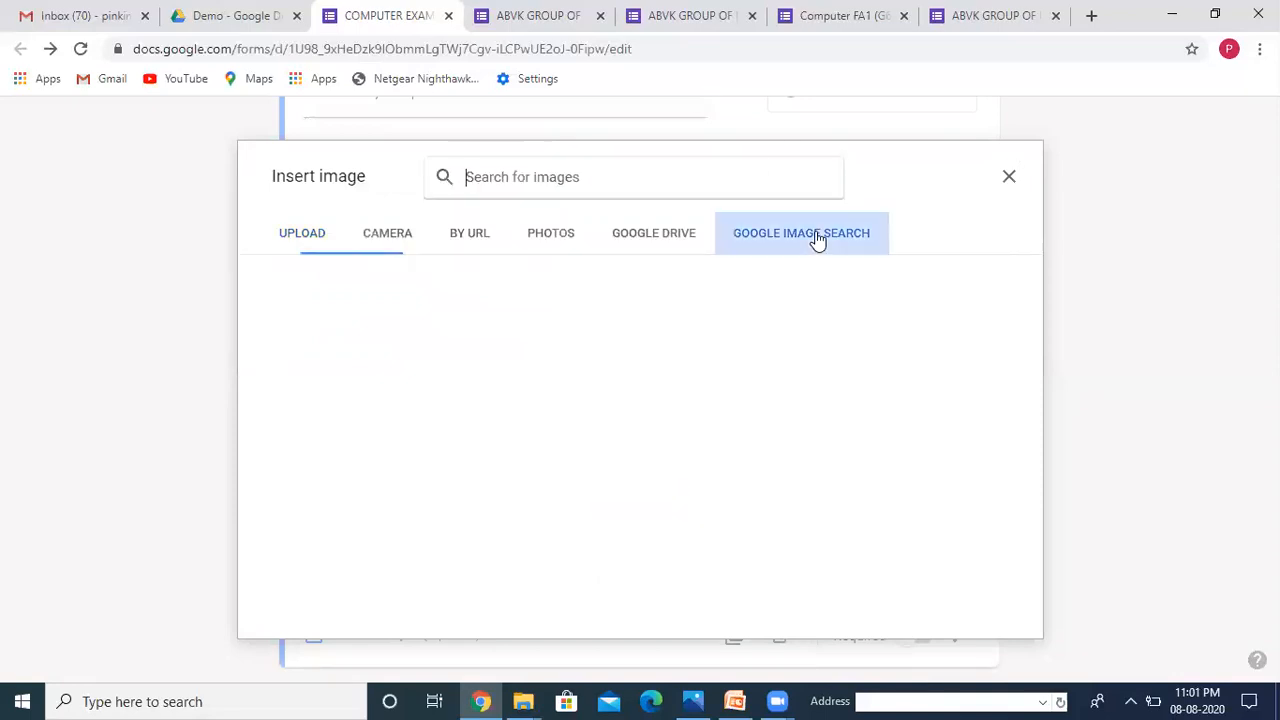
pyautogui.write('CPU')
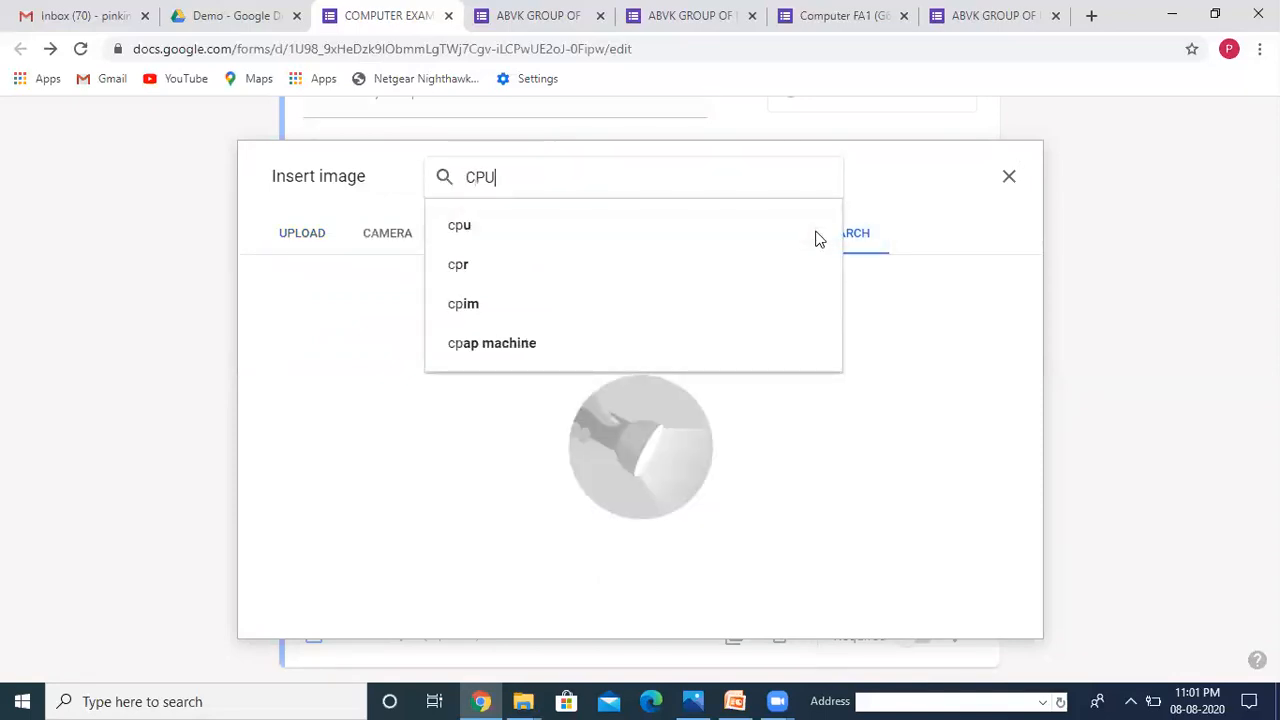
pyautogui.click(818, 238)
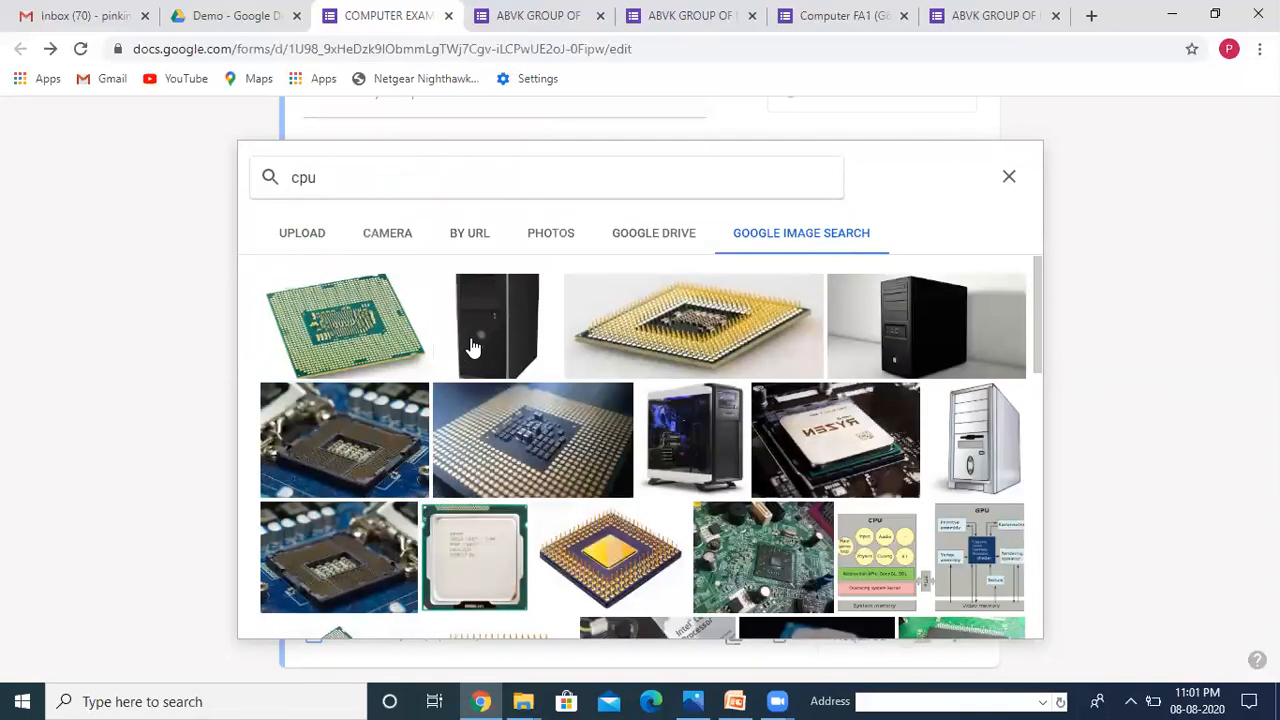
pyautogui.click(474, 347)
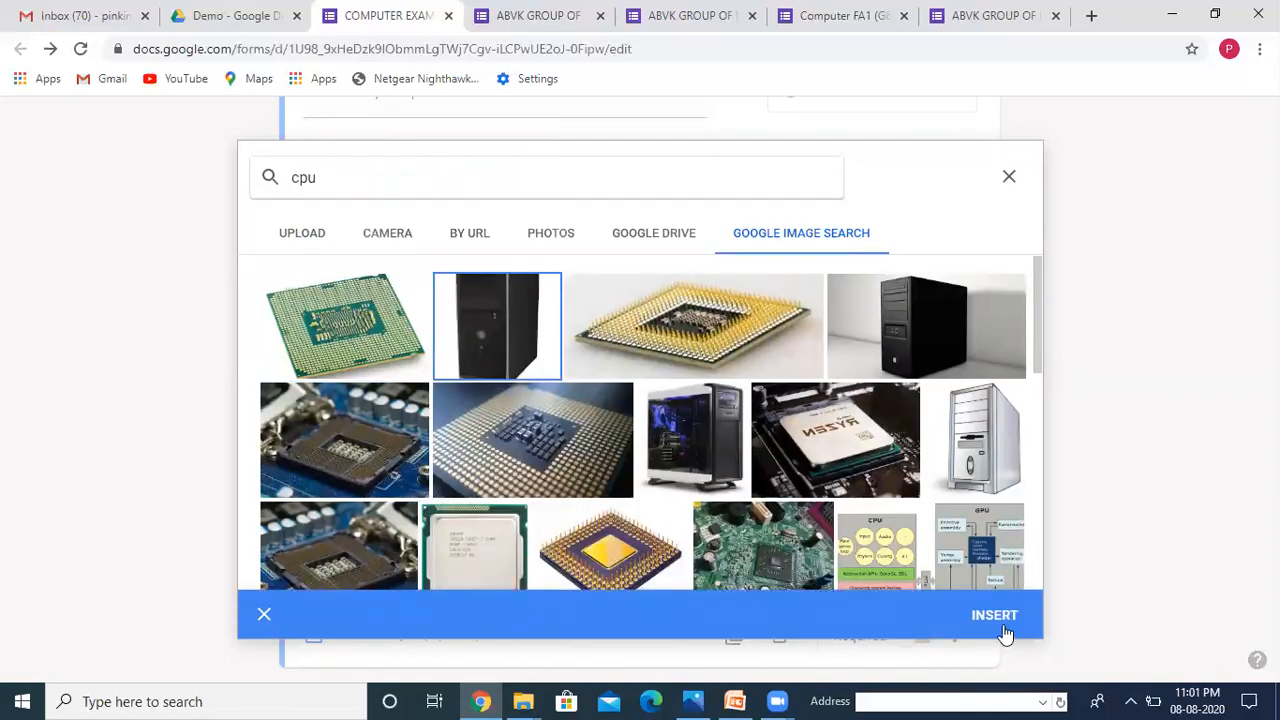
pyautogui.click(995, 616)
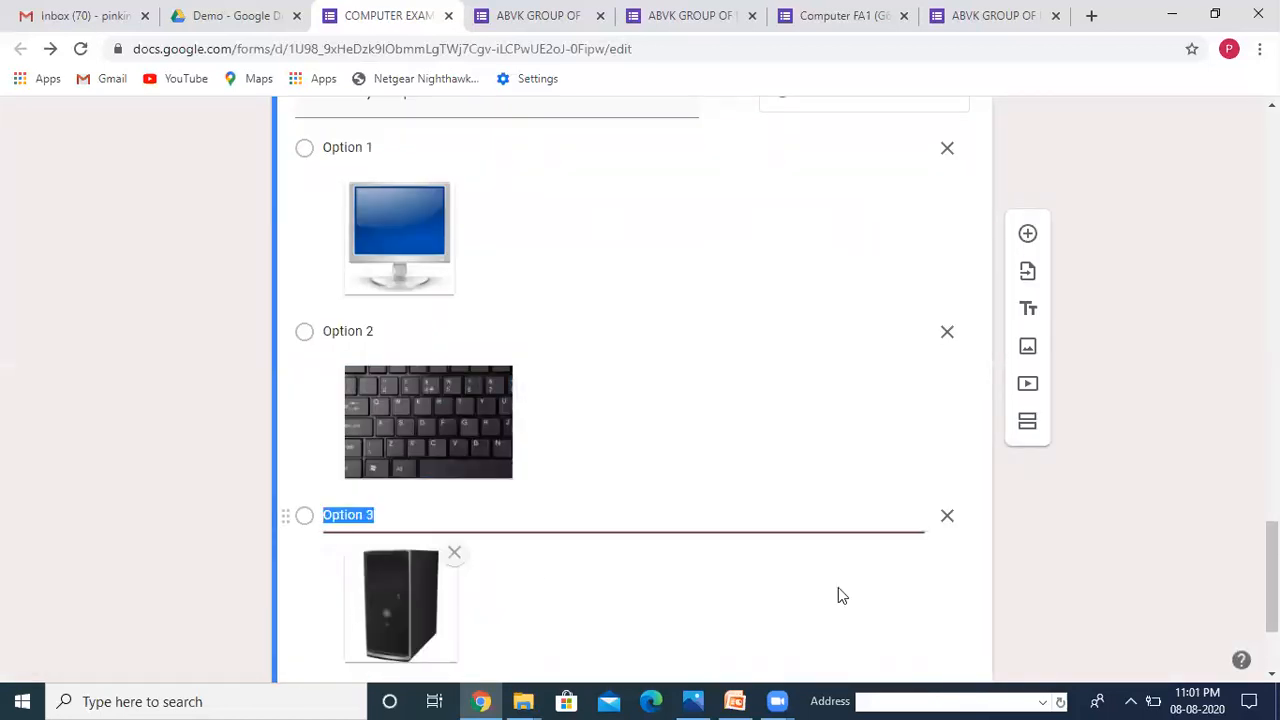
pyautogui.moveTo(1272, 575); pyautogui.dragTo(1272, 611)
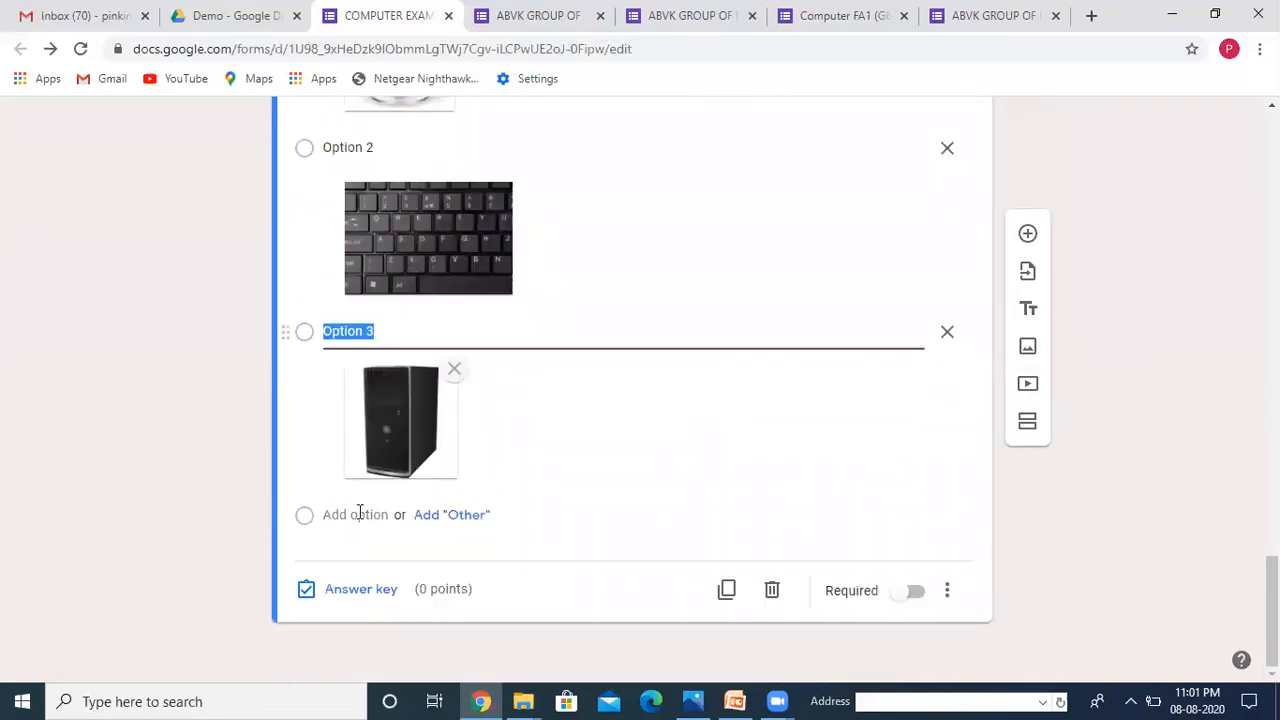
# Step: Add Option 4 with a flatbed scanner picture from a Google image search for 'Scanner'
pyautogui.click(360, 515)
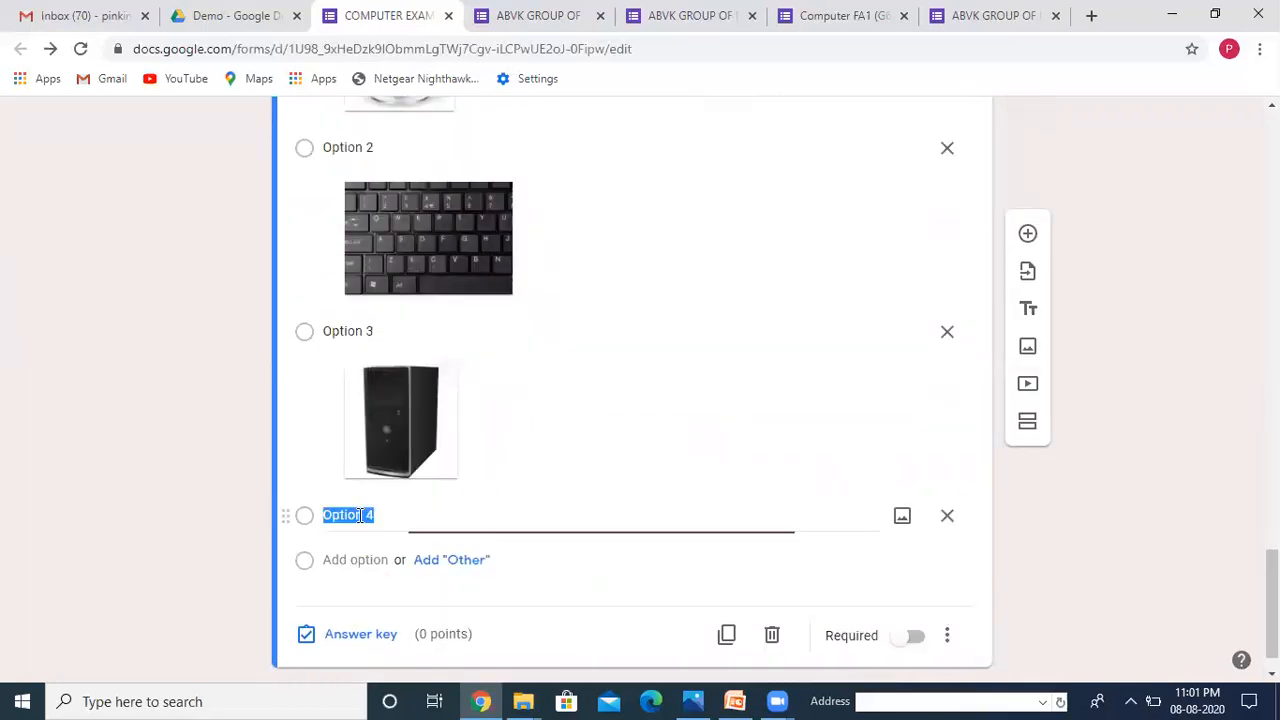
pyautogui.click(901, 517)
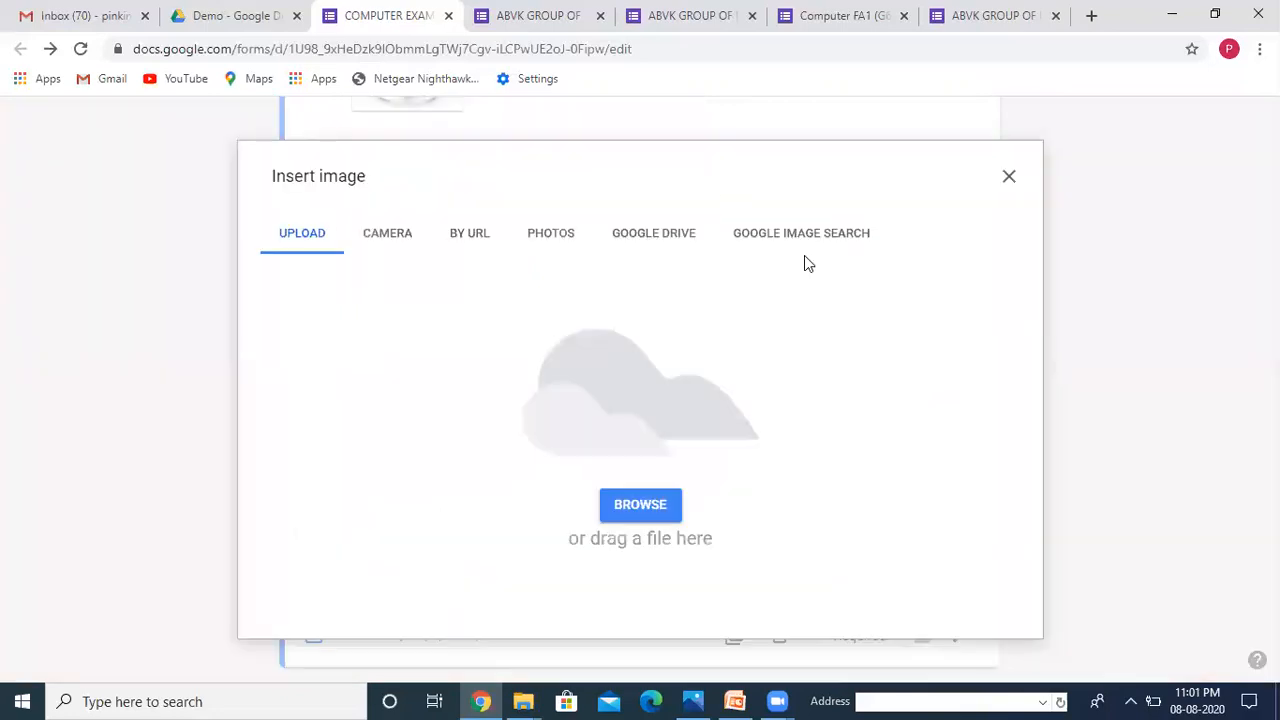
pyautogui.click(822, 240)
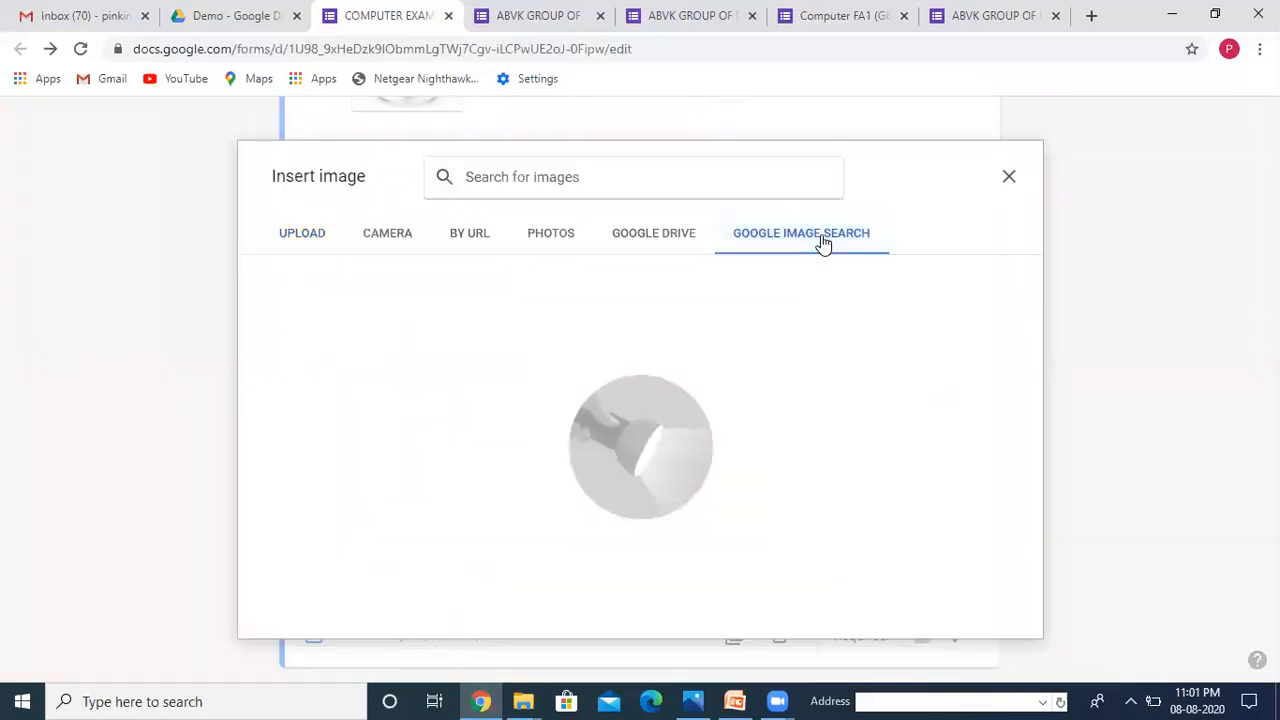
pyautogui.write('Scanner')
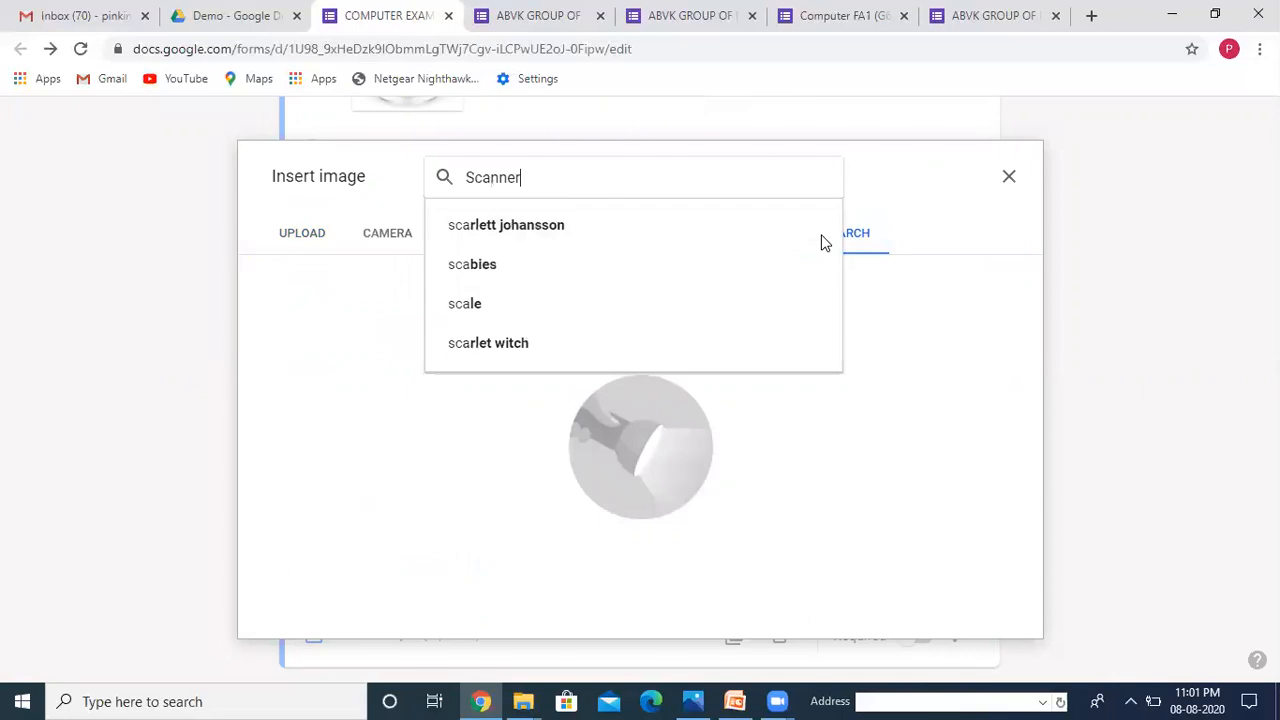
pyautogui.click(686, 268)
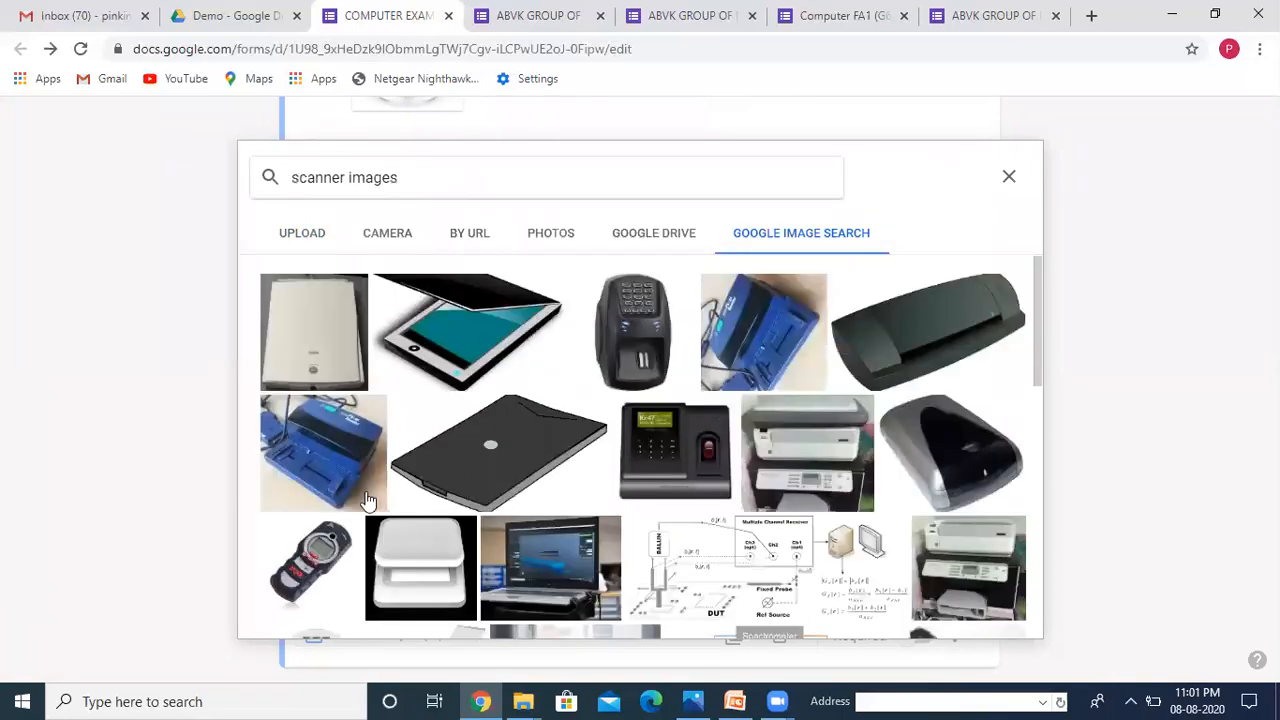
pyautogui.click(474, 348)
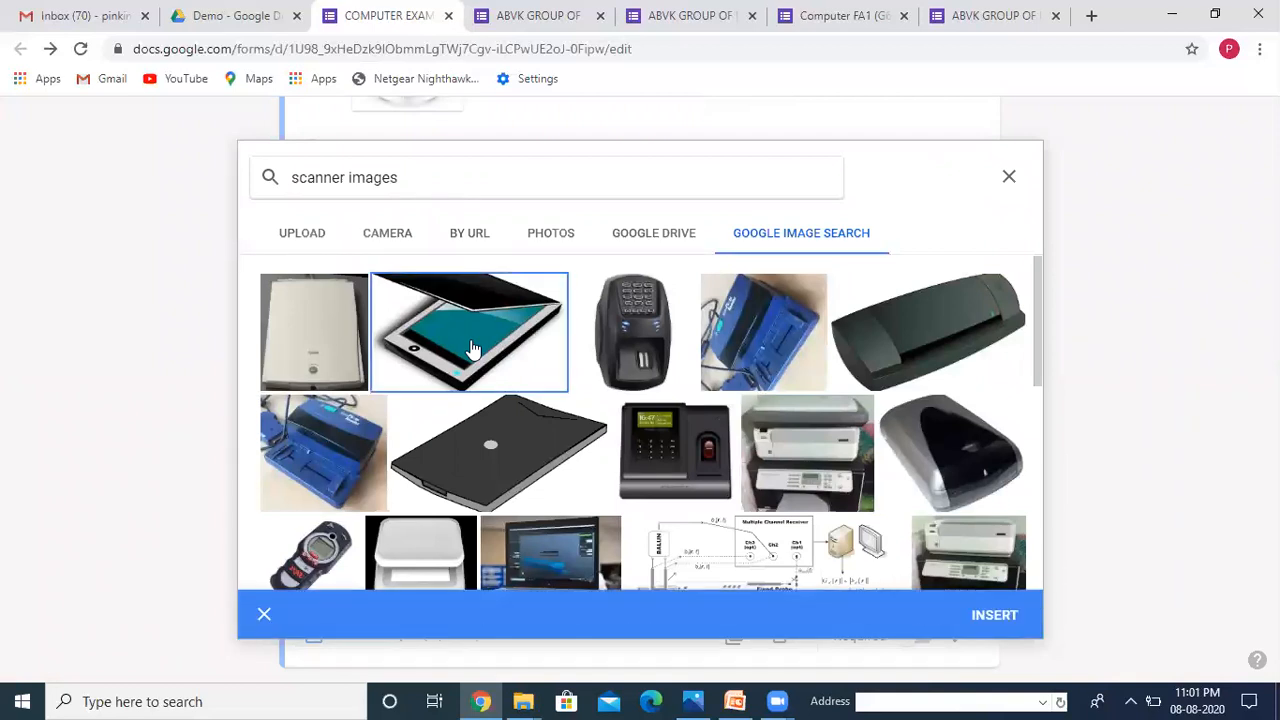
pyautogui.click(1008, 626)
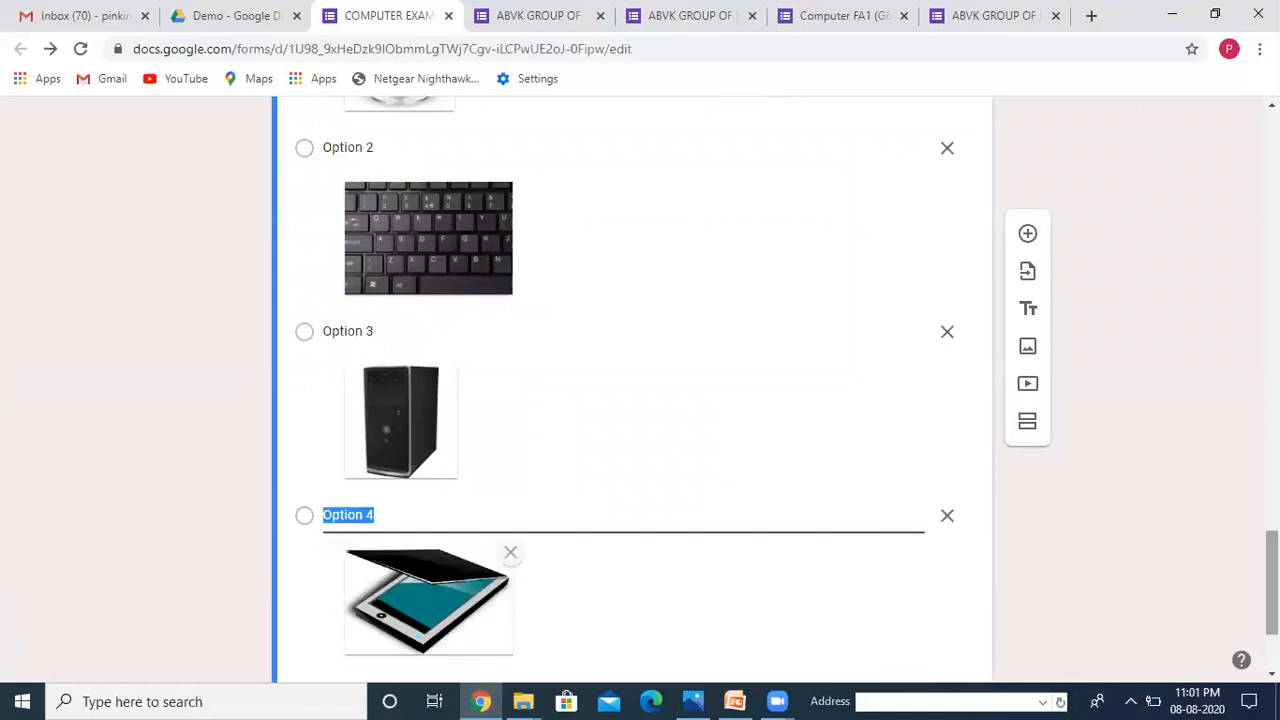
pyautogui.scroll(-2, 1175, 566)
# Step: Make question 2 required and set the monitor picture as its correct answer, worth 1 point
pyautogui.click(900, 594)
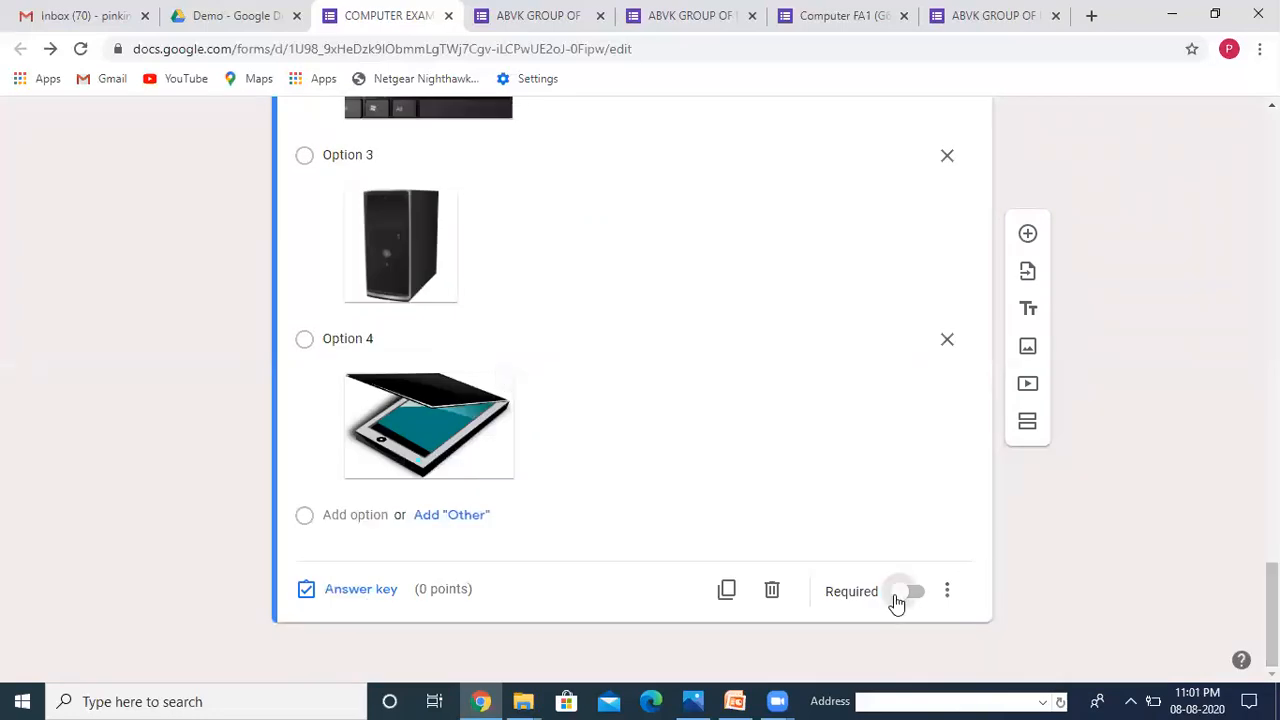
pyautogui.click(373, 590)
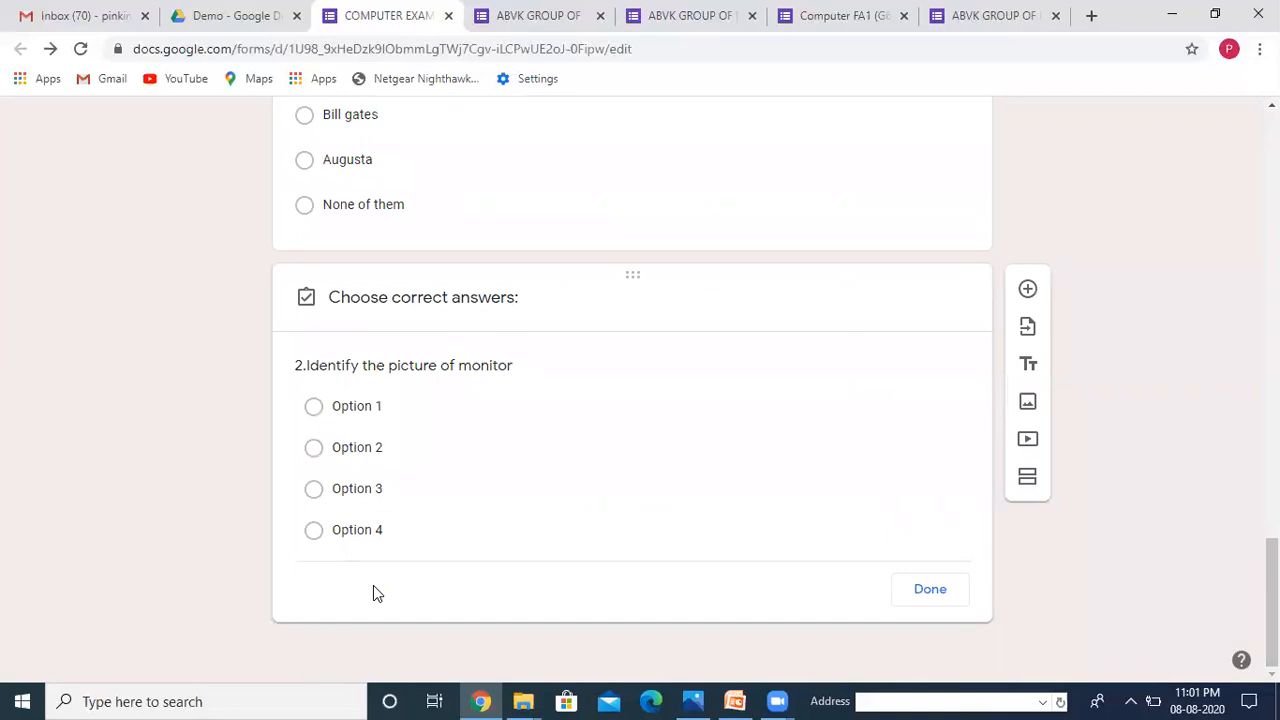
pyautogui.click(314, 474)
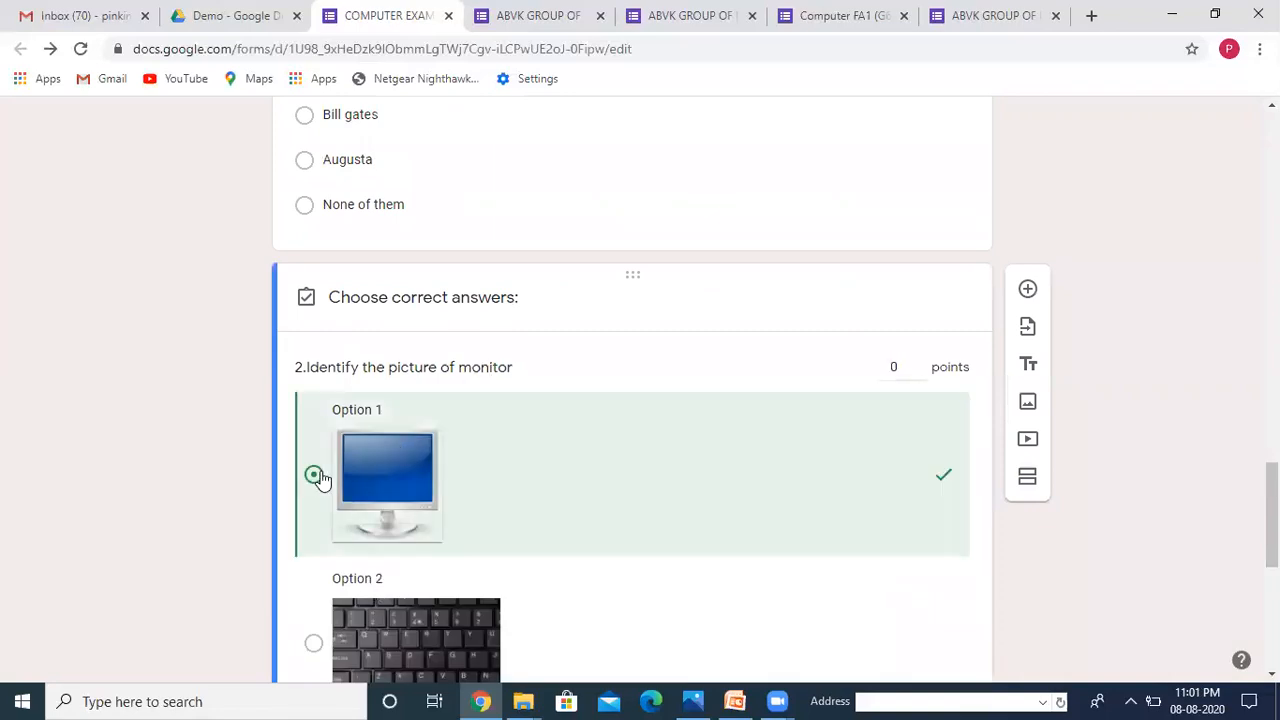
pyautogui.click(917, 363)
pyautogui.scroll(-1, 640, 400)
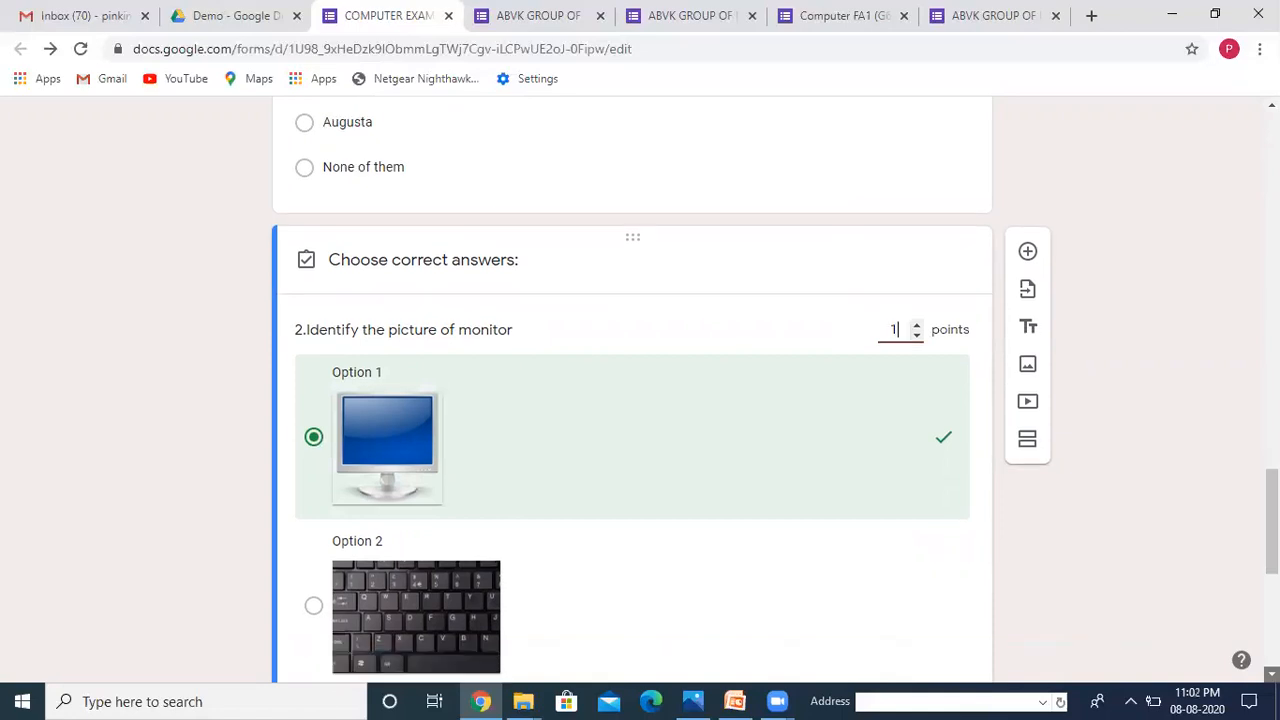
pyautogui.scroll(-5, 632, 400)
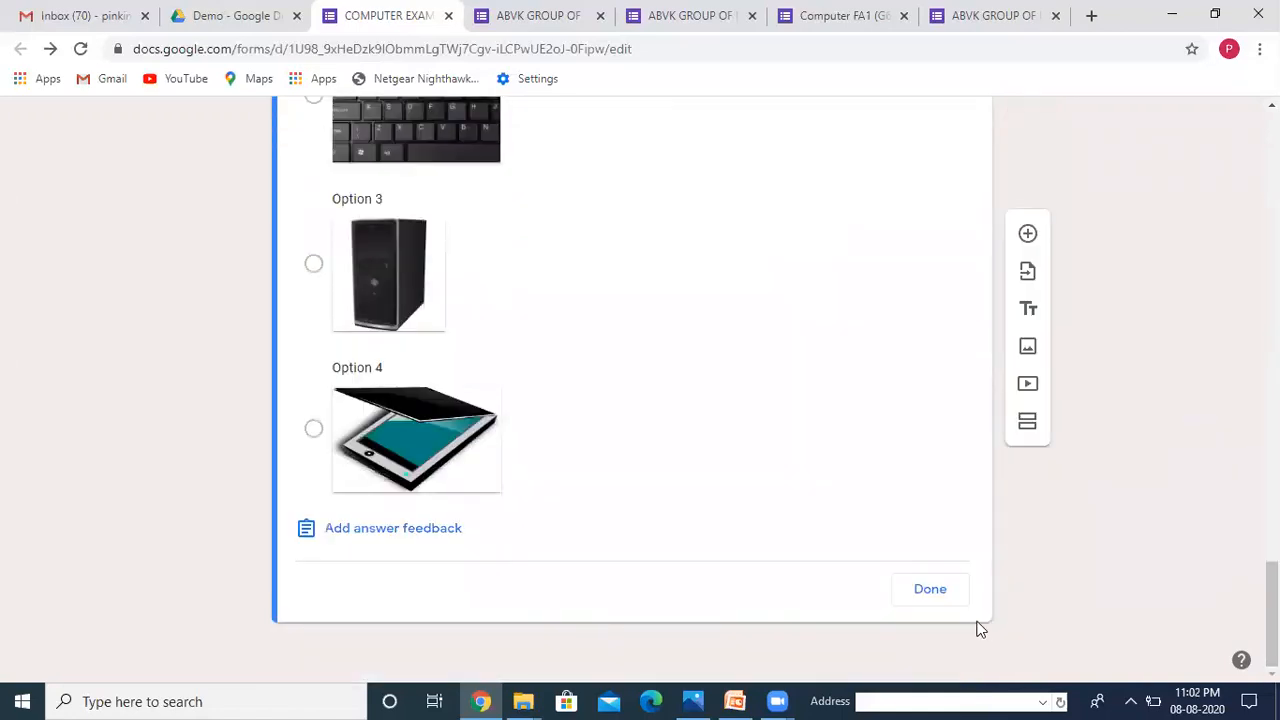
pyautogui.click(939, 594)
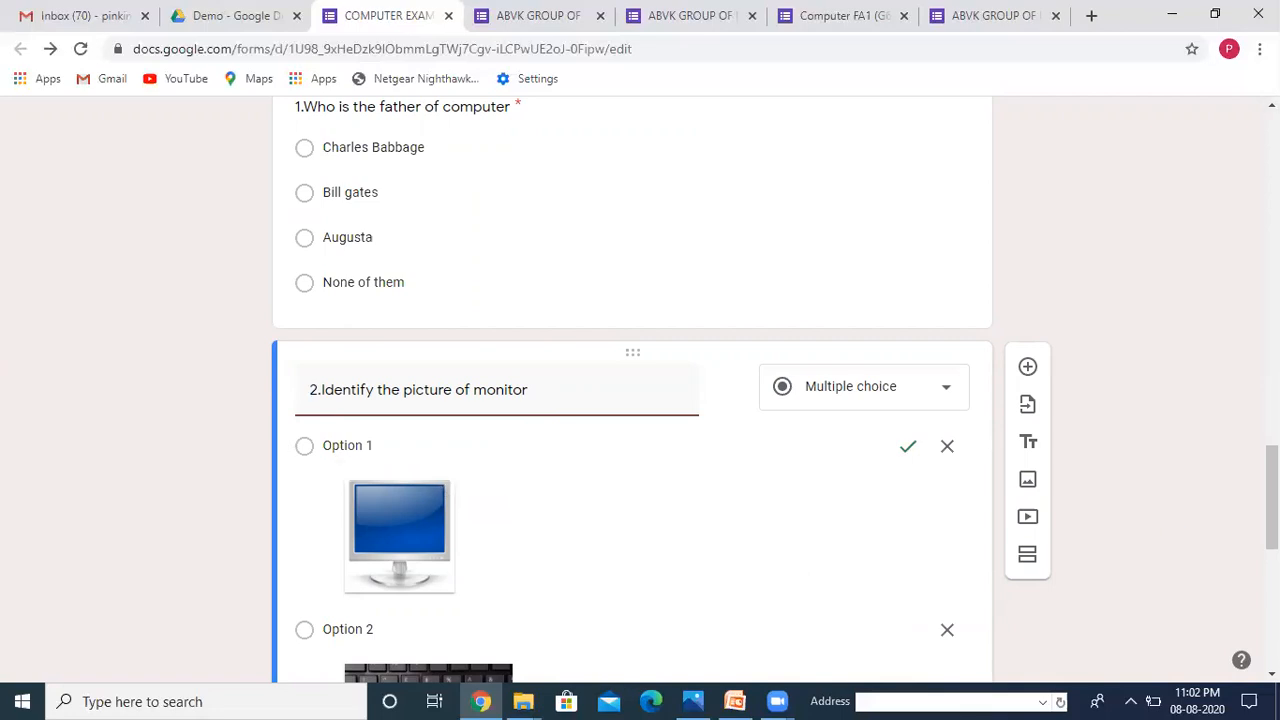
# Step: Open the respondent preview of the quiz from the top of the editor
pyautogui.scroll(10, 630, 390)
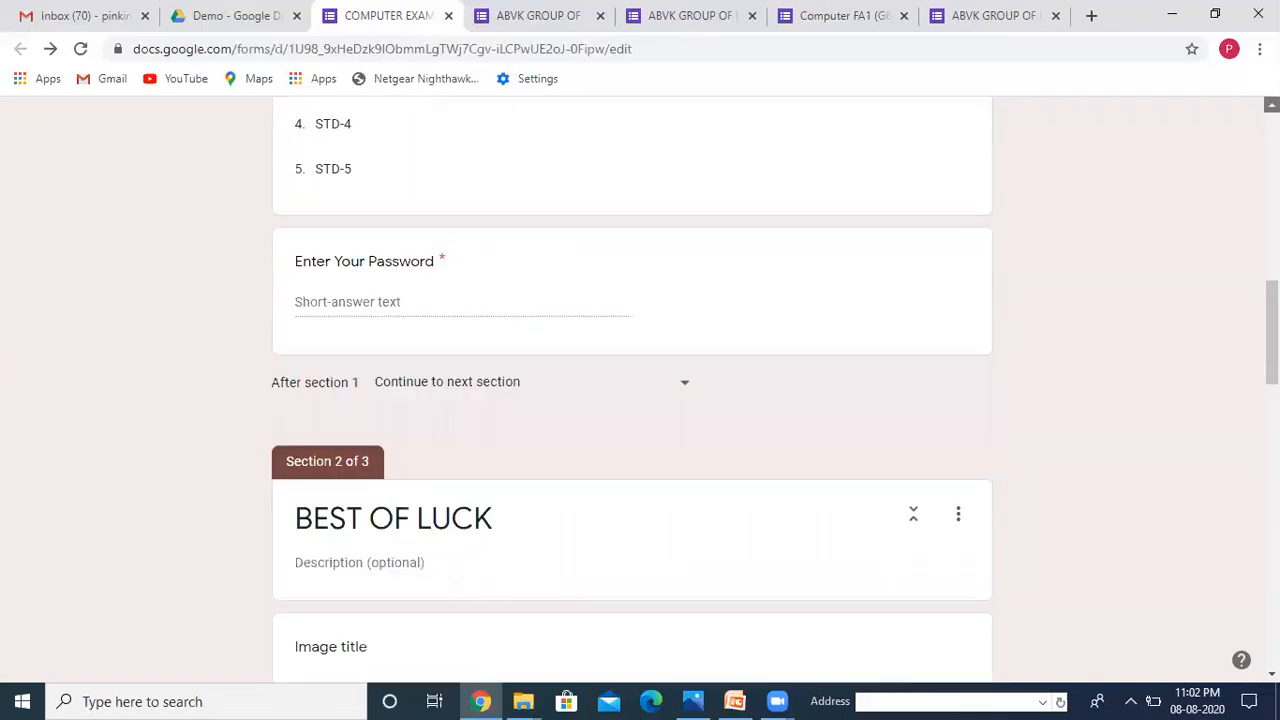
pyautogui.scroll(10, 630, 390)
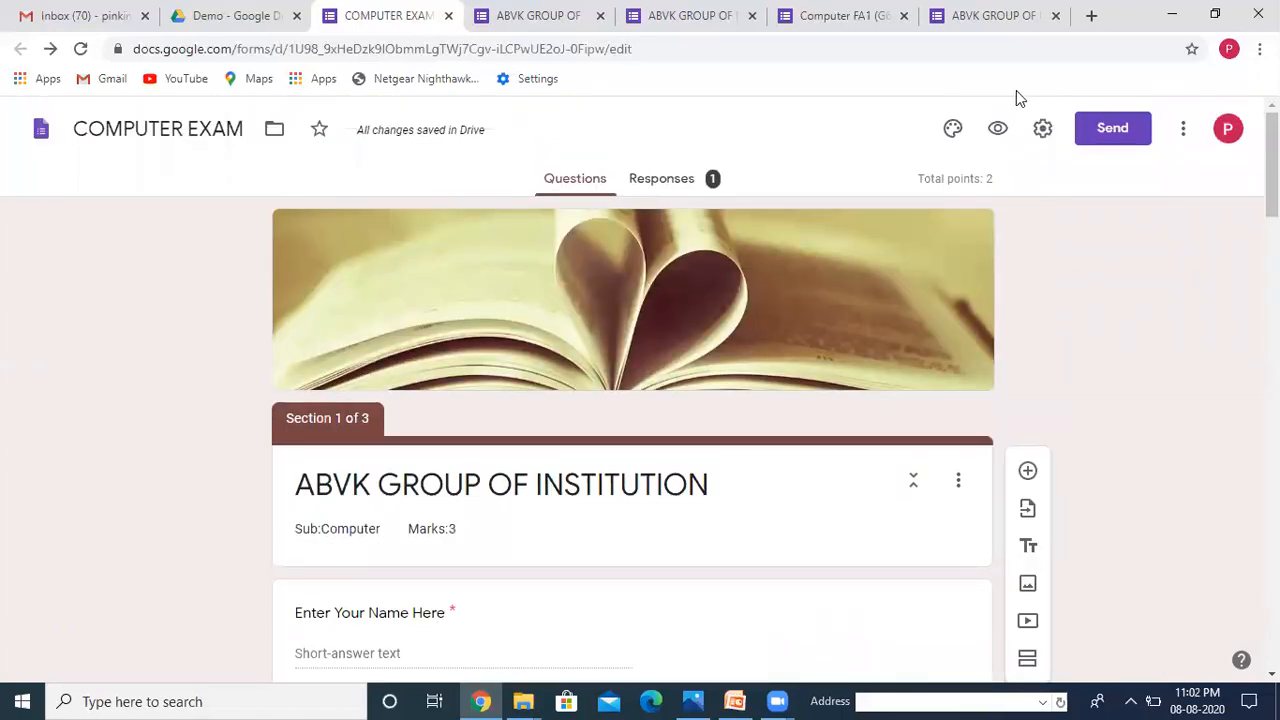
pyautogui.click(999, 127)
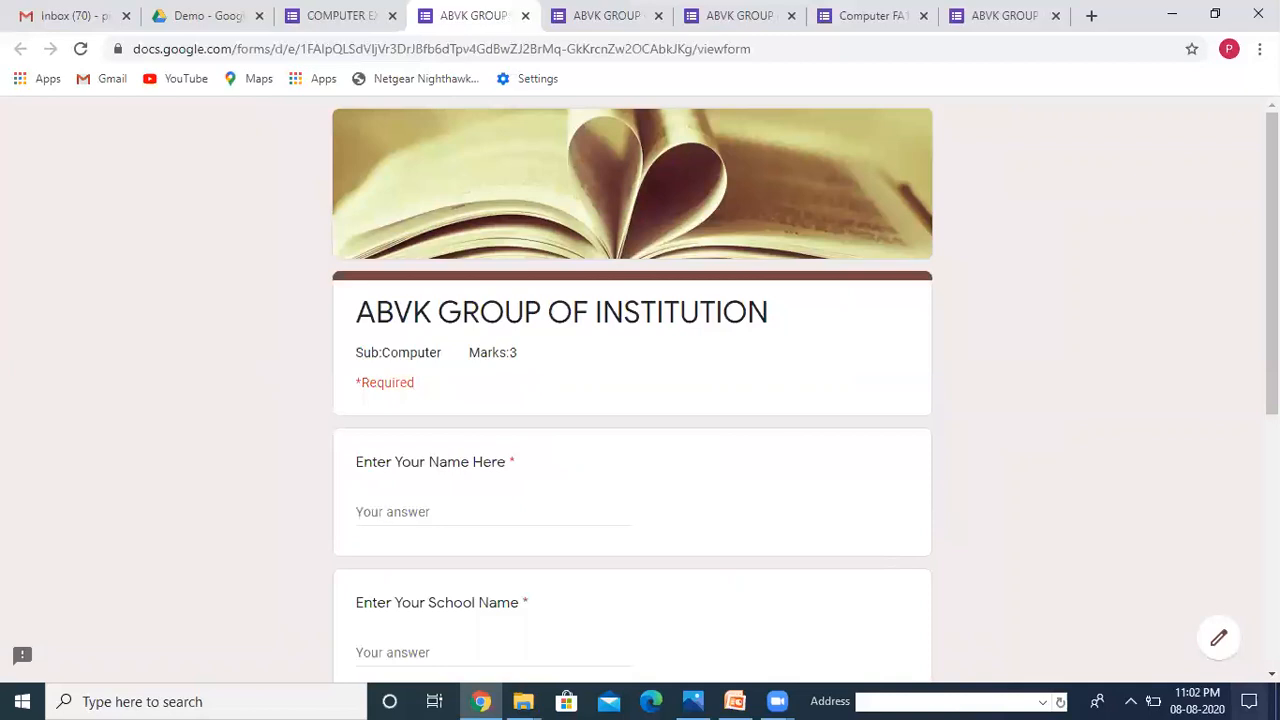
# Step: In the preview, enter a respondent name and school name and choose class STD-4
pyautogui.scroll(-2, 630, 390)
pyautogui.scroll(-1, 630, 390)
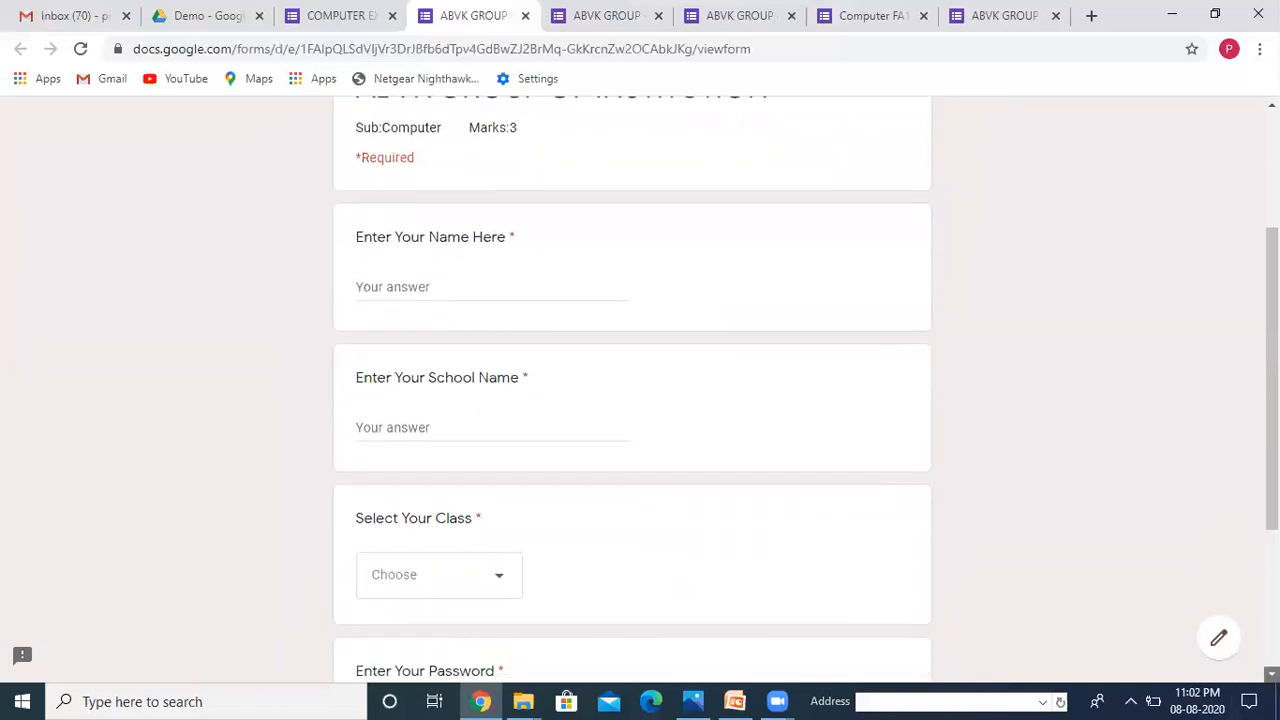
pyautogui.click(405, 284)
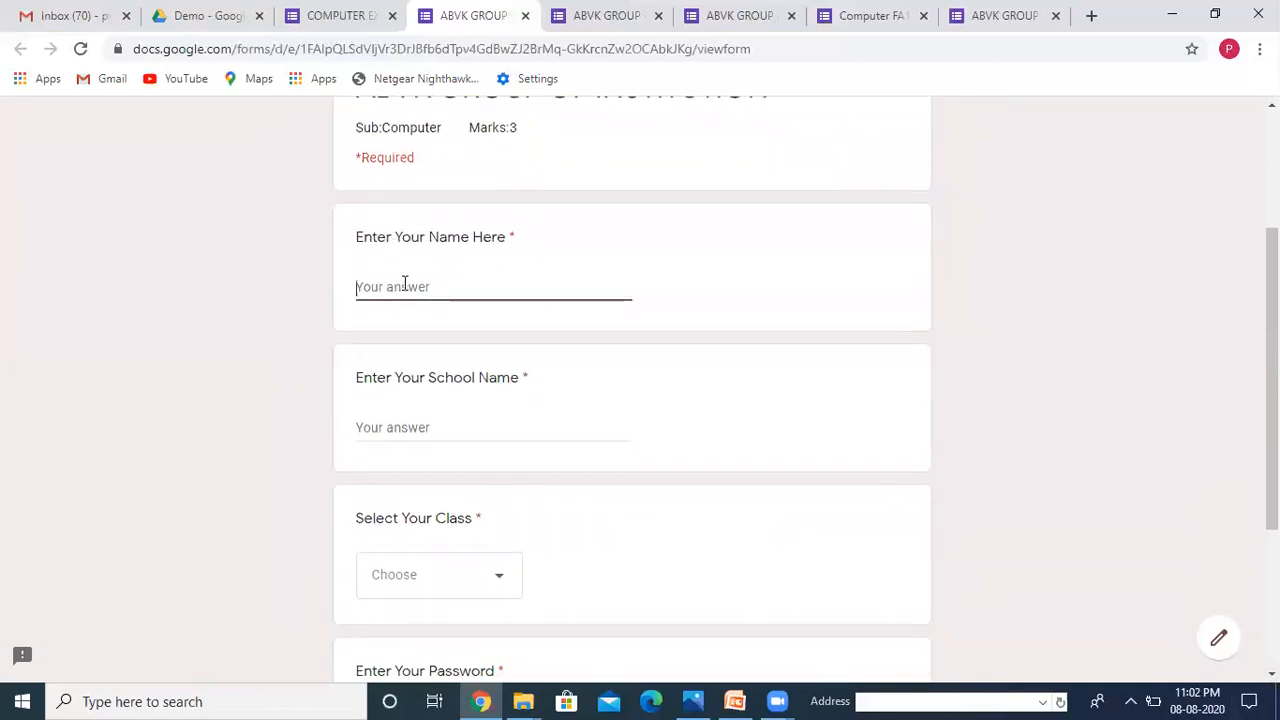
pyautogui.write('pinki')
pyautogui.click(406, 429)
pyautogui.write('ABVK')
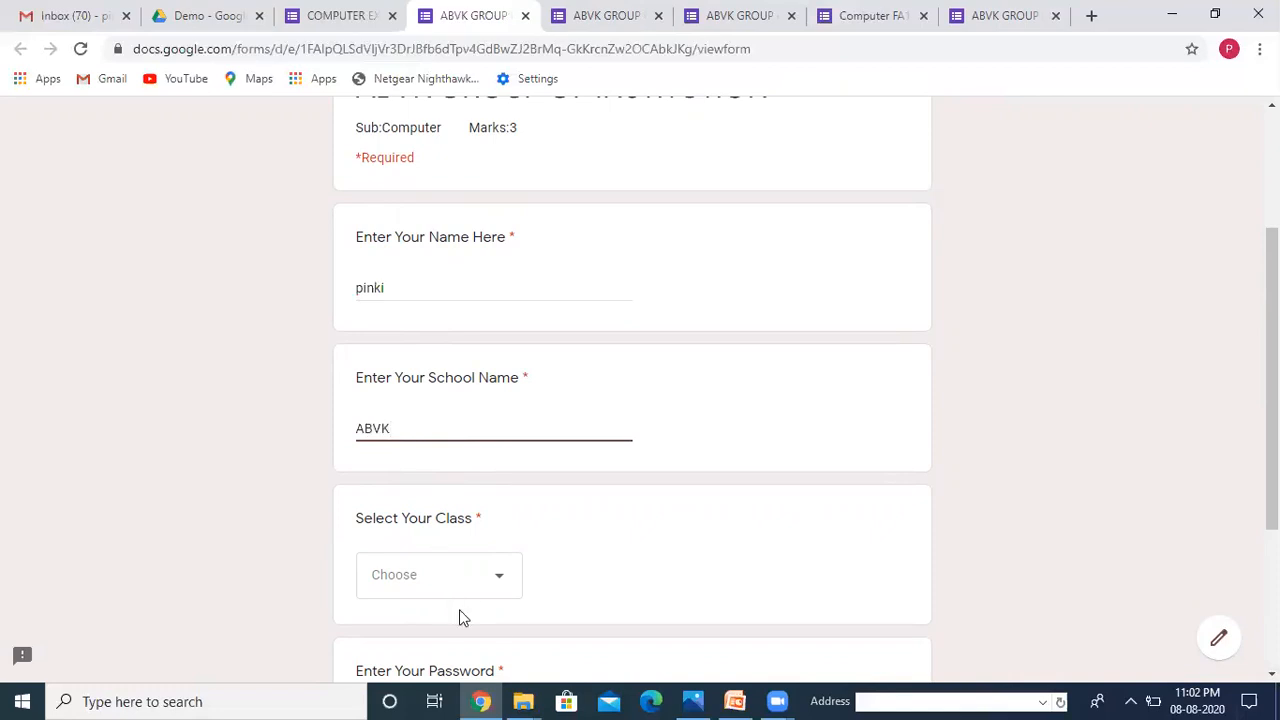
pyautogui.click(501, 588)
pyautogui.click(409, 588)
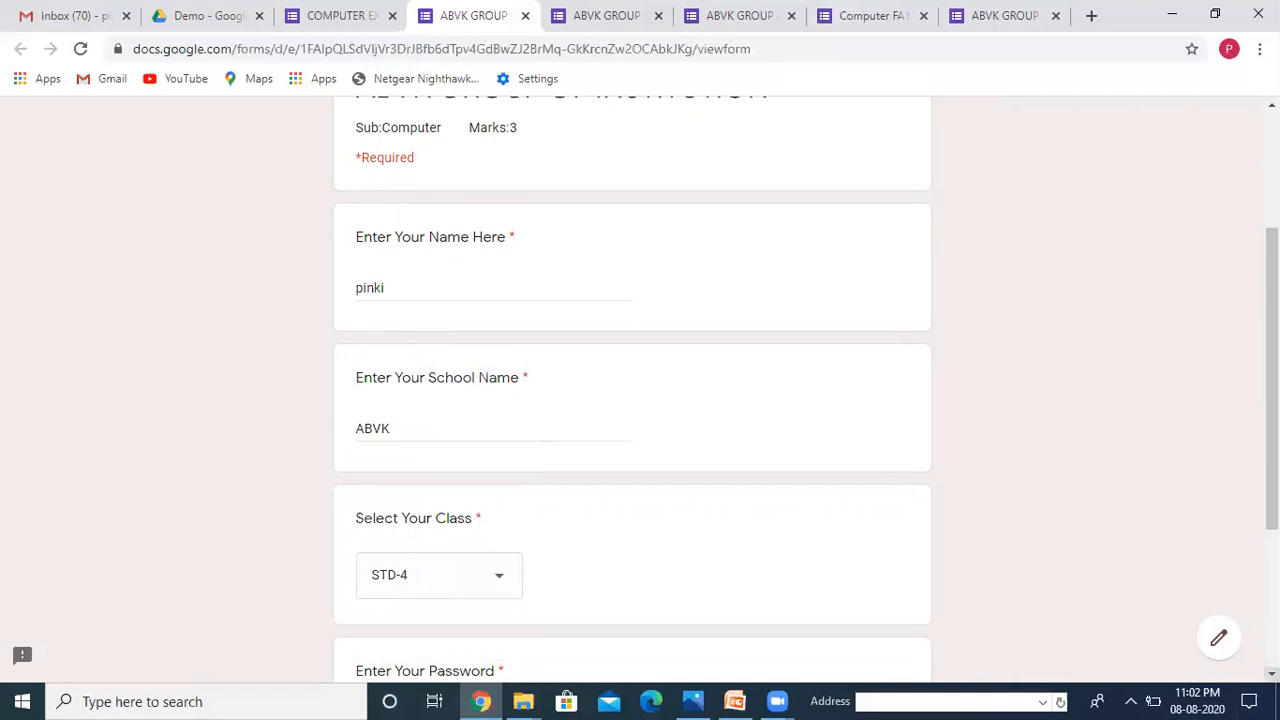
# Step: Enter the exam password and submit the entry section
pyautogui.scroll(-3, 1272, 673)
pyautogui.scroll(-2, 1272, 673)
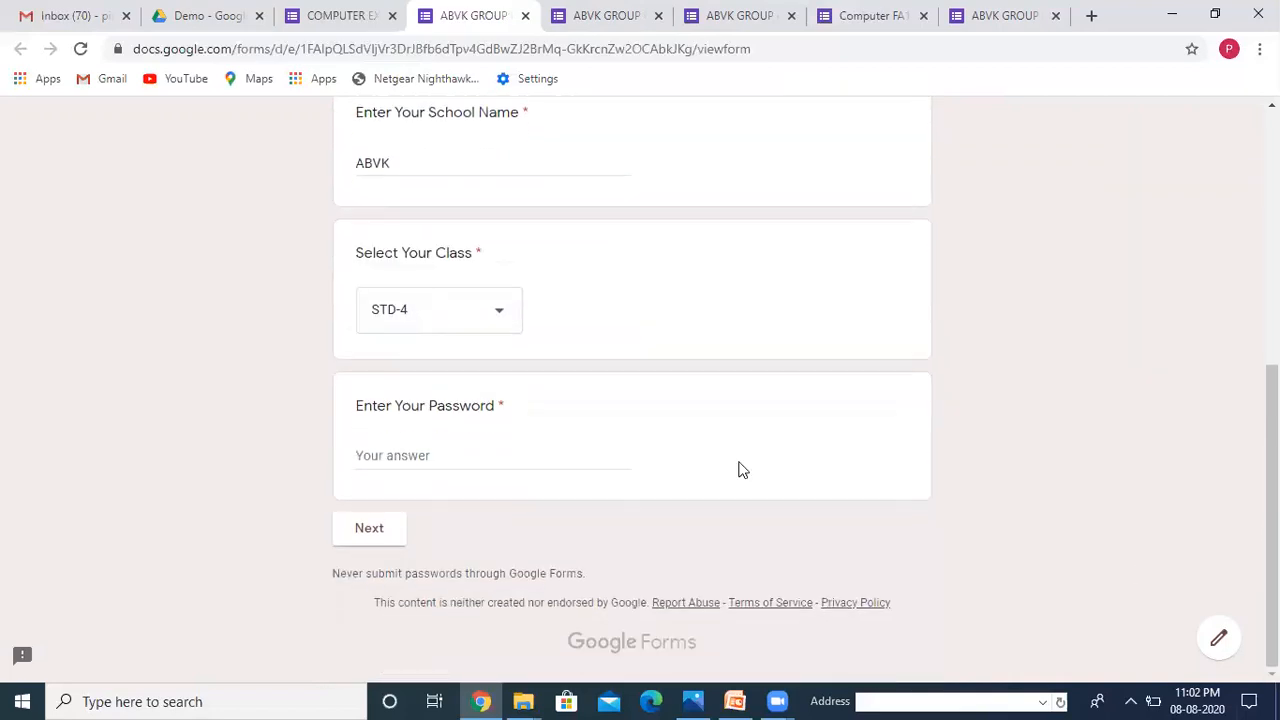
pyautogui.click(412, 454)
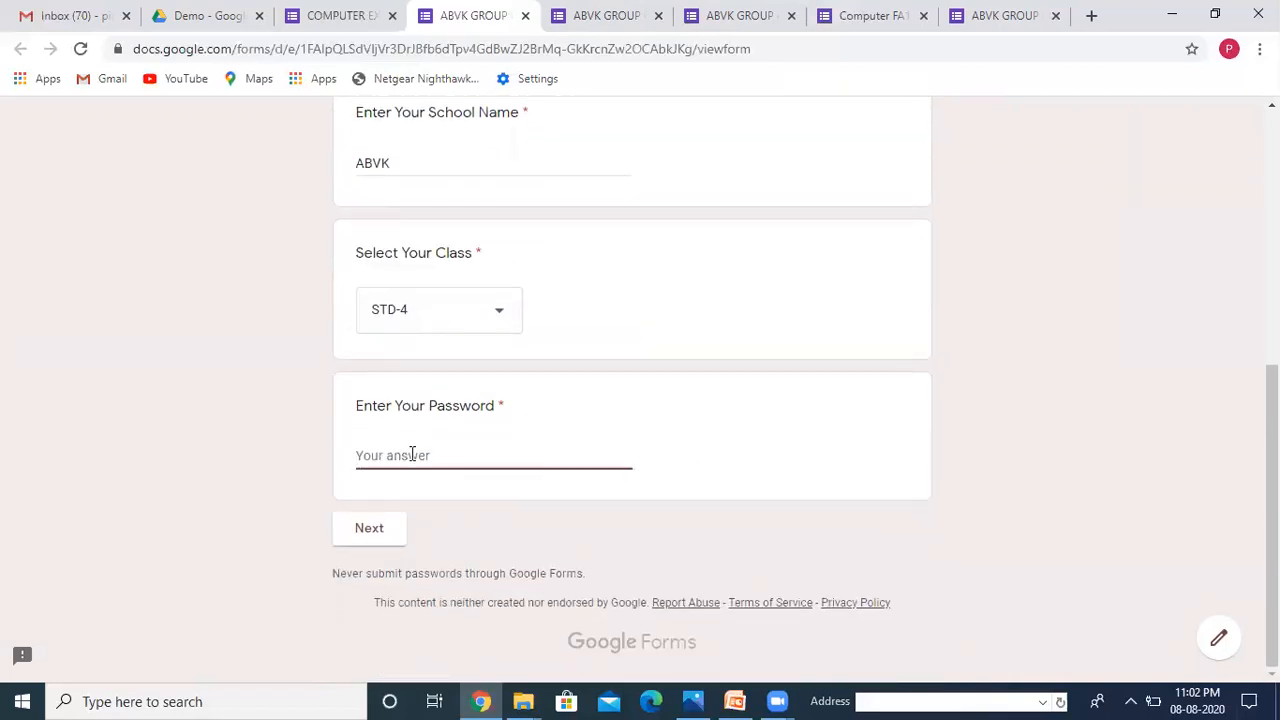
pyautogui.write('c')
pyautogui.click(358, 541)
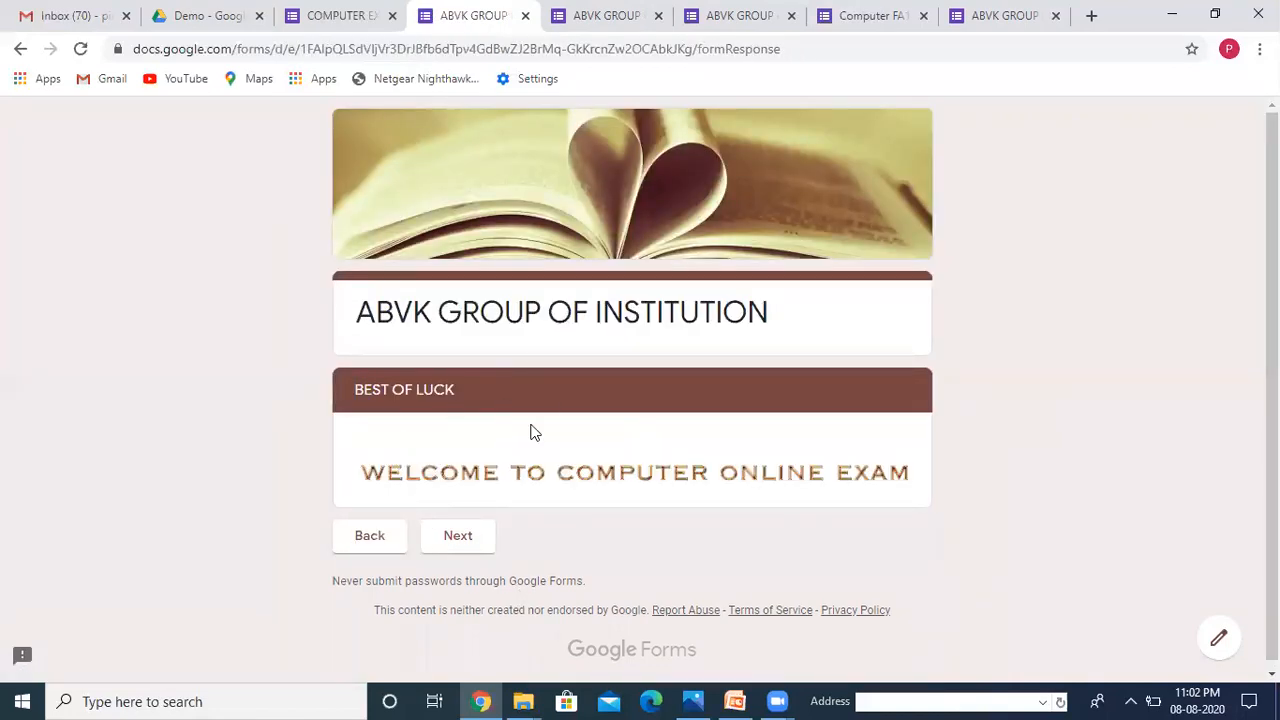
# Step: Advance to the Read All Questions Carefully section, review the questions, and return to the COMPUTER EXAM editor tab
pyautogui.click(464, 547)
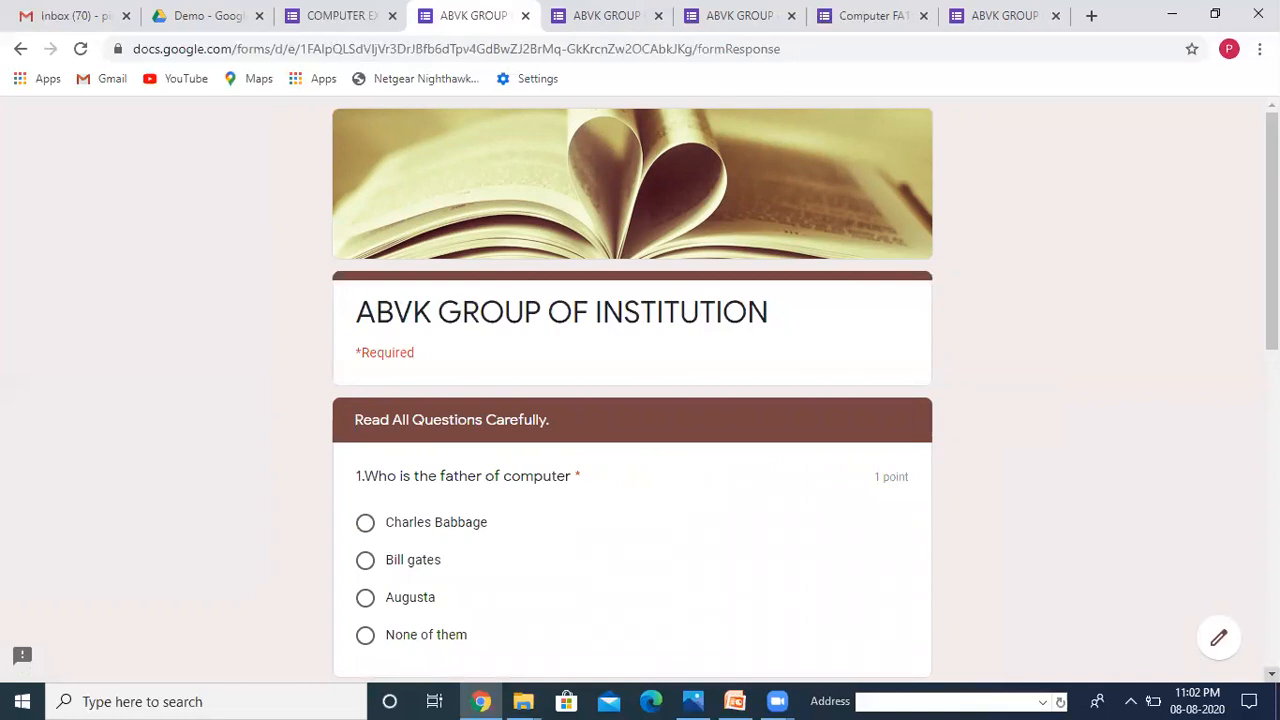
pyautogui.scroll(-4, 632, 390)
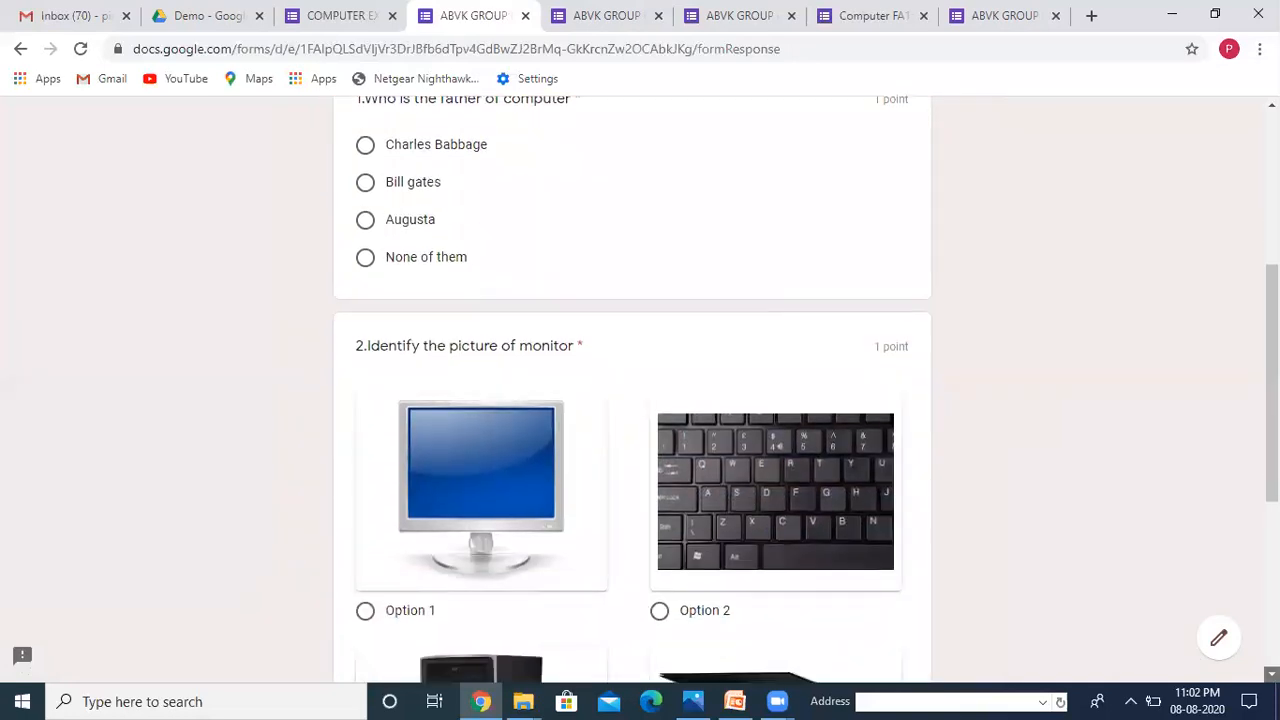
pyautogui.scroll(-4, 632, 390)
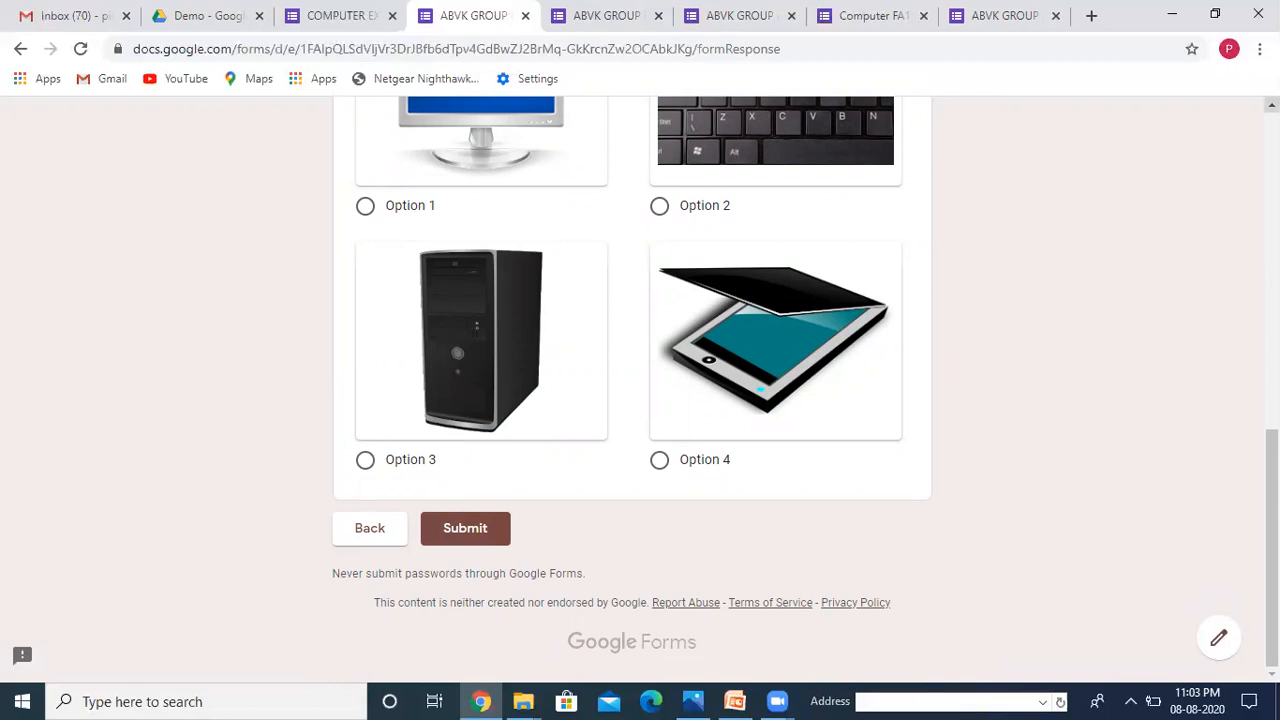
pyautogui.scroll(8, 632, 390)
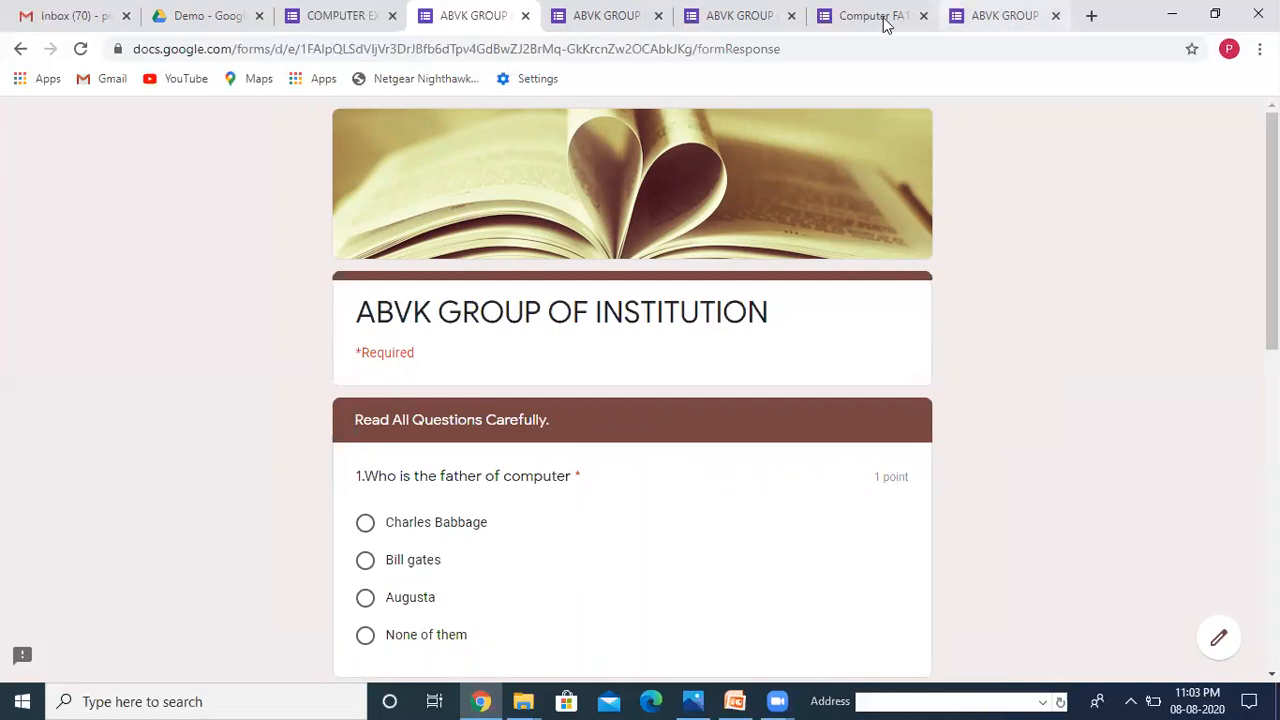
pyautogui.click(322, 17)
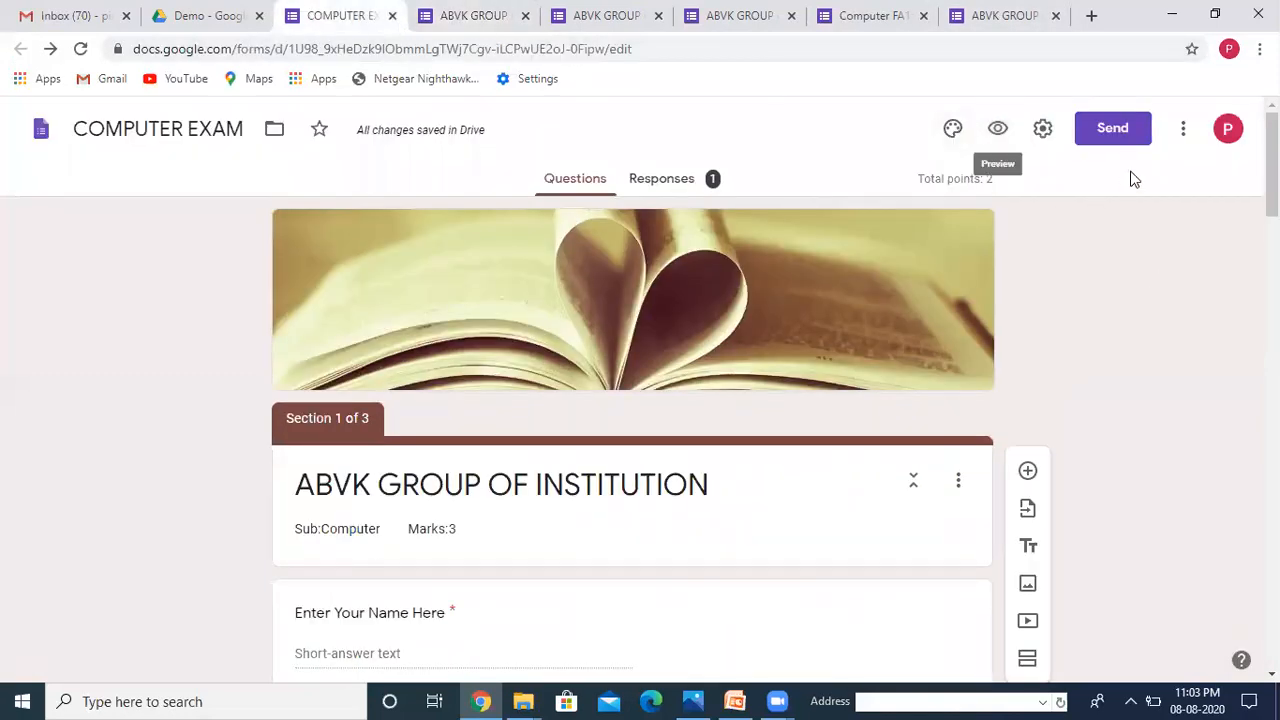
# Step: Copy the COMPUTER EXAM form's shortened forms.gle link and open a new browser tab
pyautogui.click(1113, 132)
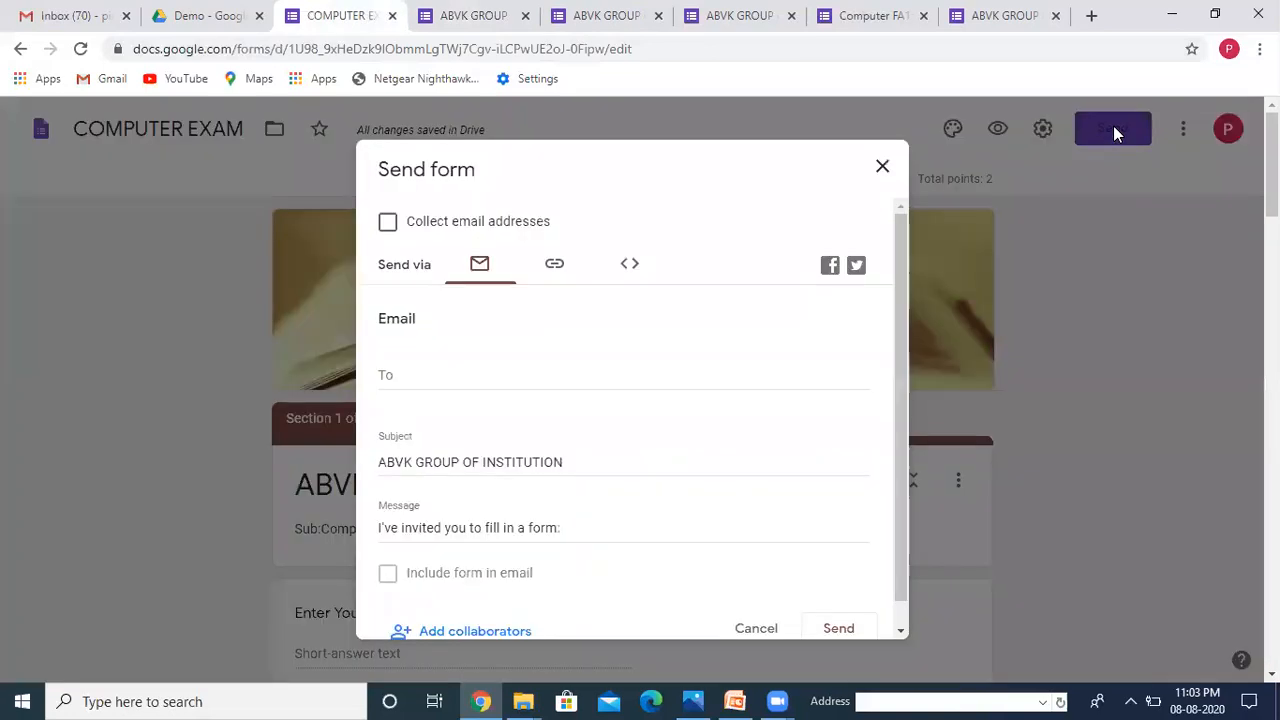
pyautogui.click(554, 268)
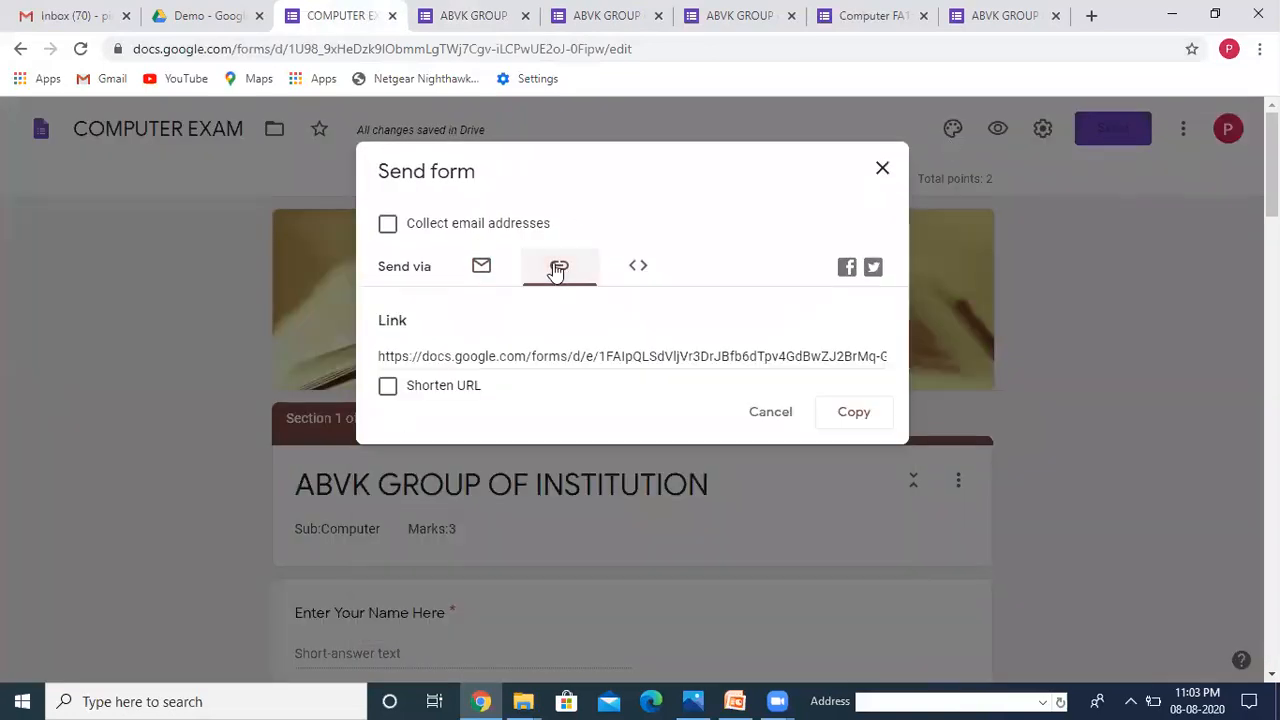
pyautogui.click(390, 386)
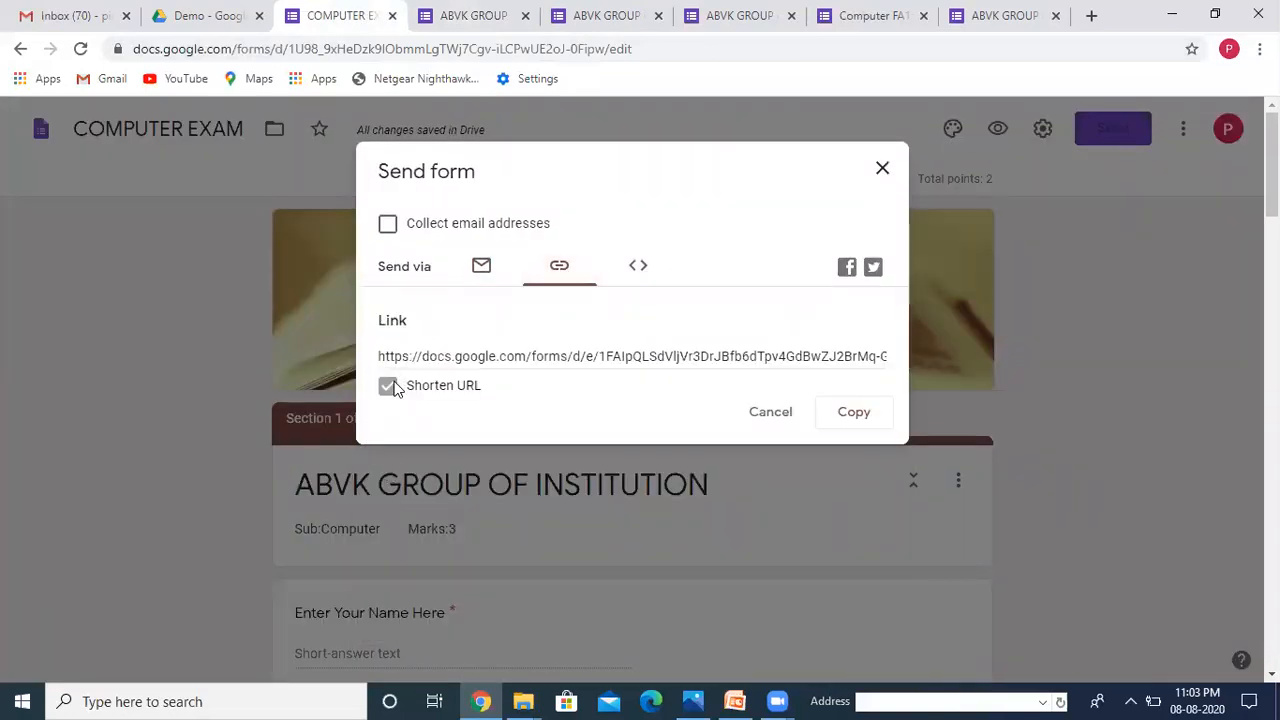
pyautogui.click(855, 416)
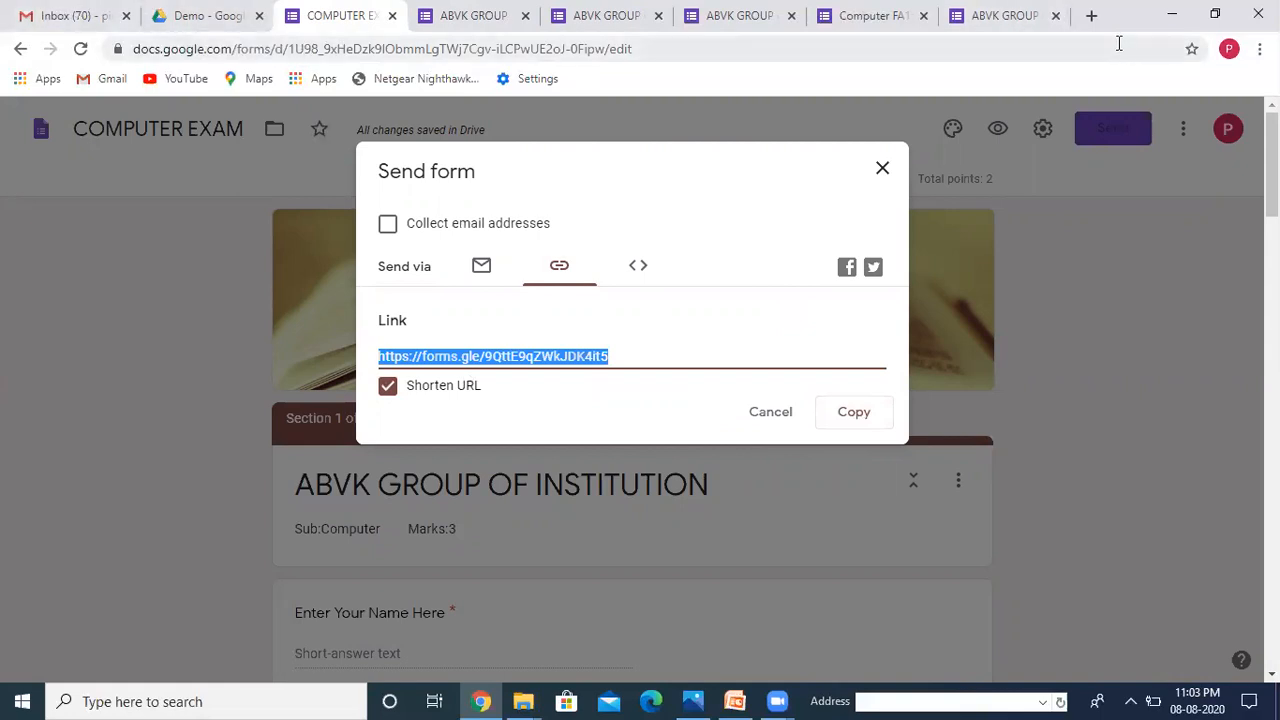
pyautogui.click(1092, 16)
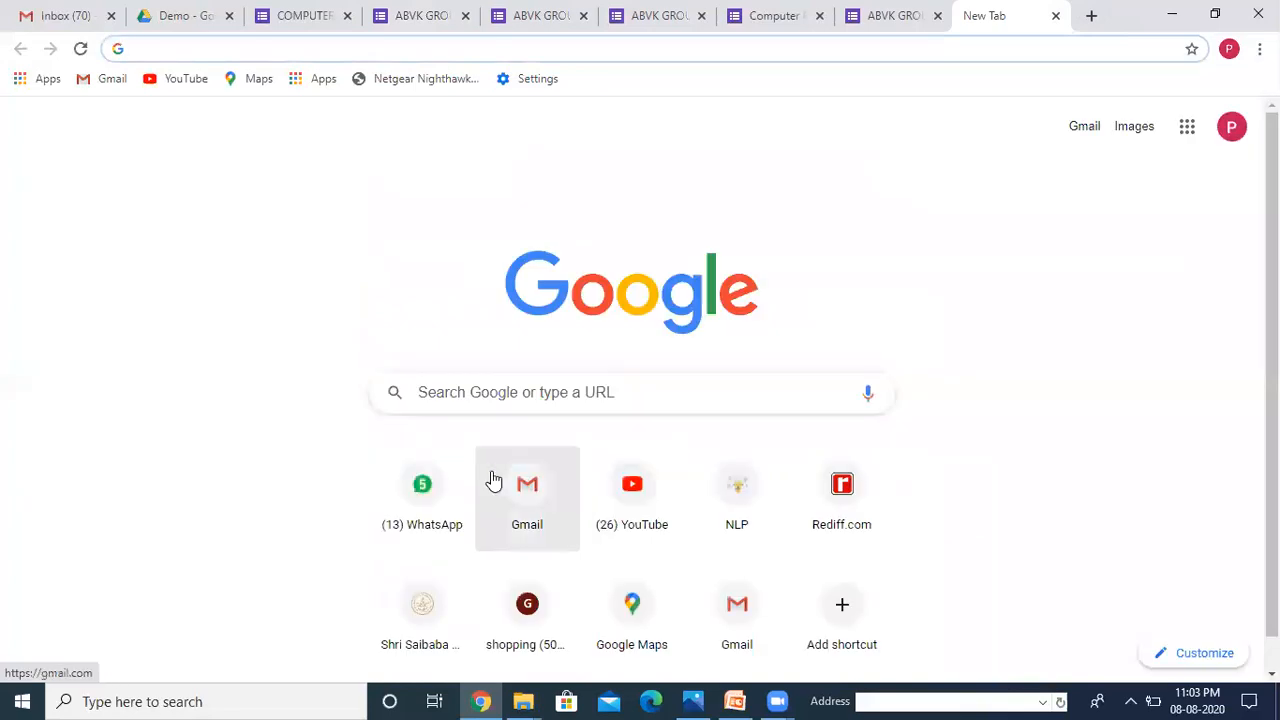
# Step: In WhatsApp Web, search '5-10' and send the forms.gle link to AGI ONLINE TEACHERS(5-10)
pyautogui.click(425, 513)
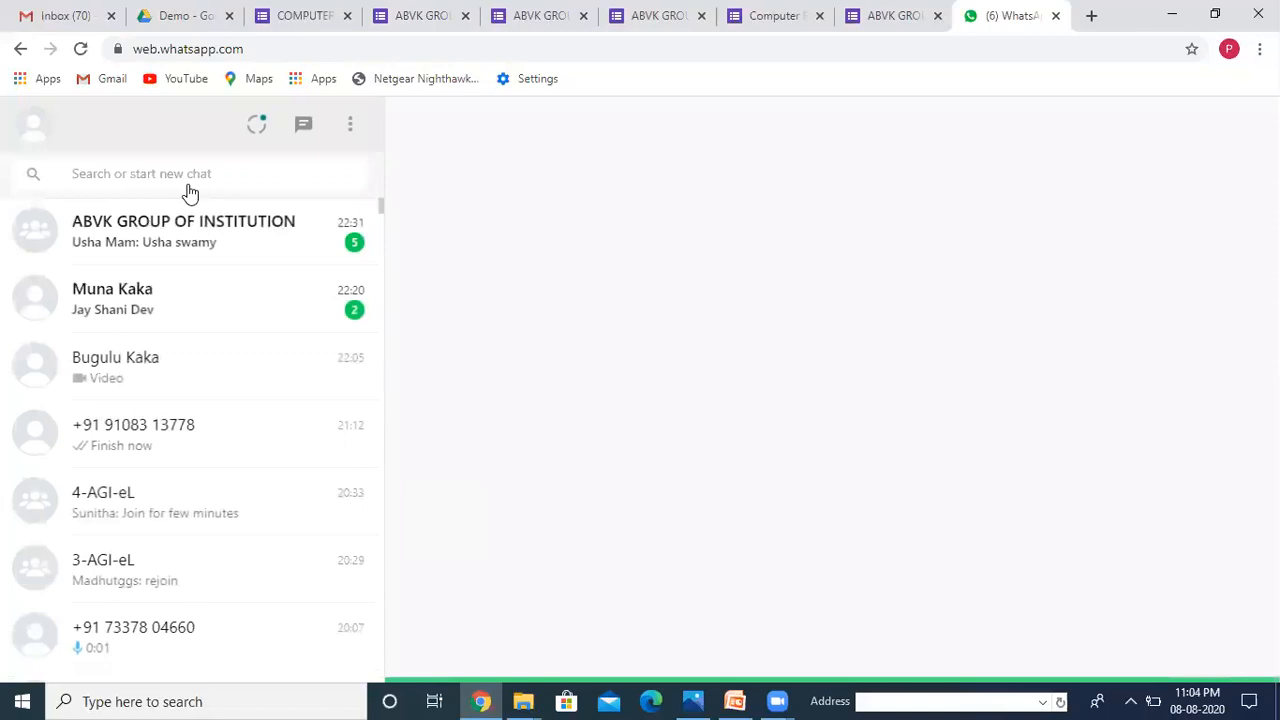
pyautogui.click(165, 177)
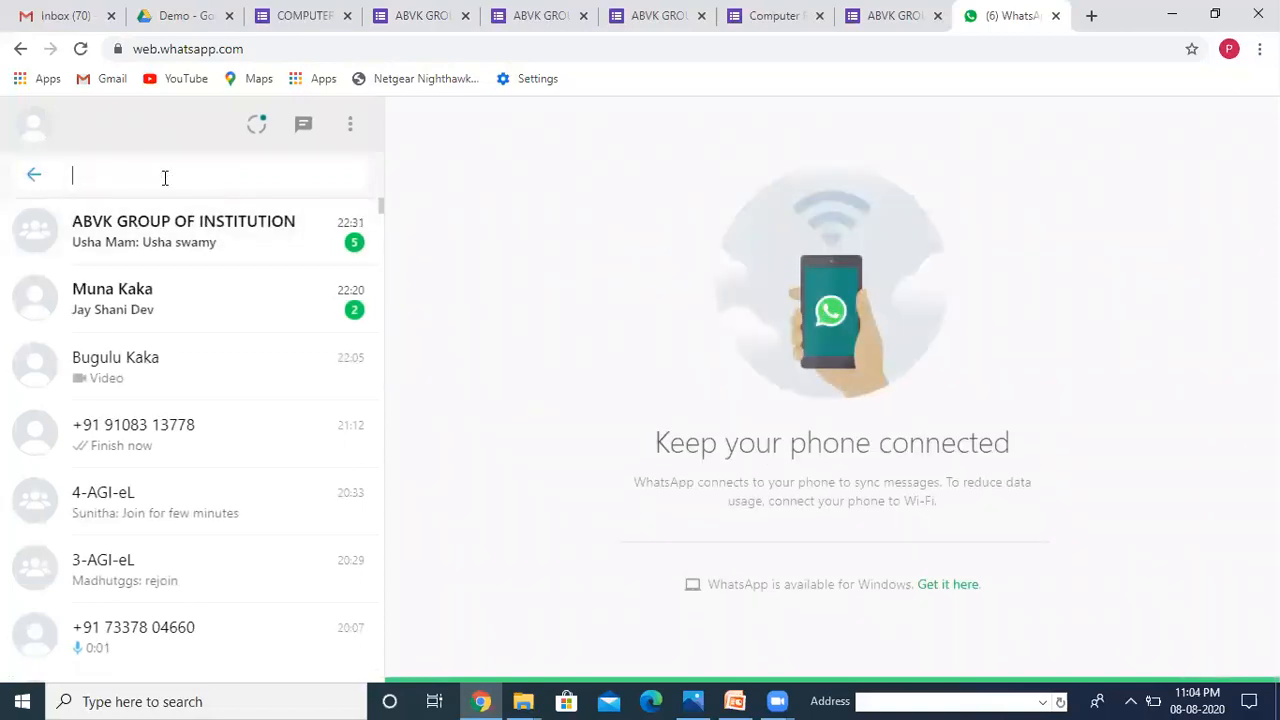
pyautogui.write('5-10')
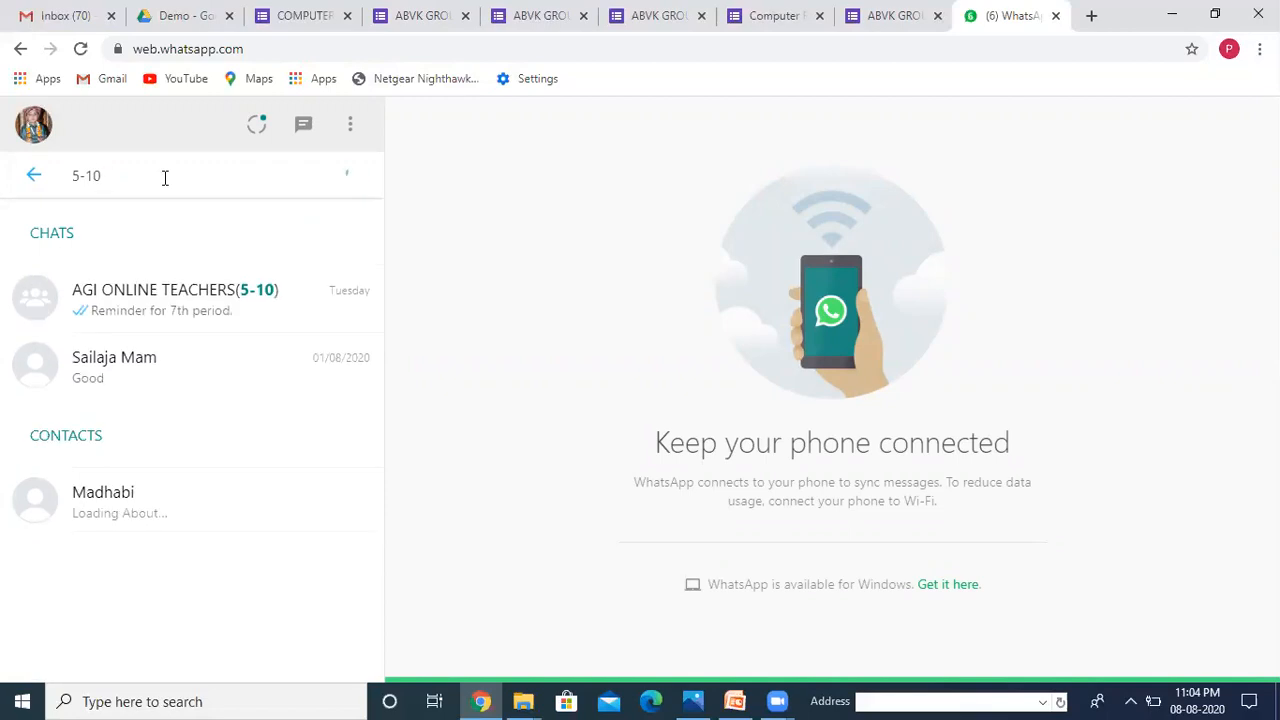
pyautogui.click(255, 313)
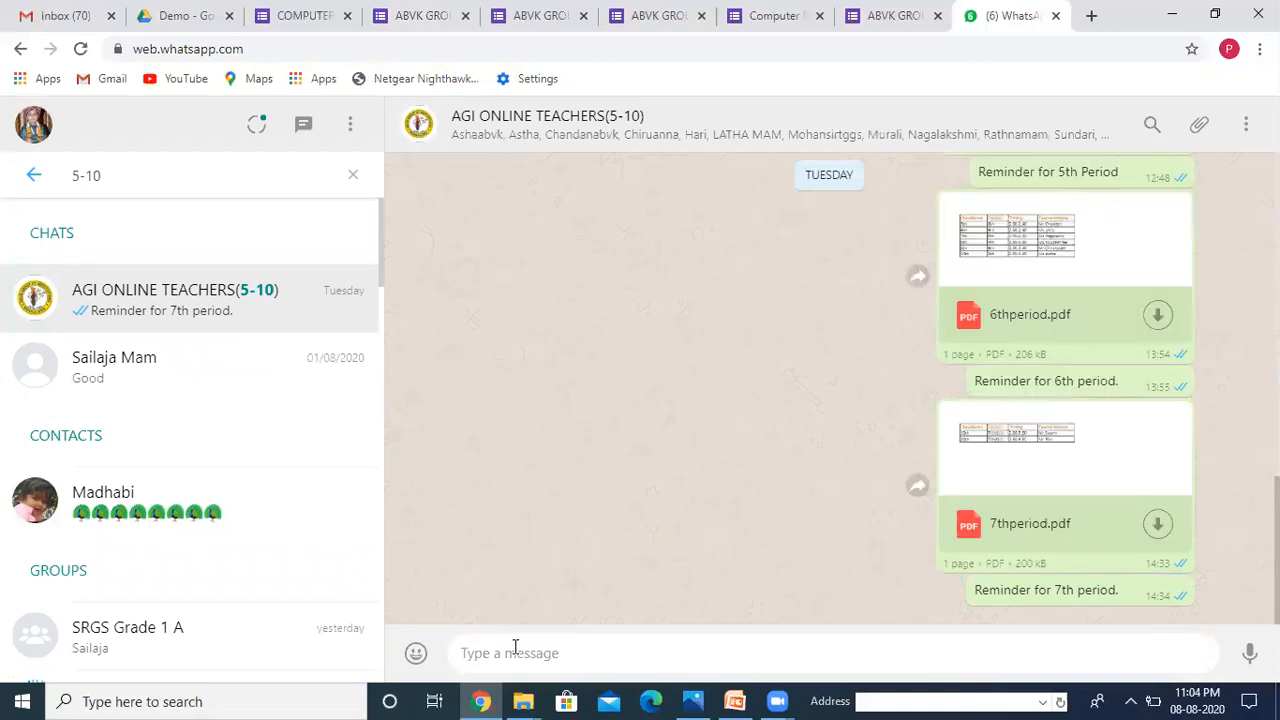
pyautogui.hotkey('ctrl', 'v')
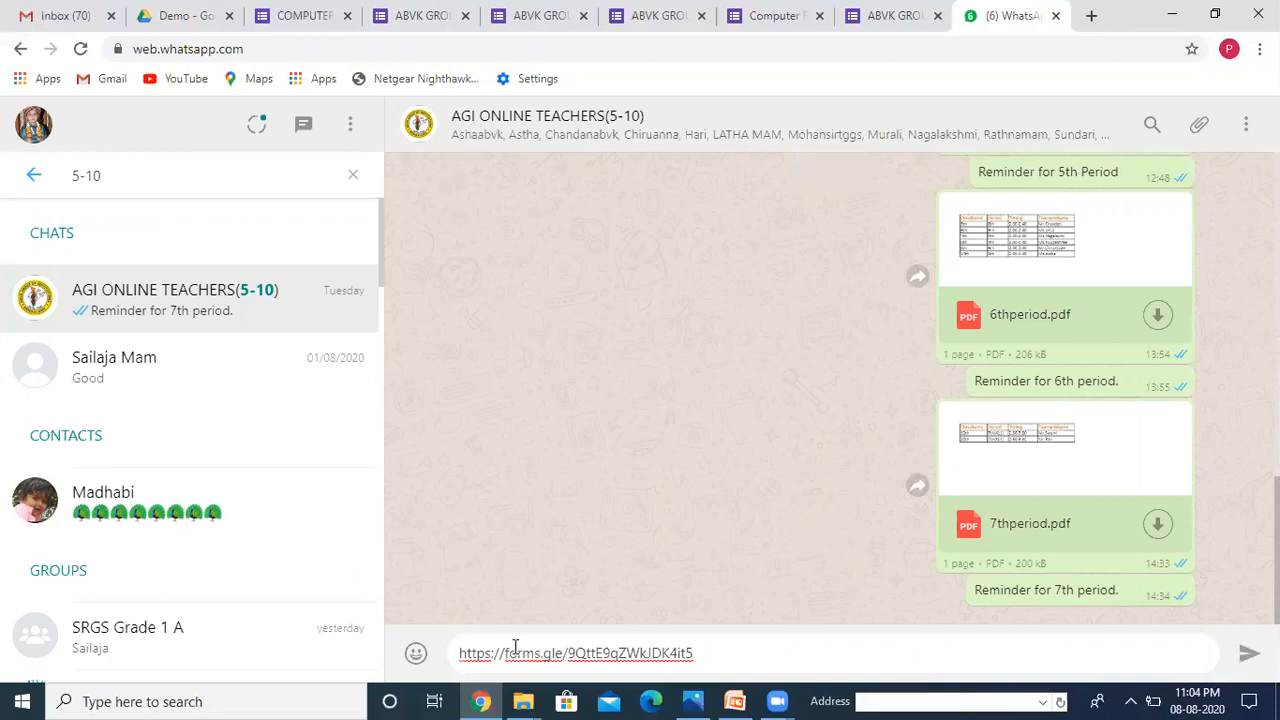
pyautogui.press('Return')
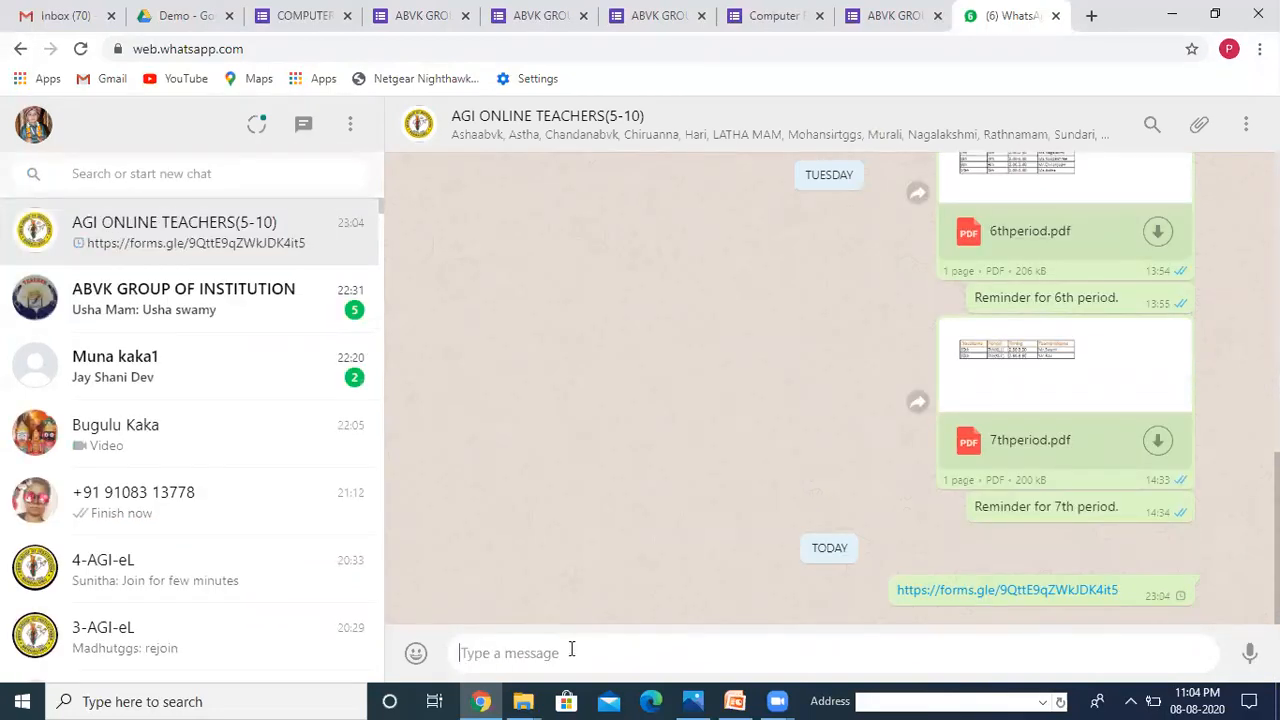
# Step: Open the shared quiz link as a respondent and enter a name and school ABVK
pyautogui.click(995, 596)
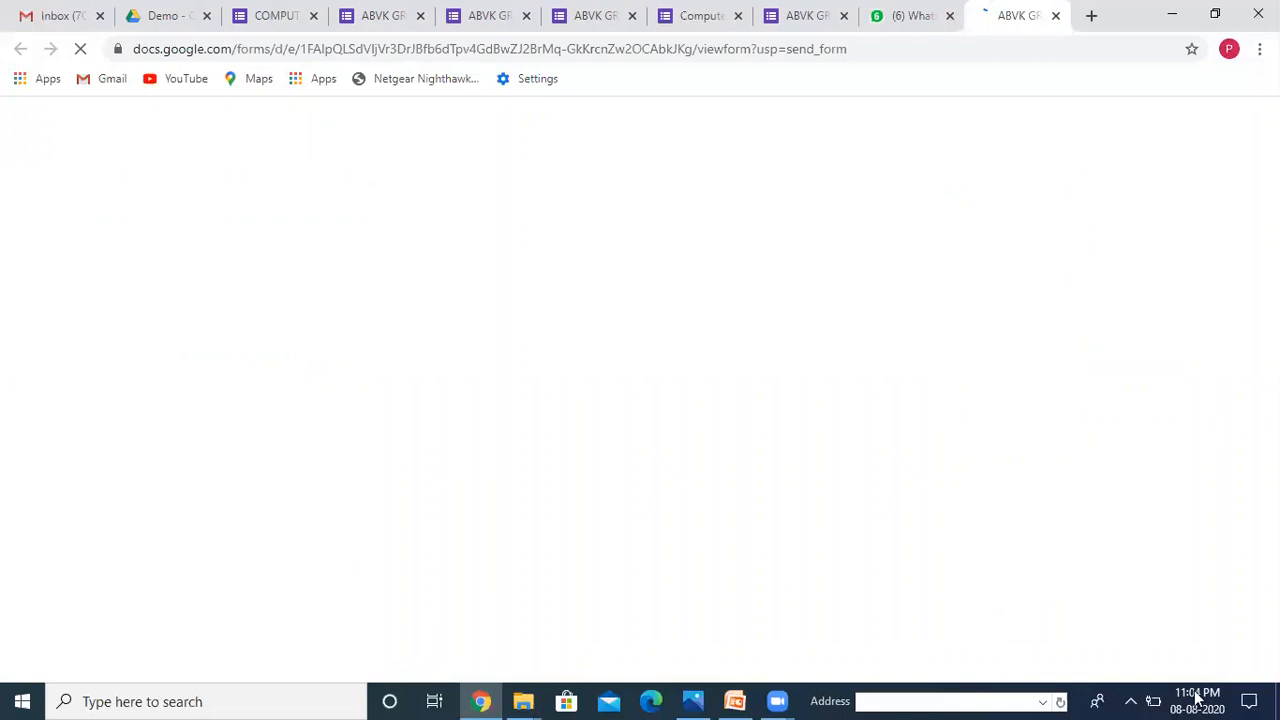
pyautogui.scroll(-3, 1166, 283)
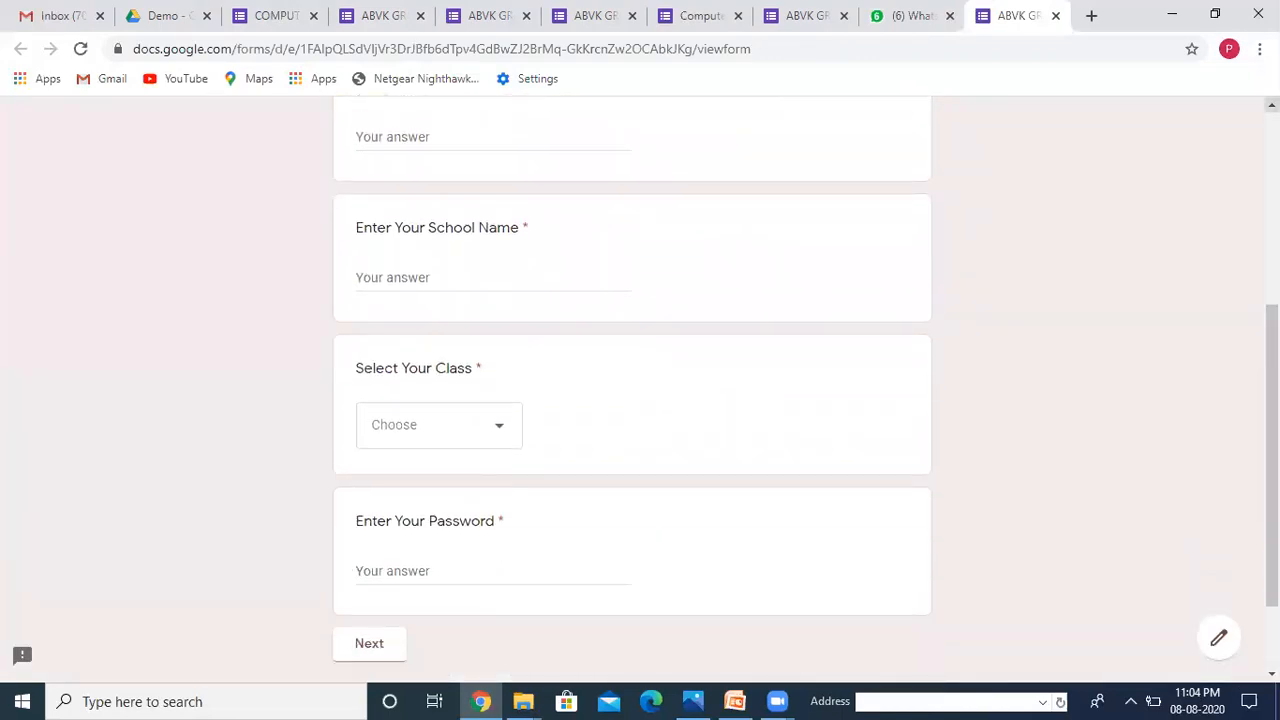
pyautogui.scroll(3, 575, 139)
pyautogui.click(437, 286)
pyautogui.write('Pinki')
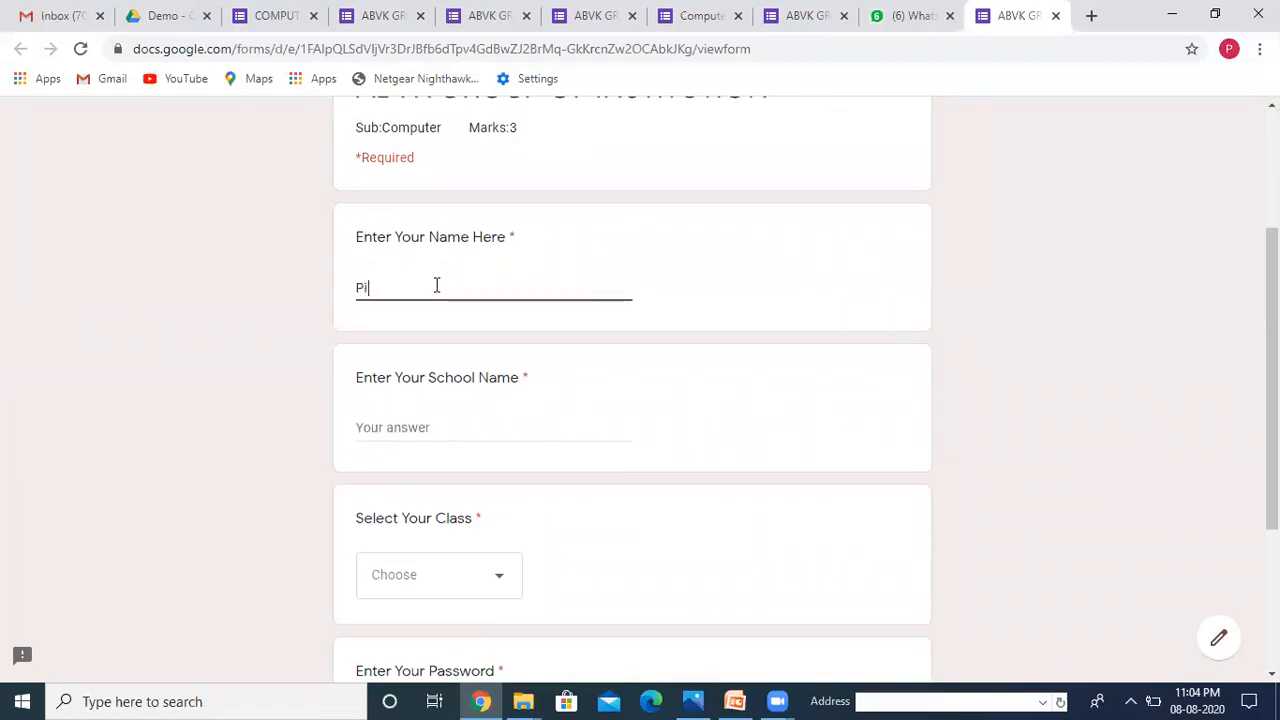
pyautogui.click(395, 427)
pyautogui.write('ABVK')
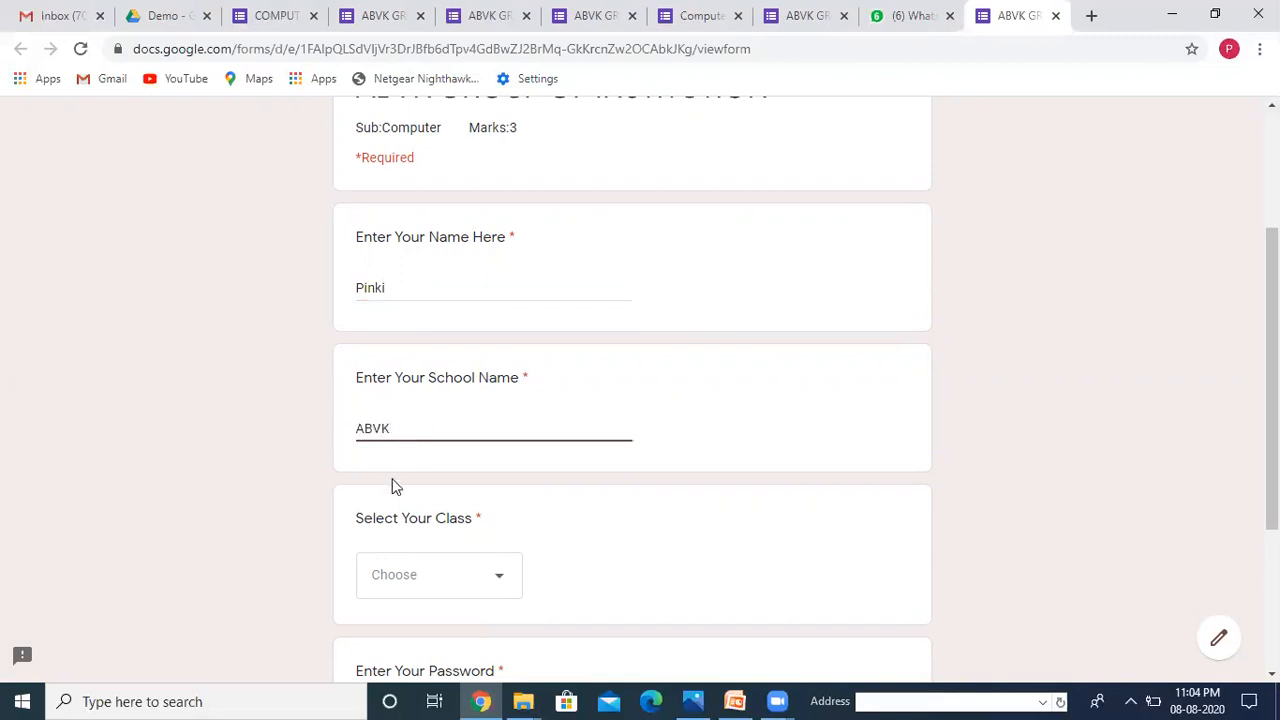
# Step: Choose class STD-4, enter the correct password, and advance to the BEST OF LUCK section
pyautogui.click(501, 590)
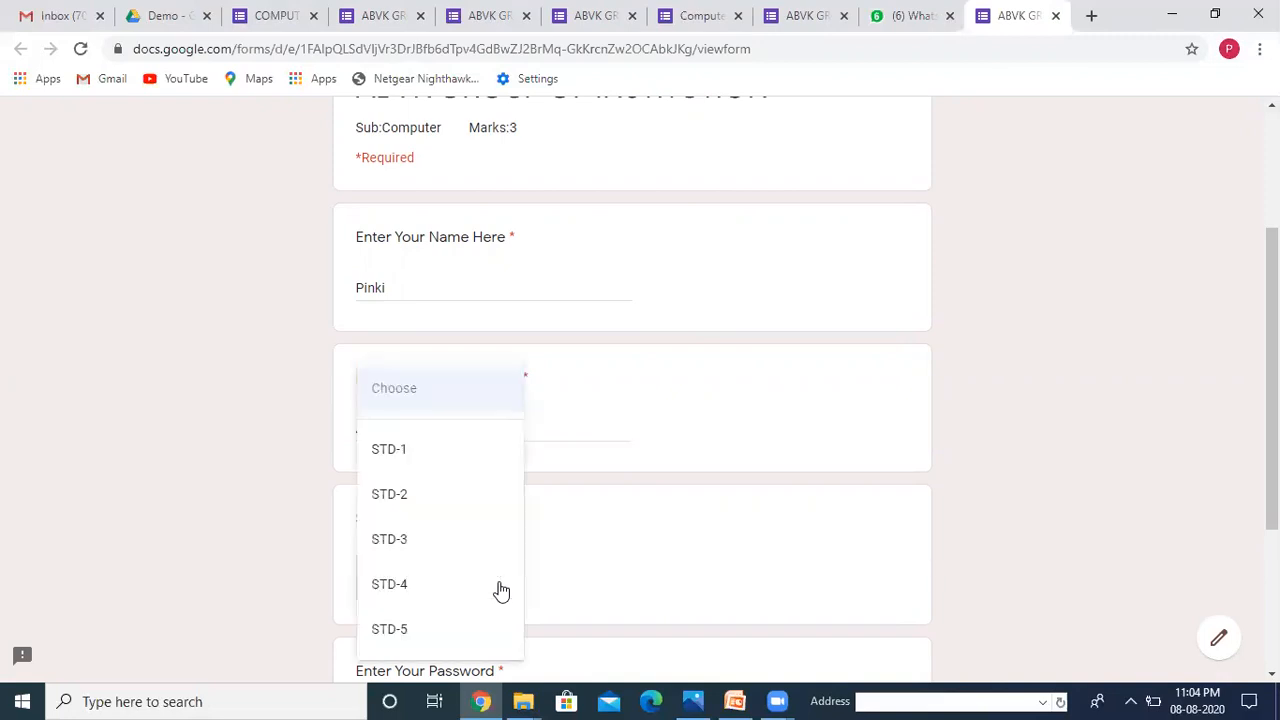
pyautogui.click(423, 598)
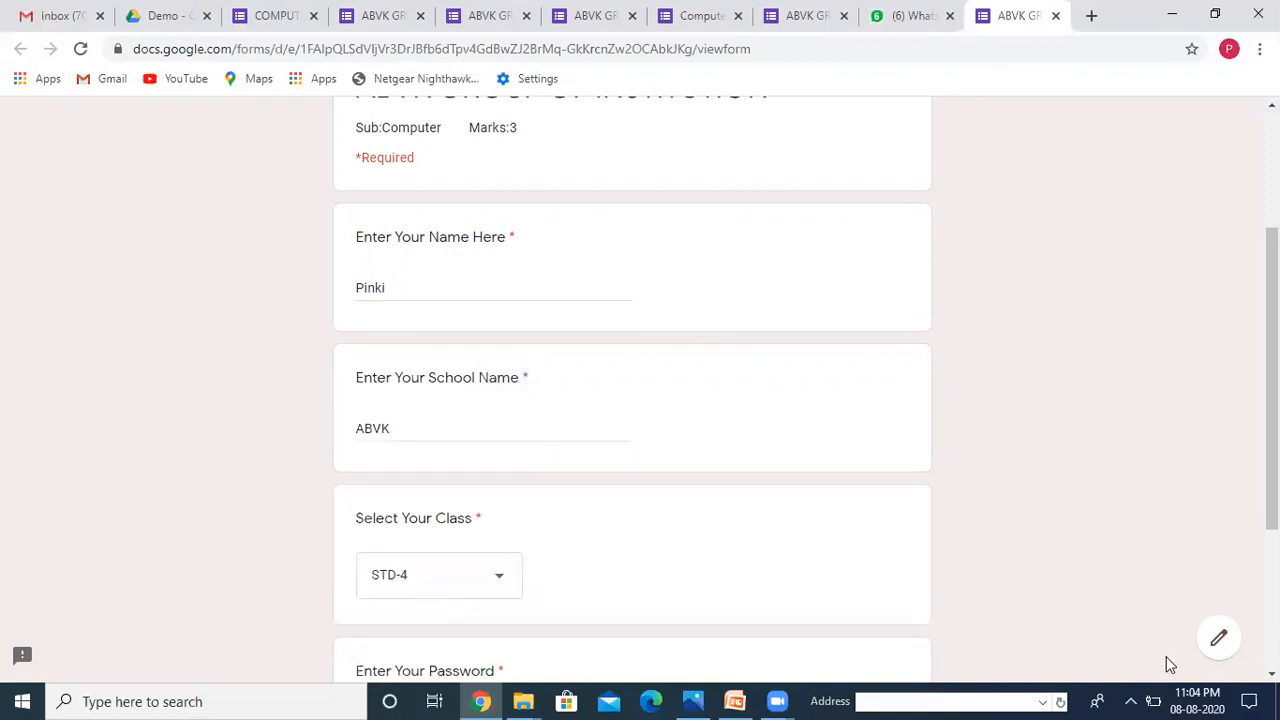
pyautogui.click(1272, 675)
pyautogui.click(1272, 675)
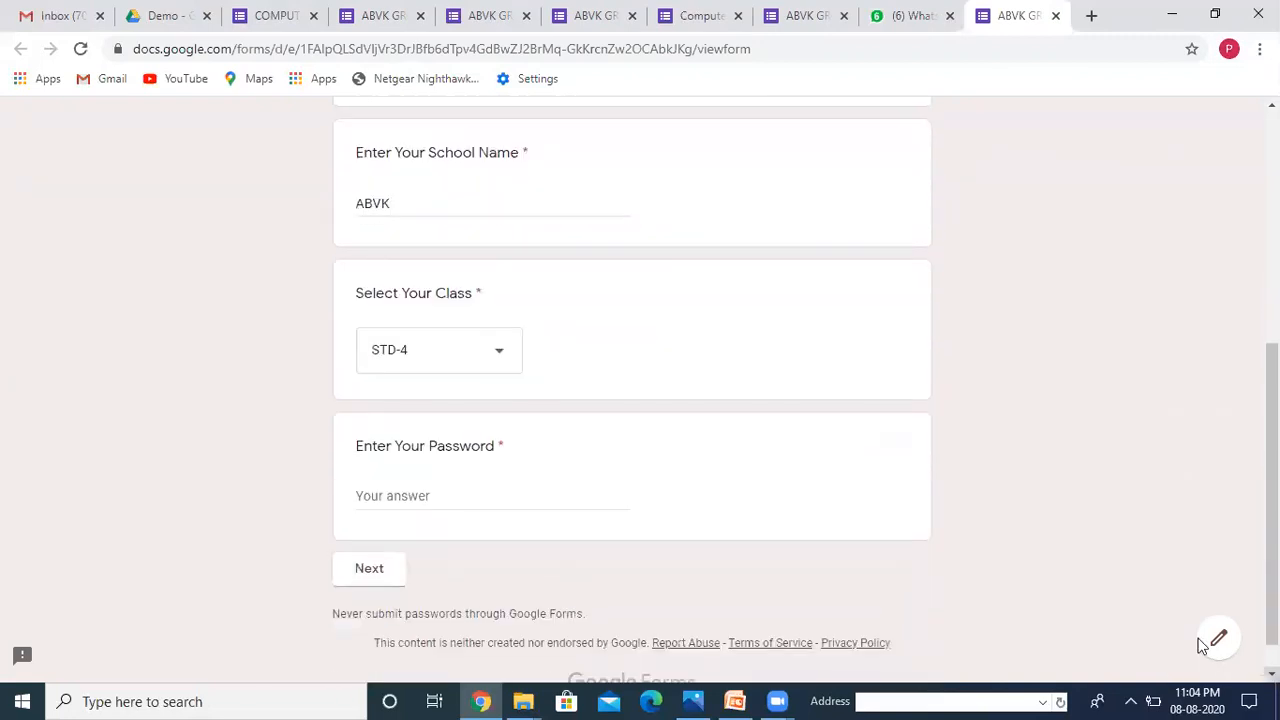
pyautogui.click(406, 503)
pyautogui.write('Compute')
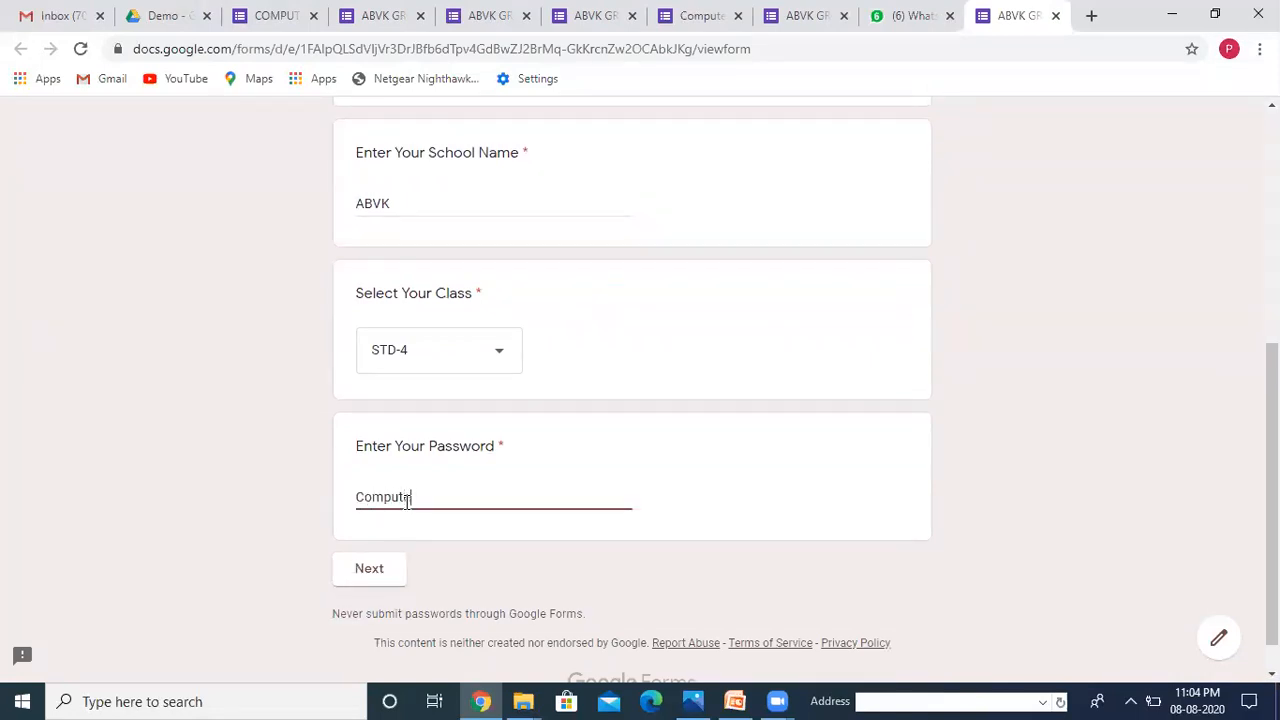
pyautogui.write('r')
pyautogui.click(384, 577)
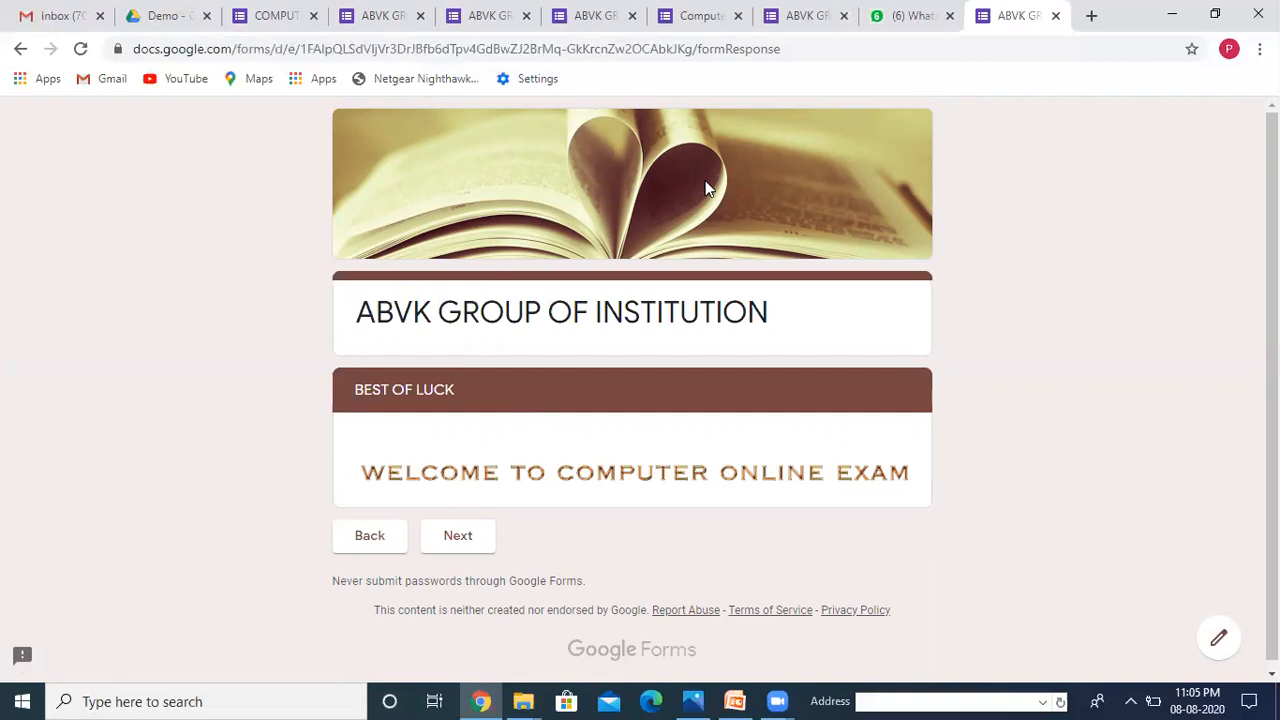
pyautogui.click(274, 18)
# Step: Replace the Enter Your Password question's validation pattern with a new exam password
pyautogui.click(883, 170)
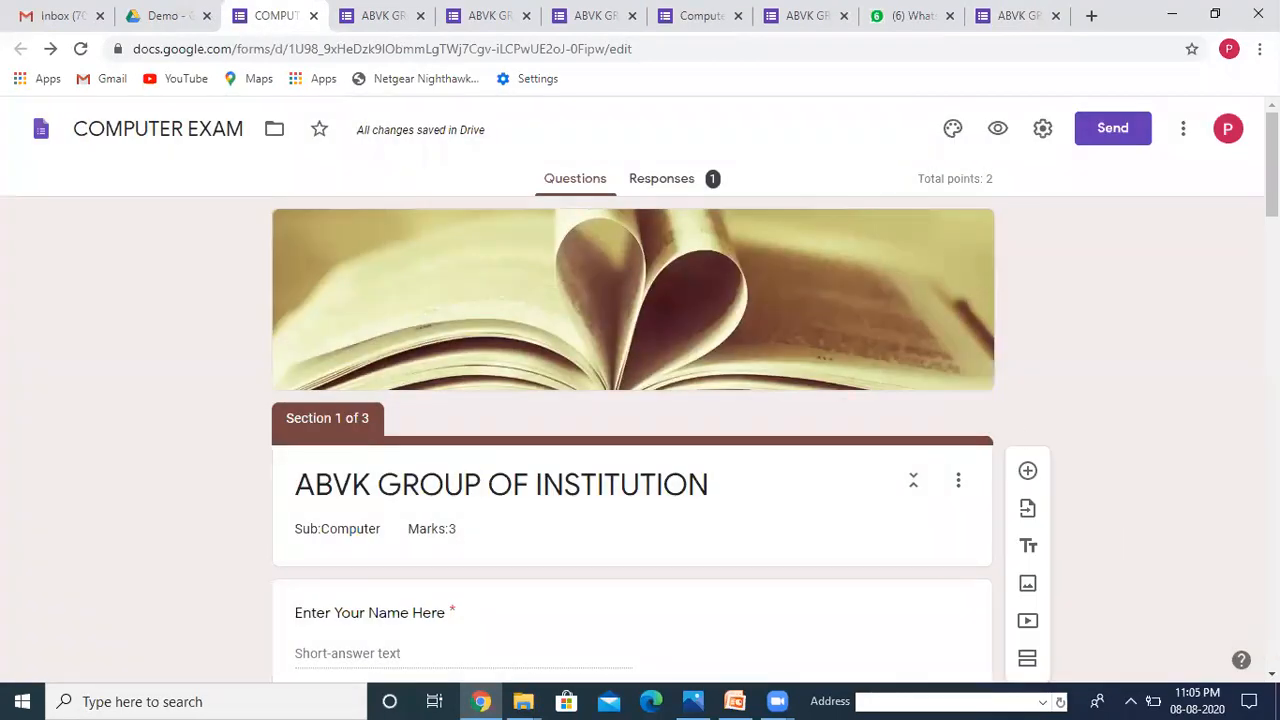
pyautogui.scroll(-8, 640, 390)
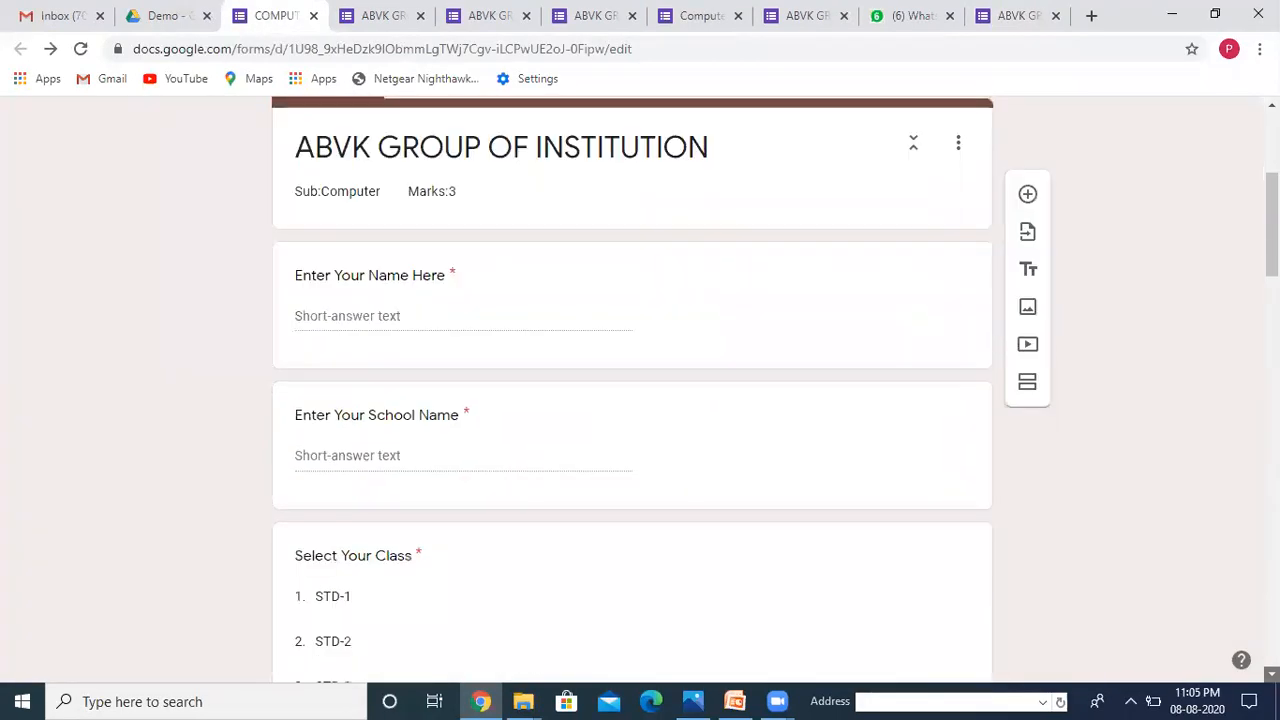
pyautogui.scroll(-1, 1169, 597)
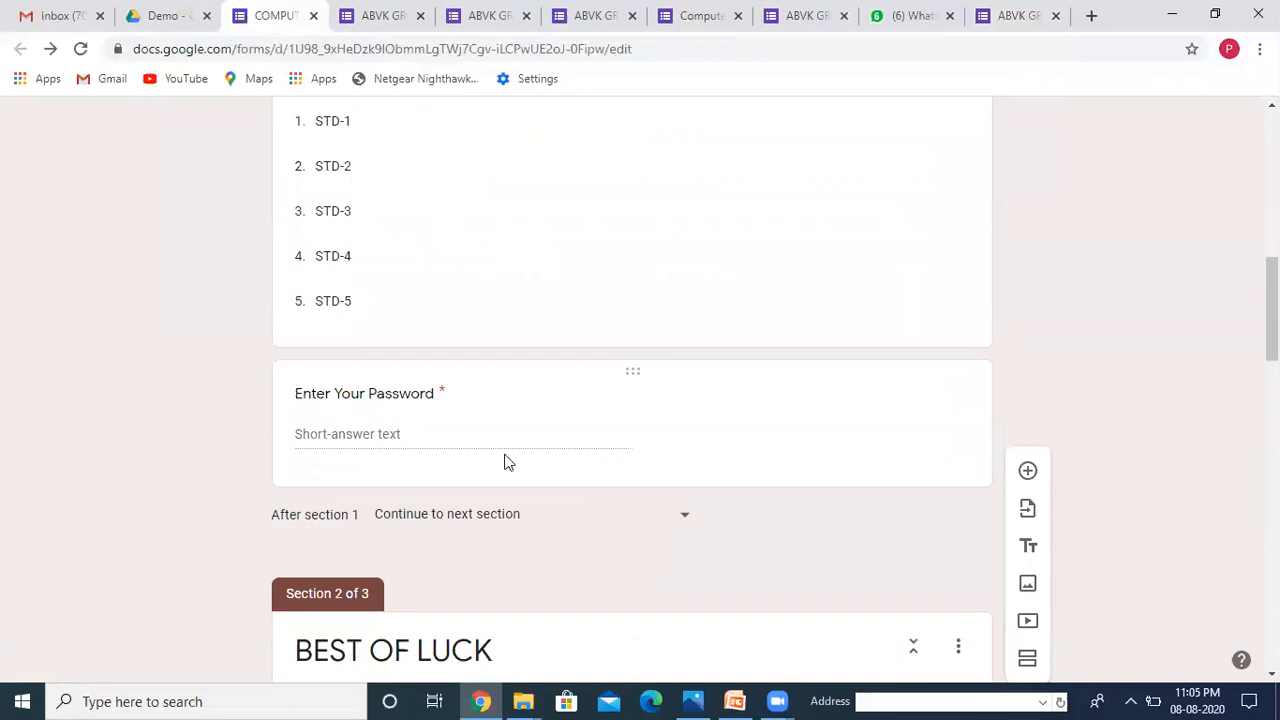
pyautogui.click(678, 447)
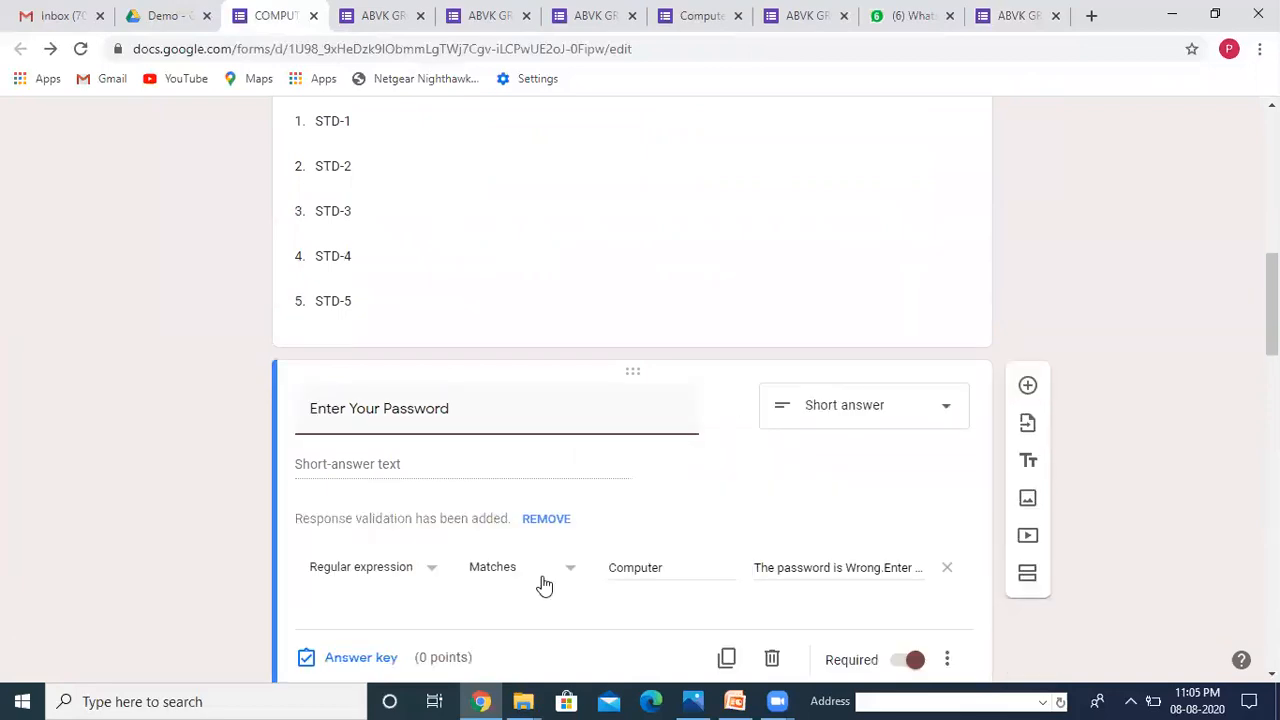
pyautogui.click(674, 567)
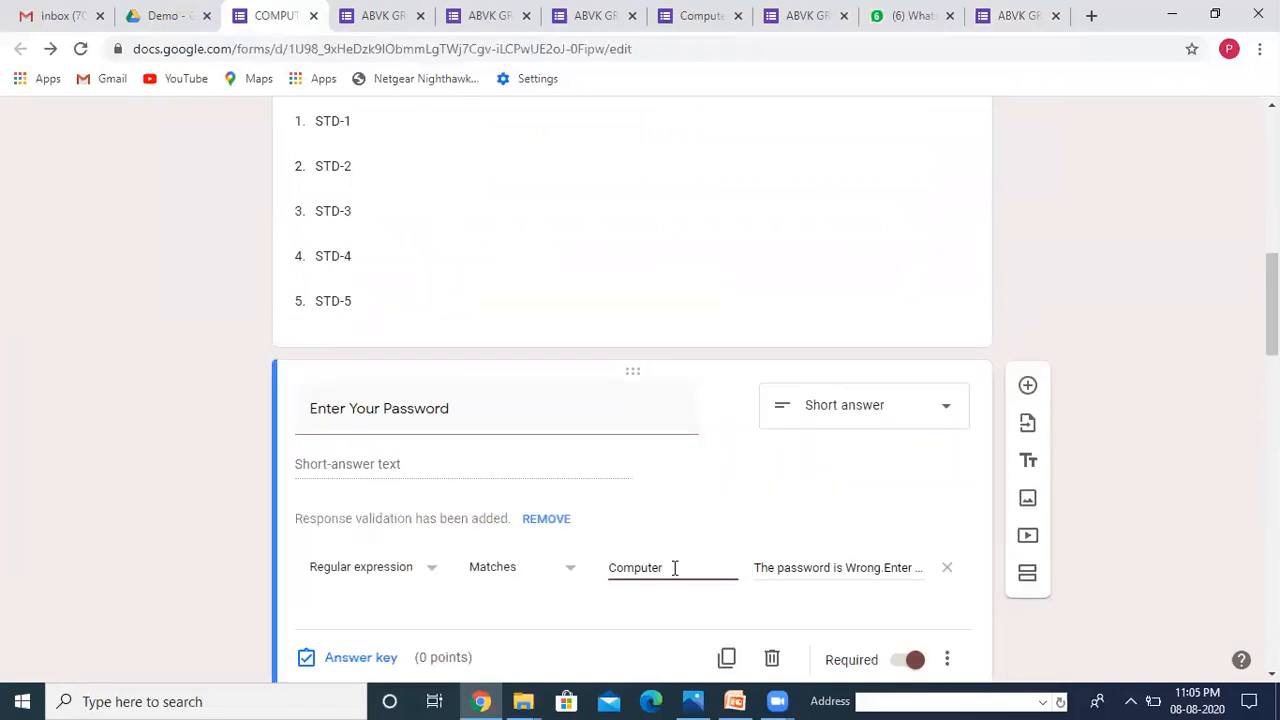
pyautogui.press('BackSpace')
pyautogui.press('BackSpace')
pyautogui.press('BackSpace')
pyautogui.press('BackSpace')
pyautogui.press('BackSpace')
pyautogui.press('BackSpace')
pyautogui.press('BackSpace')
pyautogui.write('ABVK')
pyautogui.click(985, 687)
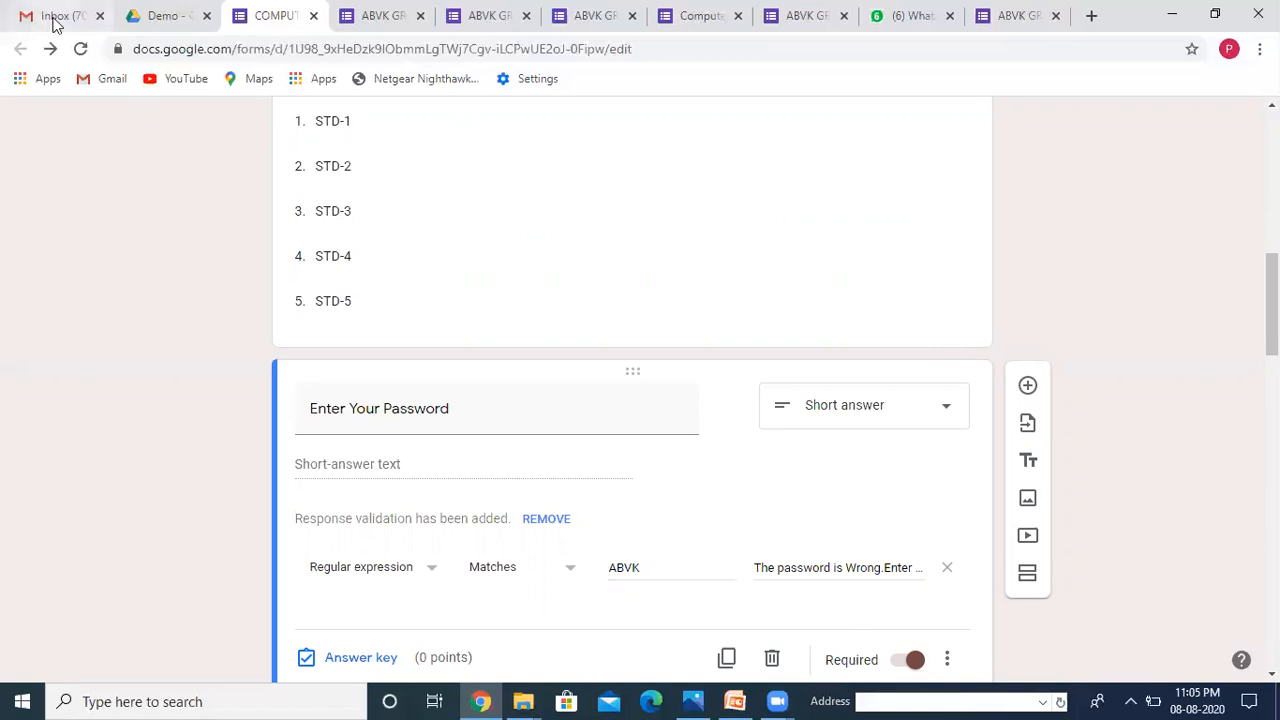
pyautogui.click(896, 22)
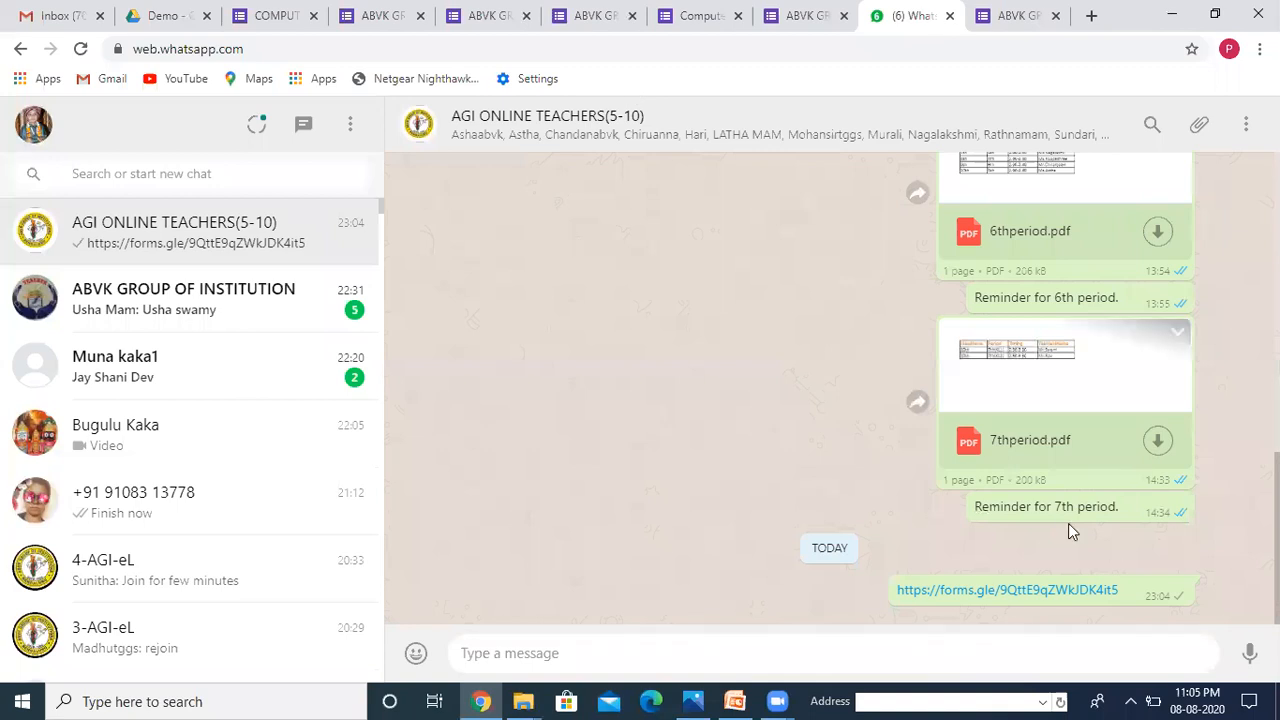
# Step: Reopen the shared form link and fill in a respondent name and school ABVK
pyautogui.click(1048, 592)
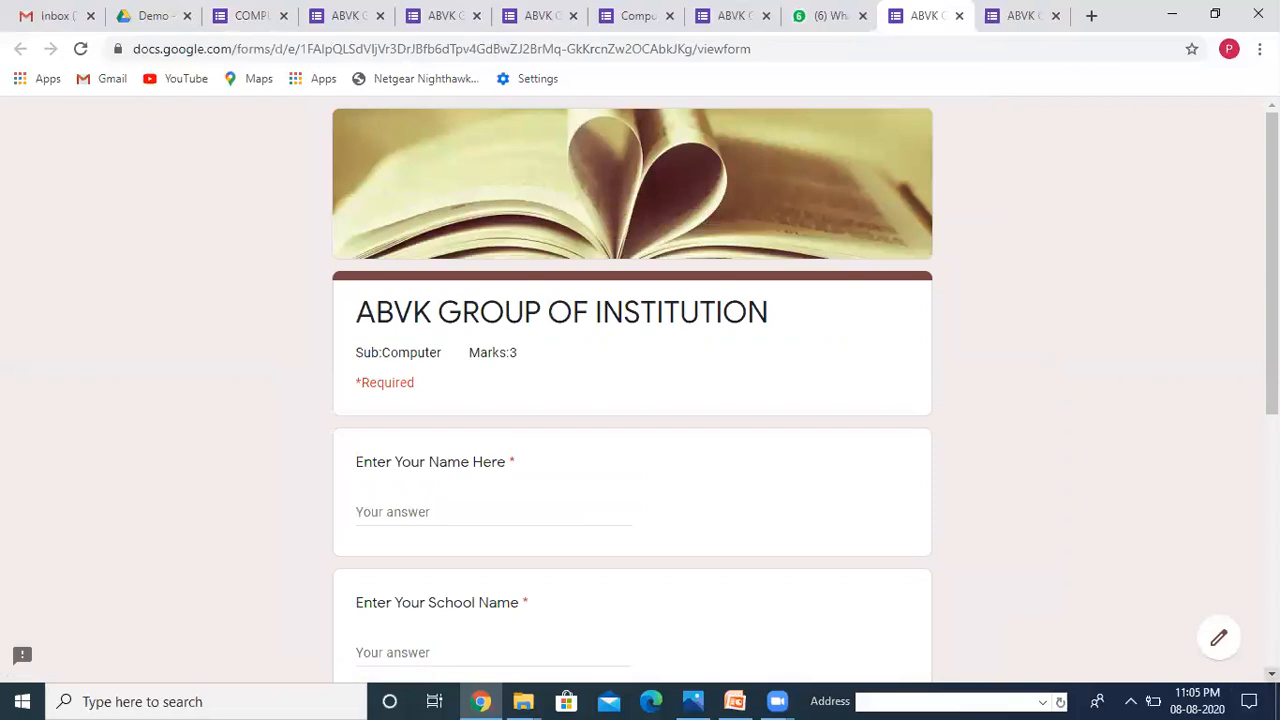
pyautogui.click(1272, 674)
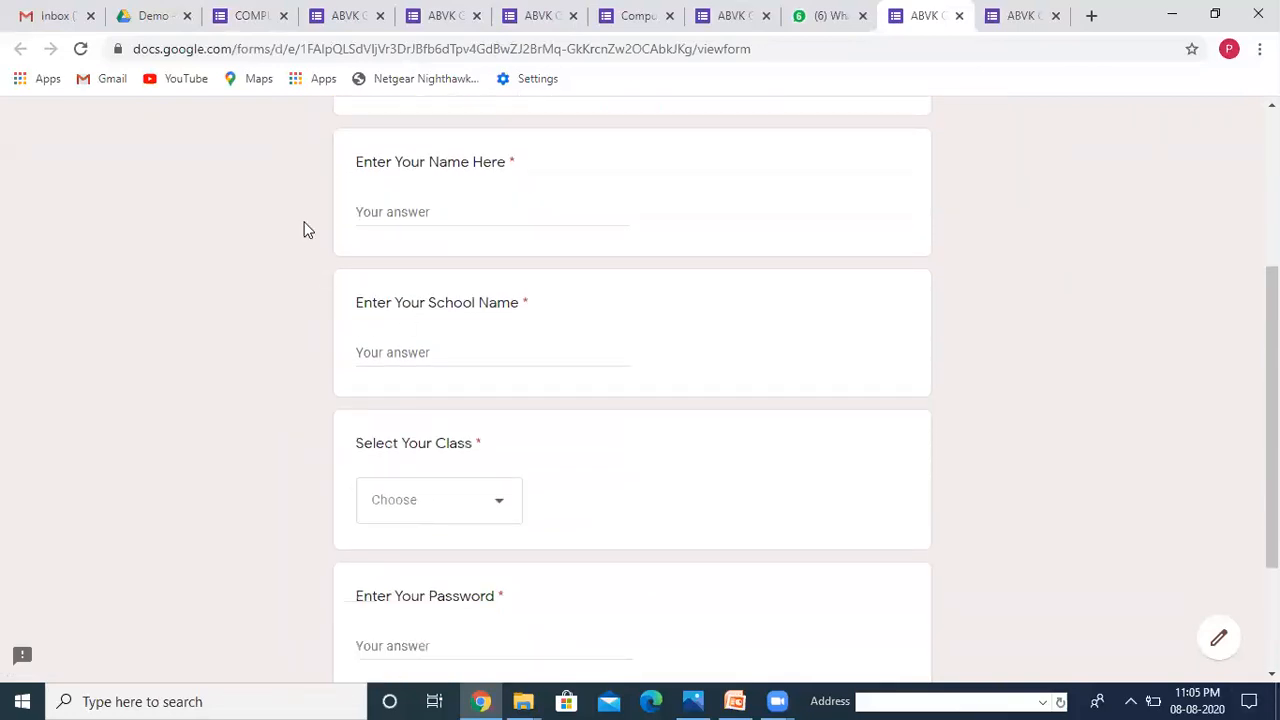
pyautogui.click(426, 211)
pyautogui.write('Pinki')
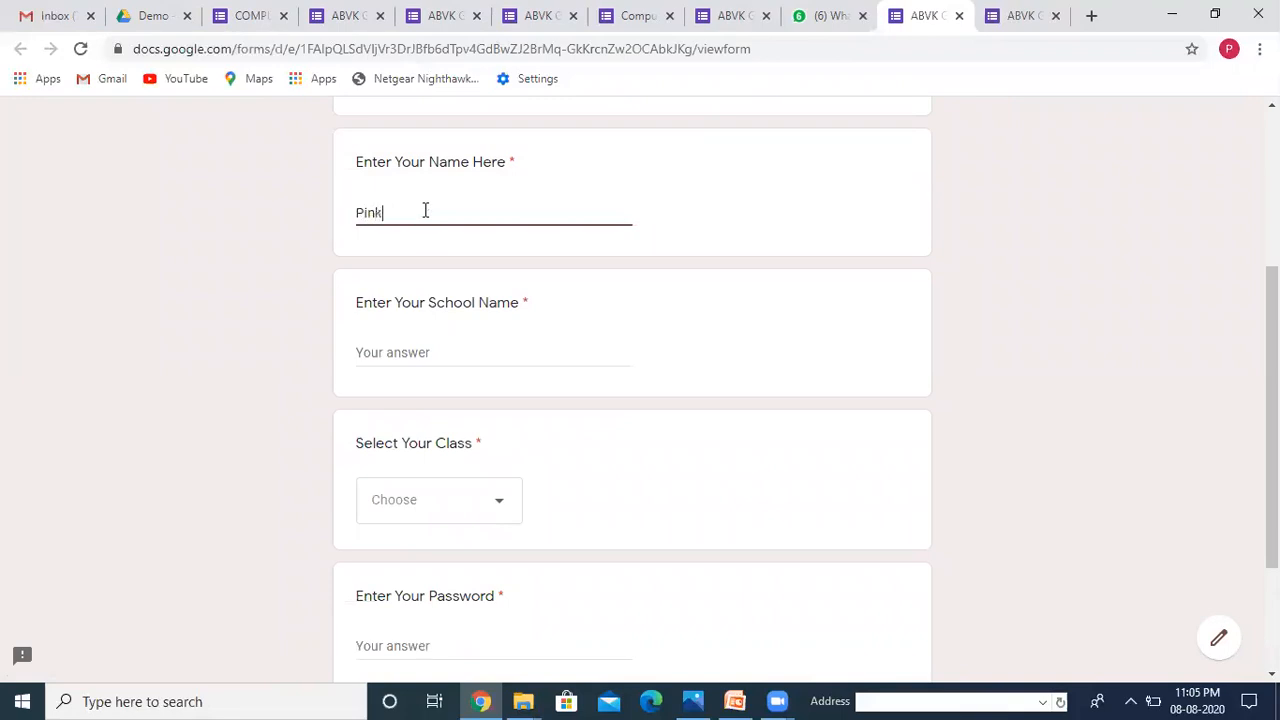
pyautogui.click(403, 345)
pyautogui.write('ABVK')
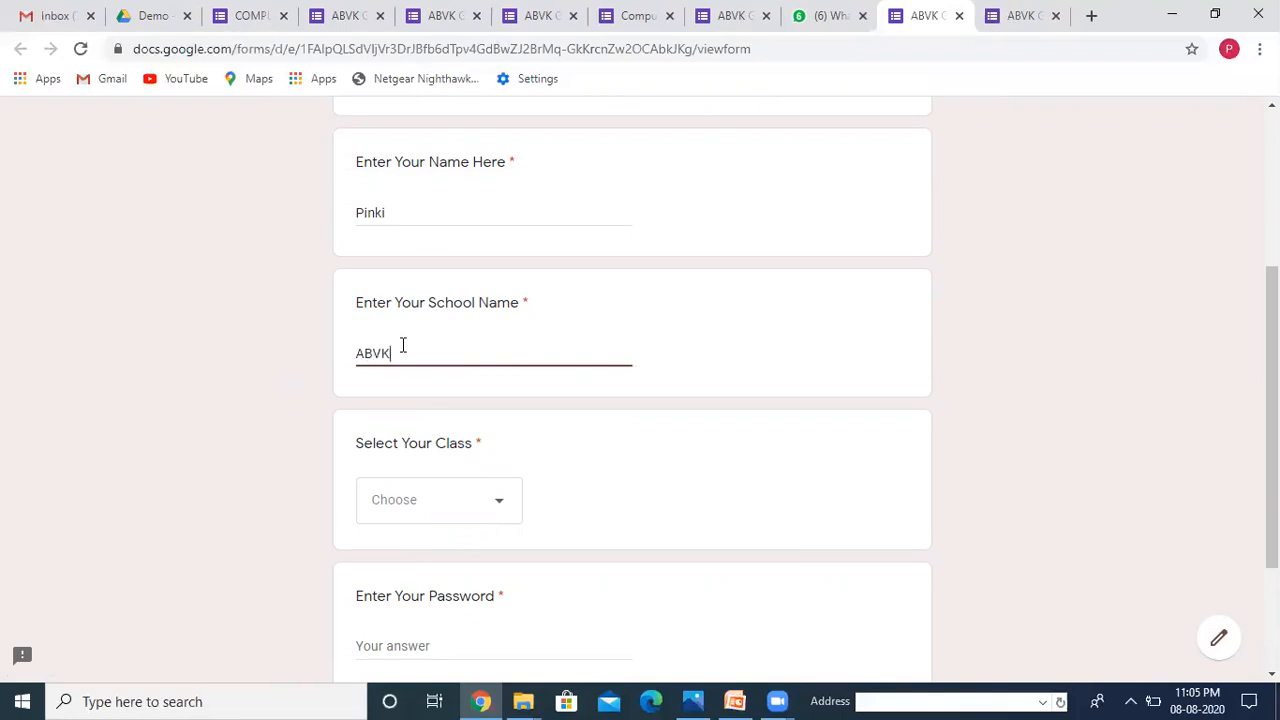
# Step: Choose class STD-4, enter the old password, and submit the entry page
pyautogui.click(500, 506)
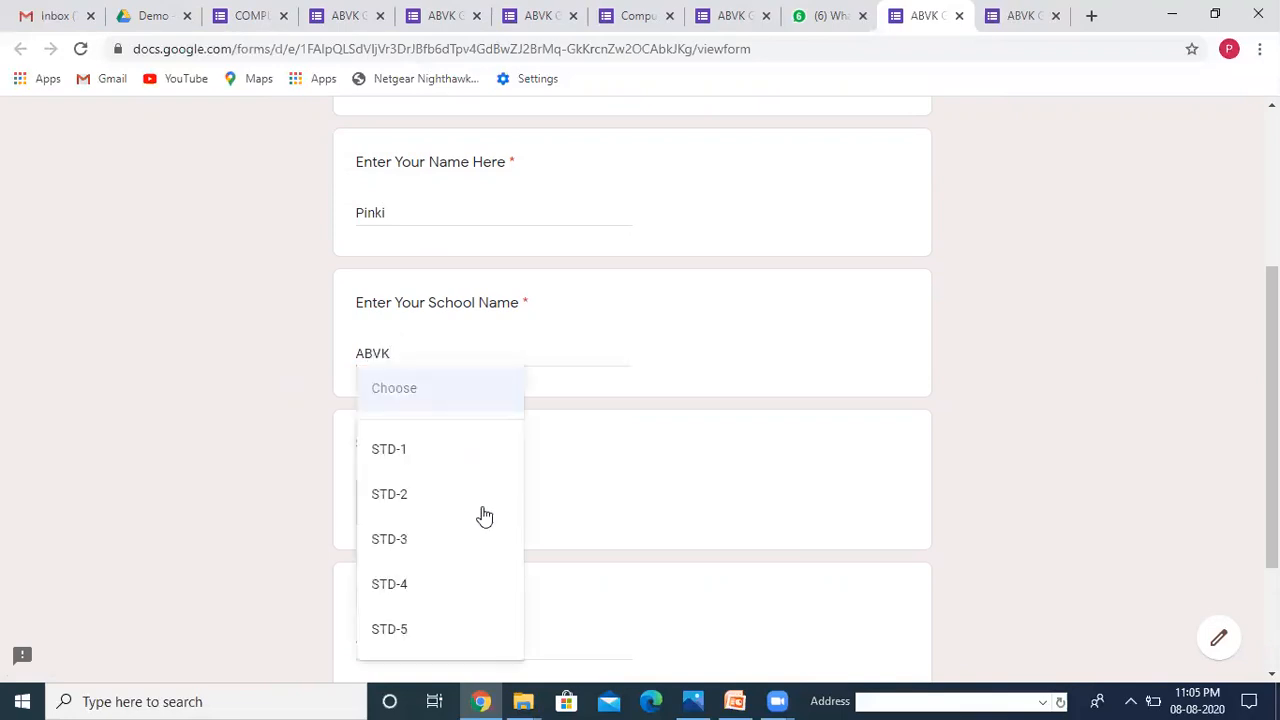
pyautogui.click(405, 605)
pyautogui.click(396, 641)
pyautogui.write('Com')
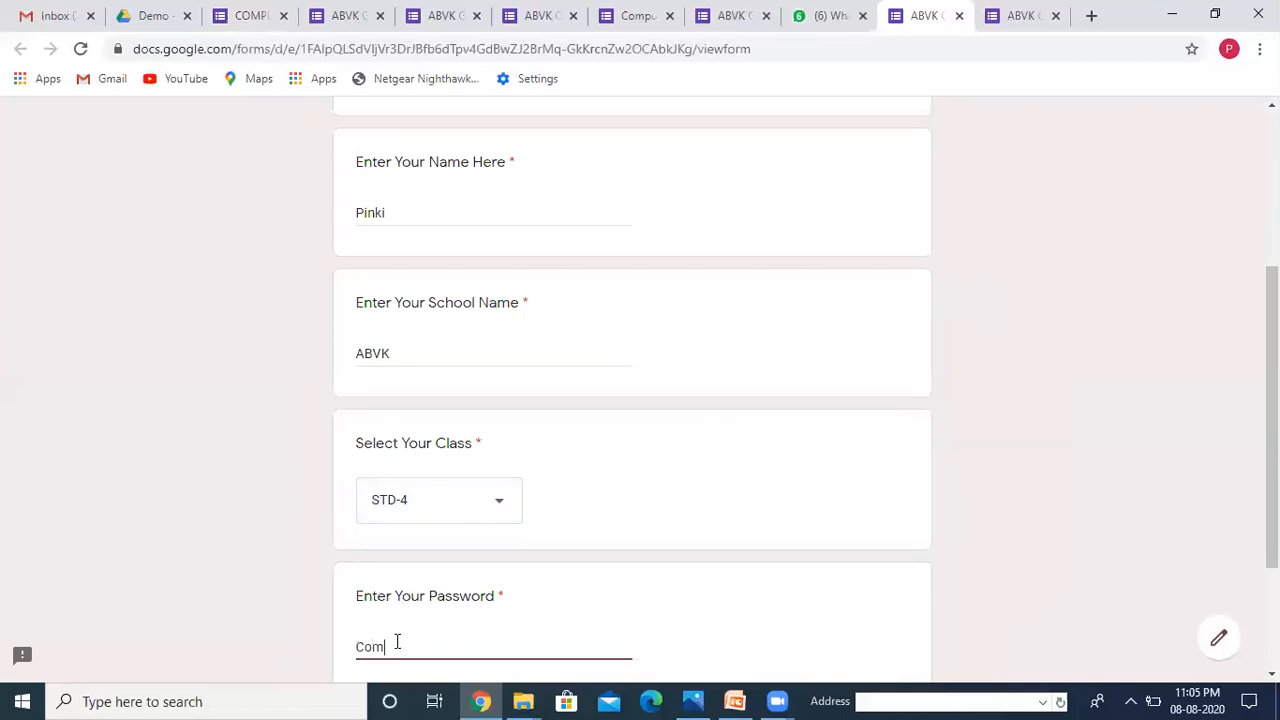
pyautogui.write('puter')
pyautogui.scroll(-1, 534, 643)
pyautogui.scroll(-1, 429, 600)
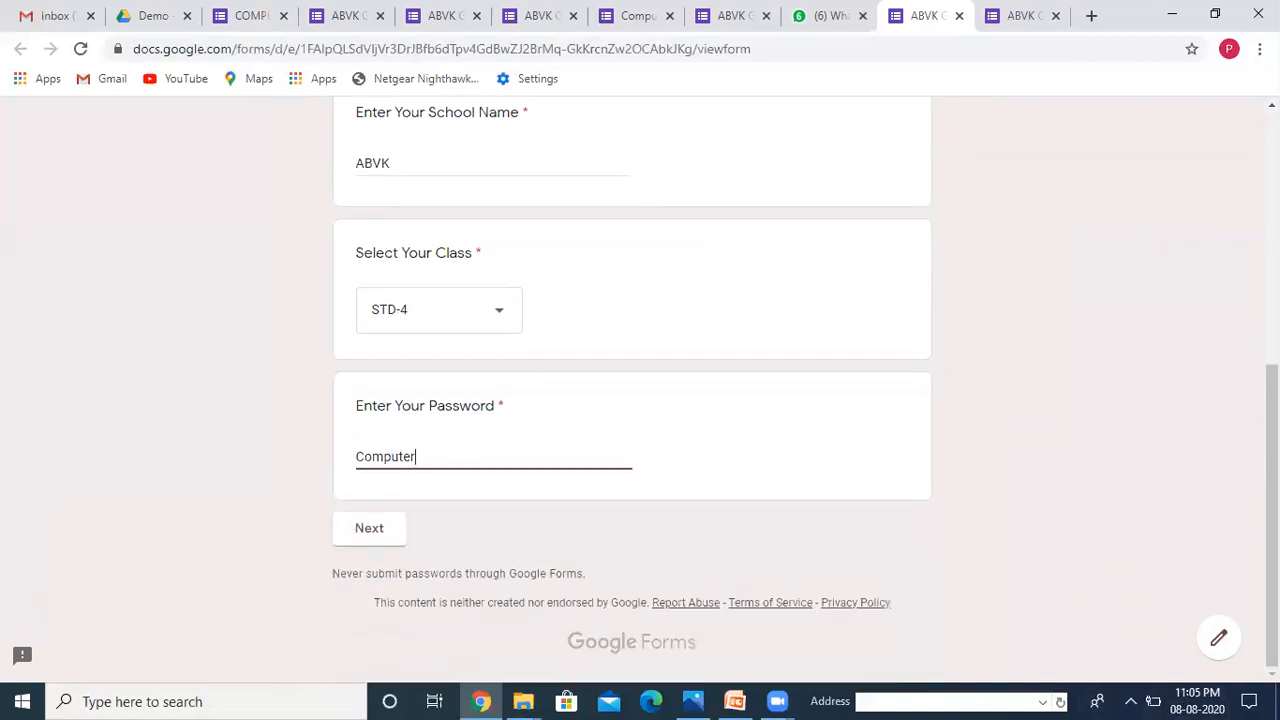
pyautogui.click(381, 545)
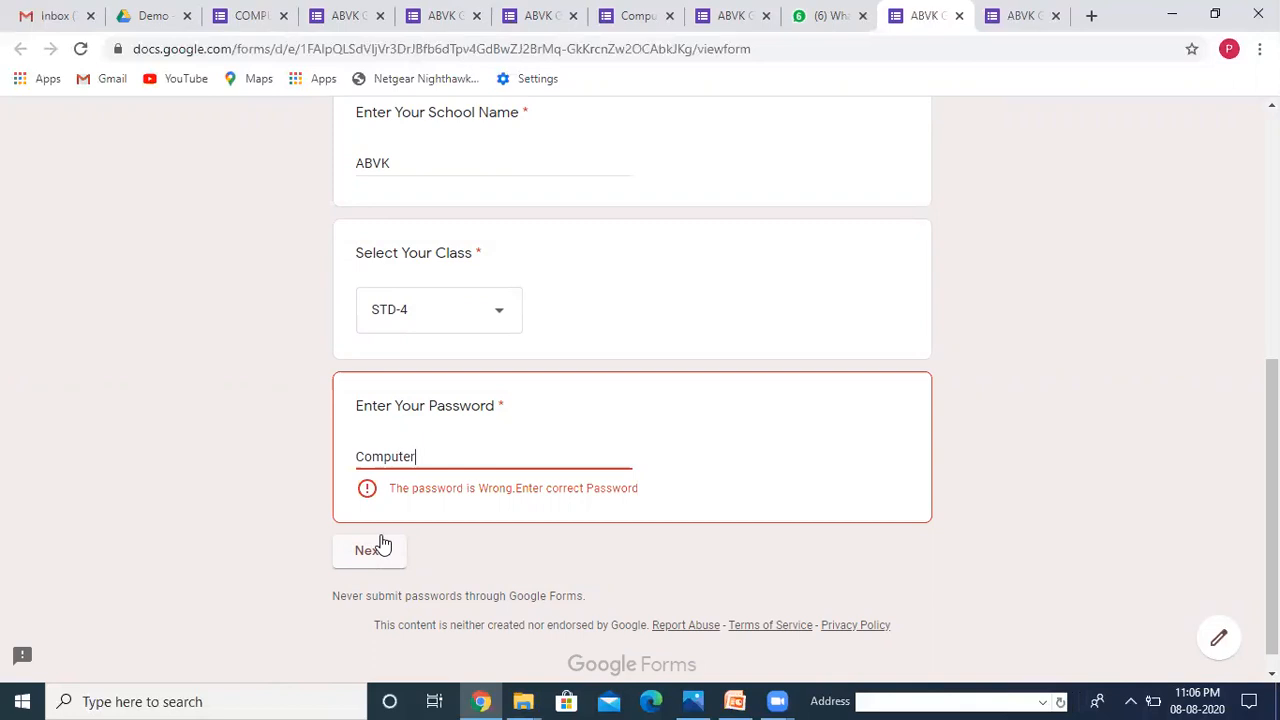
# Step: Delete the shared form link message from the teachers' WhatsApp group for everyone
pyautogui.click(818, 26)
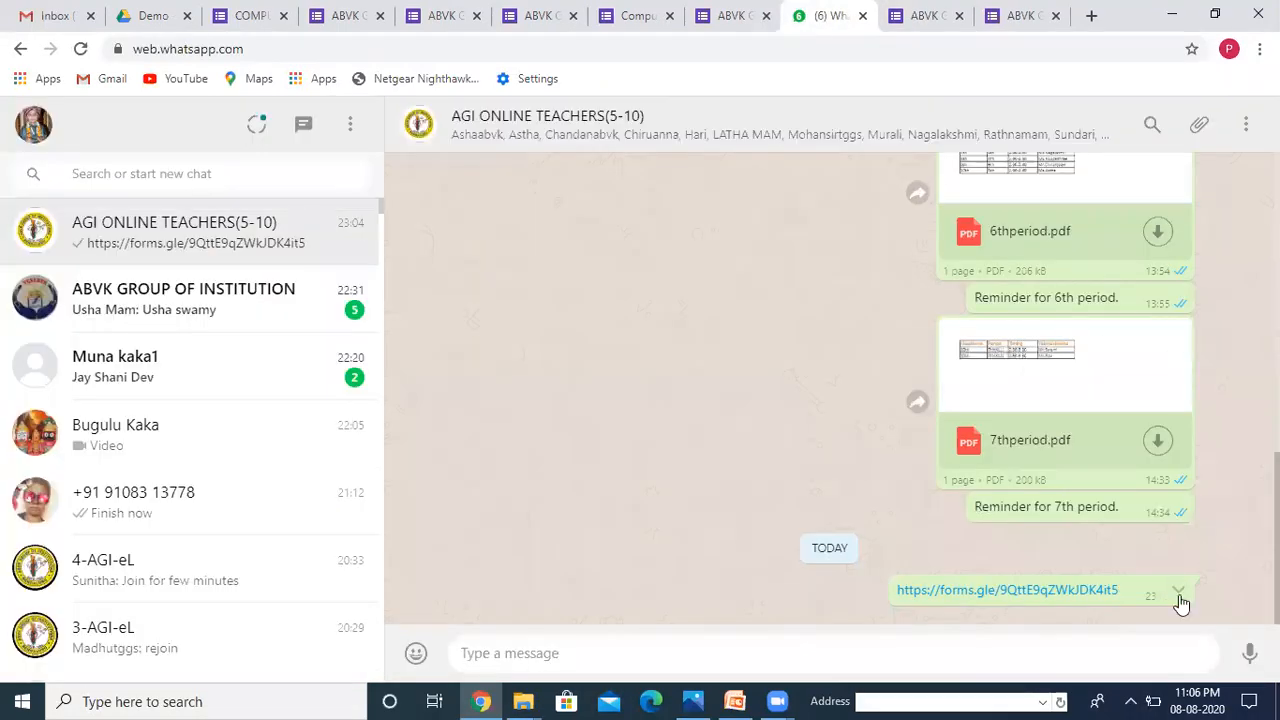
pyautogui.click(1181, 594)
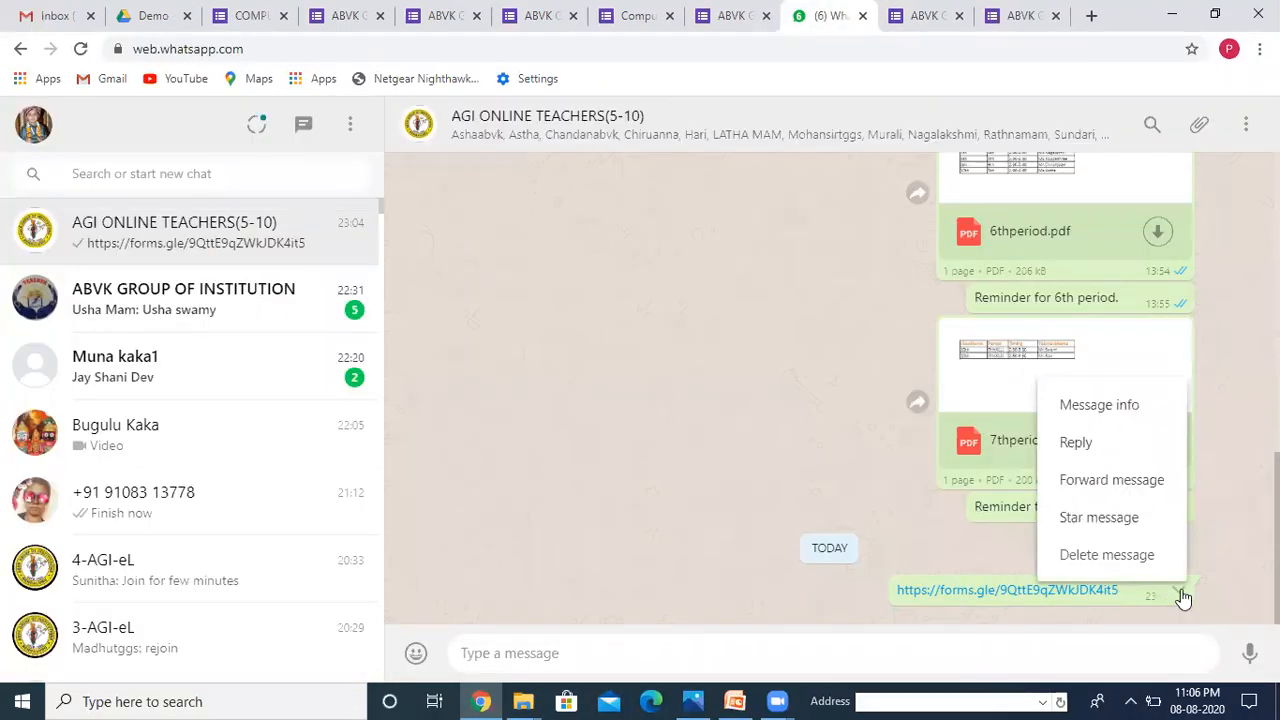
pyautogui.click(1116, 562)
pyautogui.click(761, 487)
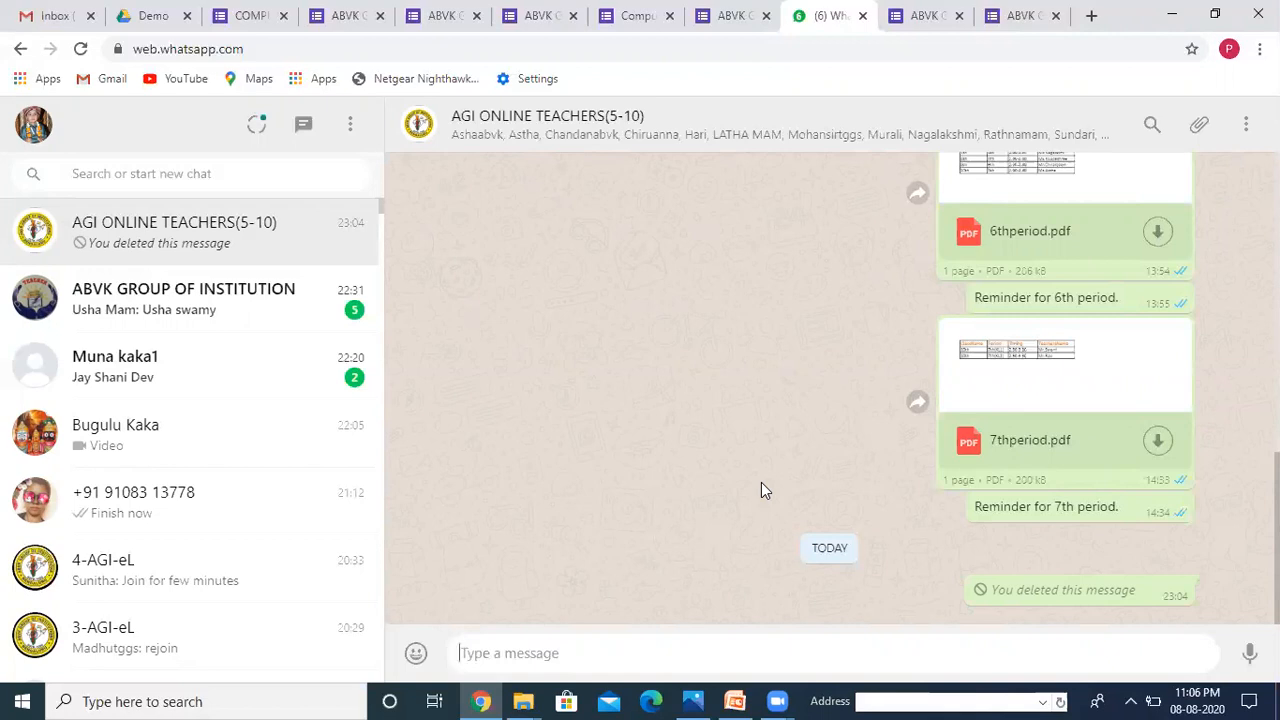
pyautogui.click(145, 16)
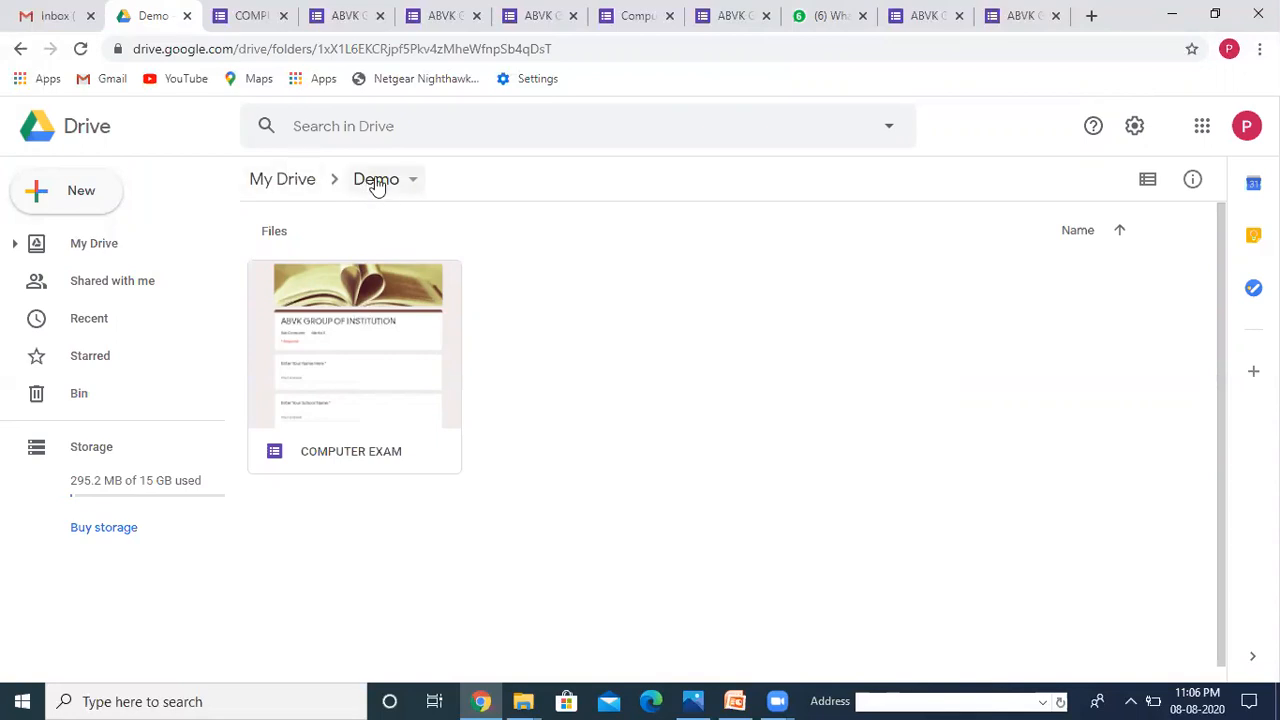
# Step: Reopen the COMPUTER EXAM form from the Drive Demo folder, then return to My Drive
pyautogui.click(19, 49)
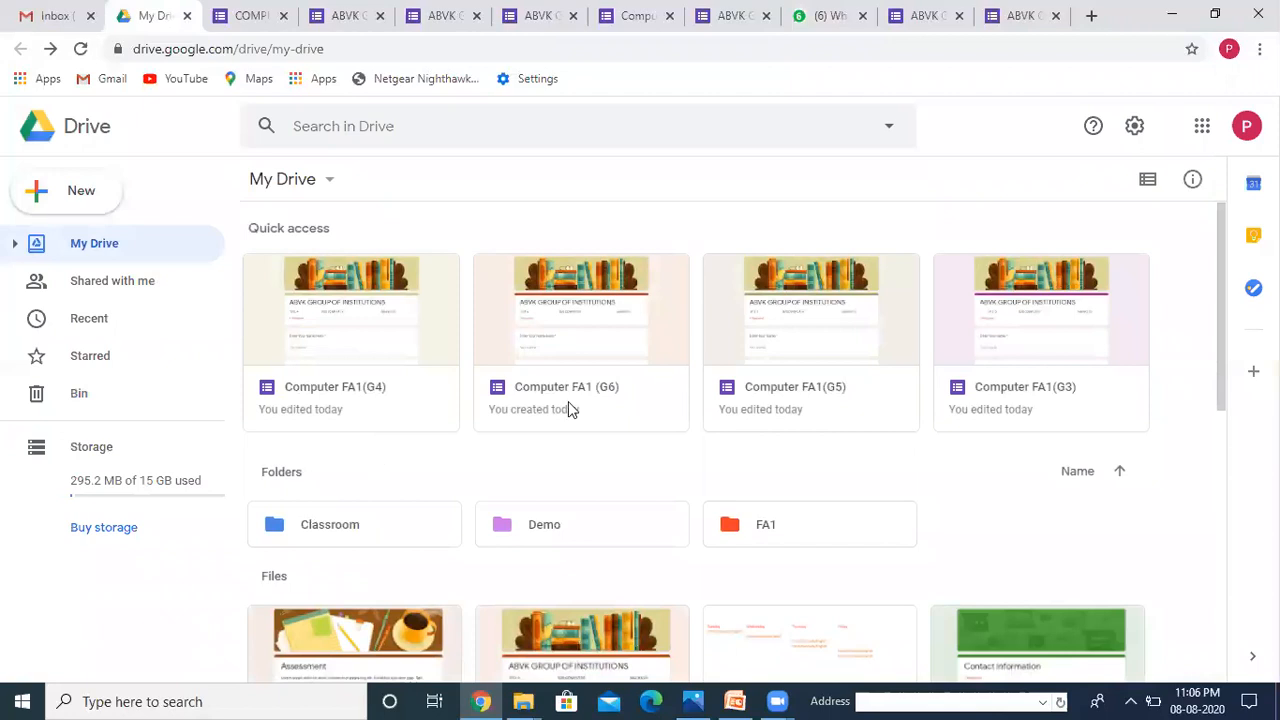
pyautogui.doubleClick(615, 518)
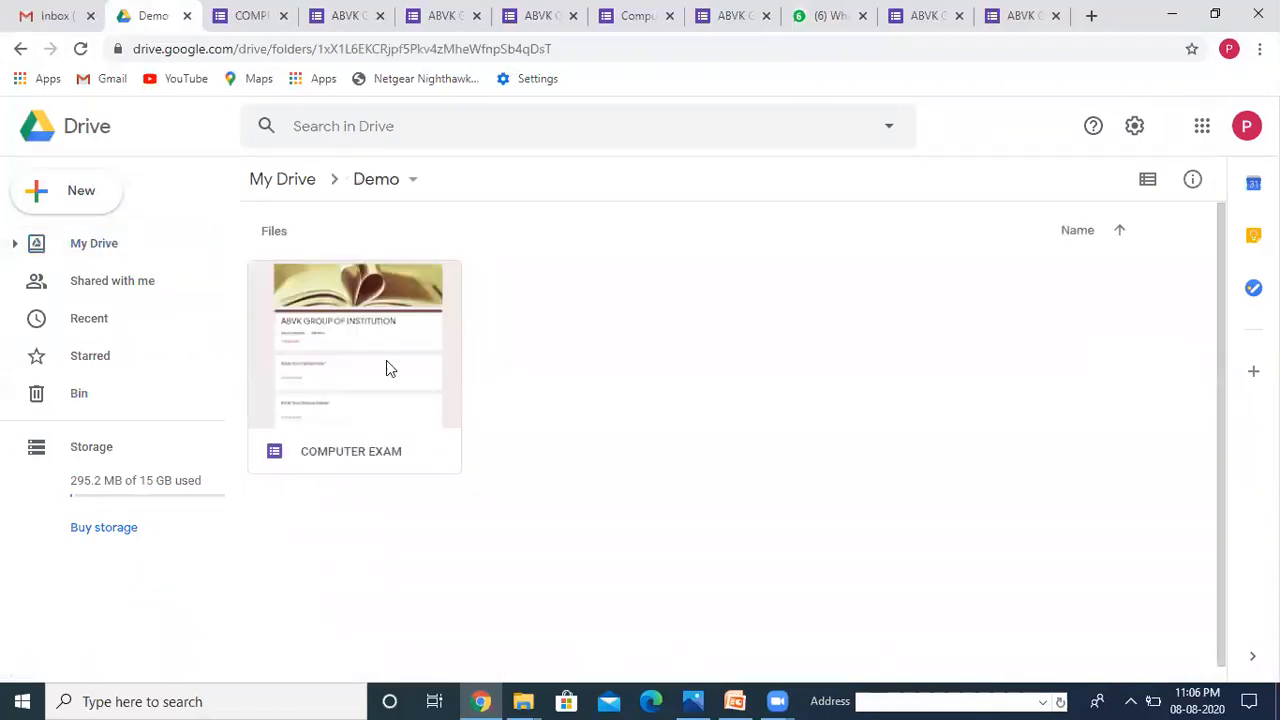
pyautogui.click(381, 340)
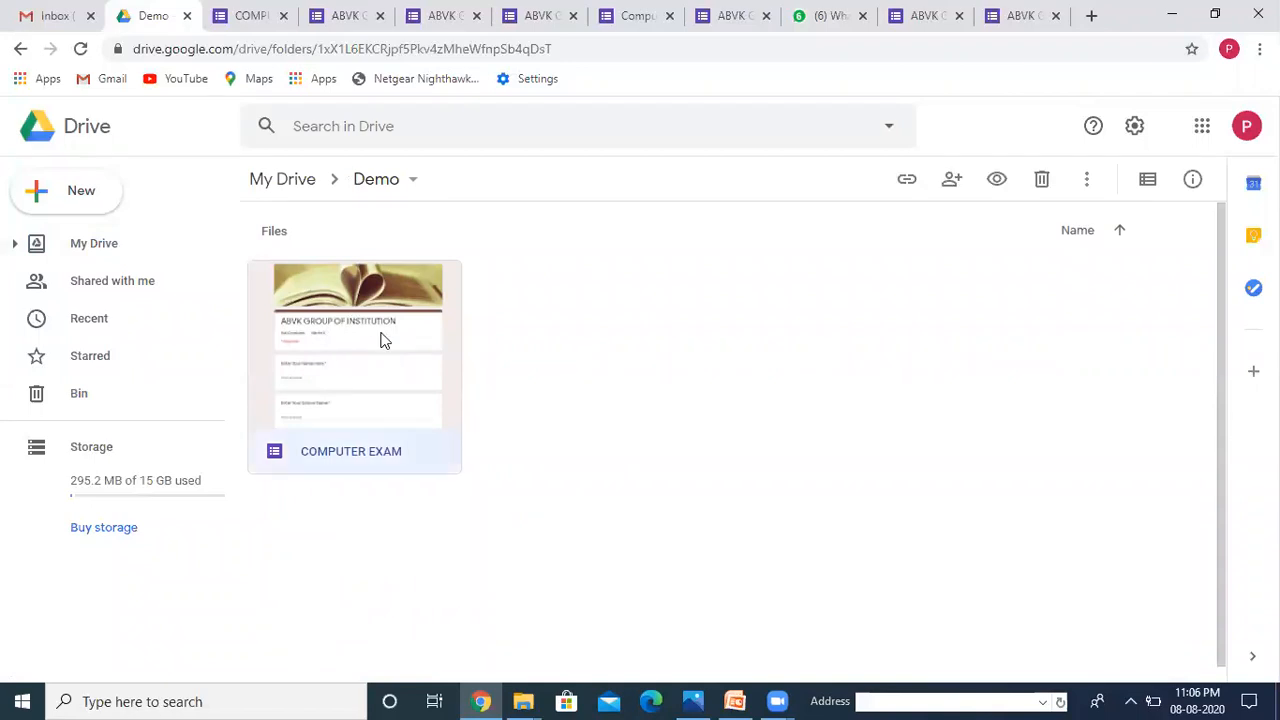
pyautogui.doubleClick(381, 340)
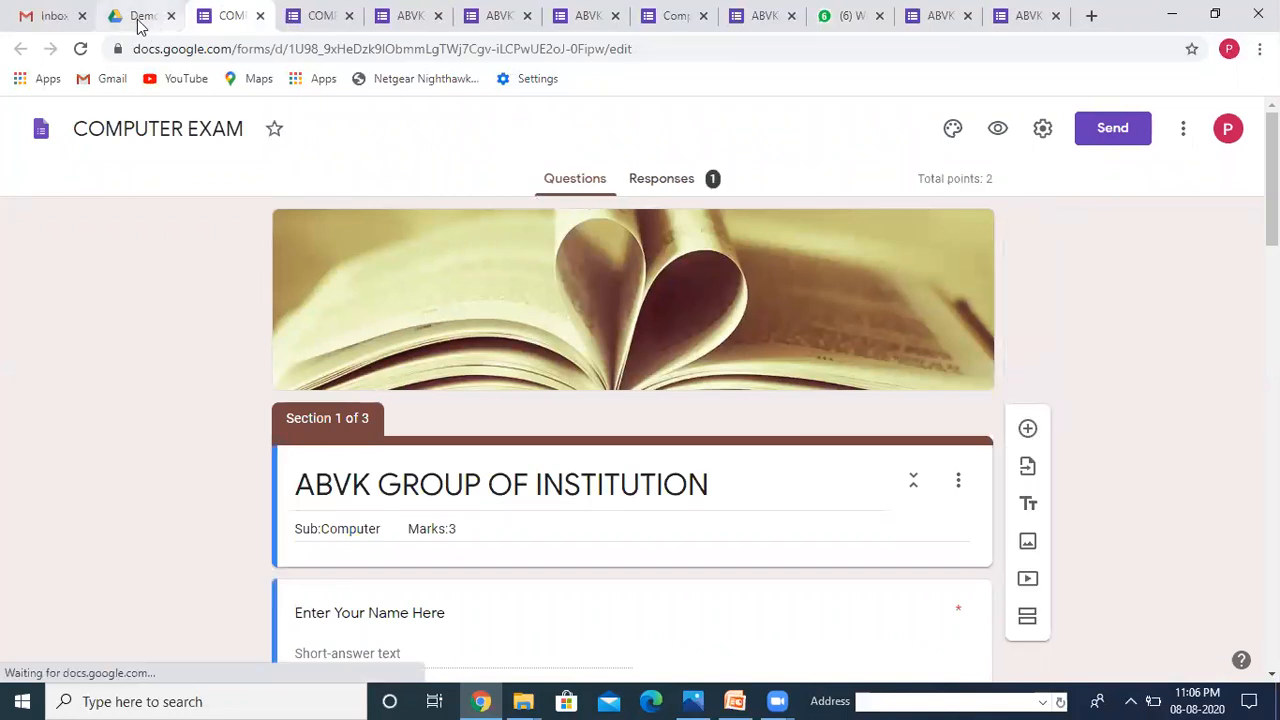
pyautogui.click(139, 20)
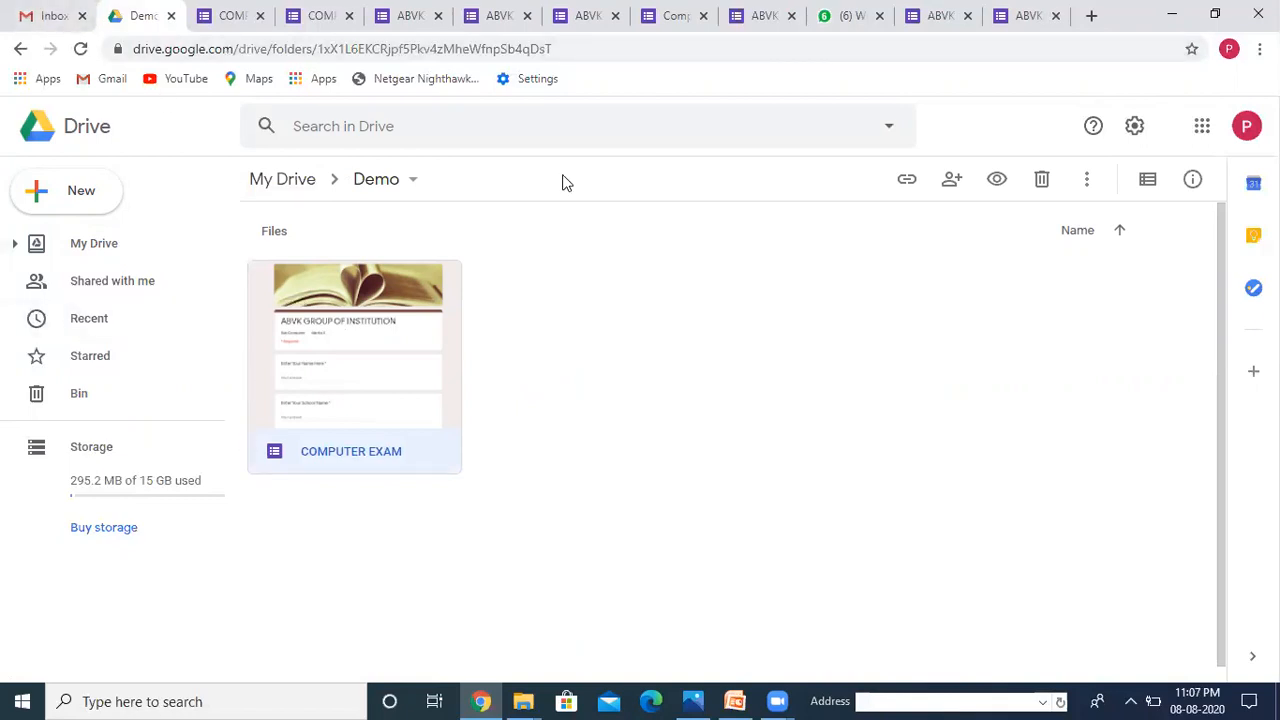
pyautogui.click(20, 48)
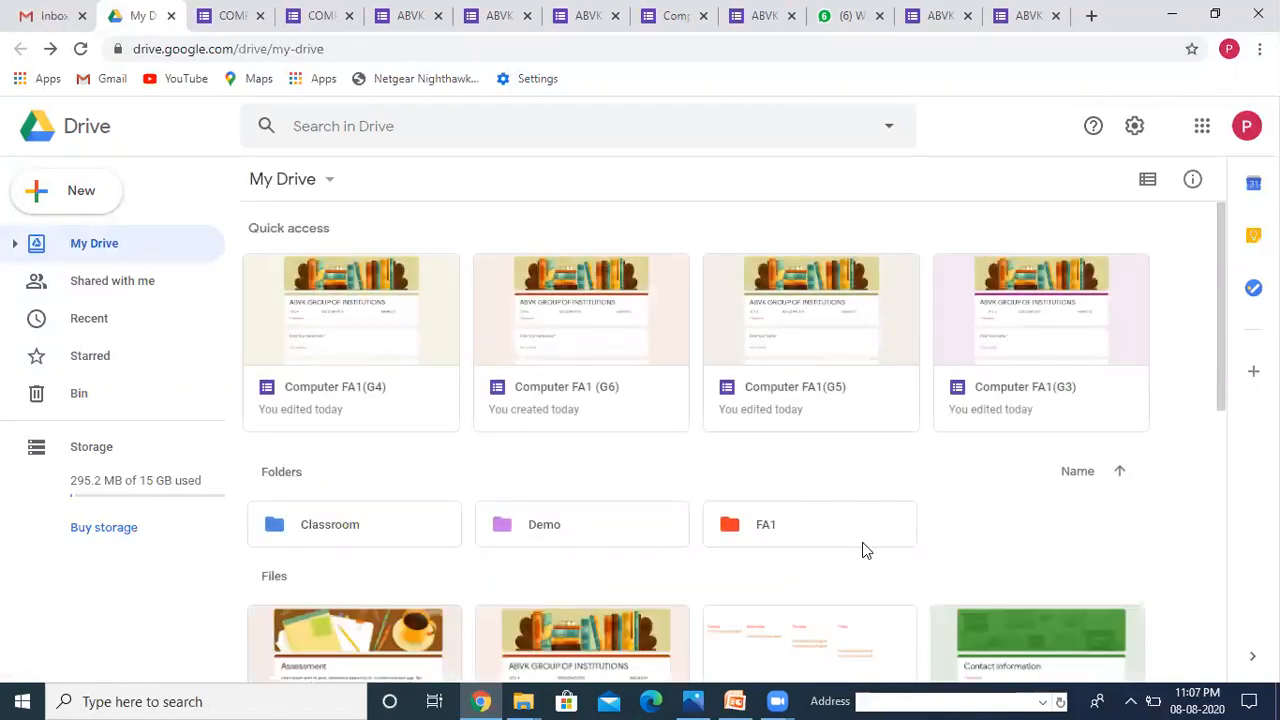
pyautogui.click(902, 690)
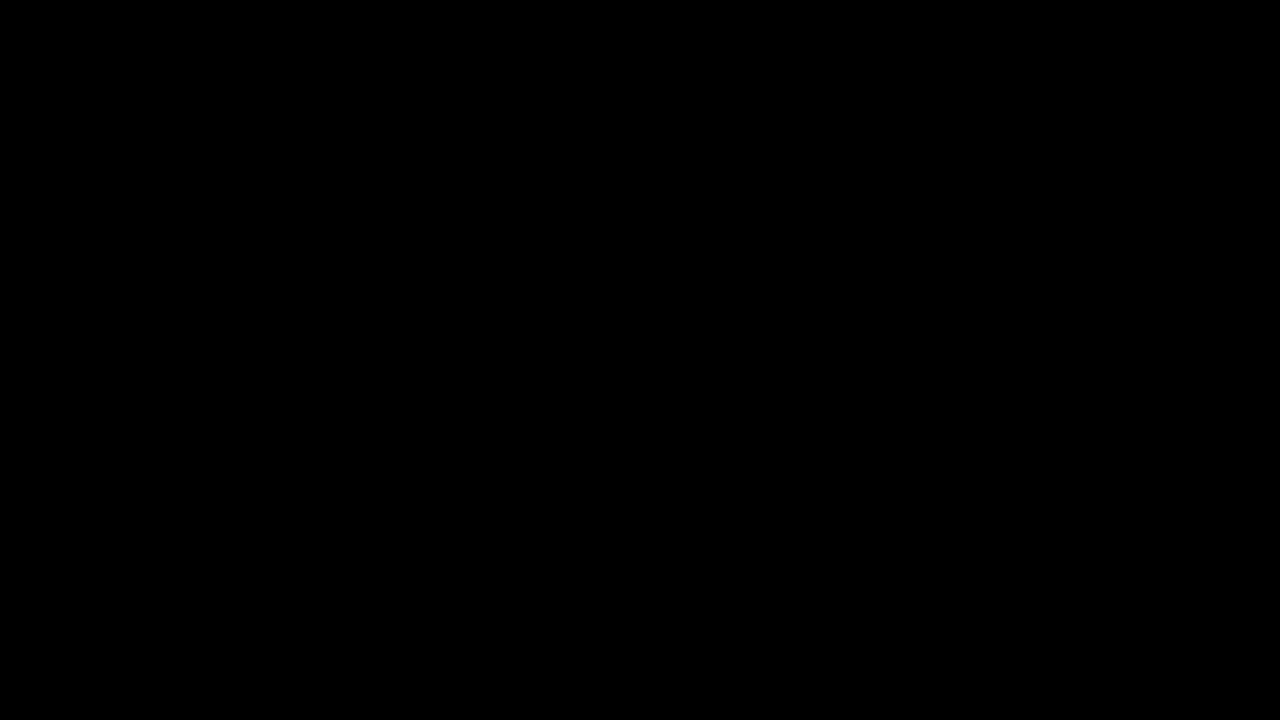